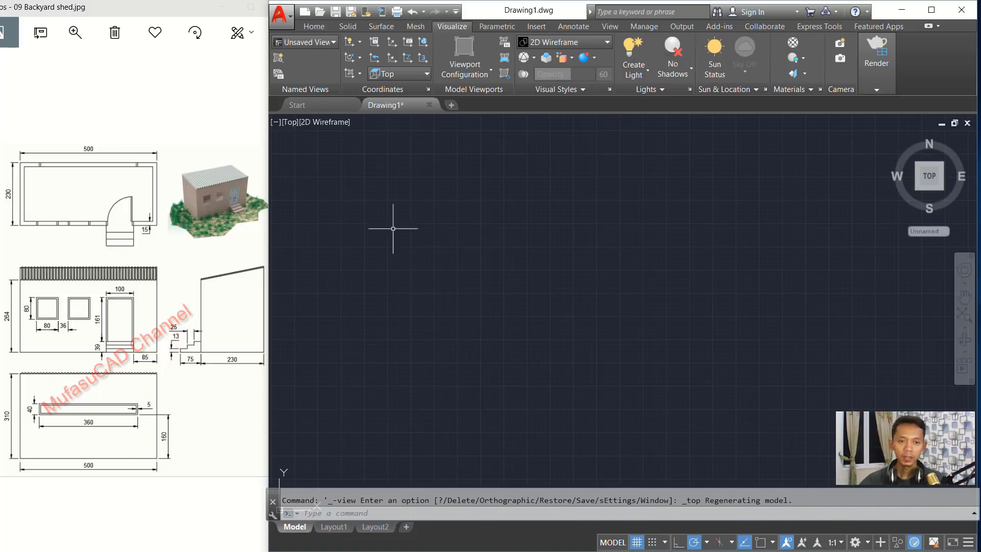
Switch the viewport to the Left view and turn off the grid display
left_click(290, 122)
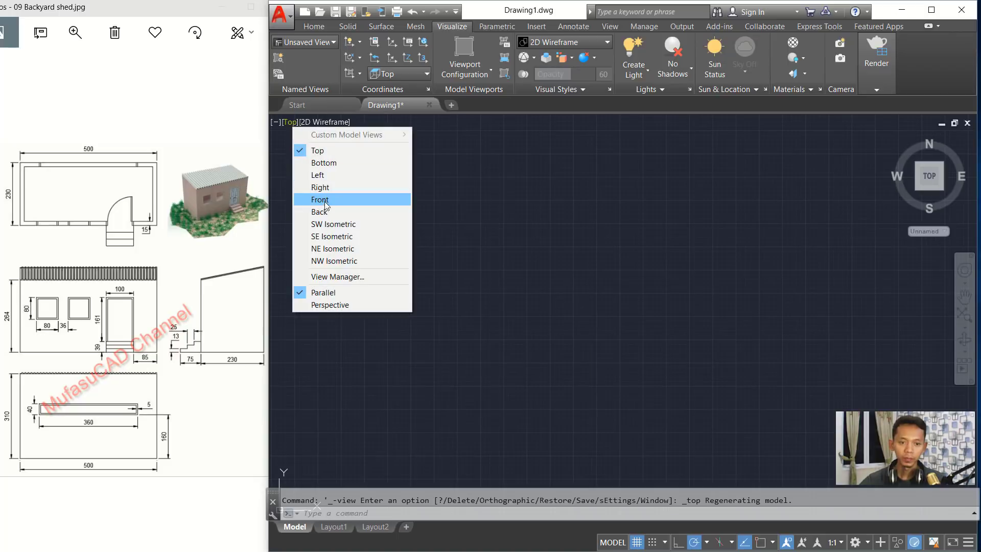
left_click(327, 175)
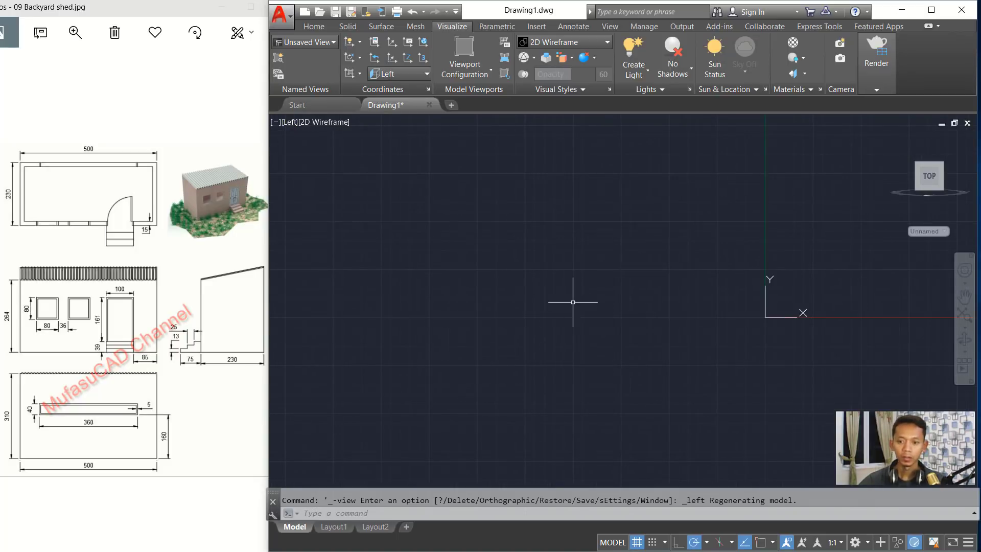
key("F7")
middle_click_drag(767, 291, 343, 410)
Start the shed's side outline with a 264 line straight down and a 230 base line running left from its lower end
type("l")
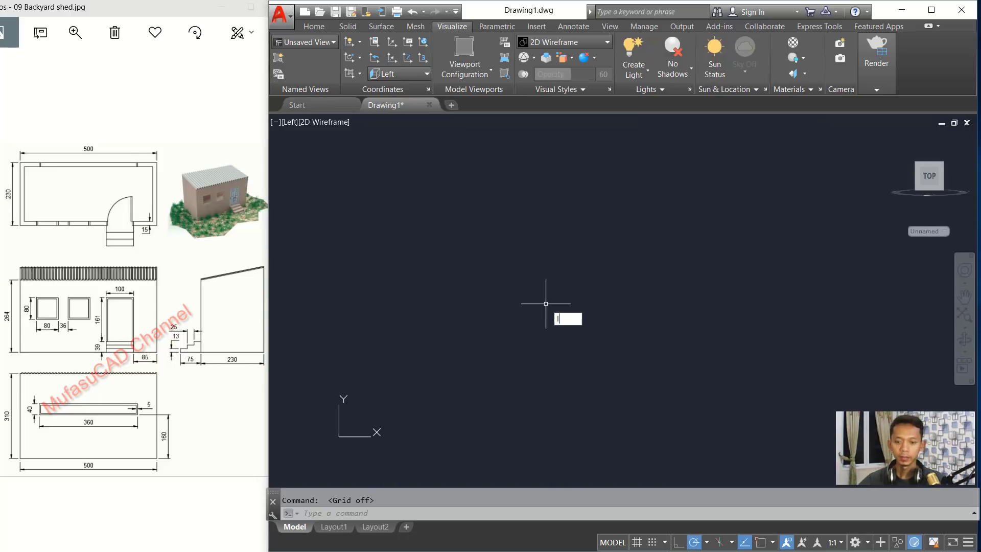
key("Return")
left_click(648, 233)
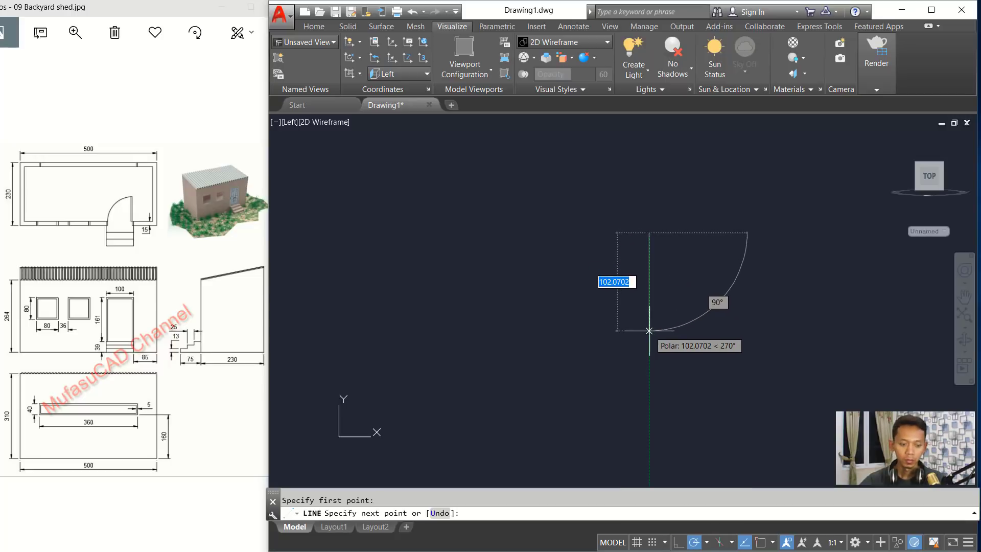
type("26")
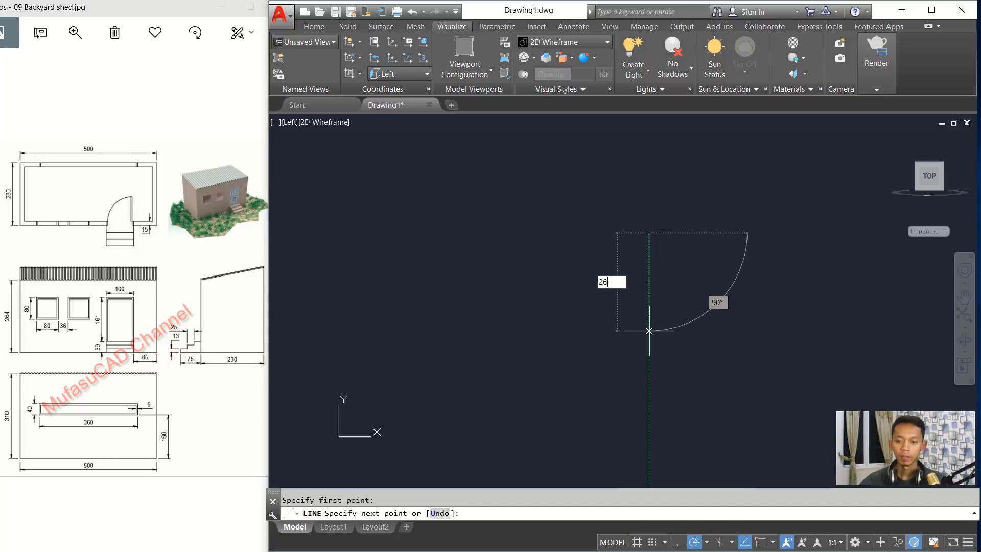
type("4")
key("Return")
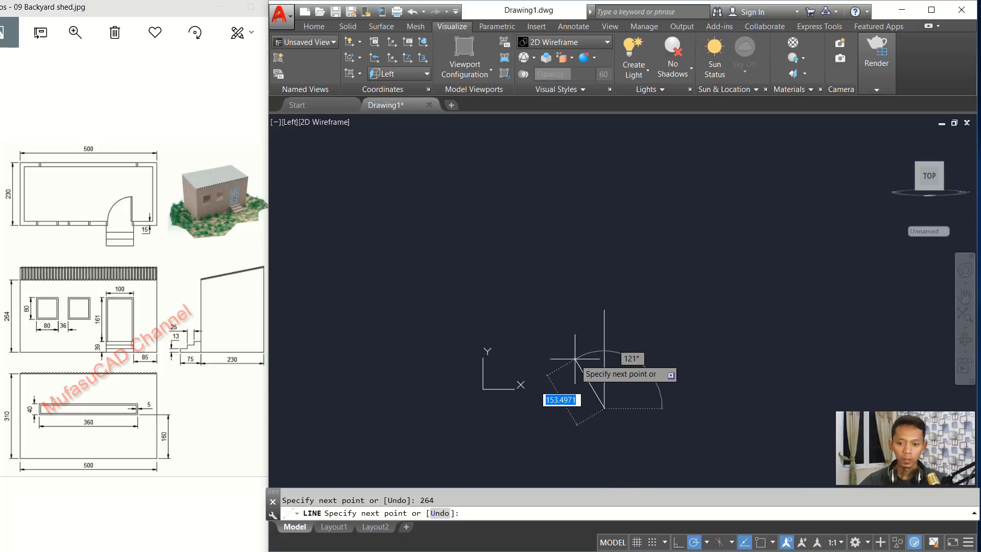
middle_click_drag(610, 290, 566, 318)
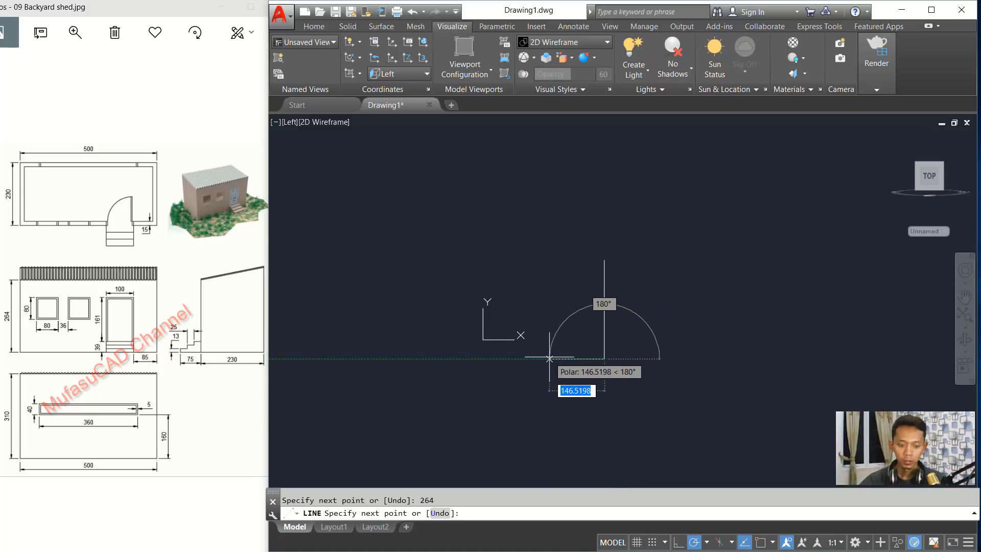
type("230")
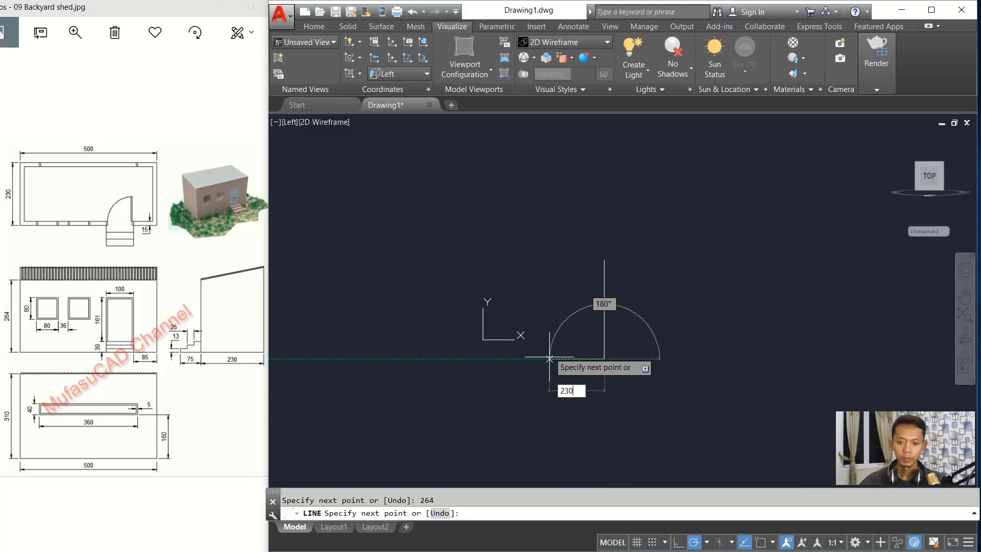
key("Return")
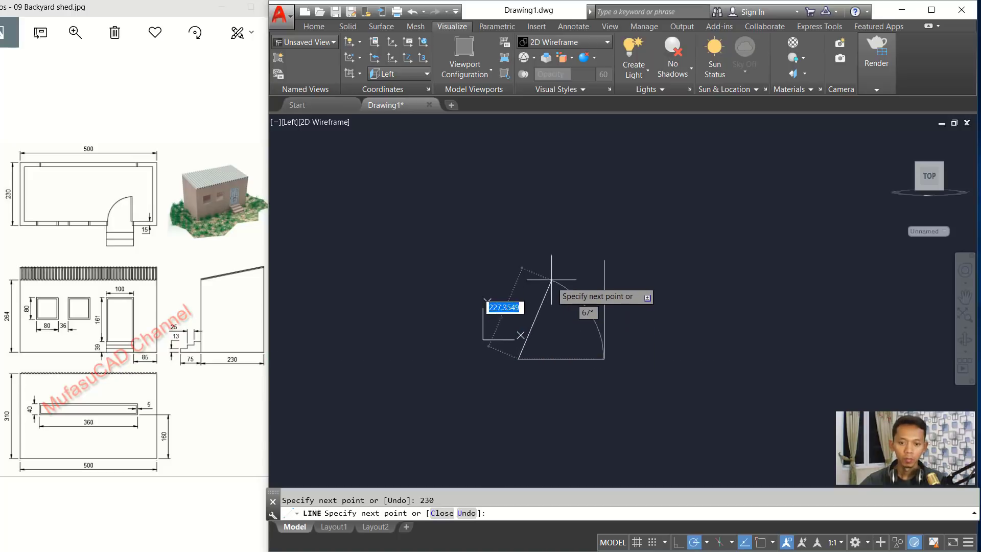
Add a 310 vertical line upward from the base's left end and close the outline with the sloped roof line
type("3")
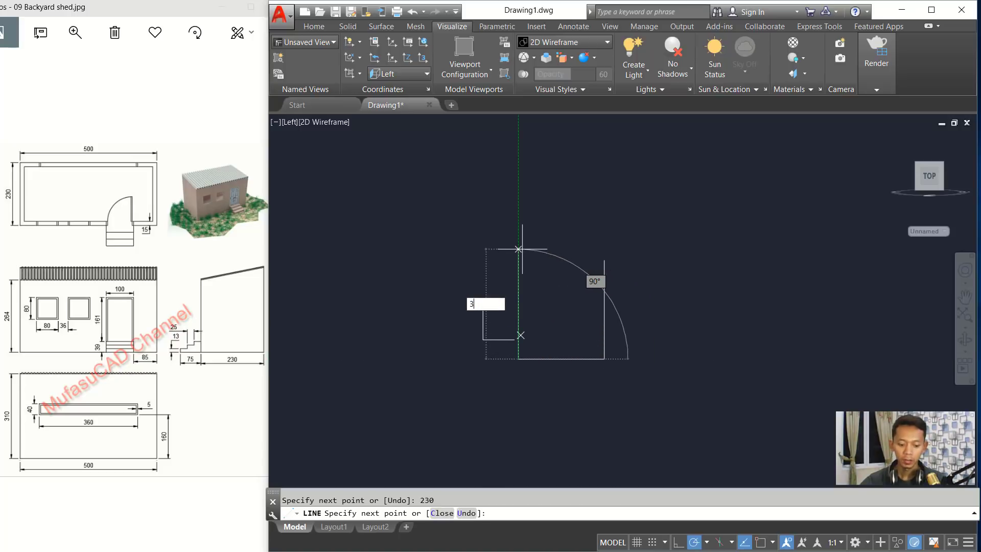
type("10")
key("Return")
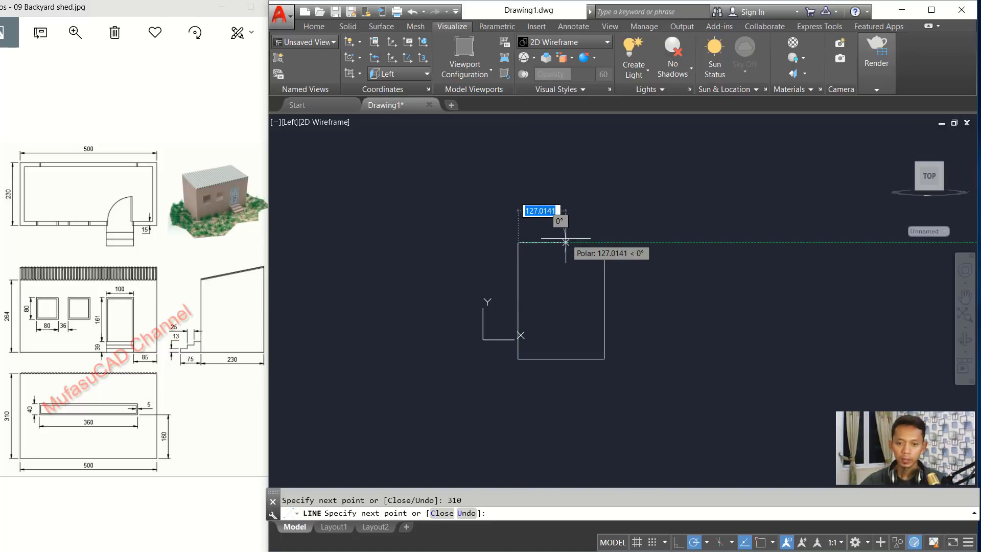
type("c")
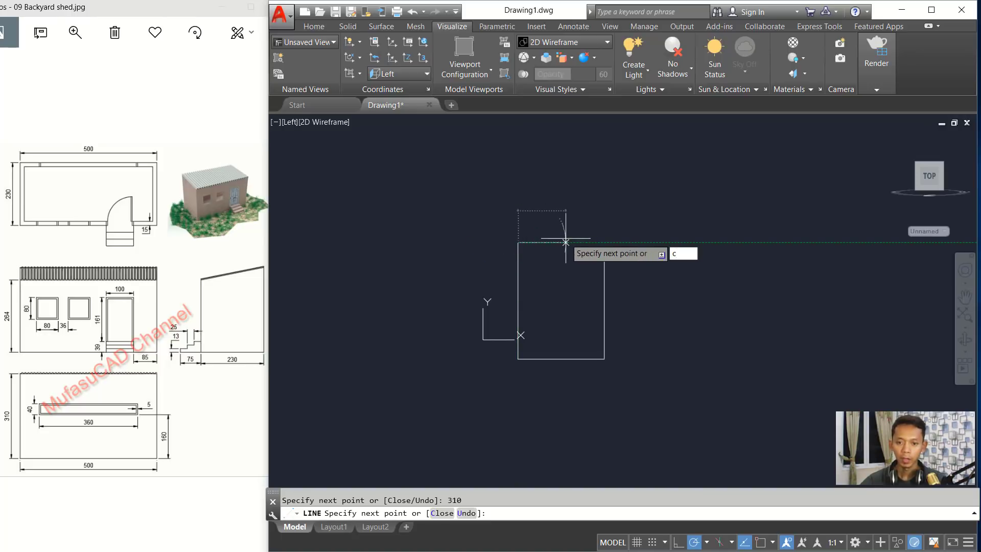
key("Return")
Join the four lines of the side outline into one closed polyline and check that it selects as a whole
scroll(562, 297, "up", 4)
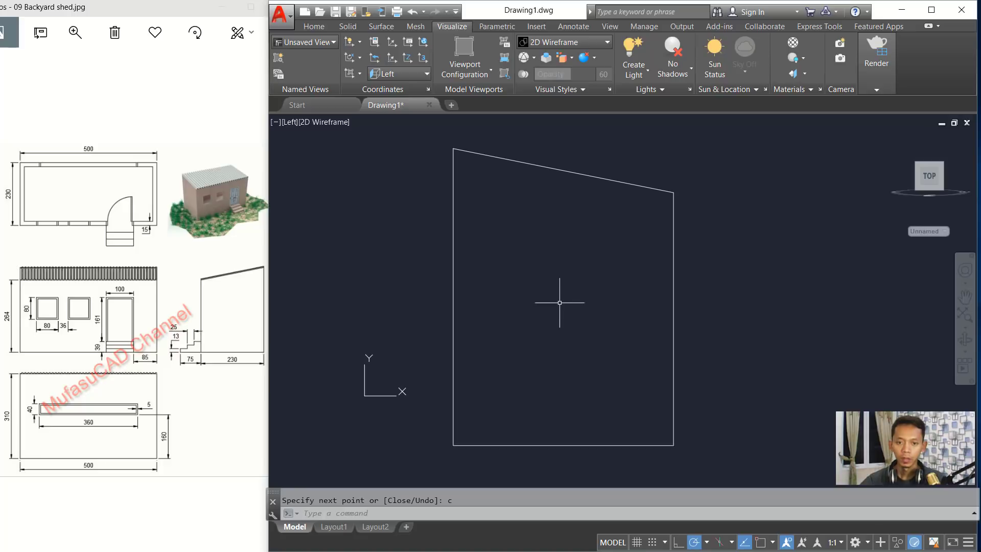
middle_click_drag(565, 286, 569, 294)
type("j")
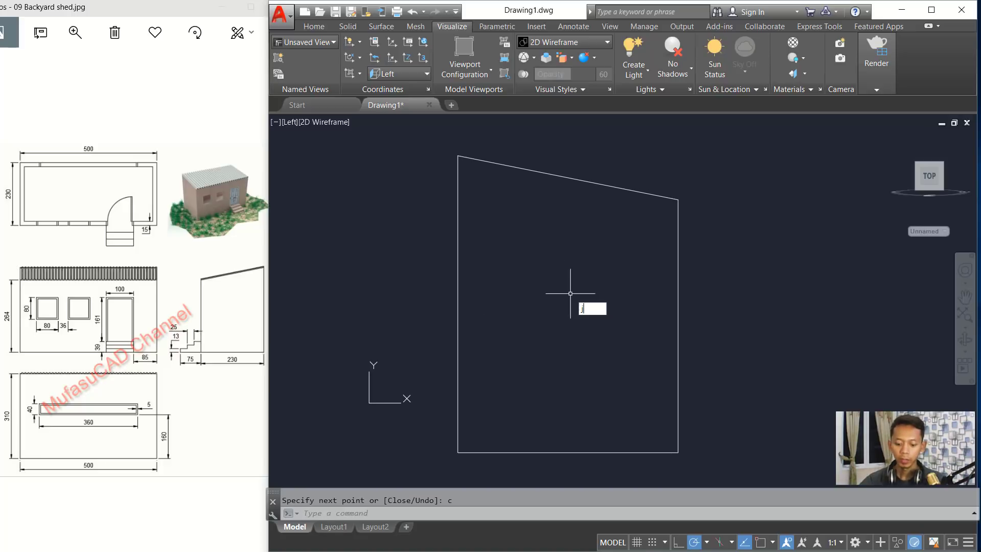
type("oin")
key("Return")
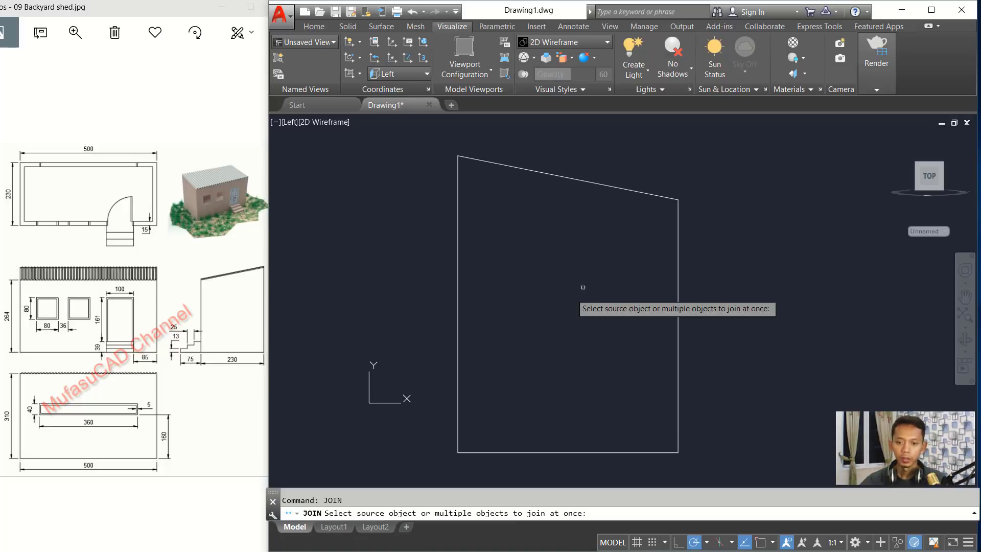
left_click(708, 152)
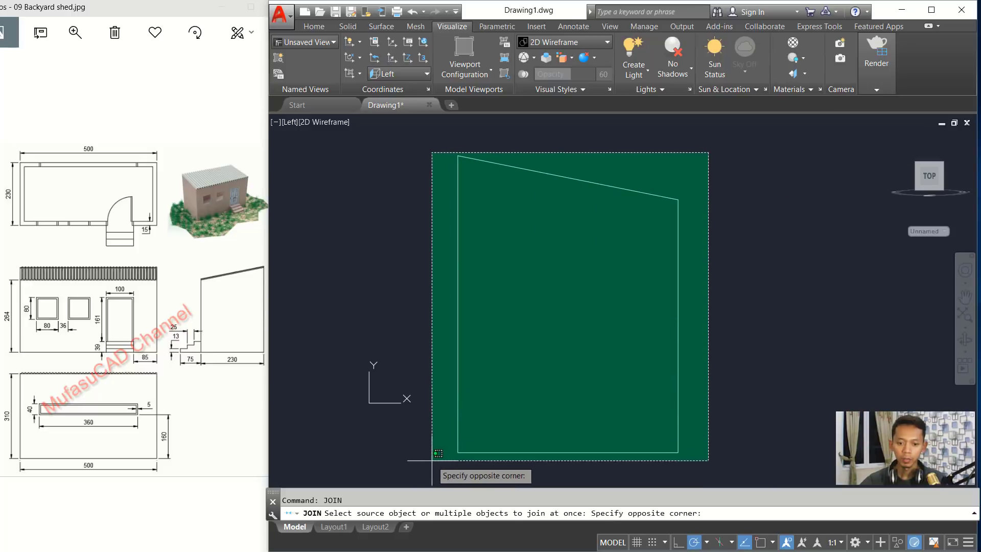
left_click(434, 462)
key("Return")
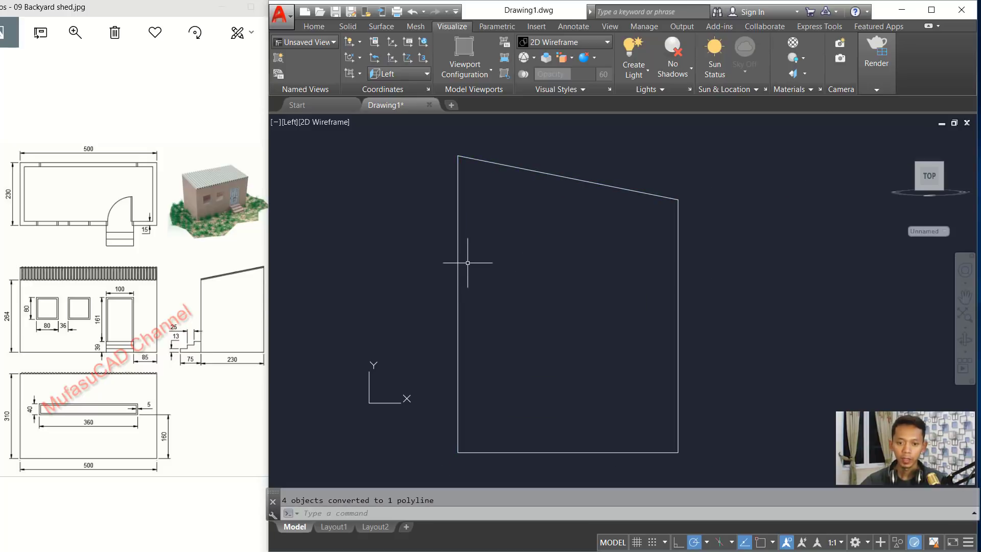
left_click(457, 258)
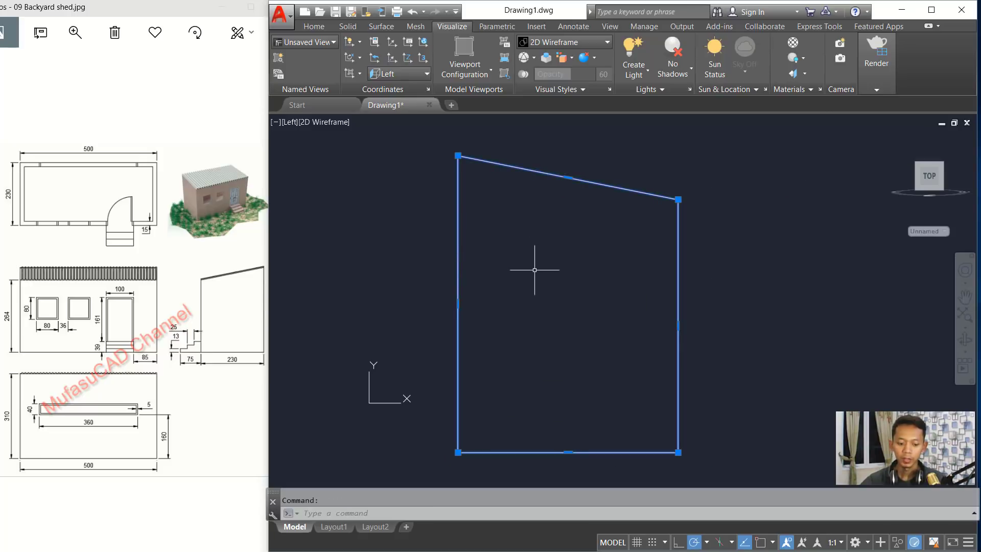
key("Escape")
Extrude the side profile 500 along the negative Z direction and display the solid in the Shaded with edges visual style
scroll(560, 290, "down", 2)
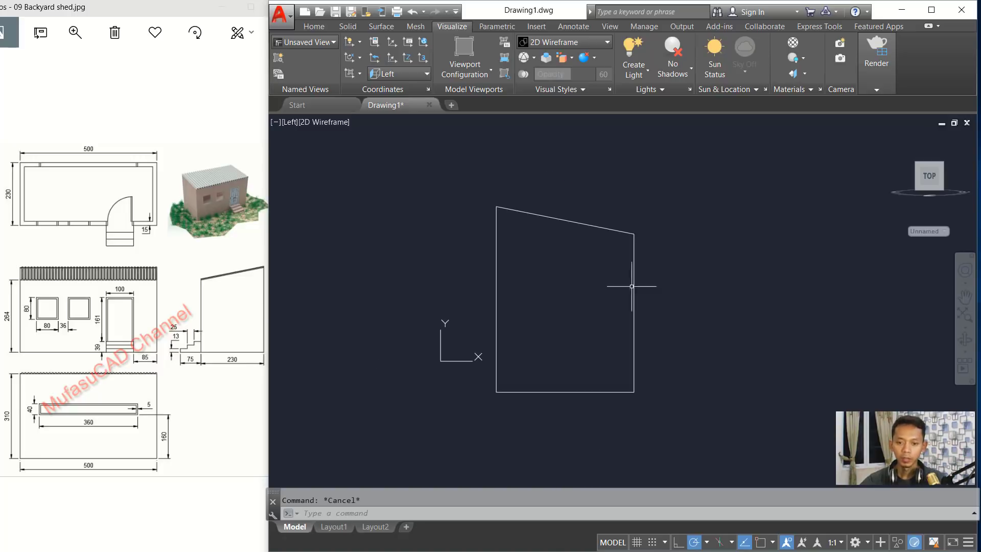
middle_click_drag(652, 277, 571, 329, "shift")
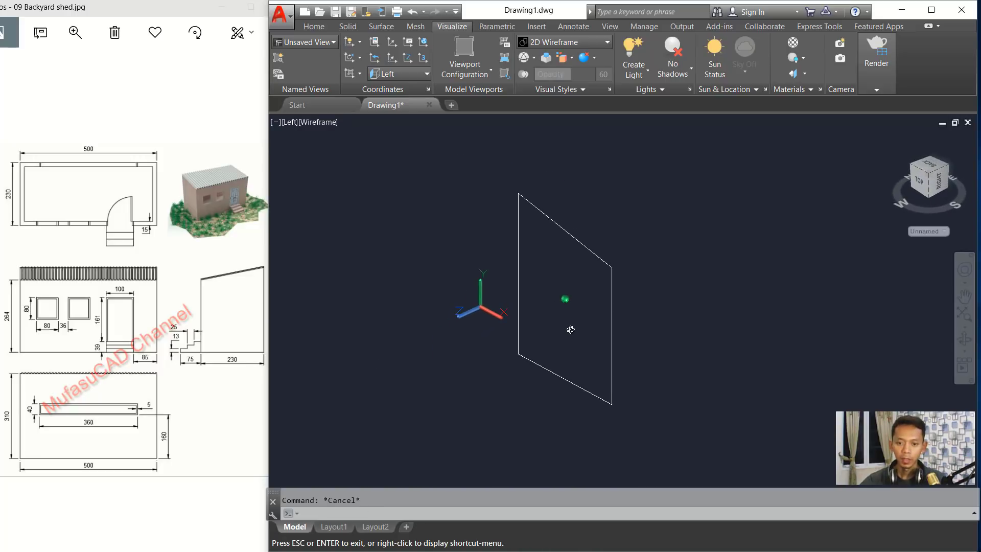
middle_click_drag(611, 295, 556, 325)
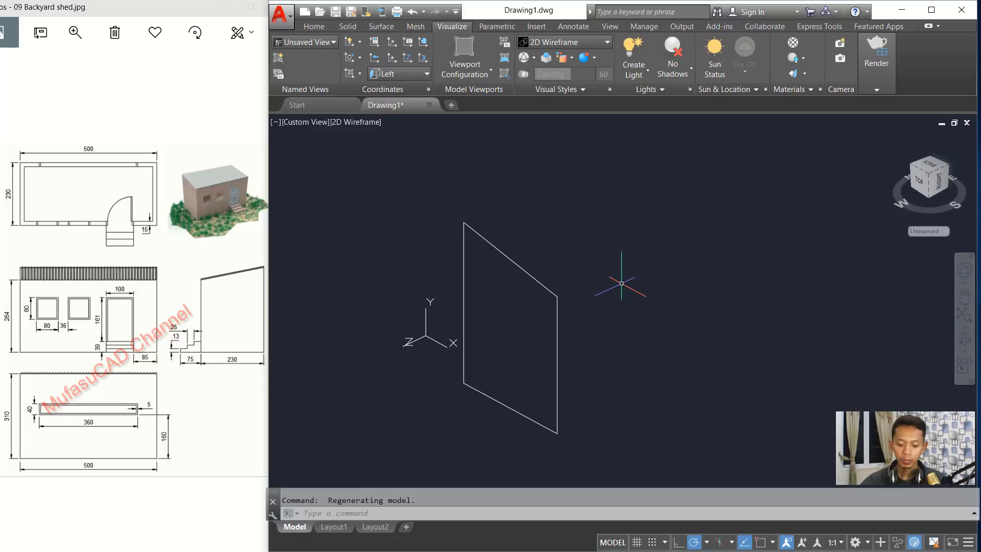
type("ext")
key("Return")
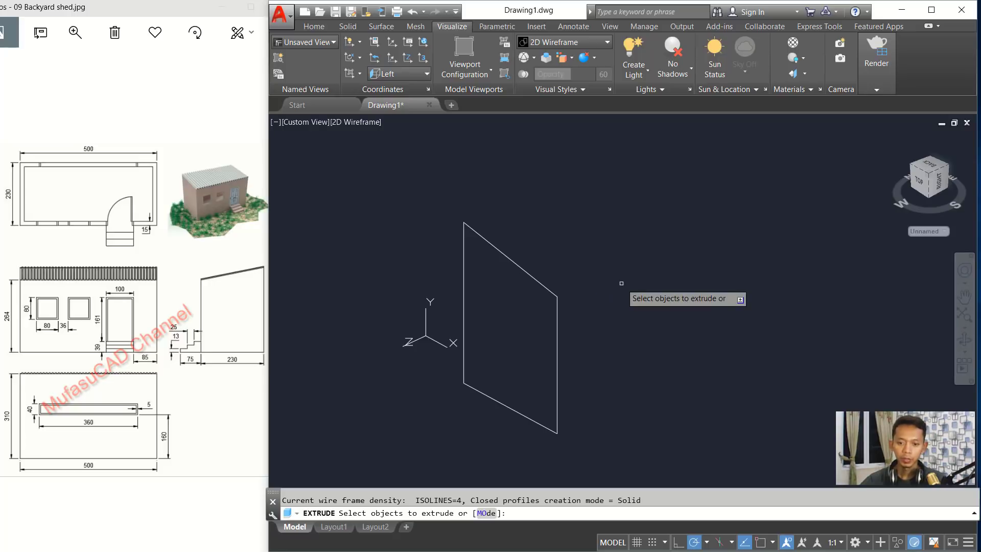
left_click(547, 288)
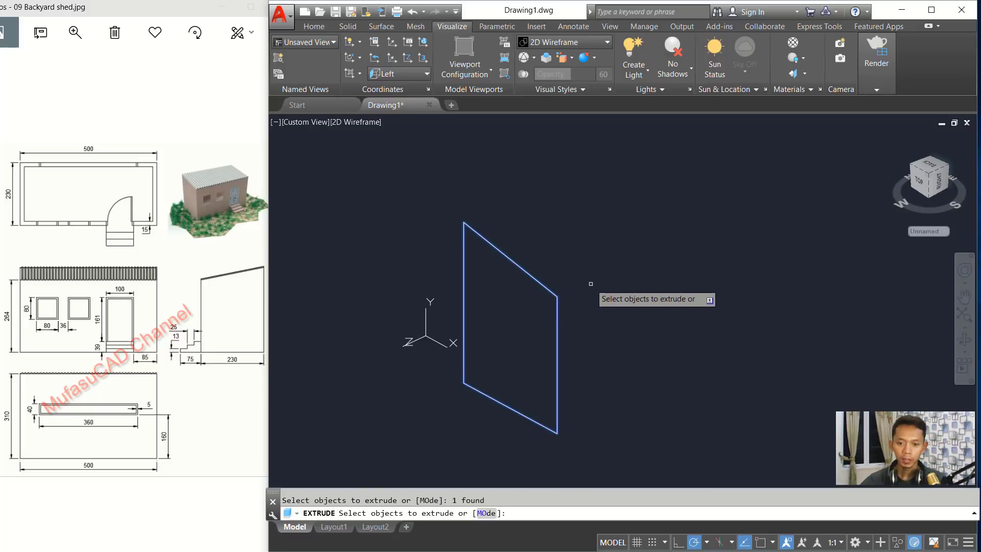
key("Return")
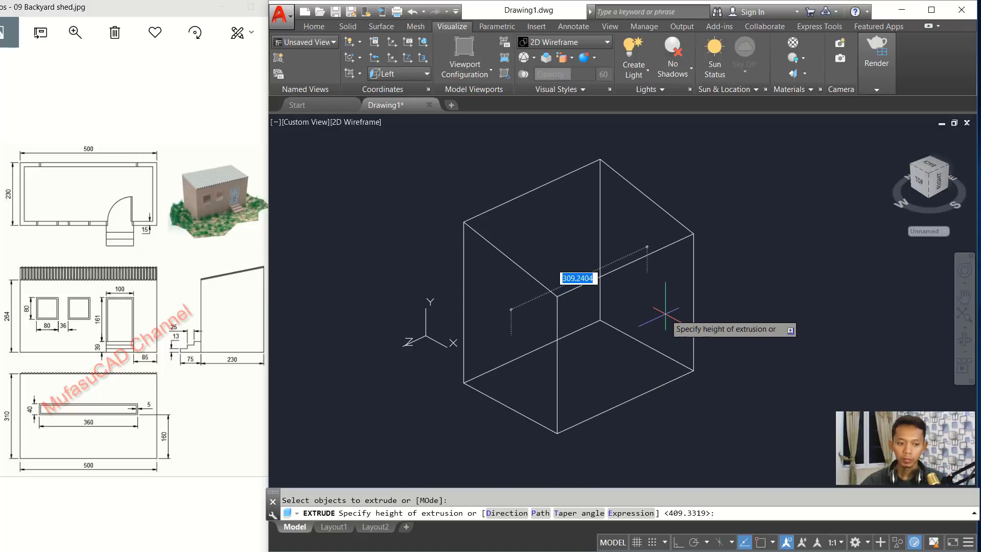
type("50")
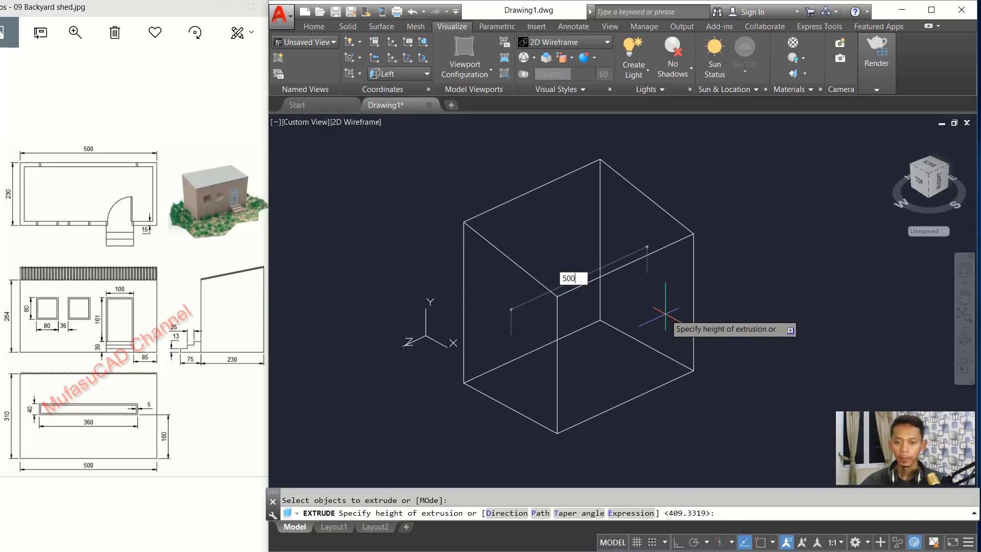
type("0")
key("Return")
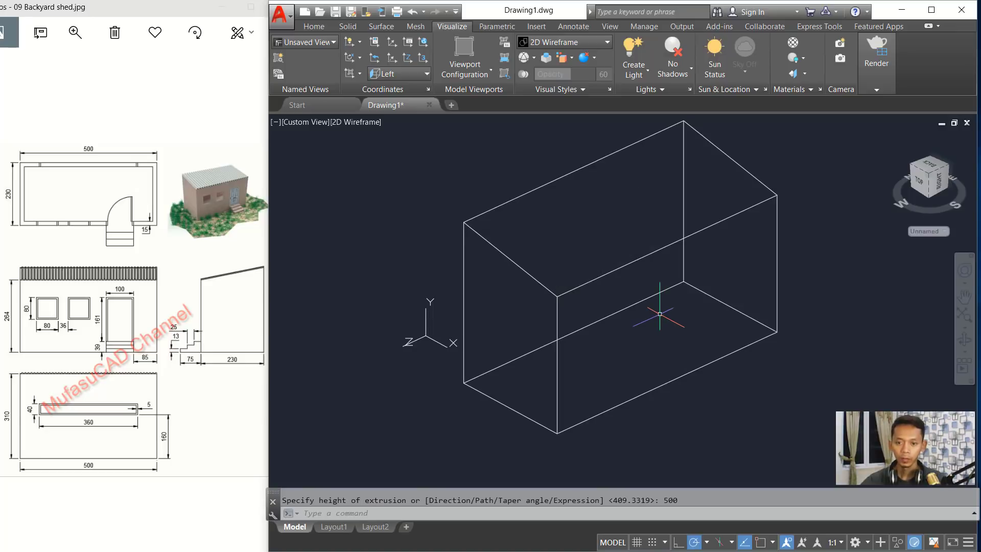
left_click(361, 122)
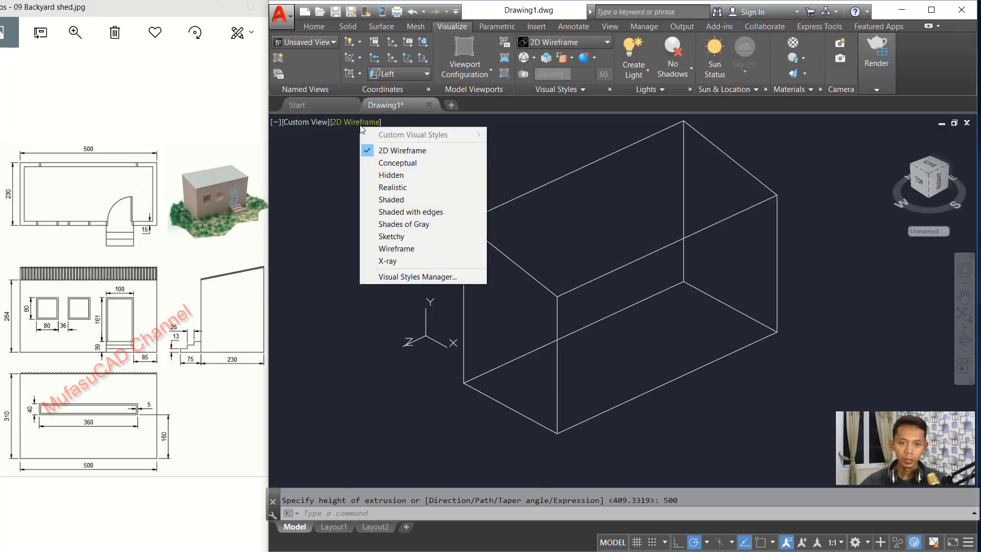
left_click(422, 212)
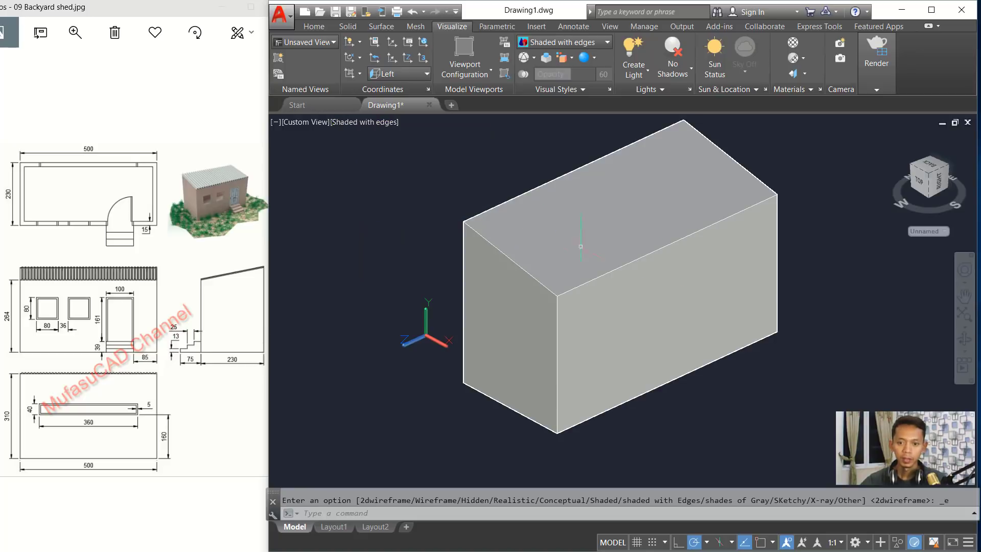
Start shelling the shed's solid and remove its bottom face and sloped roof face from the shell
scroll(635, 275, "down", 2)
mouse_move(635, 275)
middle_mouse_down("shift")
mouse_move(663, 260)
mouse_move(648, 190)
mouse_move(634, 278)
mouse_move(591, 287)
middle_mouse_up("shift")
scroll(629, 274, "up", 2)
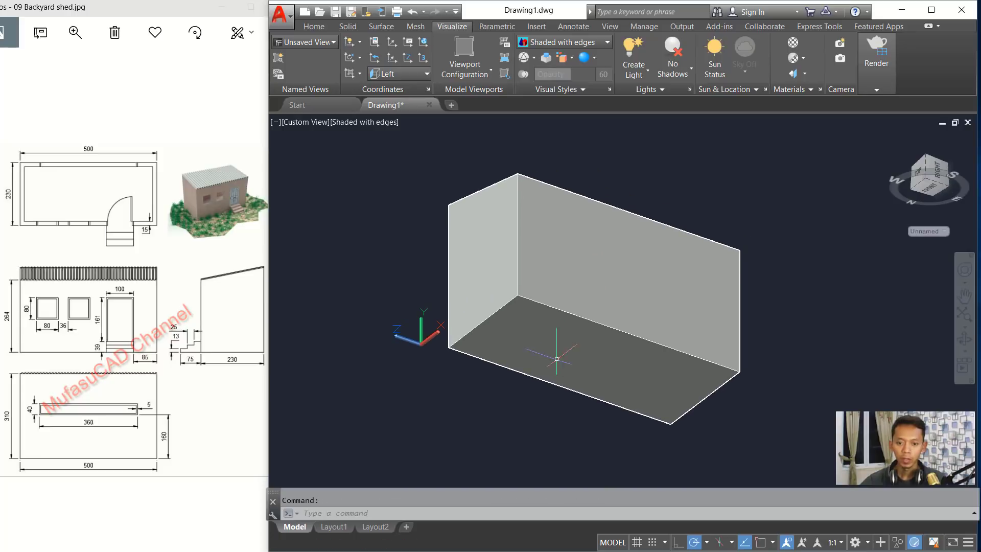
type("soli")
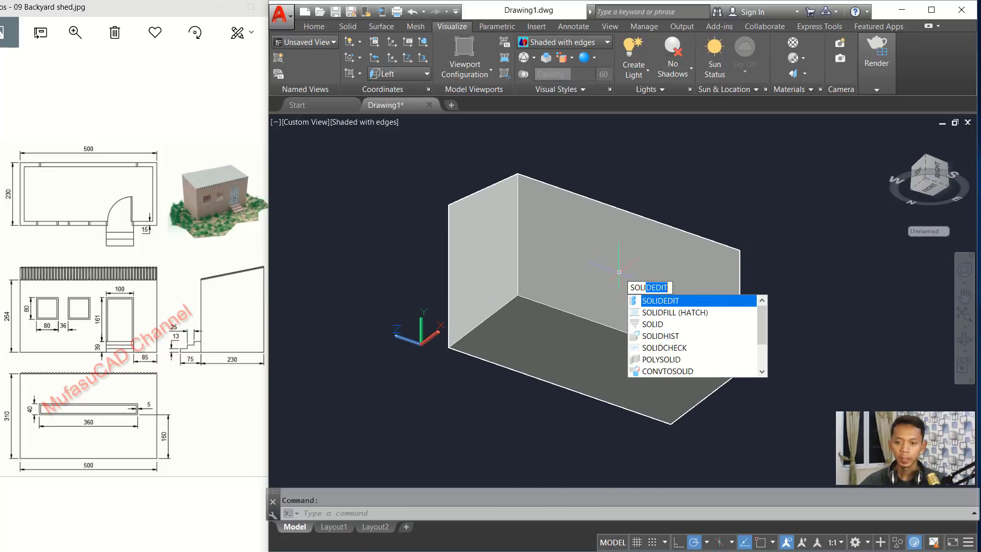
left_click(661, 302)
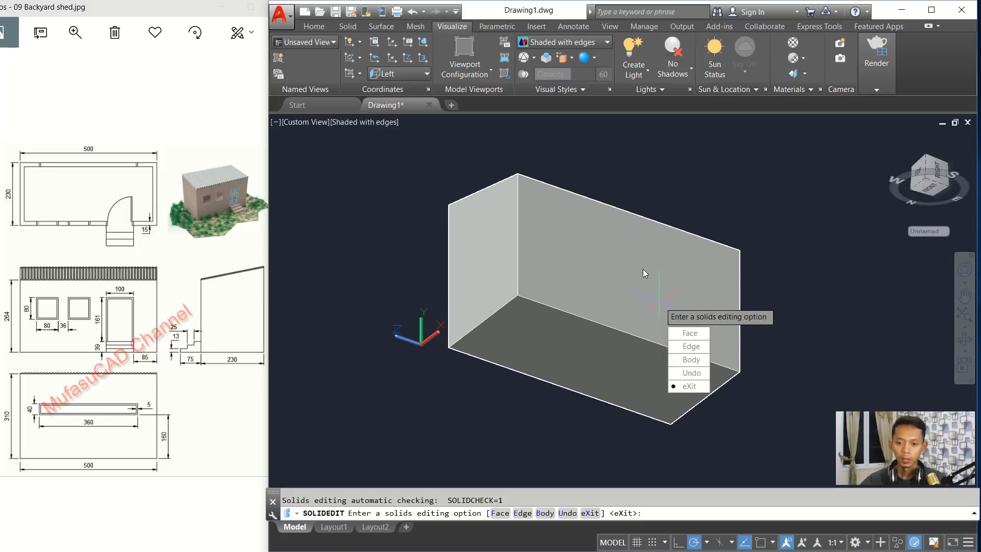
left_click(688, 360)
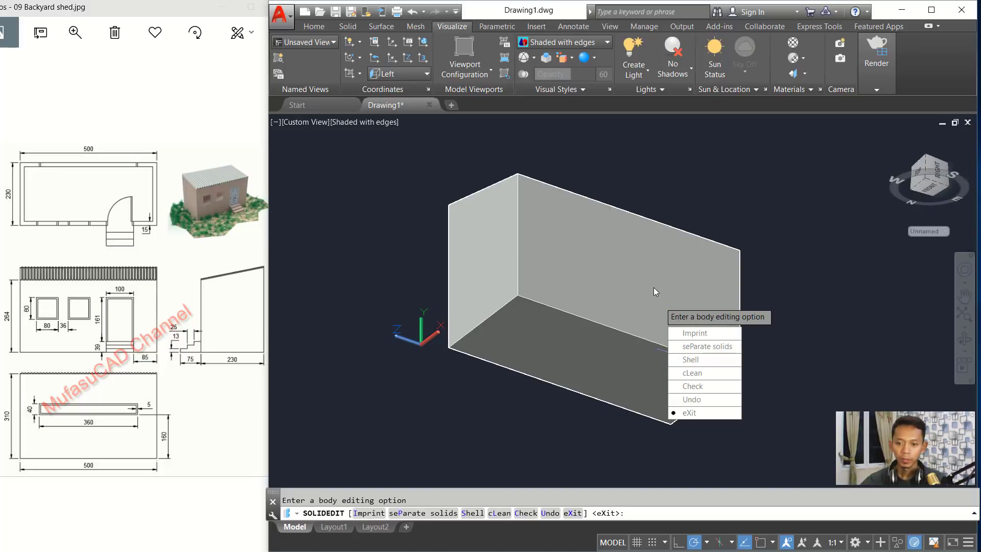
left_click(689, 360)
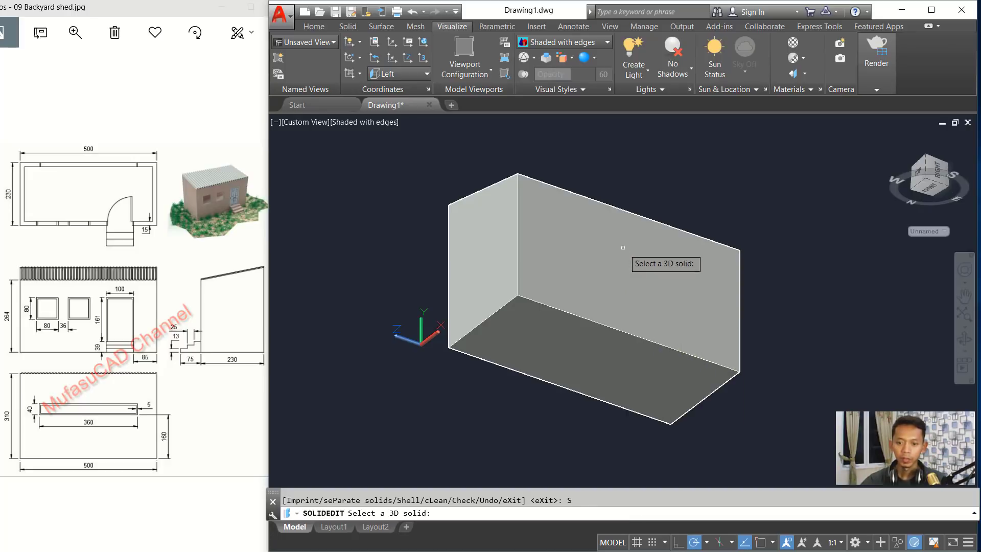
left_click(521, 253)
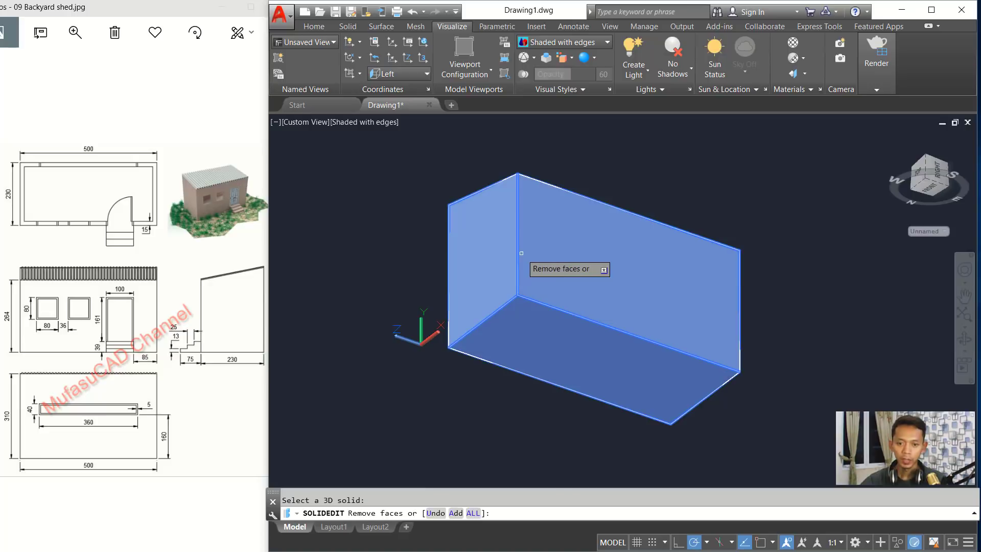
left_click(574, 360)
middle_click_drag(635, 225, 639, 301, "shift")
left_click(609, 238)
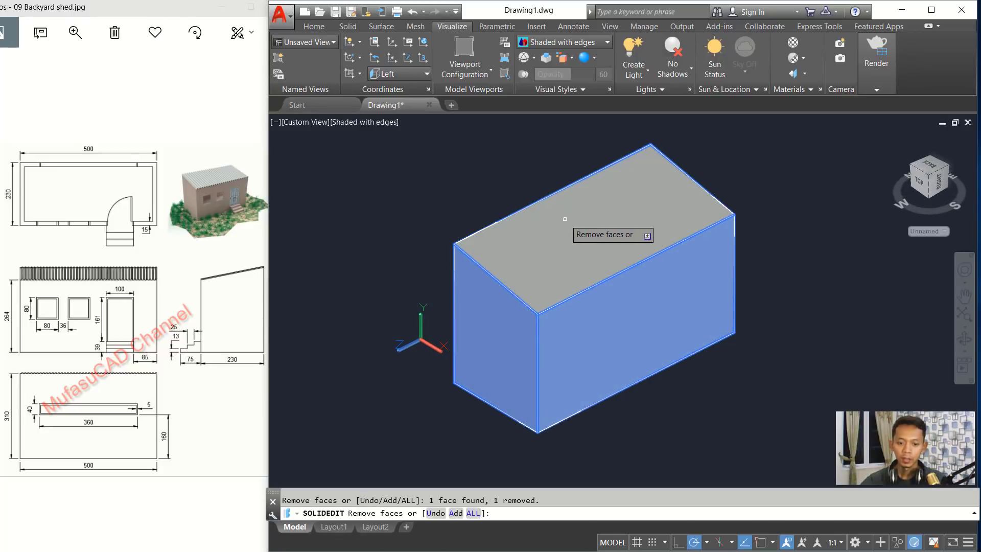
Set the shell offset distance to 15 and finish the solid editing
key("Return")
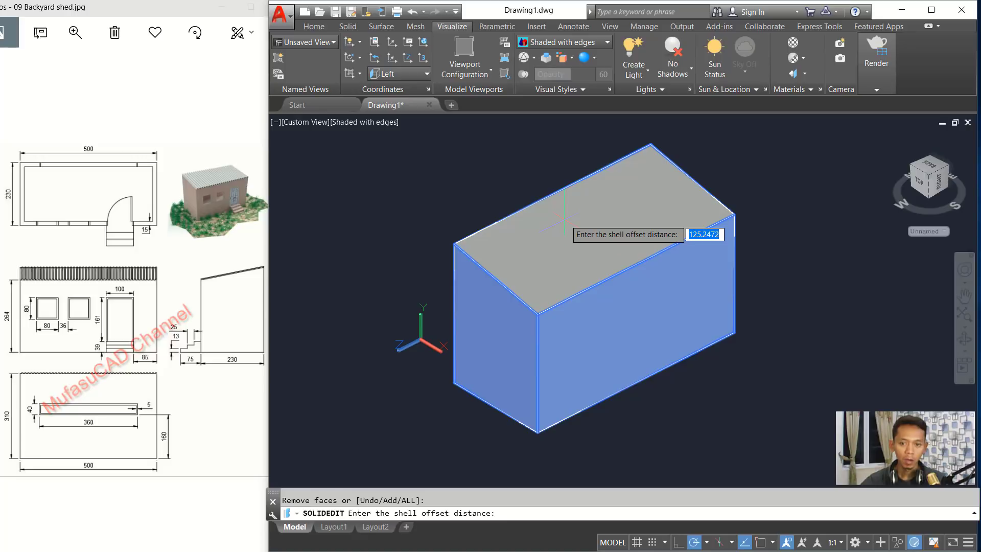
type("15")
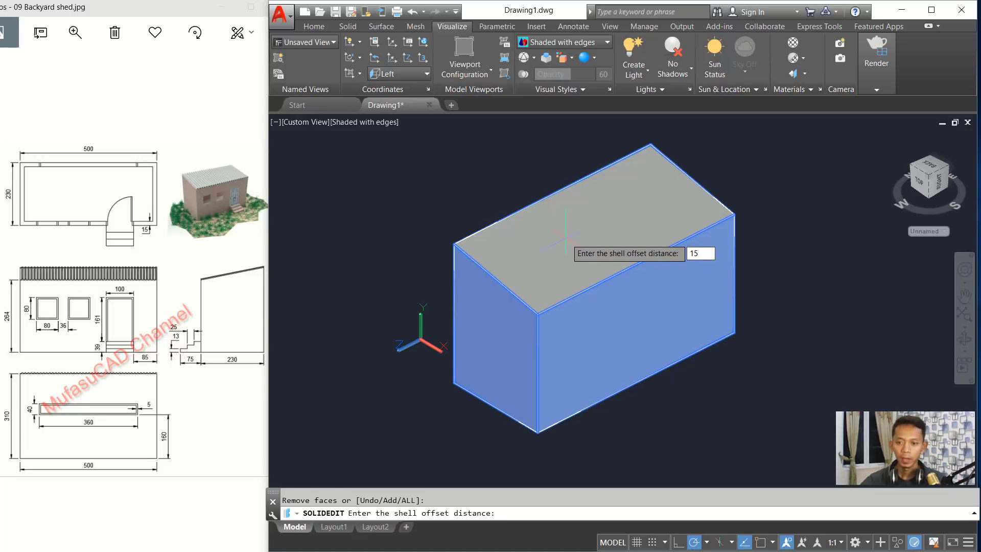
key("Return")
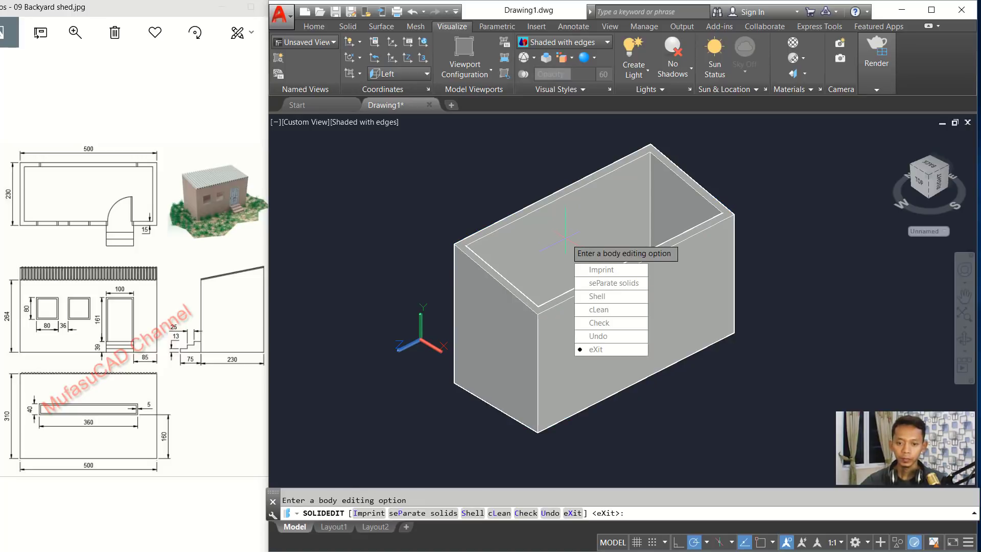
key("Return")
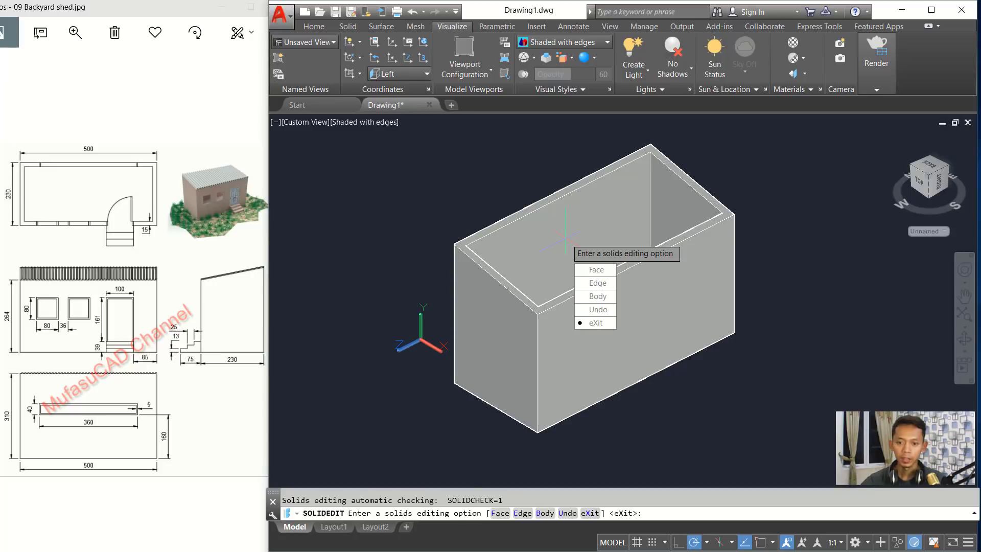
key("Return")
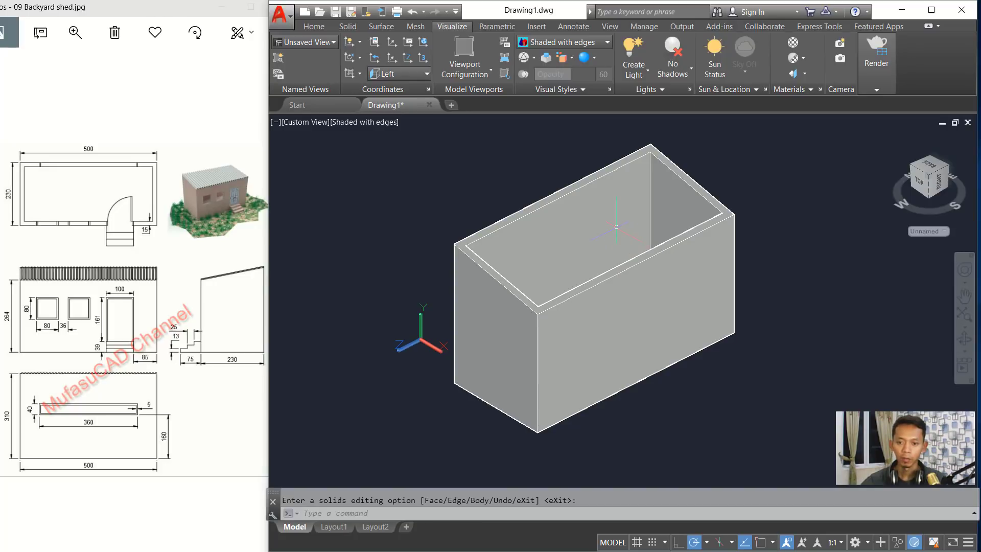
middle_click_drag(617, 226, 595, 131, "shift")
mouse_move(574, 210)
middle_mouse_down()
mouse_move(569, 238)
mouse_move(574, 227)
middle_mouse_up()
type("RE")
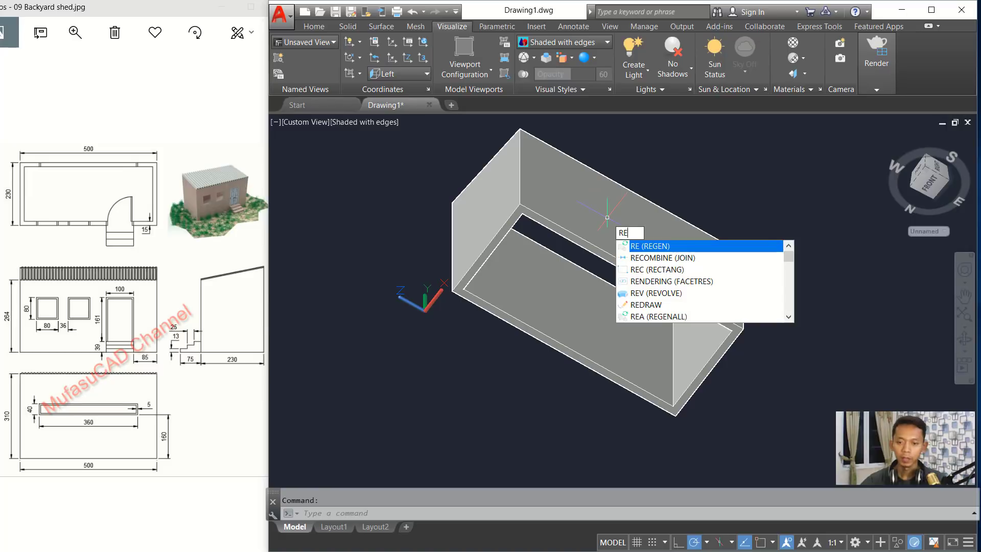
type("C")
key("Return")
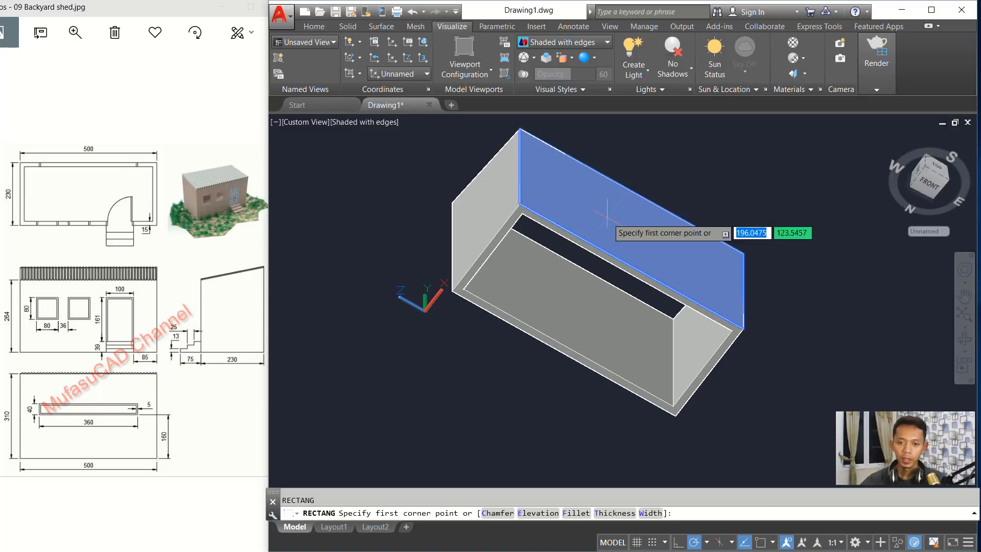
scroll(531, 256, "up", 2)
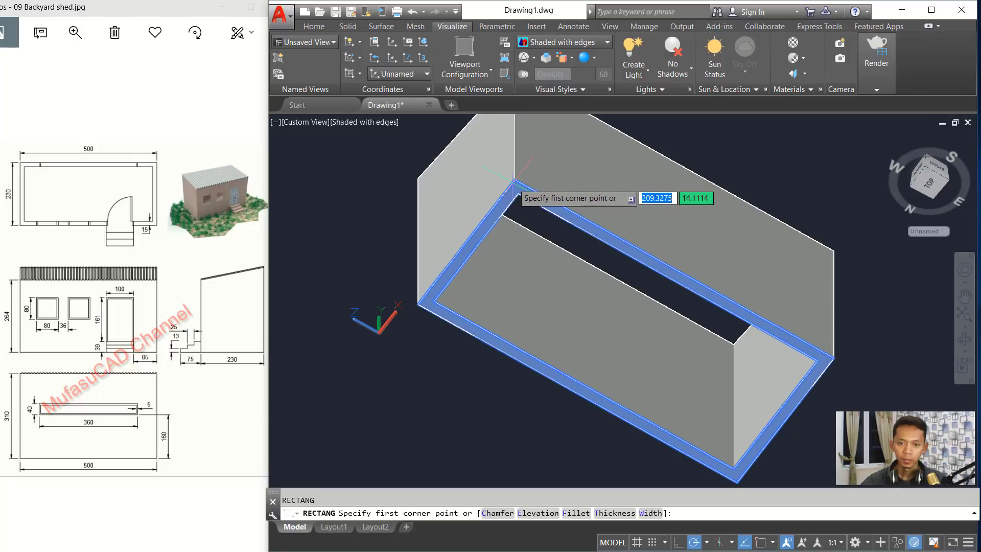
key("Escape")
Enable all object snap modes in the drafting settings
type("DS")
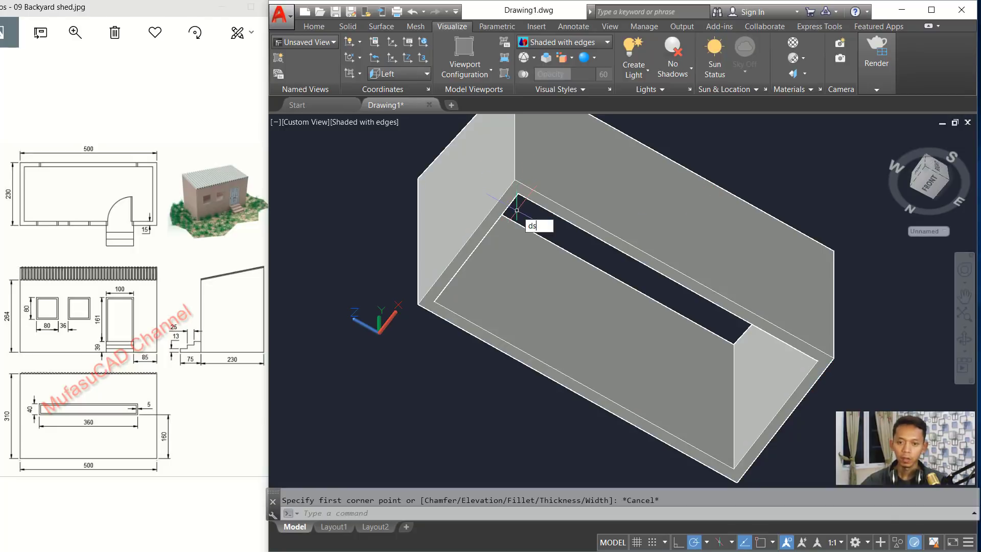
key("Return")
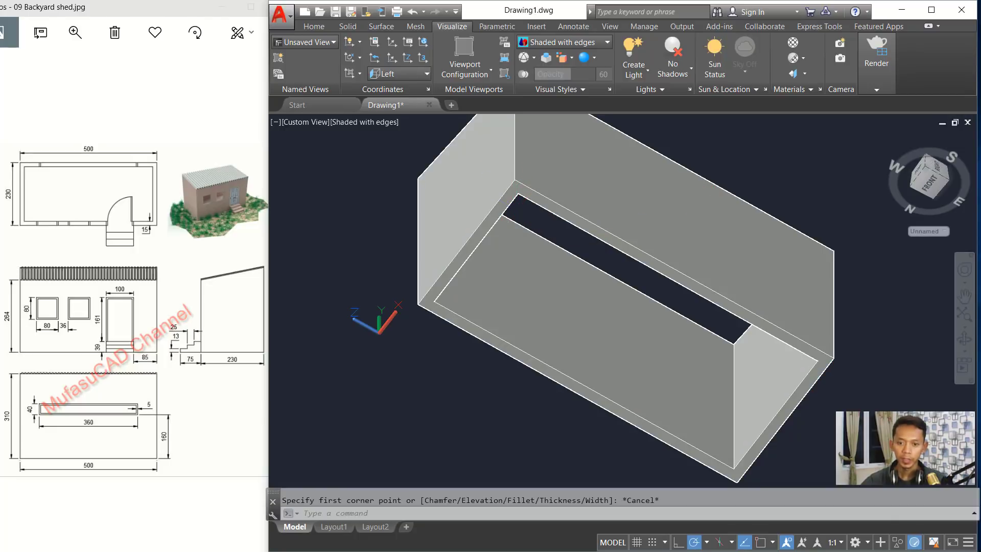
left_click(610, 196)
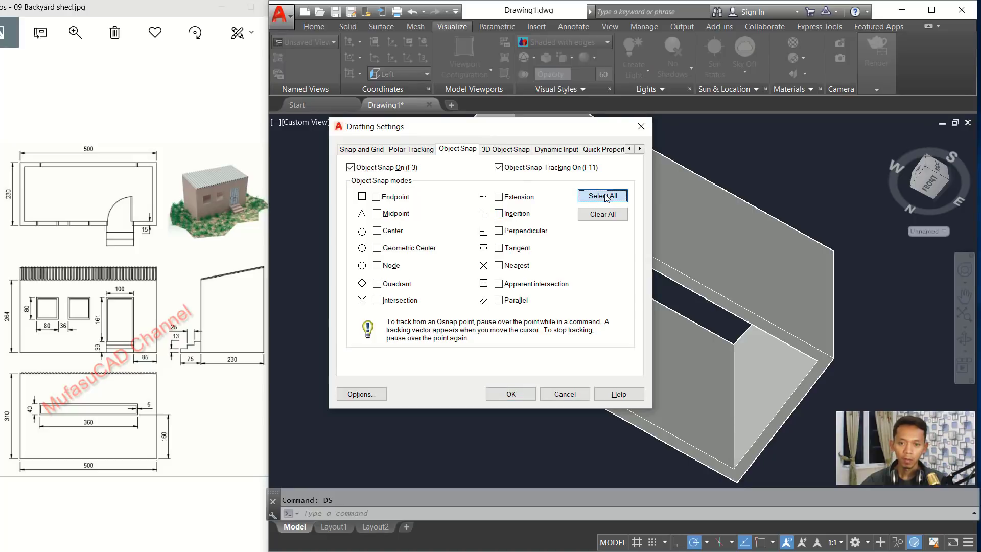
left_click(517, 395)
Draw a rectangle on the underside of the walls between two diagonally opposite outer corners
type("REC")
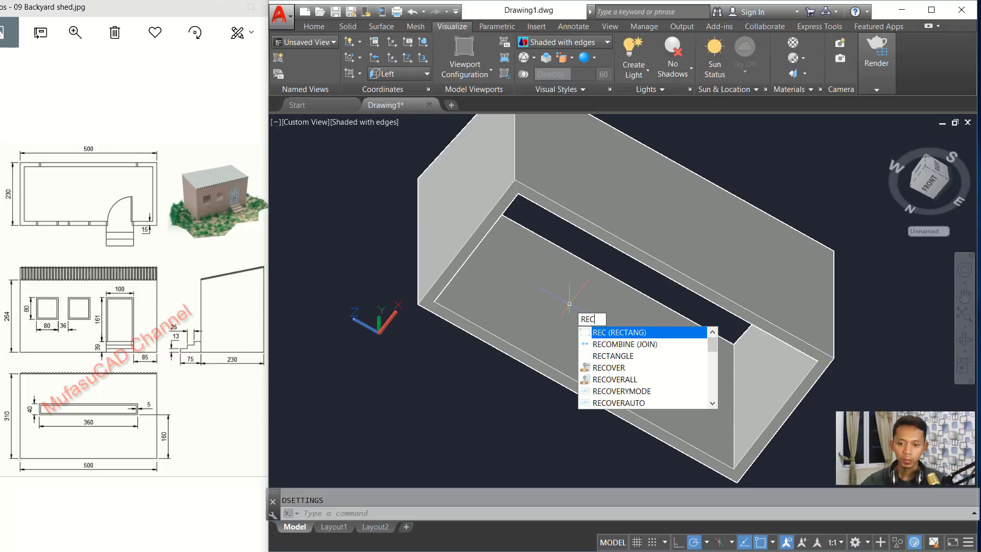
key("Return")
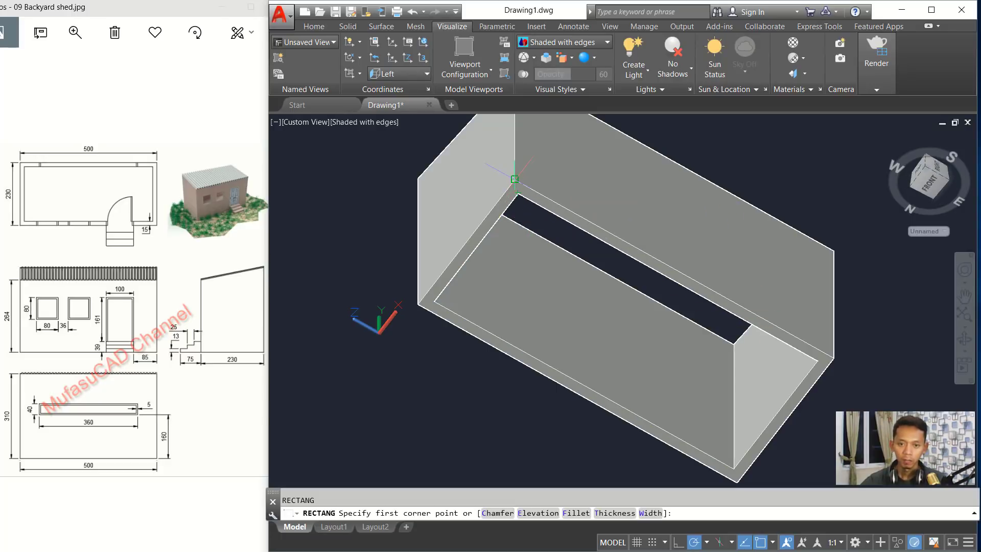
scroll(516, 192, "up", 5)
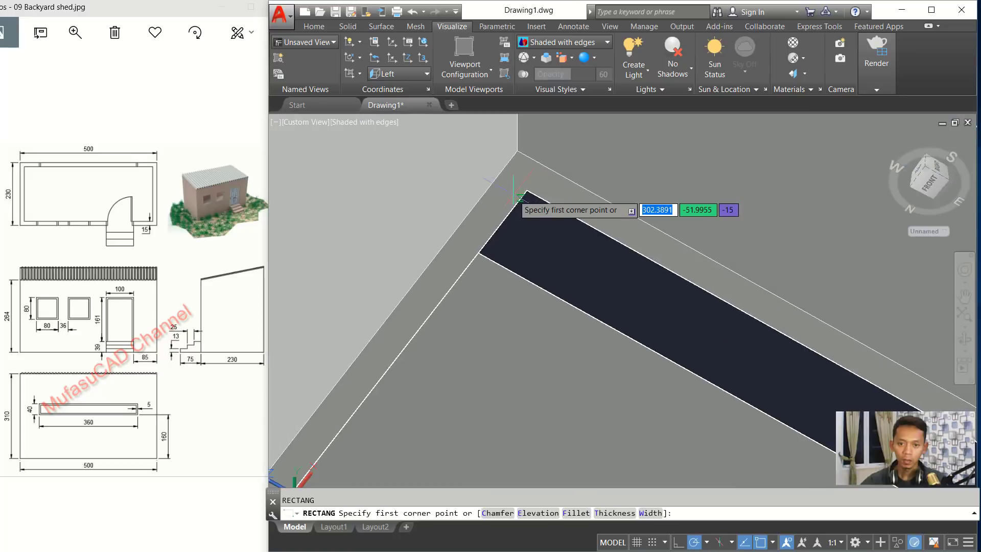
left_click(516, 151)
scroll(579, 352, "down", 5)
scroll(618, 418, "up", 5)
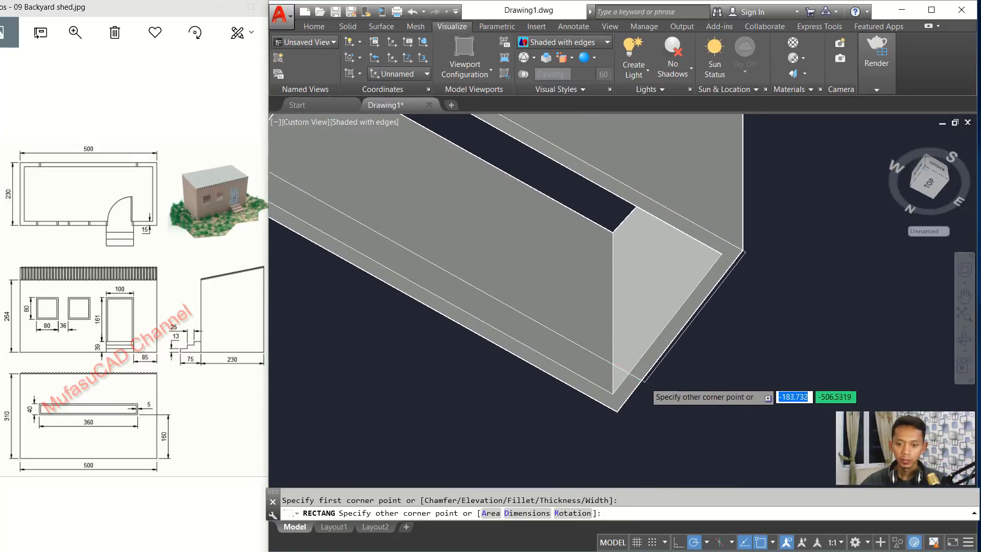
left_click(618, 419)
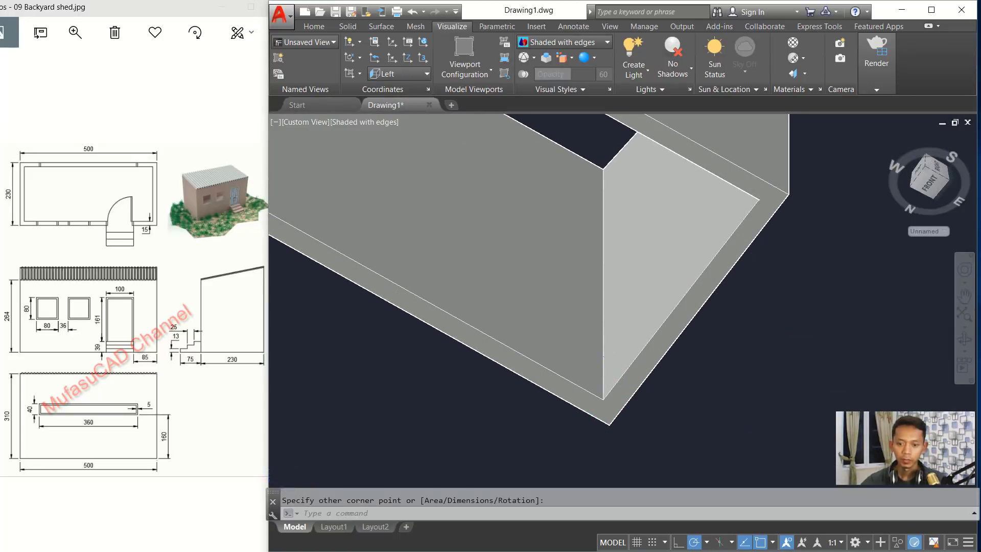
Extrude the underside rectangle 39 upward inside the walls to form the shed's floor
scroll(592, 336, "down", 5)
type("ex")
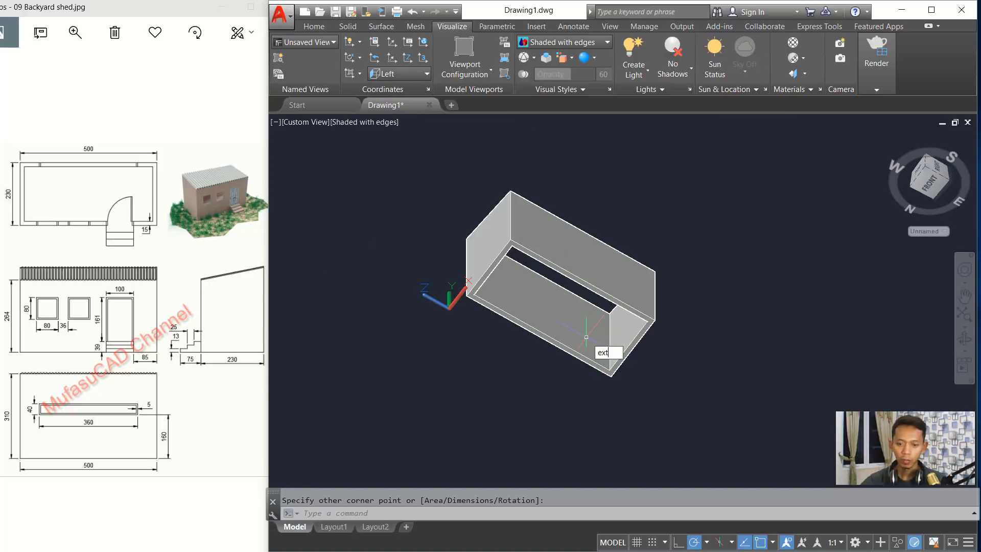
type("t")
key("Return")
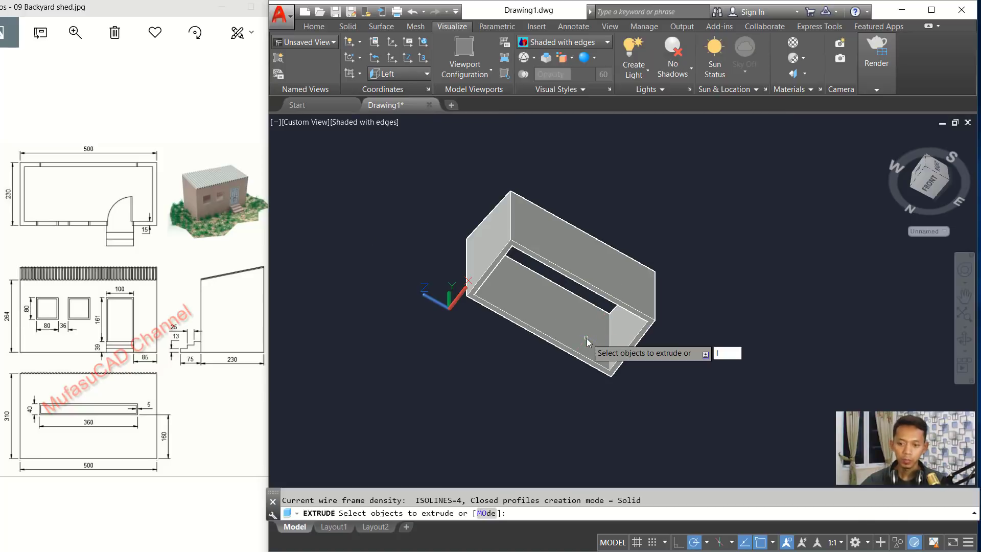
left_click(587, 339)
middle_click_drag(646, 281, 685, 303, "shift")
key("Return")
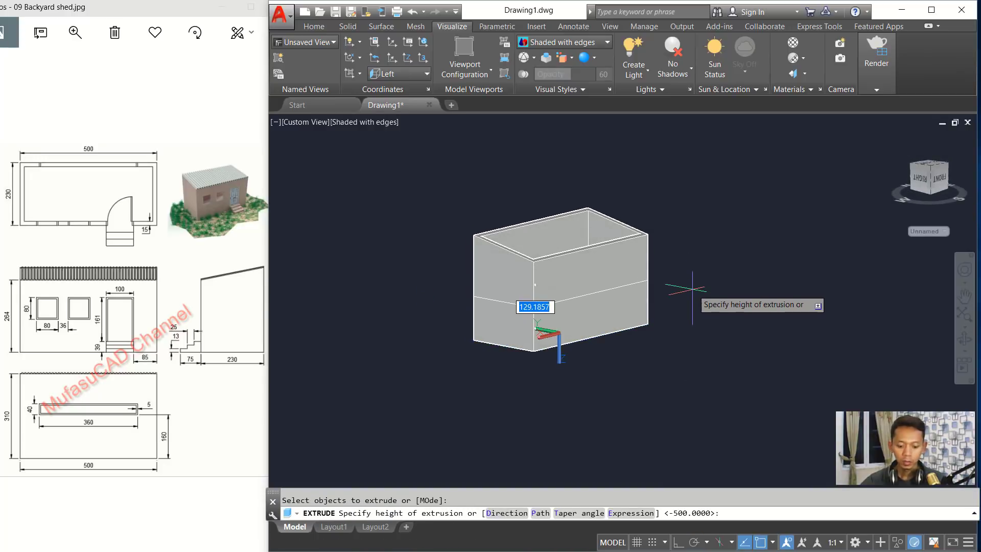
type("39")
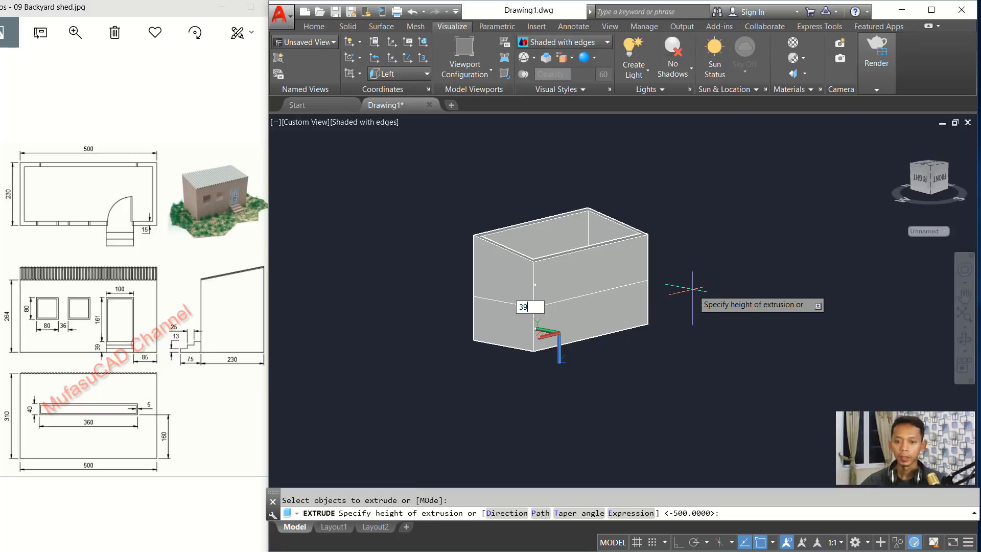
key("Return")
Union the floor solid and the shelled walls into one solid
middle_click_drag(690, 280, 651, 302, "shift")
type("uni")
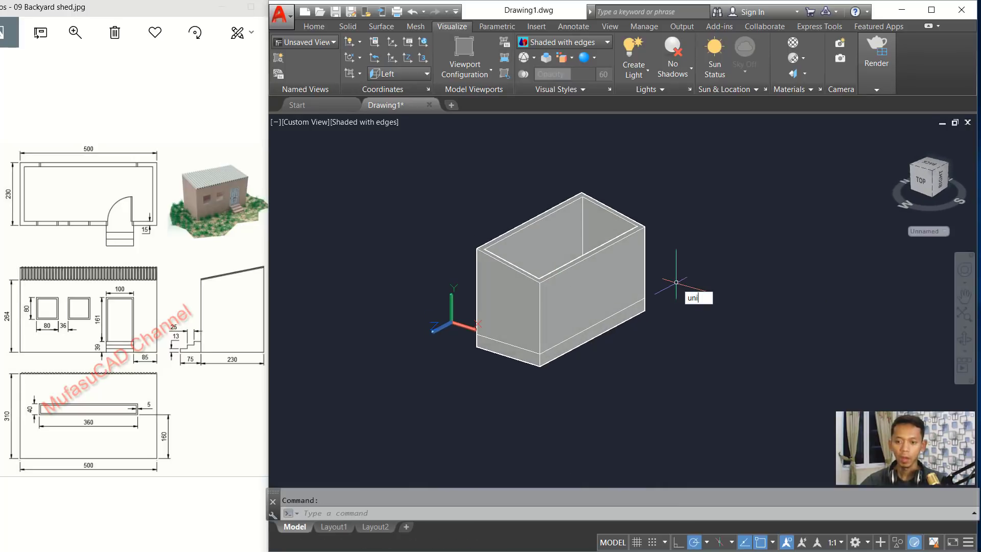
key("Return")
left_click(677, 248)
left_click(597, 323)
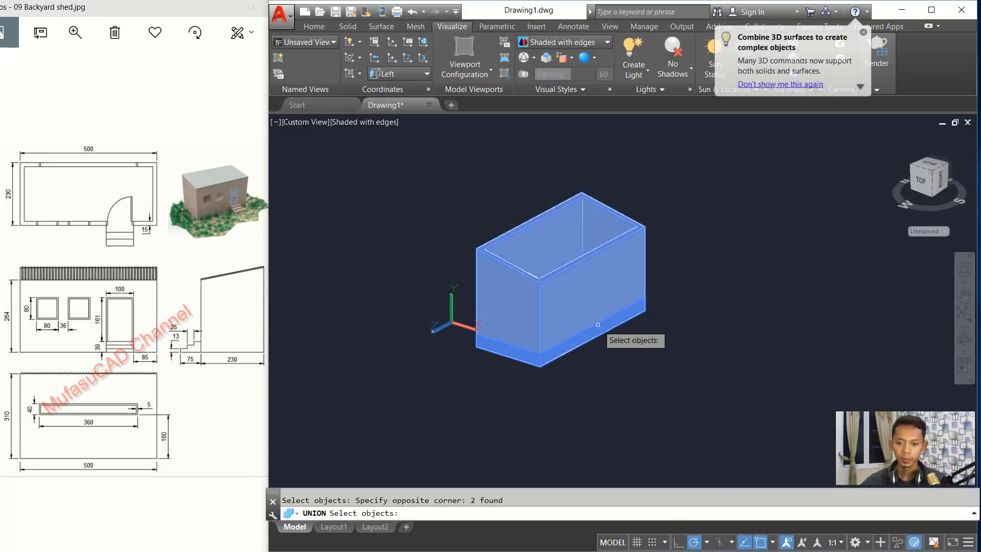
key("Return")
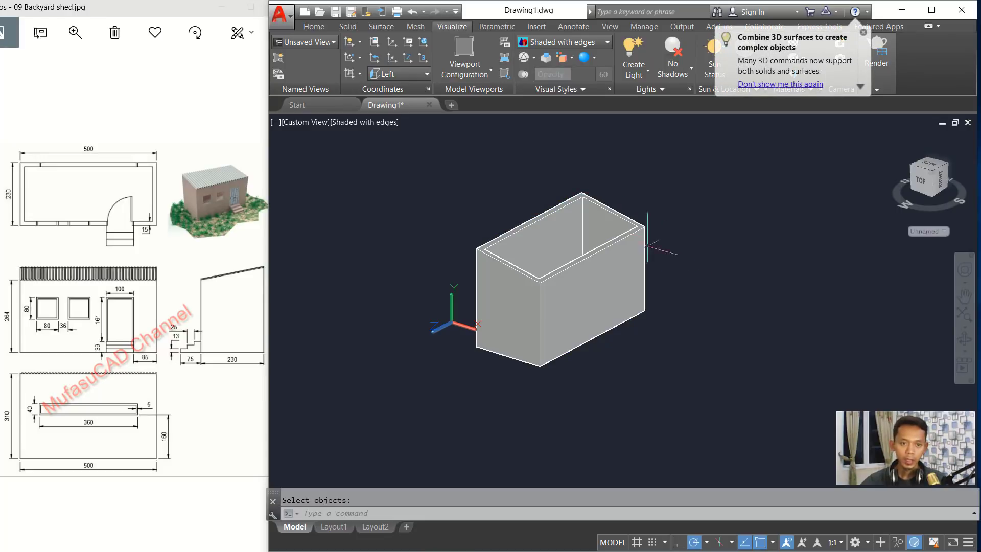
In the Left view, start a line profile for the entrance steps beside the shed with a 75 base and a 13 riser
left_click(314, 125)
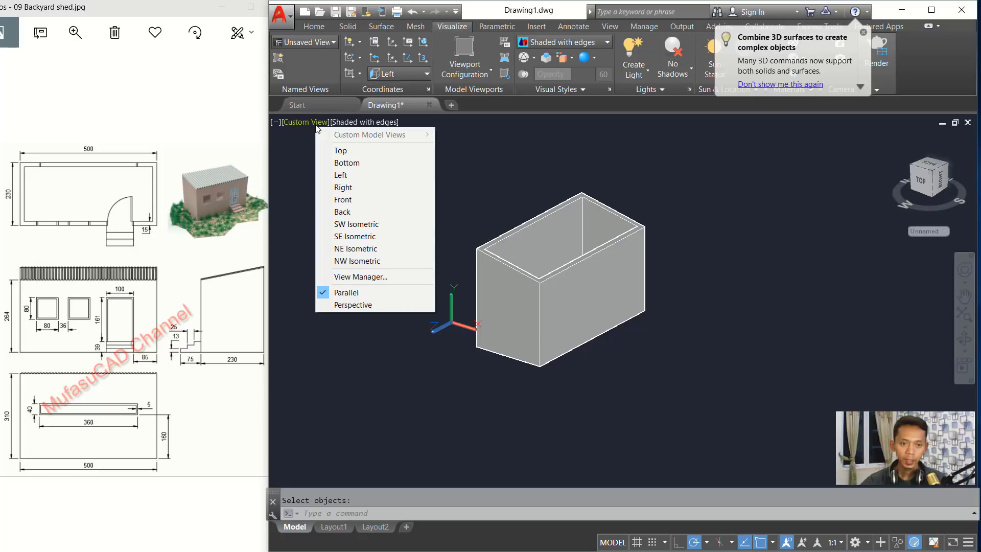
left_click(340, 175)
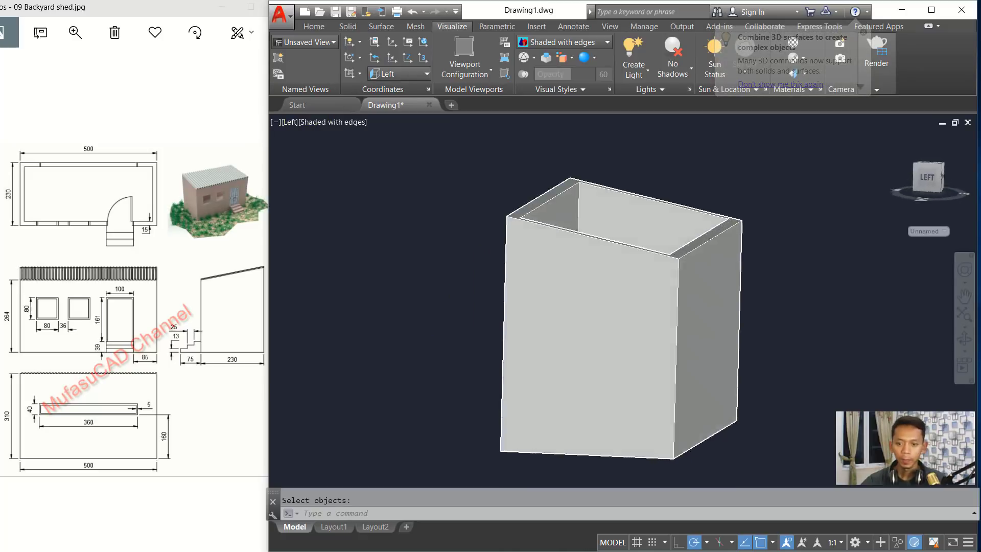
scroll(692, 287, "down", 3)
middle_click_drag(705, 291, 572, 300)
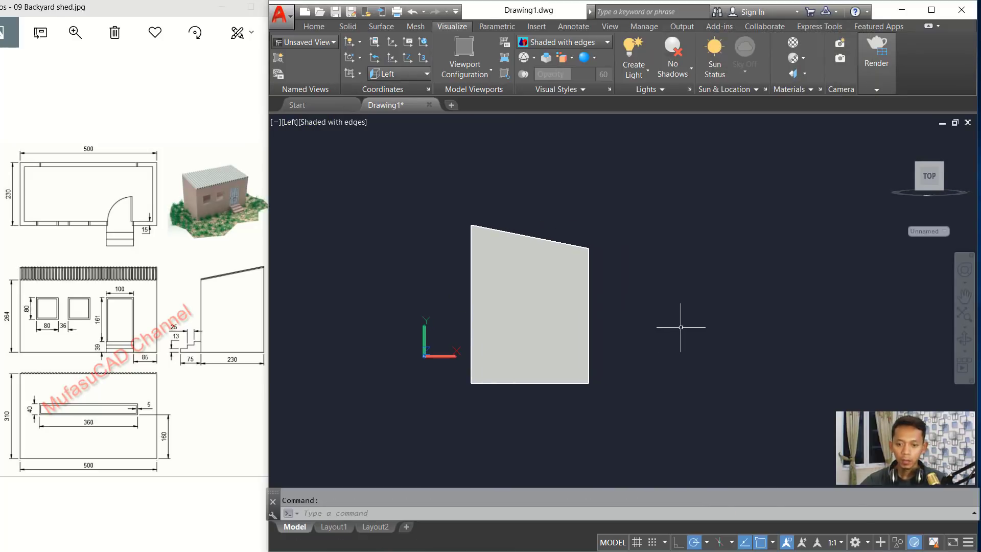
middle_click_drag(679, 311, 634, 310)
type("l")
key("Return")
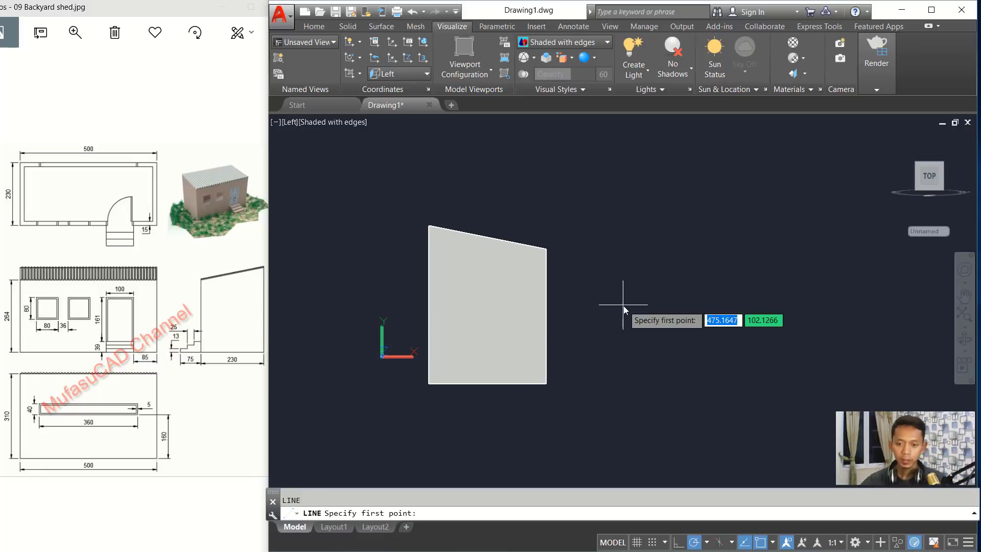
left_click(607, 381)
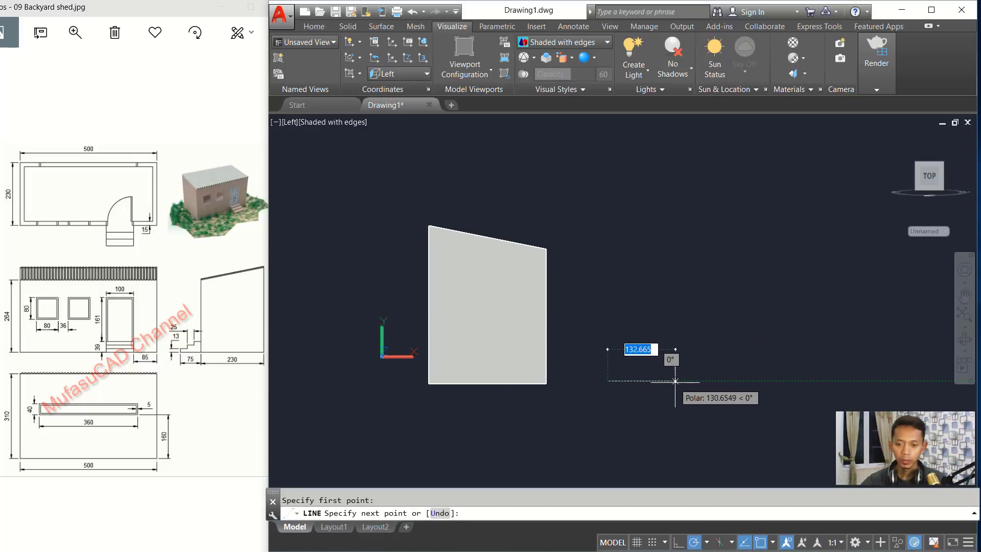
type("75")
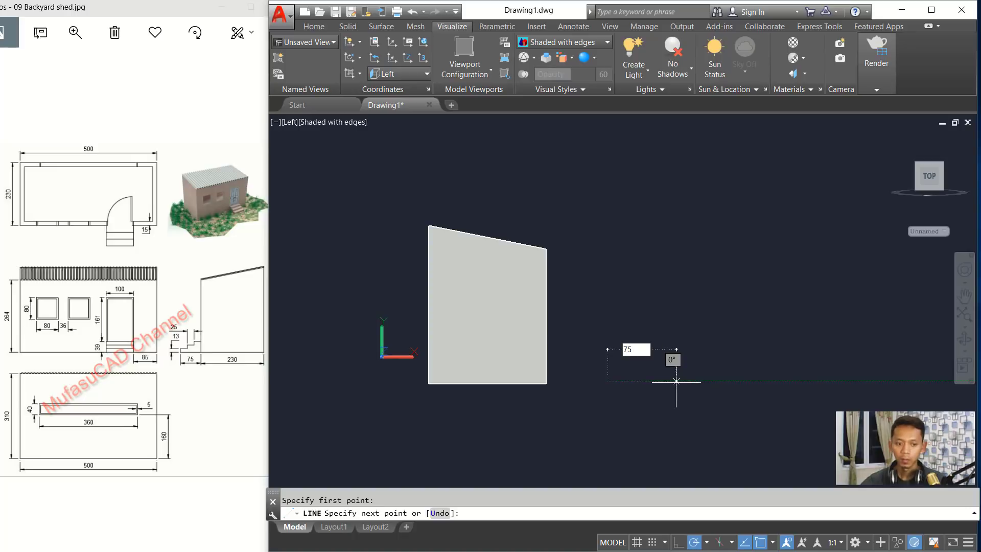
key("Return")
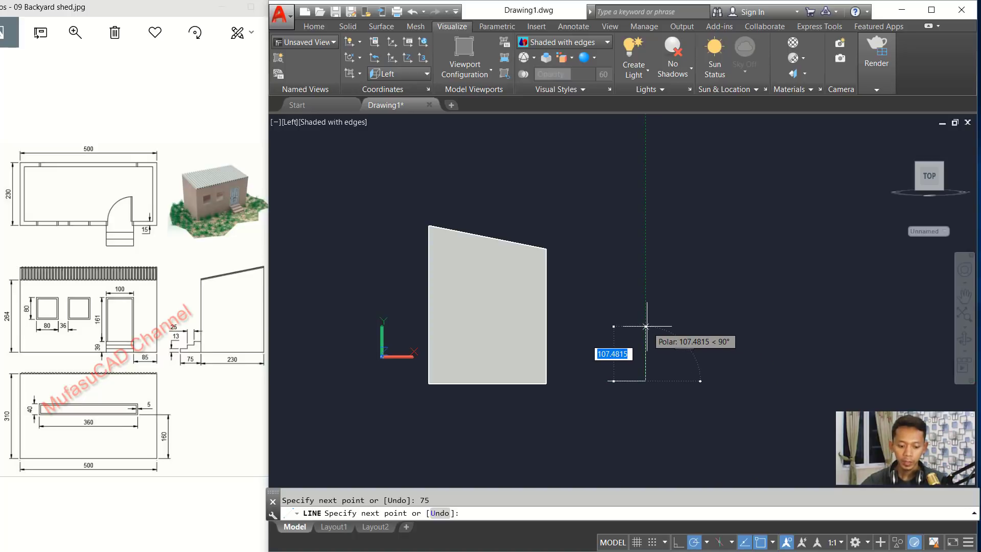
type("13")
key("Return")
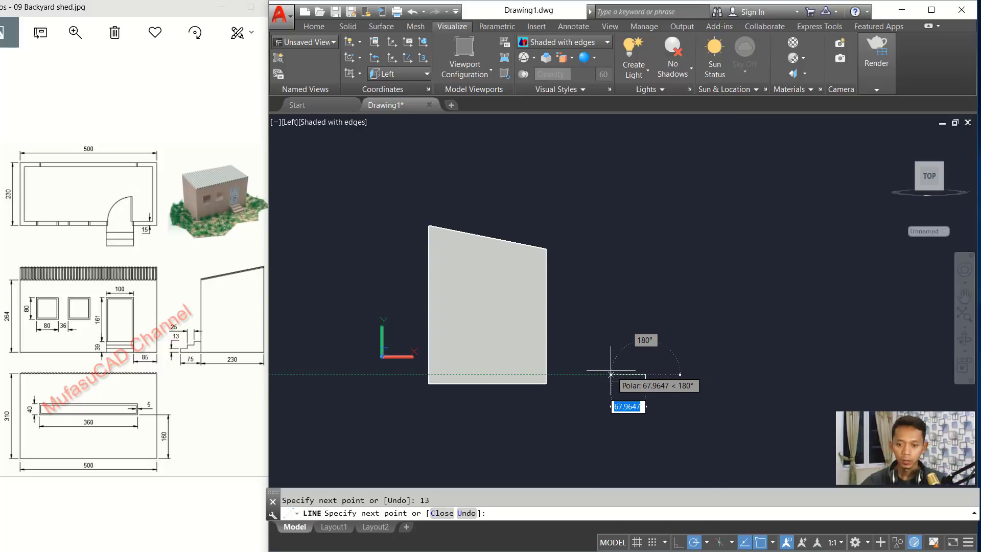
Complete the stair profile with 25-deep treads and 13-high risers, and close it back to the start of the base line
type("25")
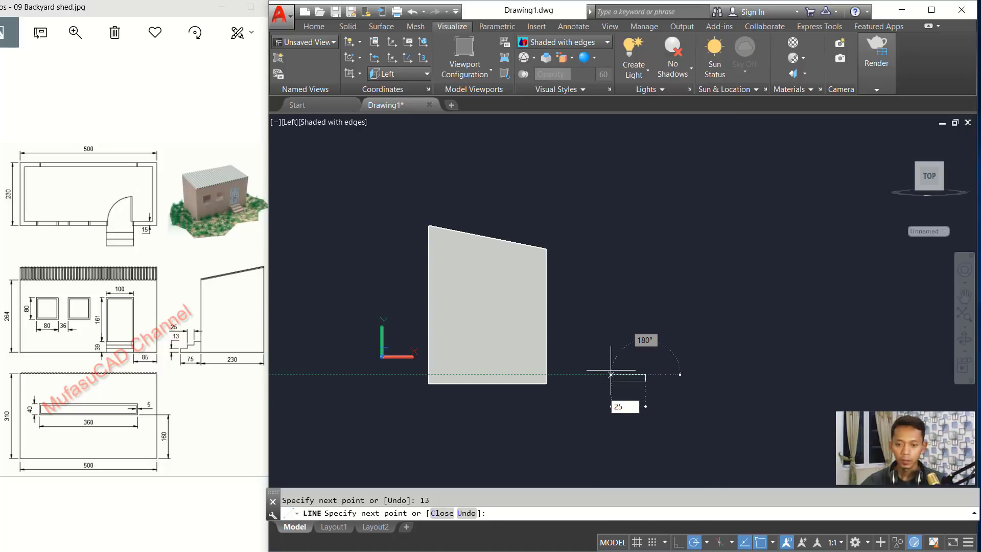
key("Return")
type("13")
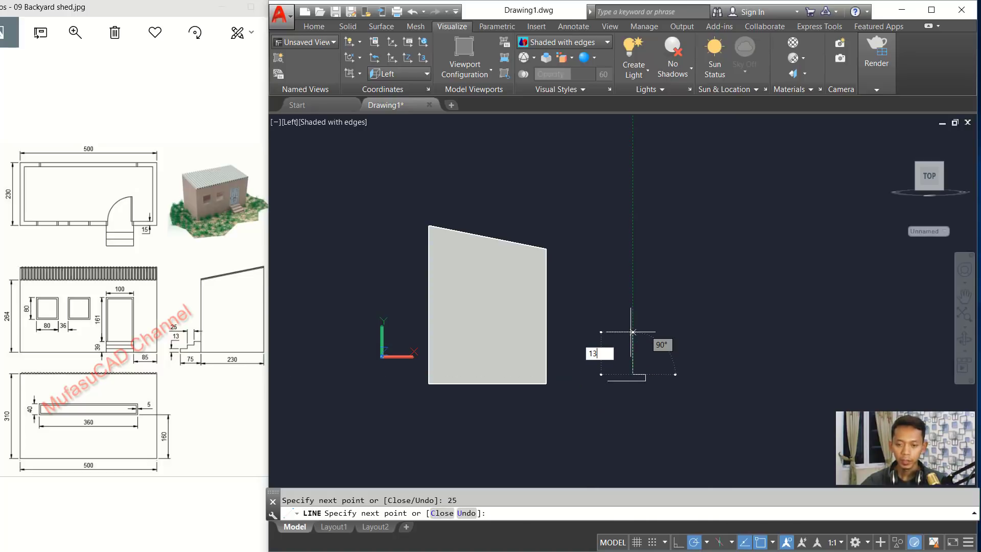
key("Return")
scroll(625, 351, "up", 6)
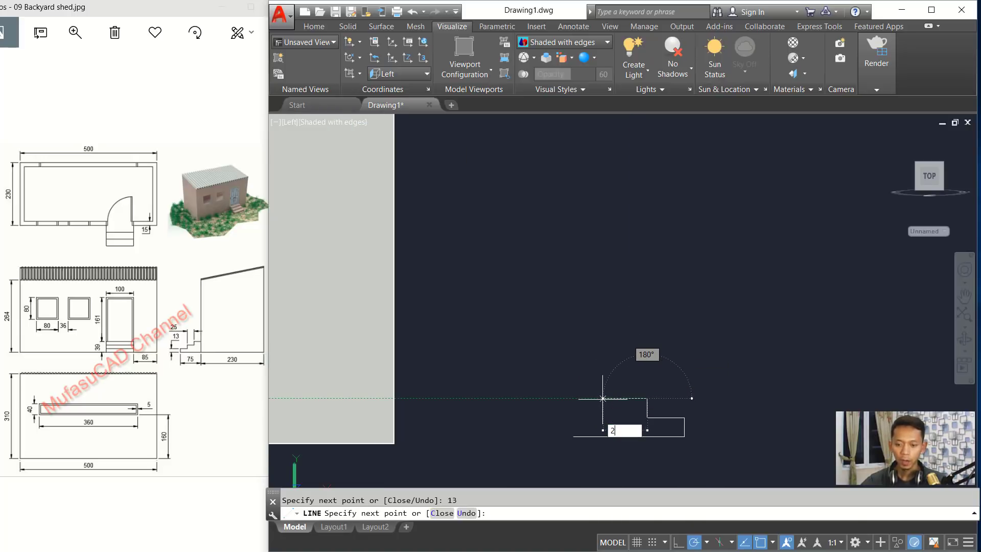
key("Return")
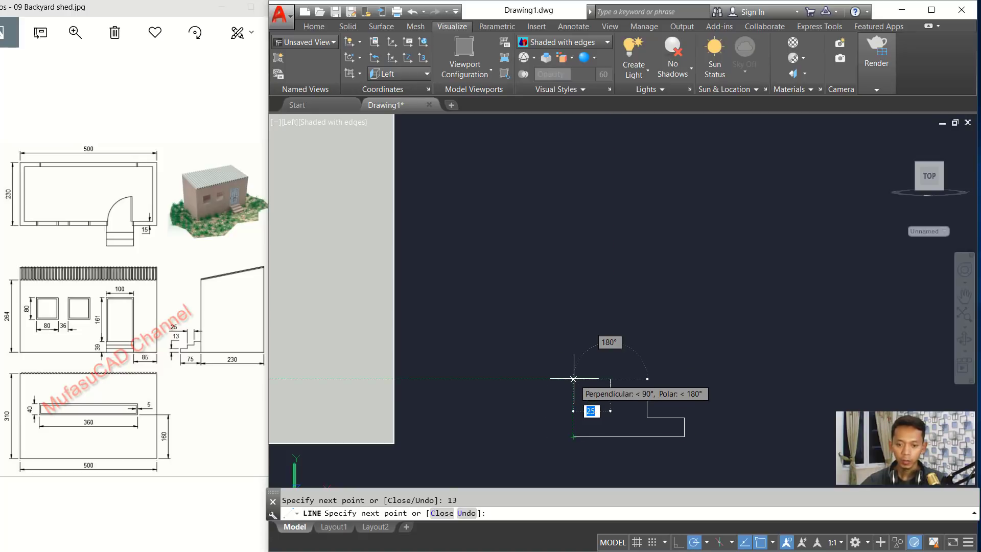
left_click(573, 378)
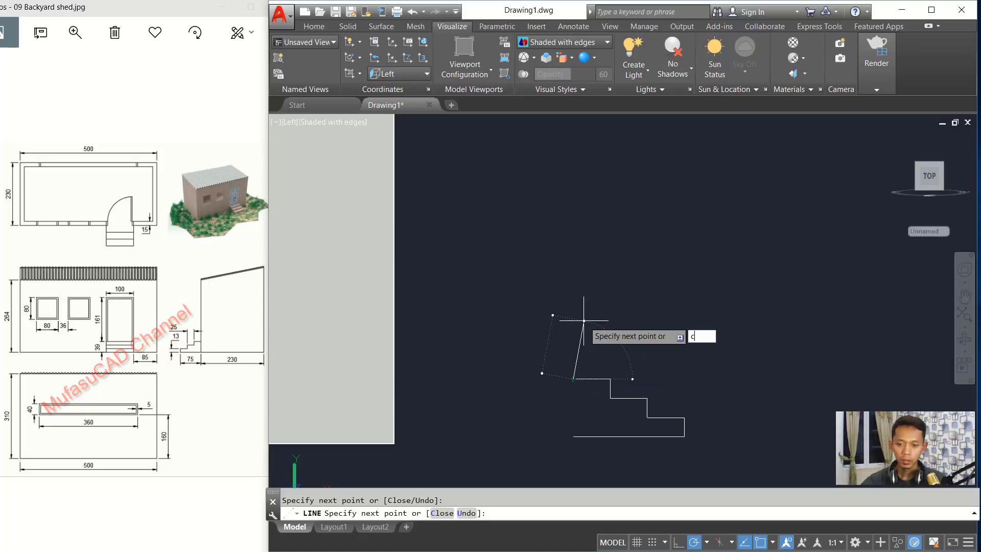
key("Return")
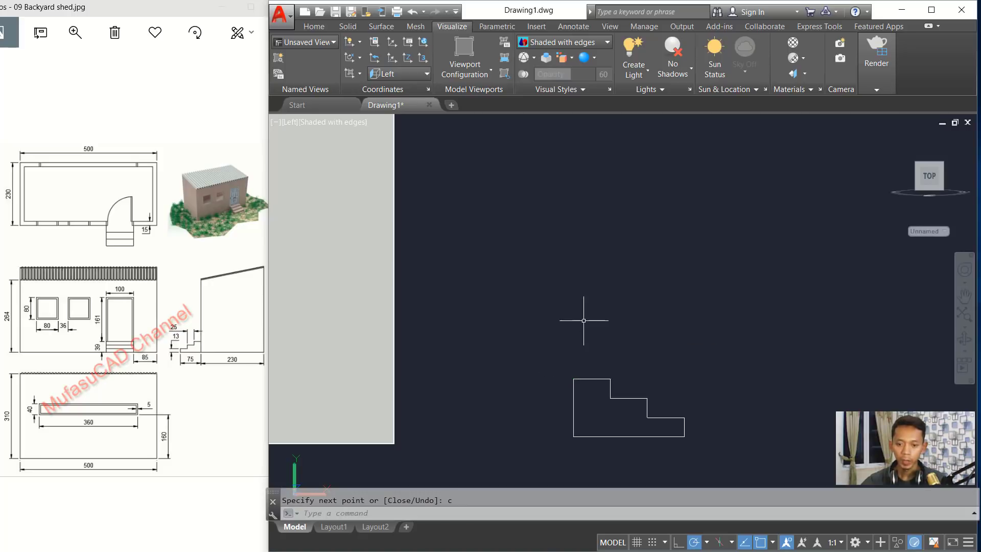
Join all the stair profile lines into one closed polyline
middle_click_drag(656, 357, 627, 301)
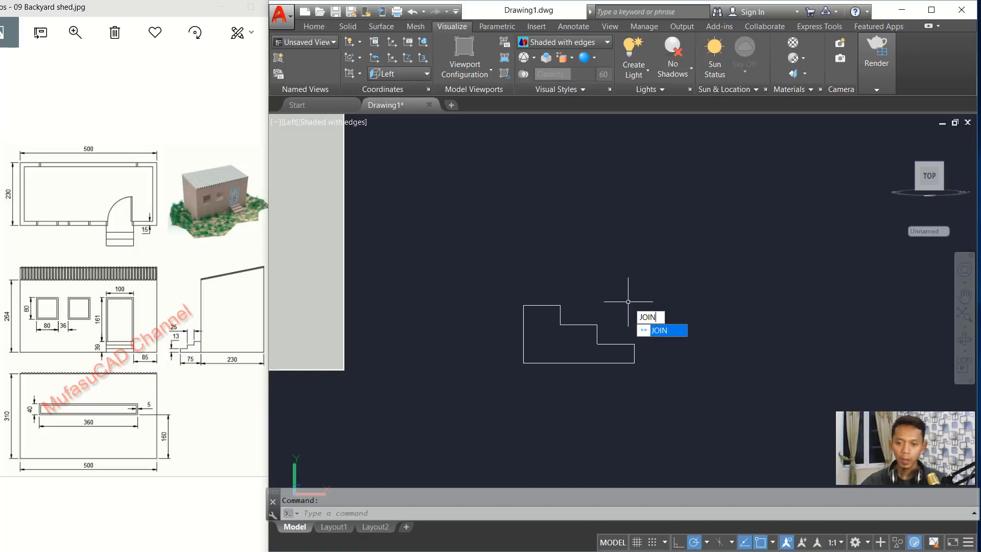
key("Return")
left_click(657, 287)
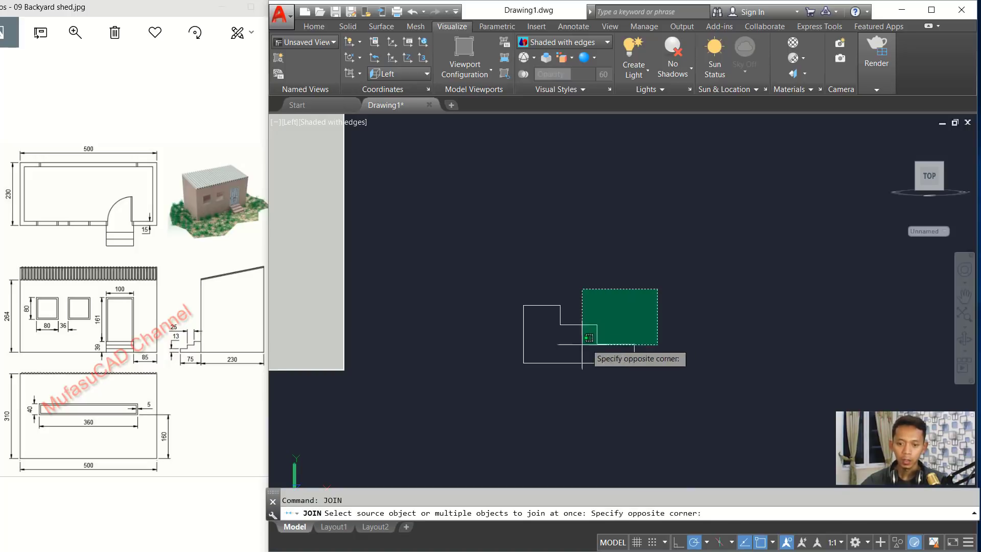
left_click(512, 386)
key("Return")
Extrude the stair profile 100 parallel to the shed's long front wall
middle_click_drag(696, 262, 607, 306, "shift")
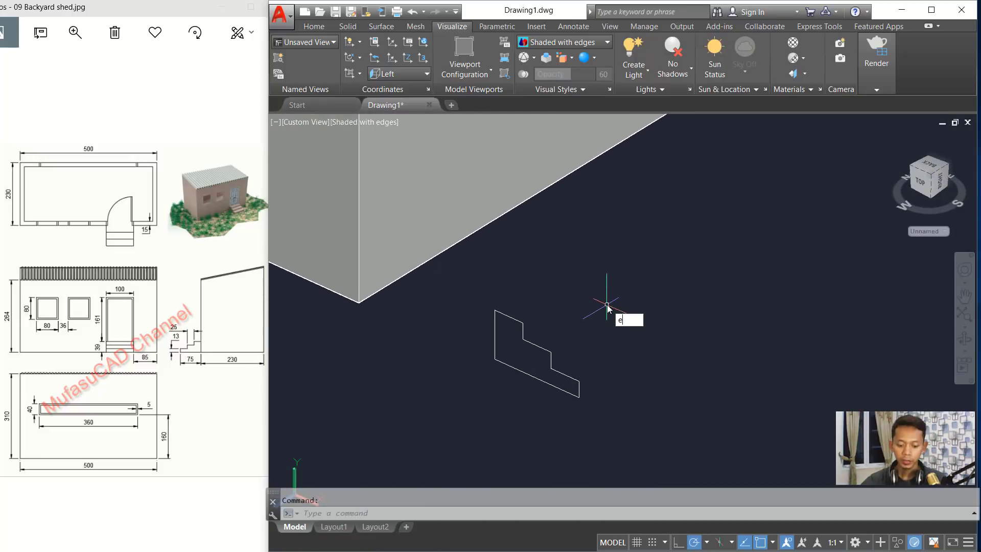
key("Return")
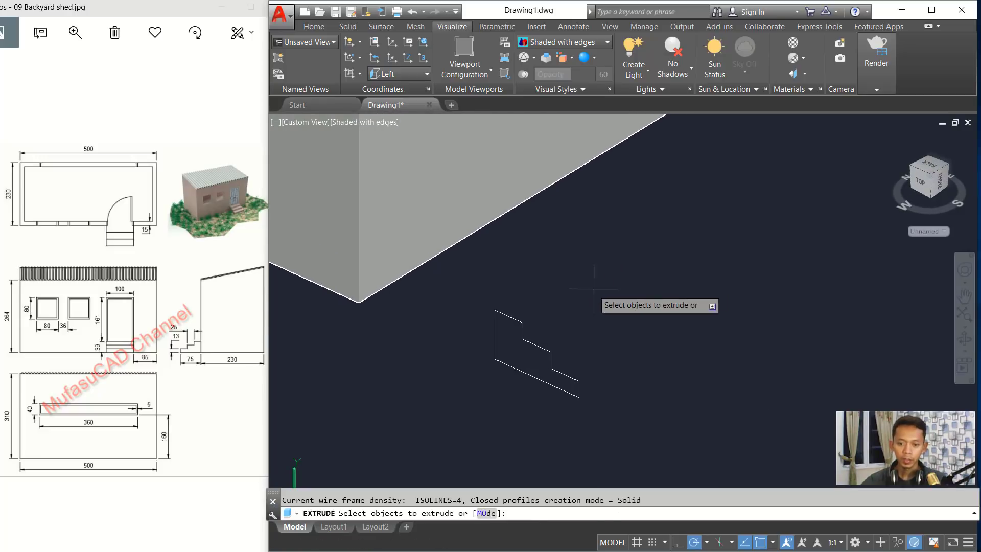
left_click(593, 289)
left_click(522, 370)
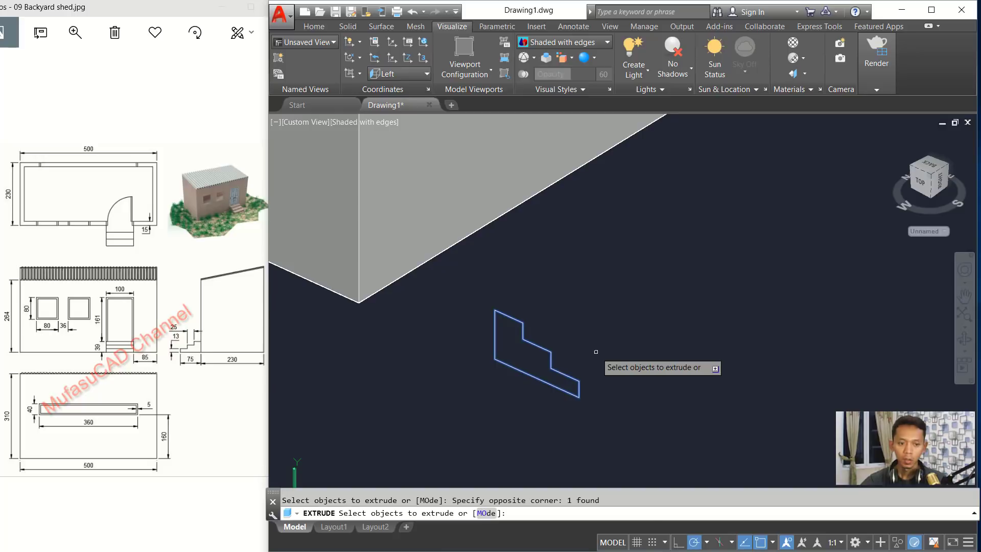
key("Return")
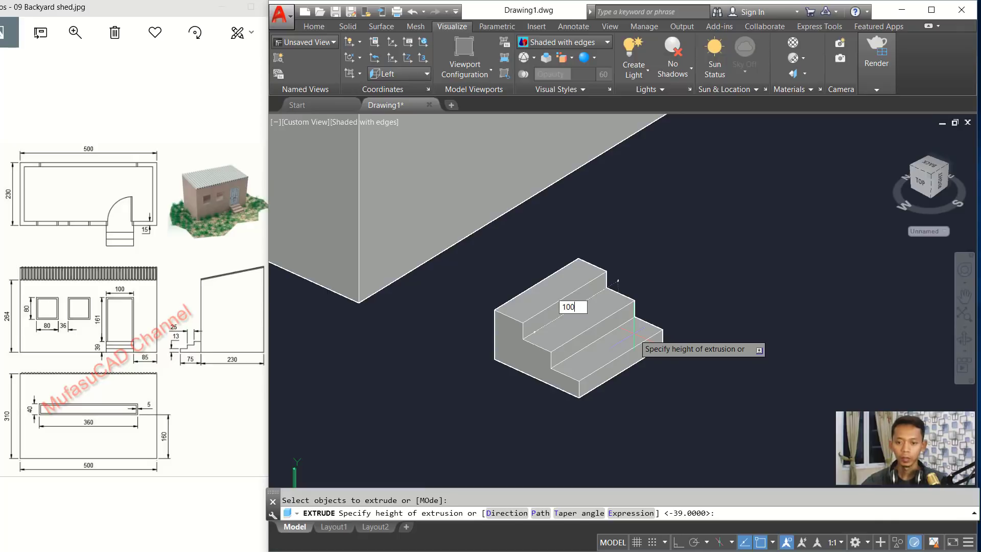
key("Return")
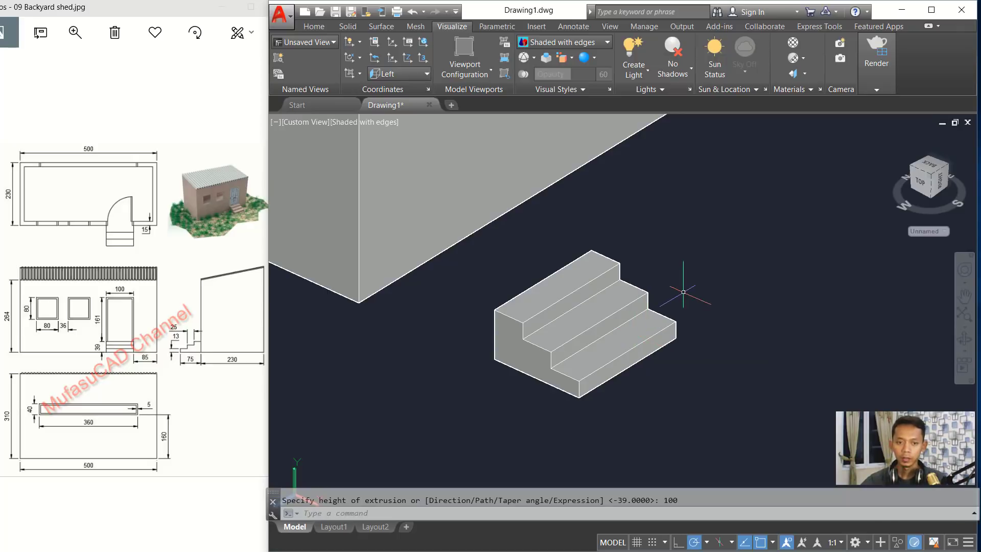
Show the model in 2D Wireframe and move the stairs by their rear bottom corner onto the bottom corner of the shed's front wall
left_click(370, 124)
left_click(421, 152)
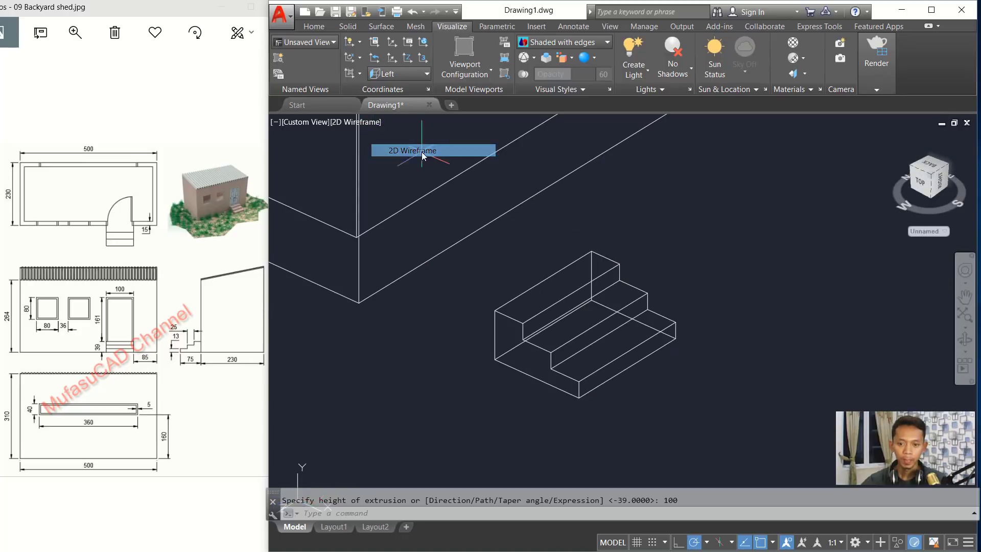
type("m")
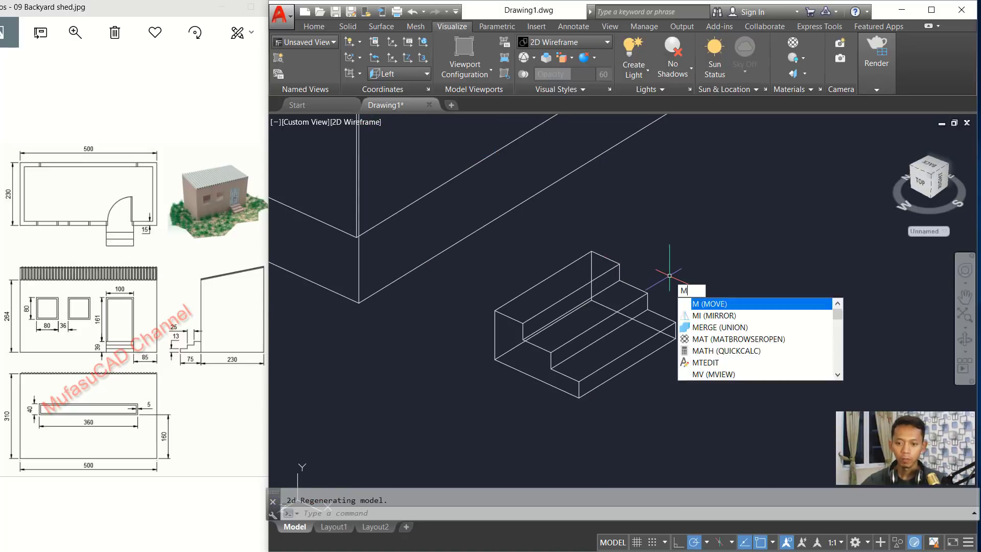
key("Return")
left_click(666, 281)
left_click(602, 351)
key("Return")
scroll(677, 294, "up", 4)
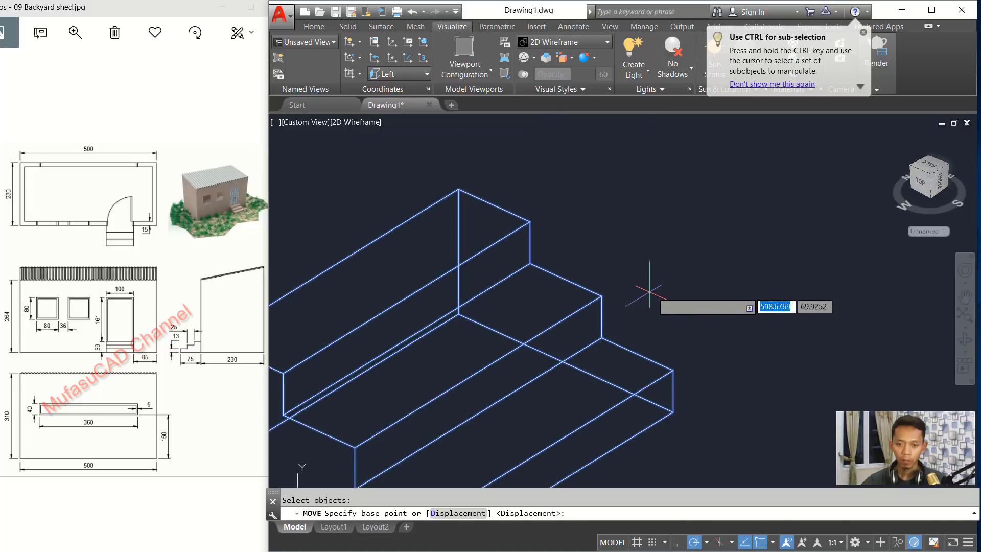
left_click(458, 313)
scroll(633, 276, "down", 5)
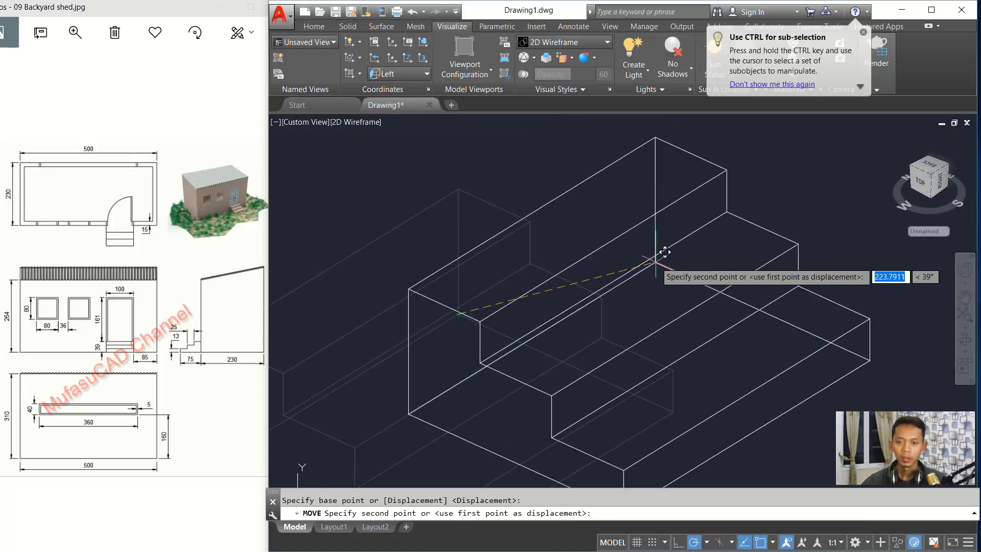
scroll(597, 262, "up", 4)
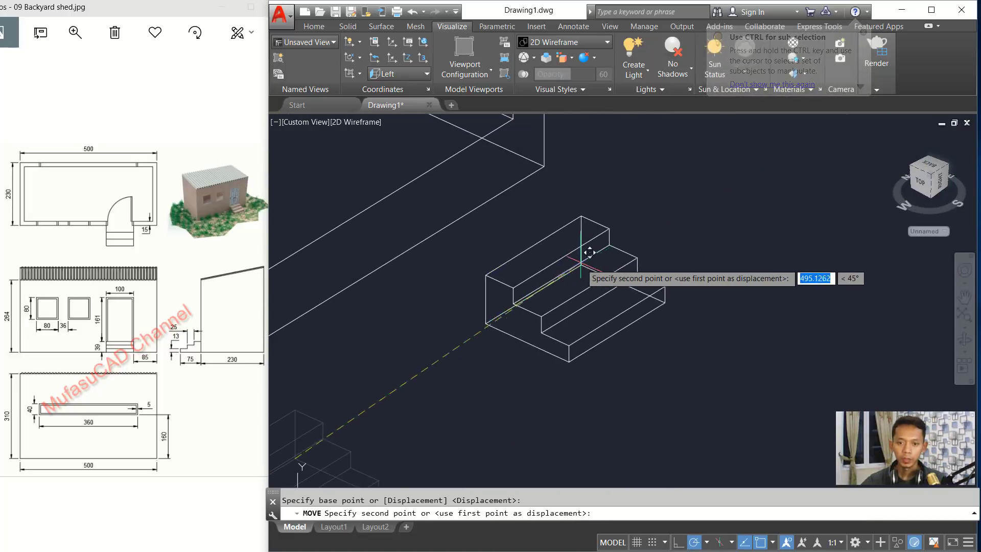
left_click(545, 165)
Move the stairs 85 along the front wall, away from the shed's corner
scroll(634, 268, "down", 4)
middle_click_drag(620, 274, 565, 290)
type("m")
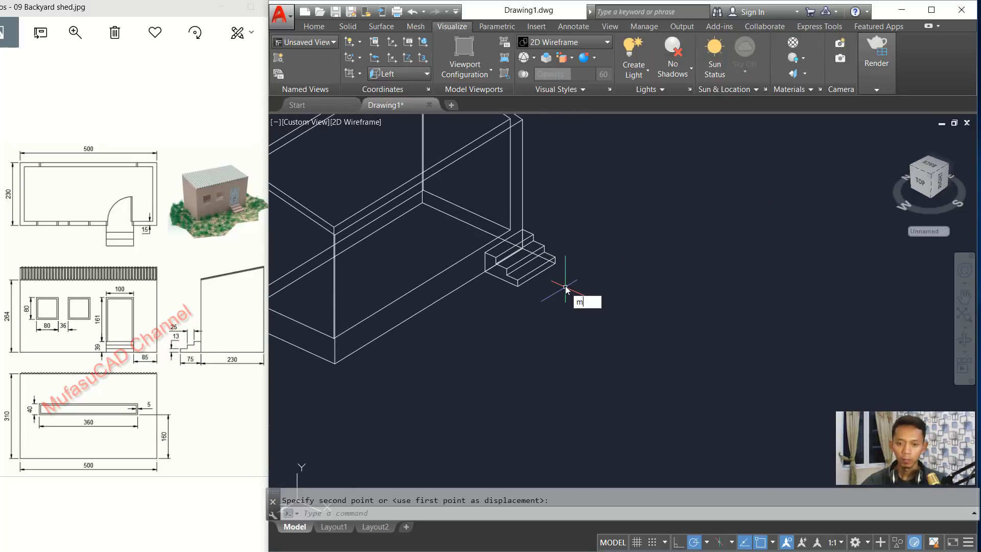
key("Return")
left_click(577, 231)
left_click(534, 279)
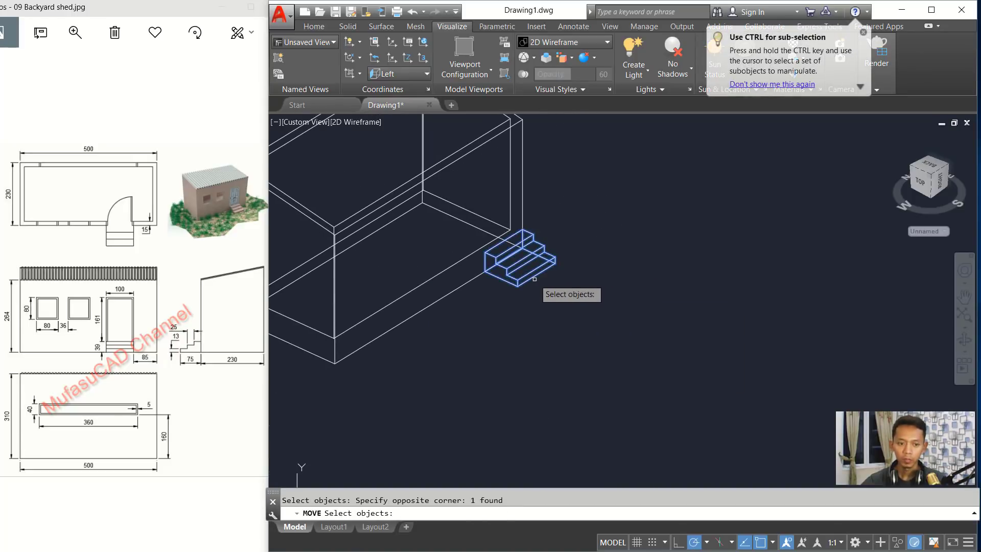
key("Return")
left_click(647, 260)
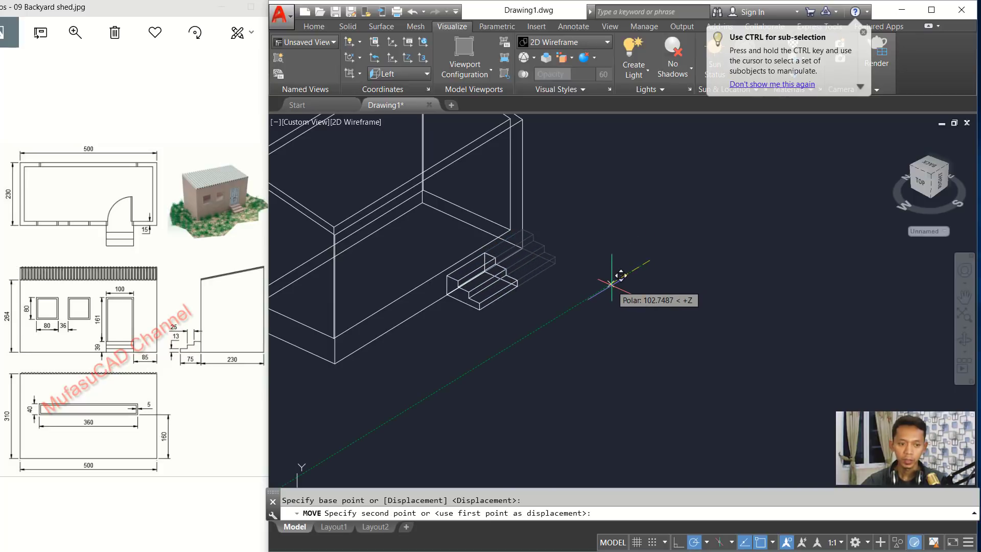
type("85")
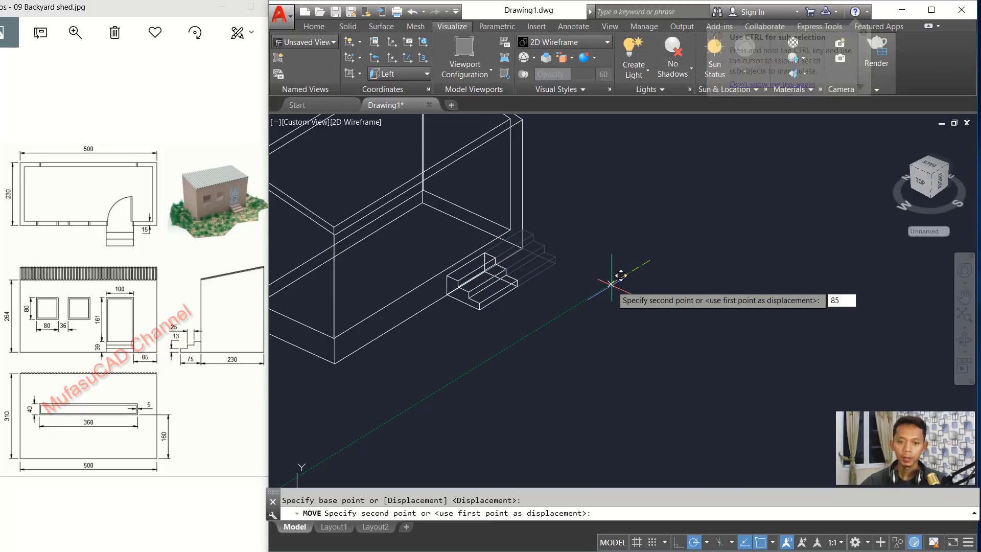
key("Return")
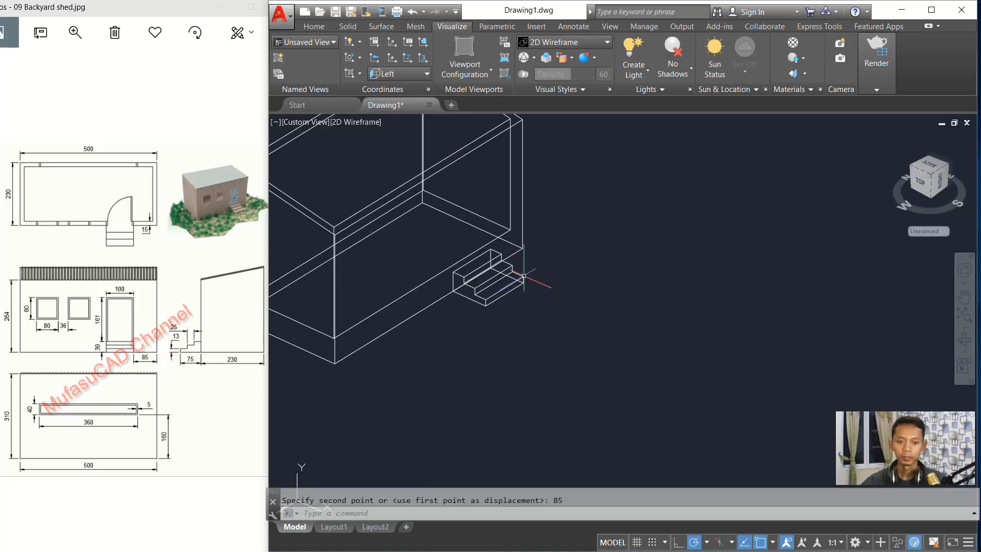
Switch the model to the Front view so that drawing is aligned with the shed's long front wall
scroll(523, 276, "down", 6)
middle_click_drag(503, 278, 469, 213, "shift")
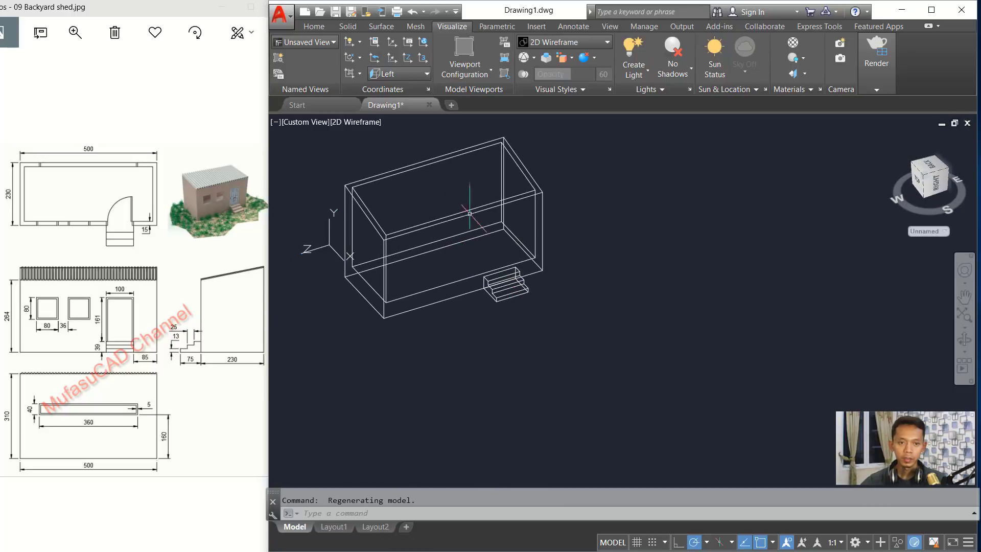
left_click(305, 123)
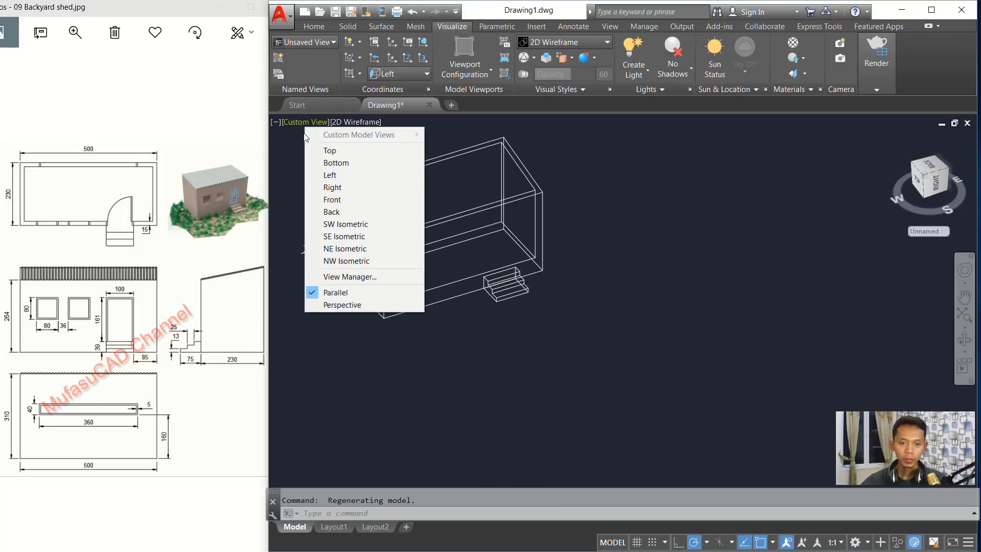
left_click(336, 199)
scroll(639, 220, "down", 5)
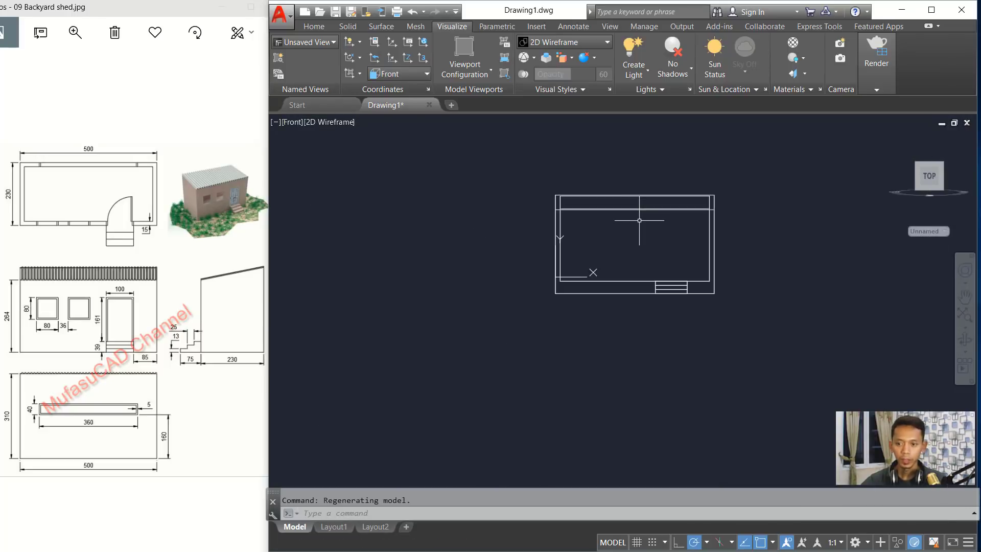
scroll(629, 263, "up", 4)
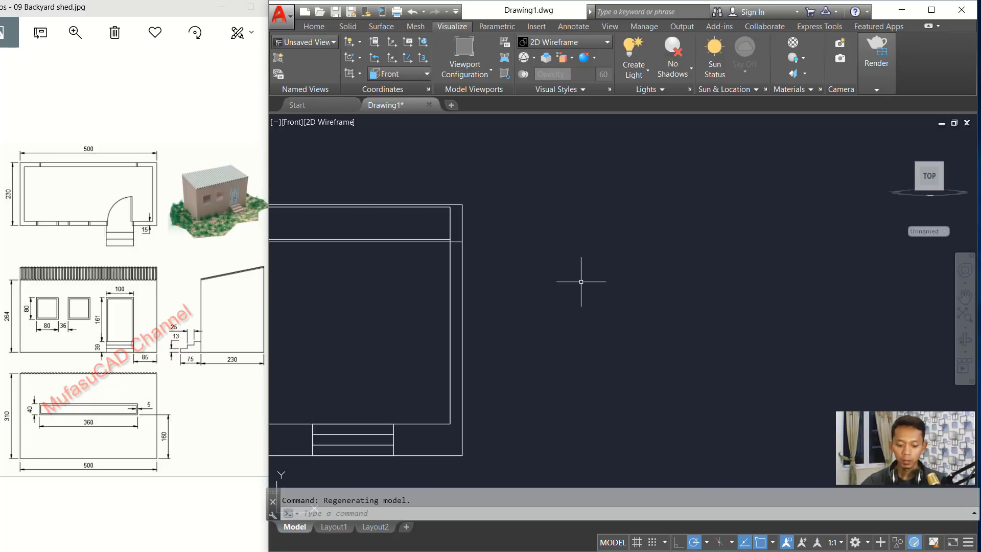
Draw a rectangle 100 long and 161 wide in the empty space beside the shed for the door opening
key("Return")
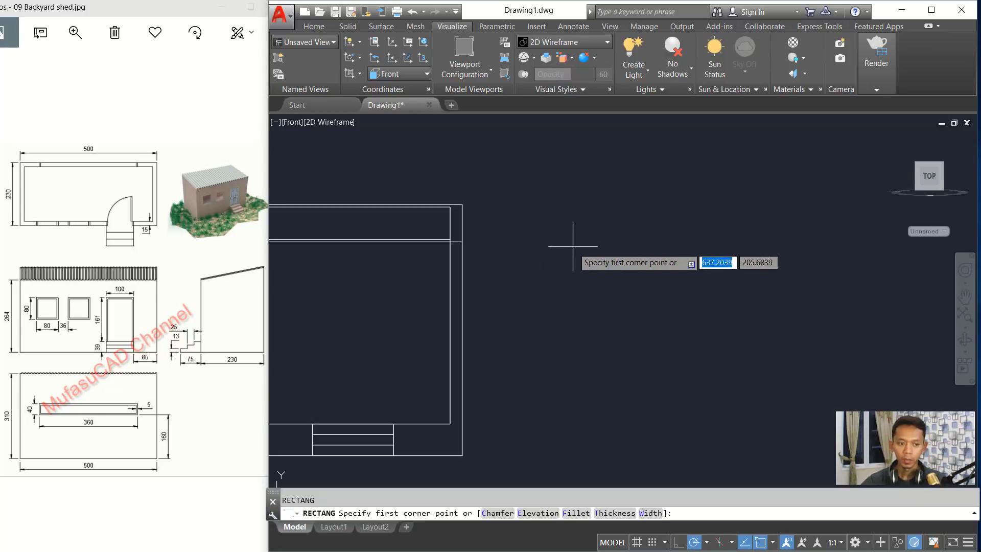
left_click(567, 230)
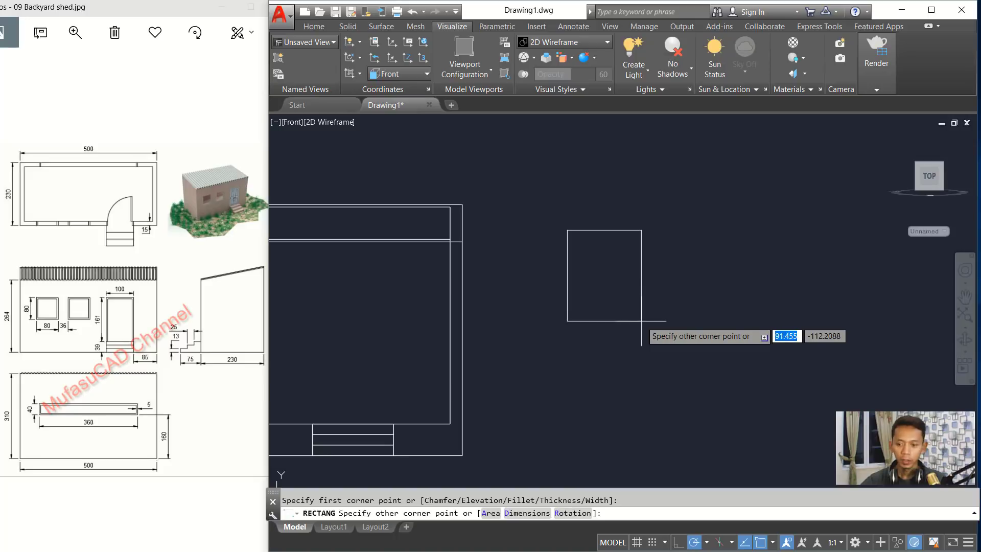
type("d")
key("Return")
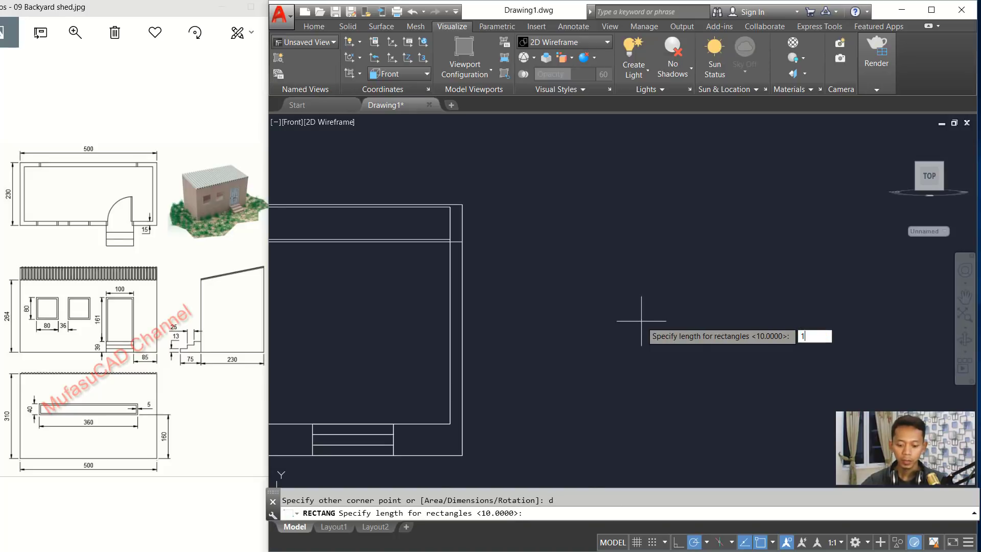
key("Return")
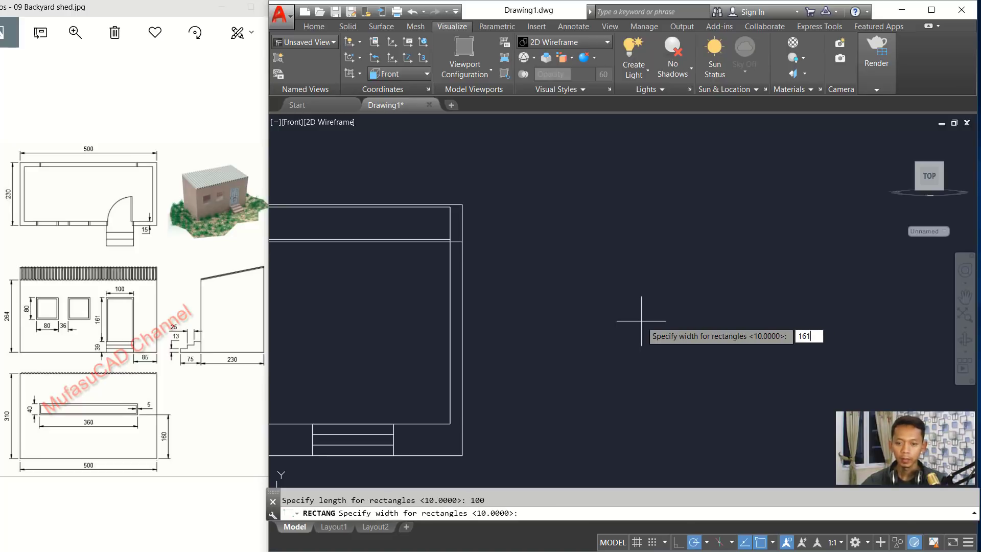
key("Return")
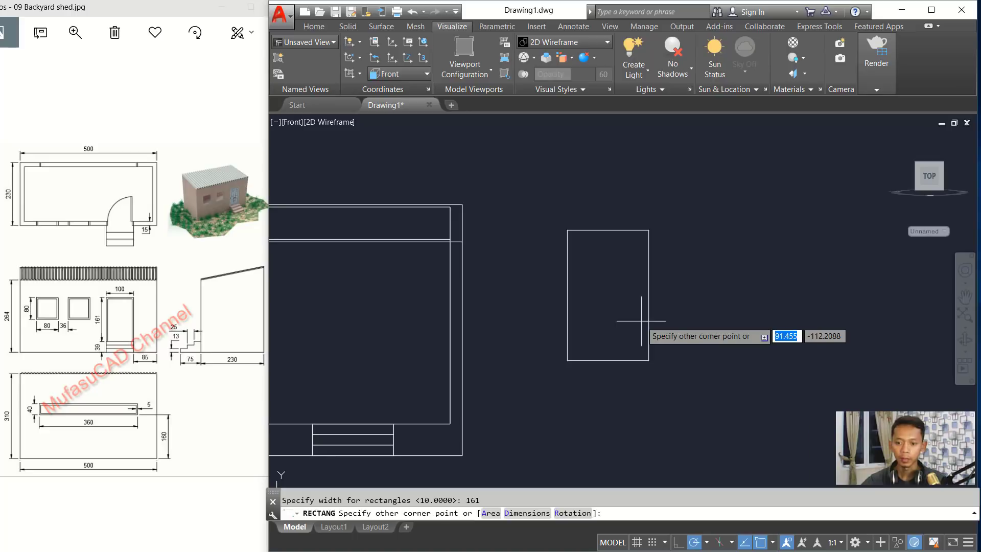
left_click(620, 286)
Copy the door rectangle horizontally to the side away from the shed, leaving a small gap between the two
middle_click_drag(661, 288, 633, 271)
type("co")
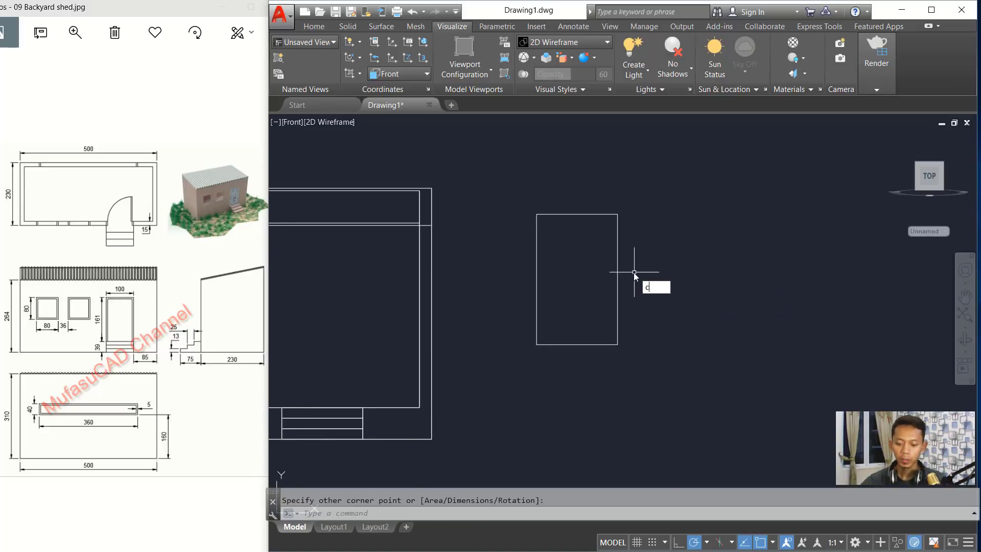
key("Return")
left_click(634, 271)
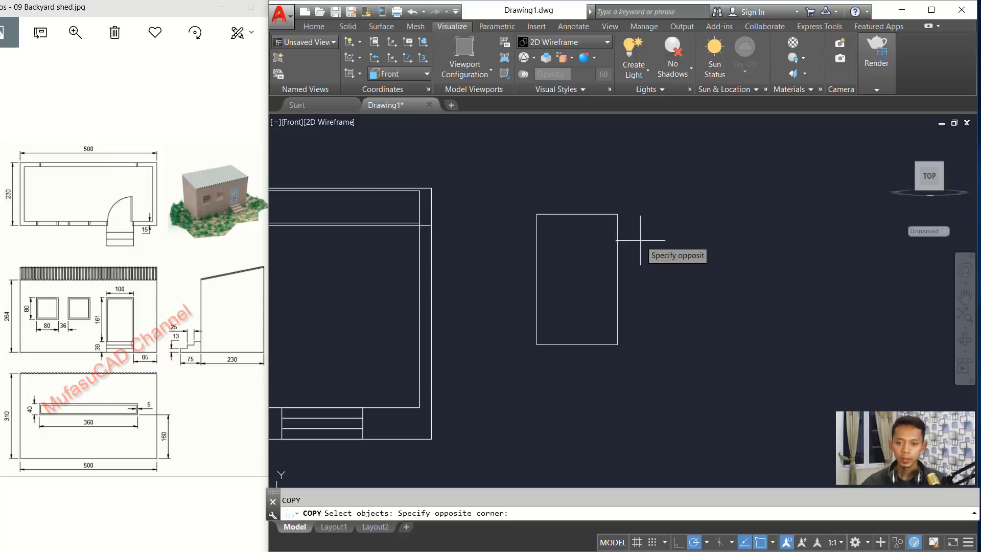
left_click(574, 289)
key("Return")
left_click(575, 280)
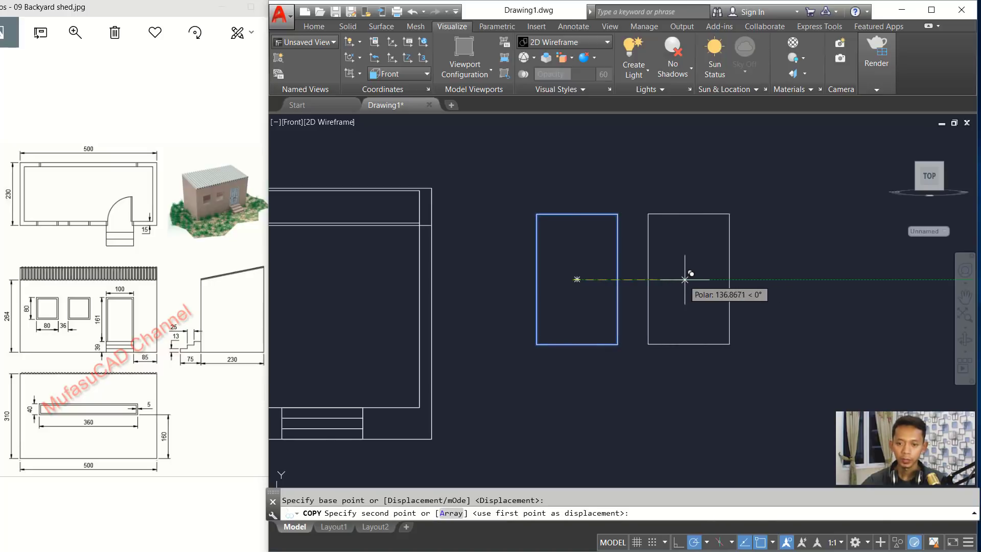
left_click(686, 279)
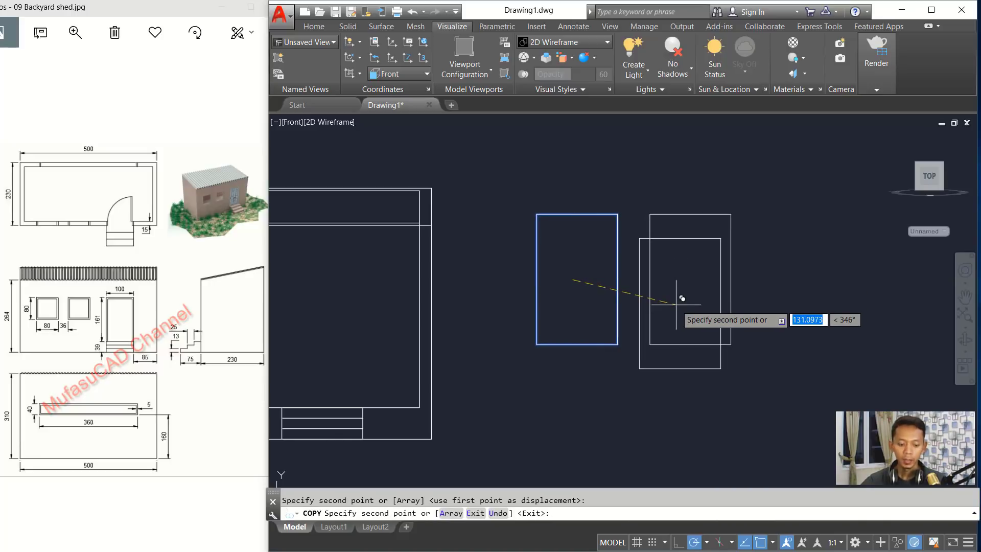
key("Escape")
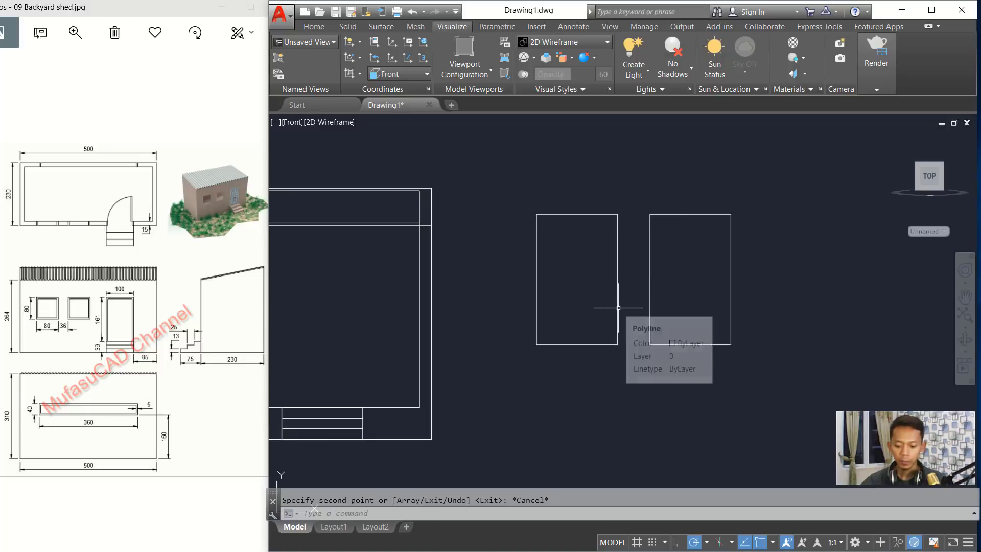
type("0")
type("ffset")
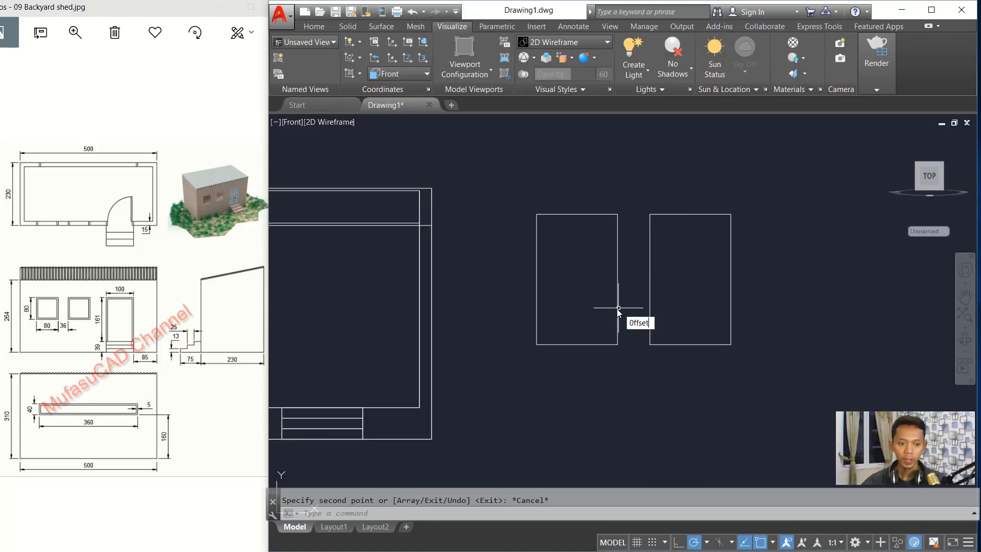
key("Return")
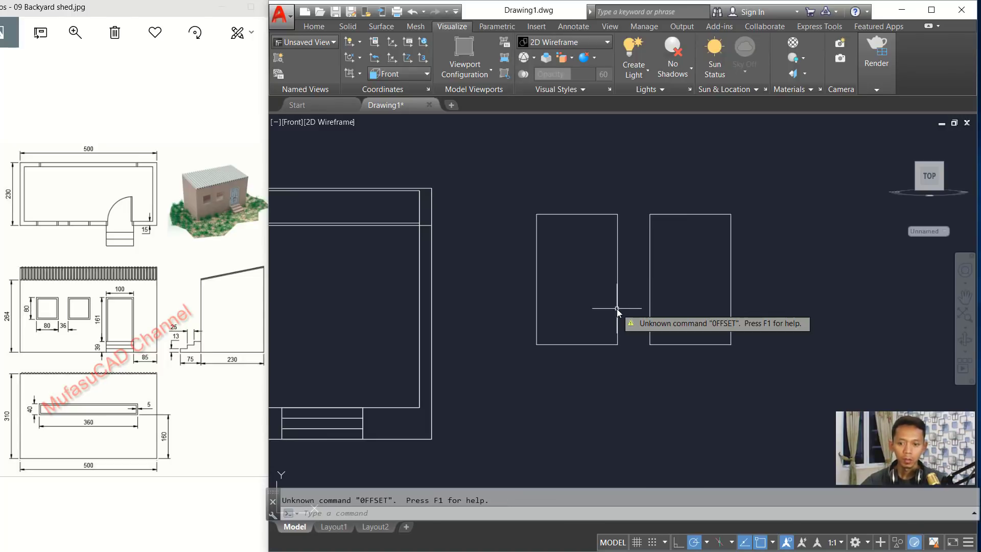
key("Escape")
Offset the copied door rectangle 5 inward to form the door frame outline
type("o")
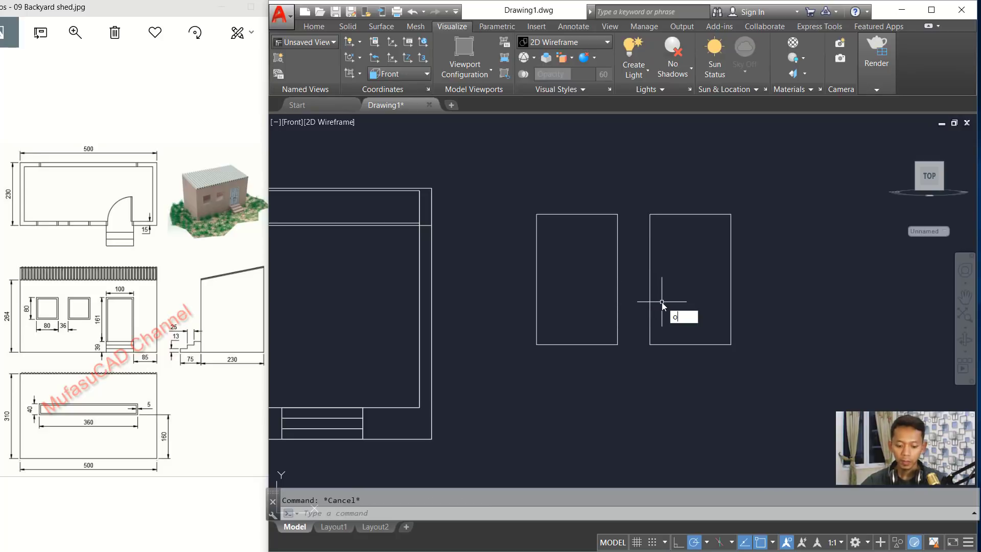
type("ffset")
key("Return")
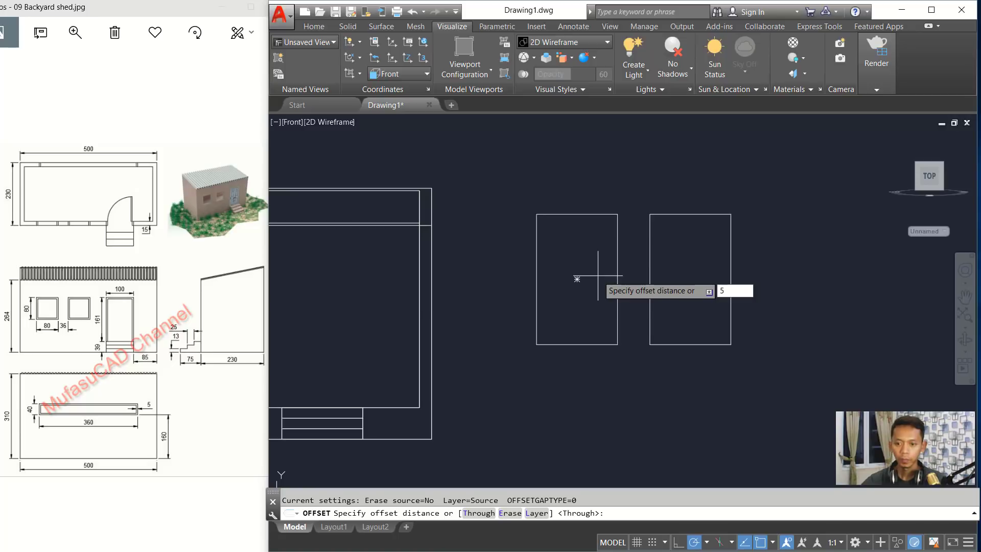
key("Return")
left_click(698, 214)
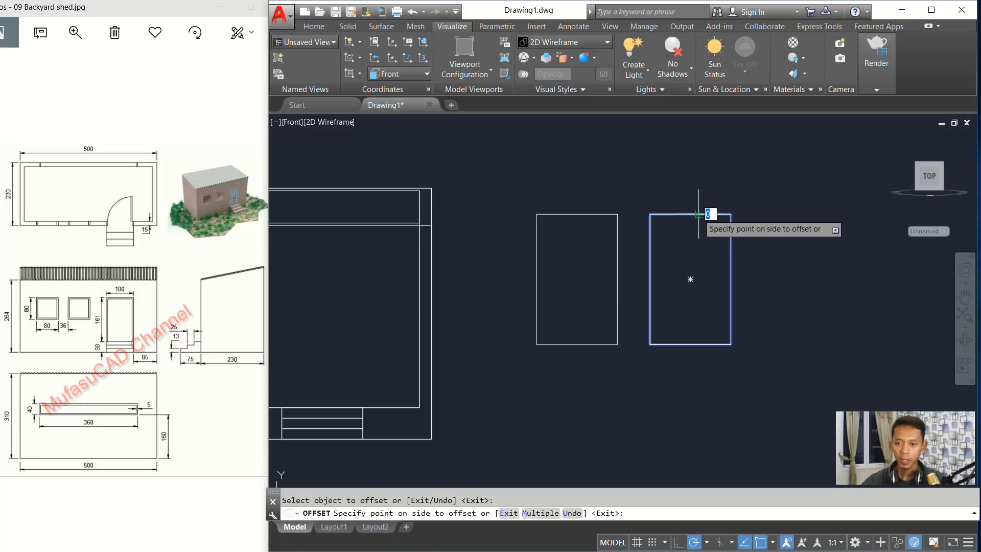
left_click(682, 264)
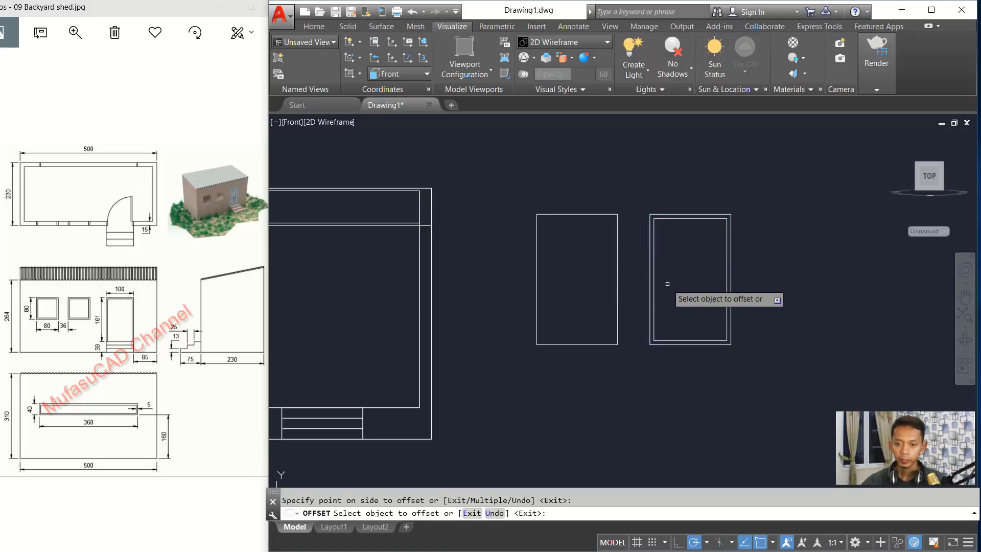
Move the single door rectangle by its lower left corner onto the matching rear corner of the stairs' top step
mouse_move(668, 280)
middle_mouse_down("shift")
mouse_move(587, 276)
mouse_move(626, 313)
middle_mouse_up("shift")
key("Return")
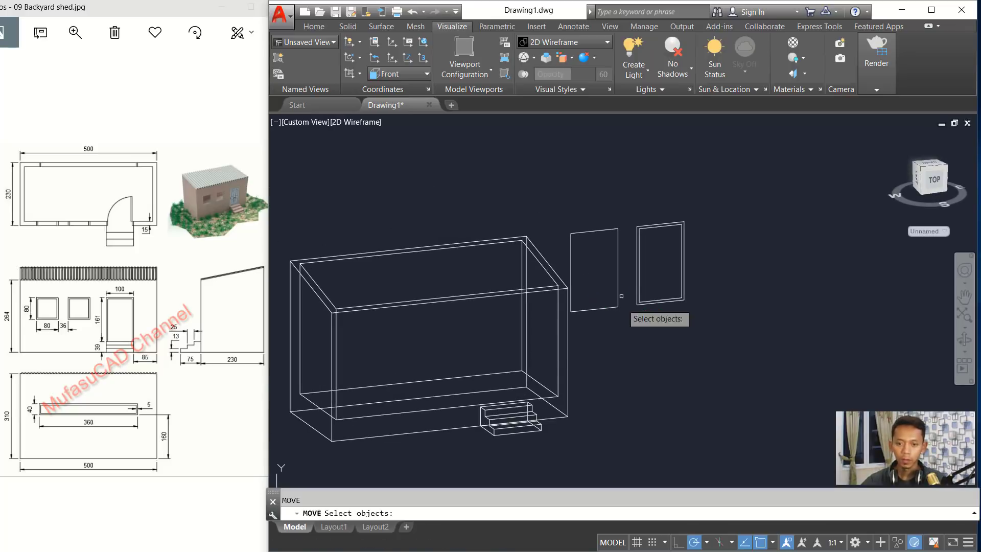
left_click(595, 221)
left_click(586, 266)
key("Return")
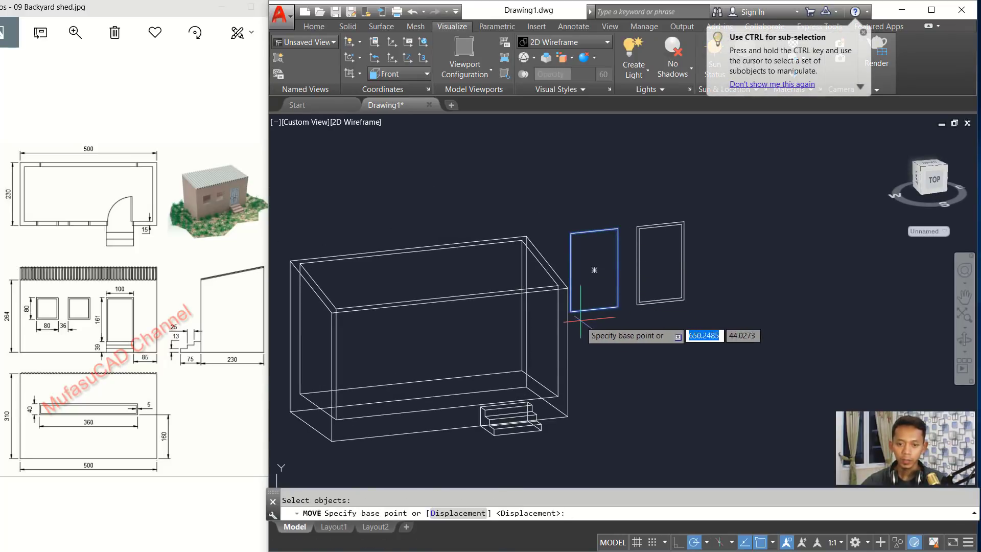
scroll(587, 276, "up", 5)
left_click(542, 286)
scroll(612, 278, "down", 3)
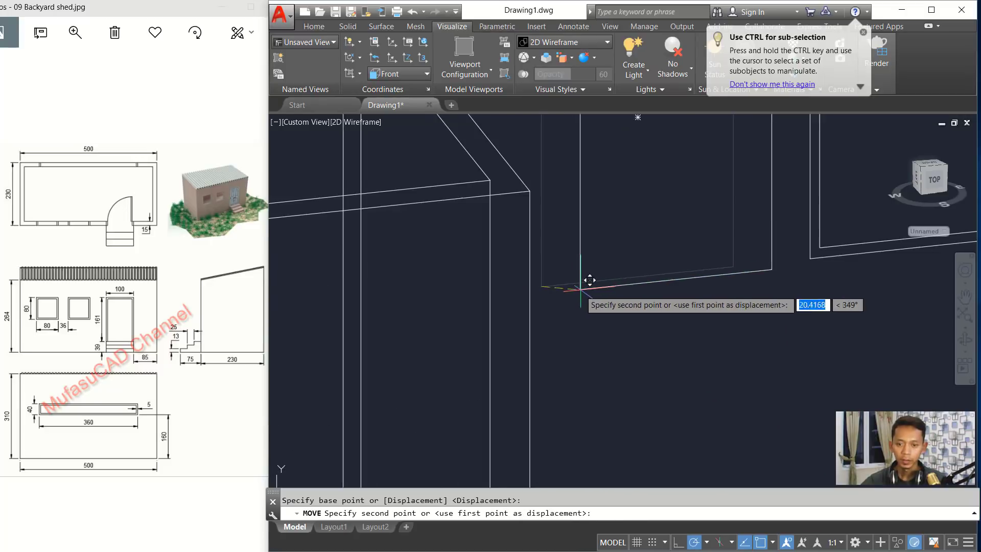
scroll(585, 296, "down", 3)
scroll(515, 400, "up", 6)
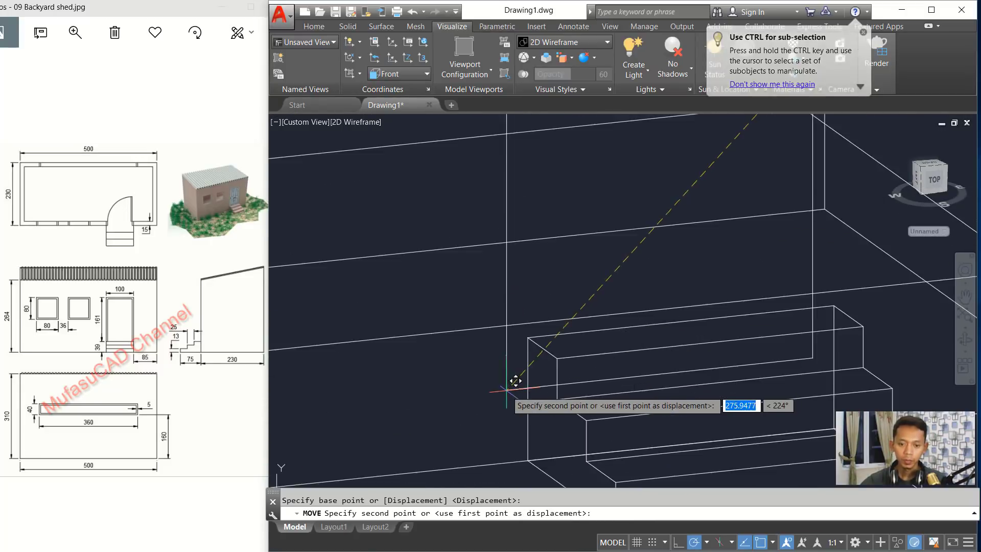
left_click(545, 298)
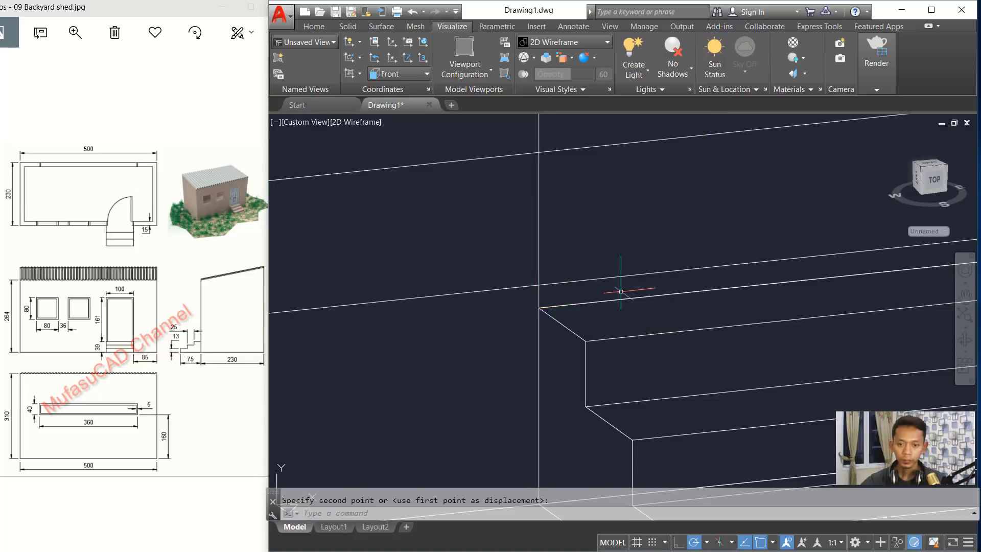
Extrude the door rectangle about 57 through the front wall into the shed's interior
scroll(623, 280, "down", 5)
scroll(621, 292, "down", 3)
mouse_move(620, 291)
middle_mouse_down("shift")
mouse_move(650, 272)
mouse_move(727, 298)
middle_mouse_up("shift")
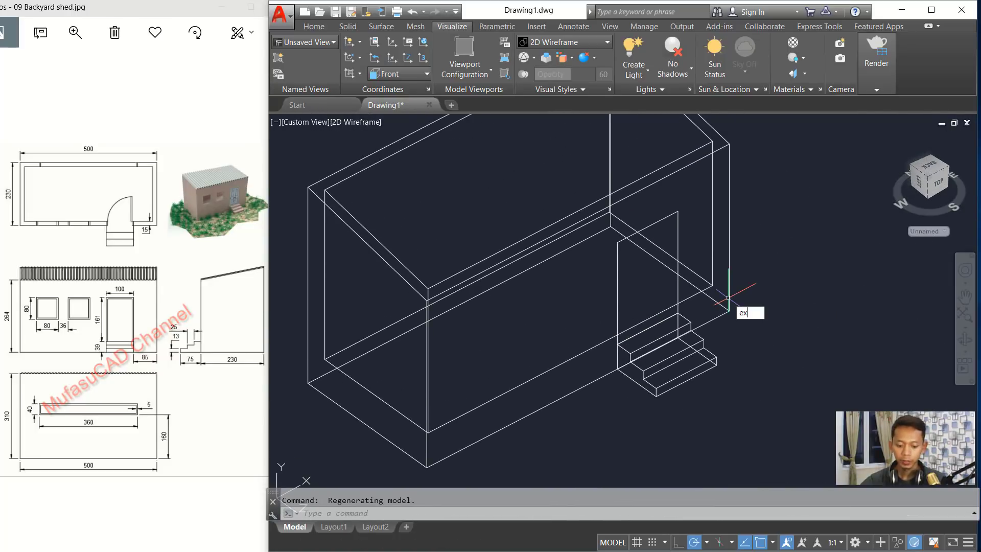
key("Return")
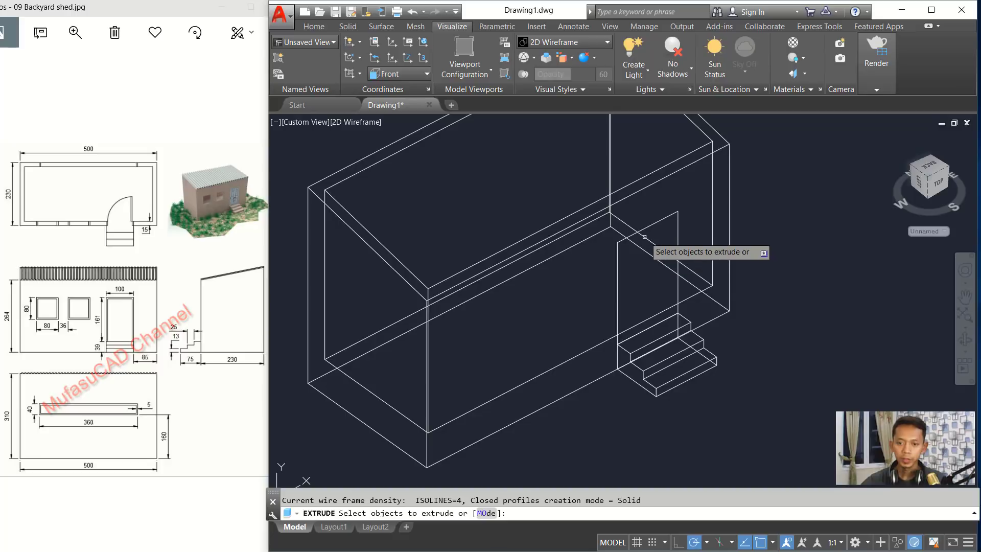
left_click(617, 242)
key("Return")
middle_click_drag(578, 281, 626, 301, "shift")
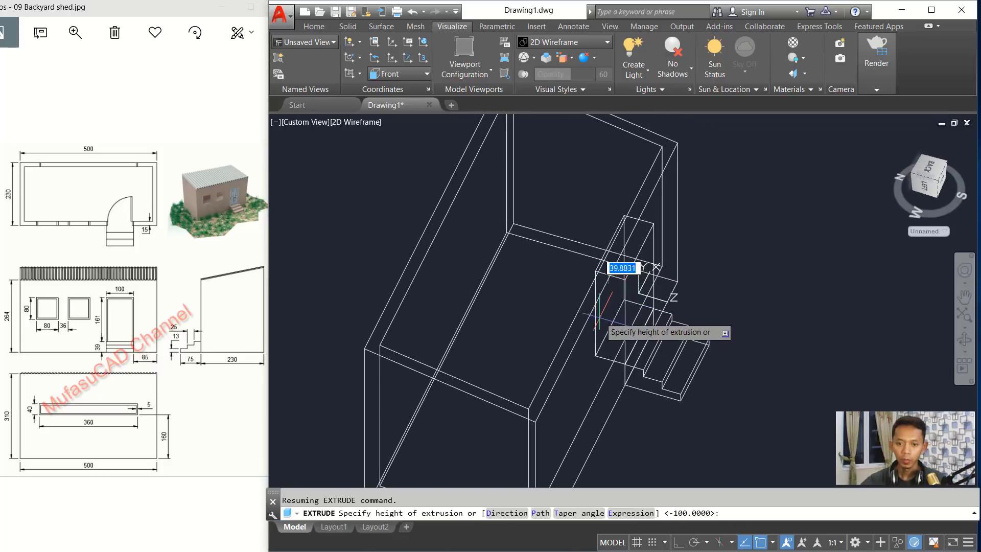
left_click(582, 328)
Subtract the extruded door block from the shed solid to cut the door opening in the front wall
middle_click_drag(729, 263, 671, 253)
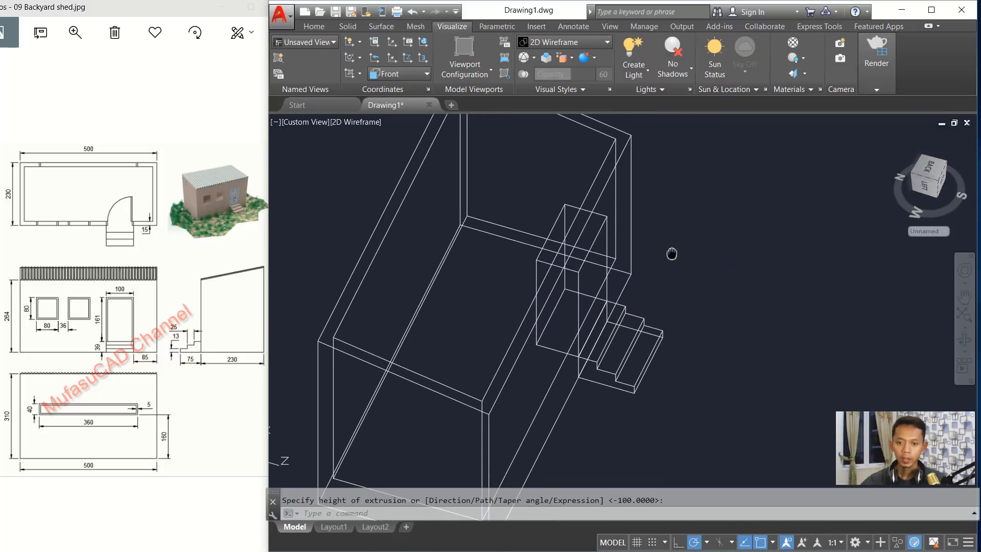
type("su")
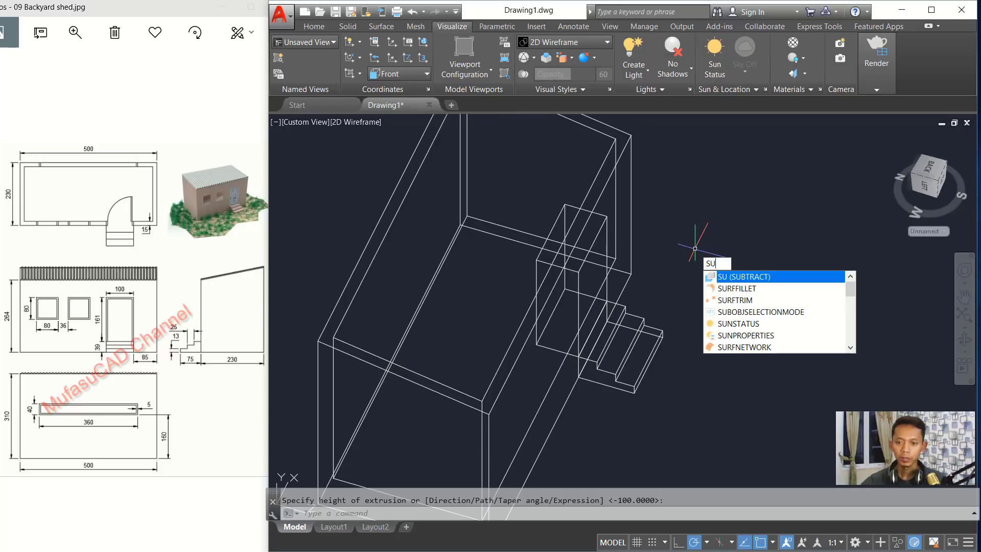
key("Return")
left_click(658, 157)
left_click(613, 178)
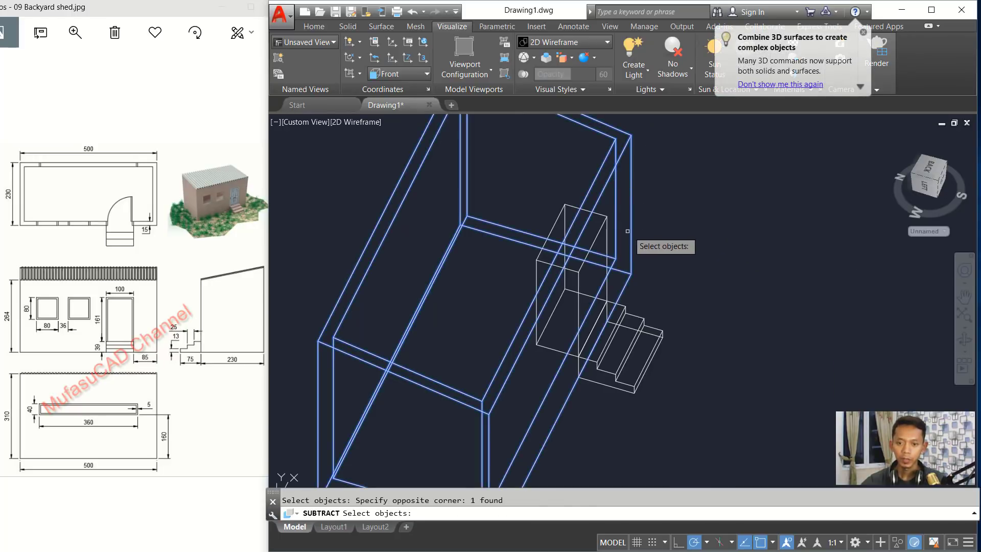
key("Return")
left_click(606, 226)
key("Return")
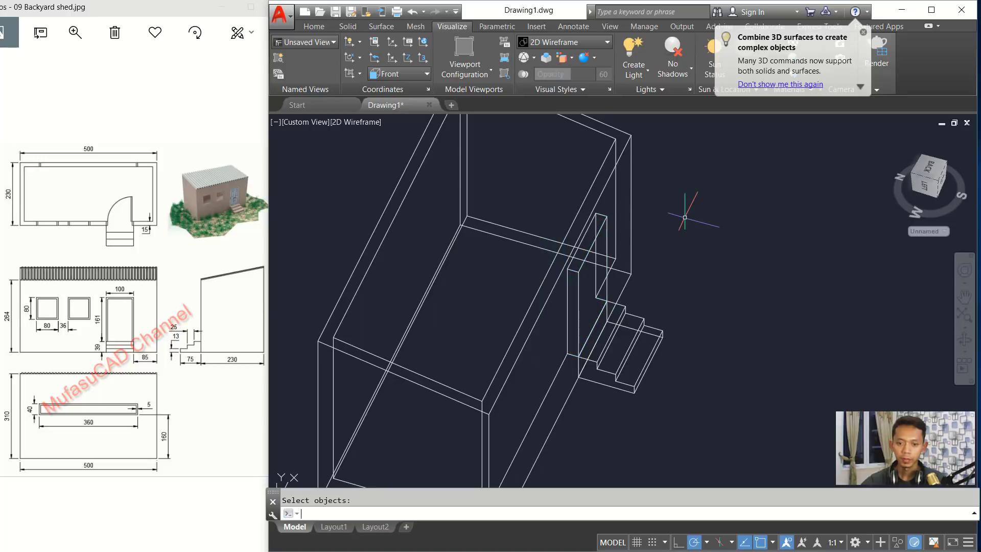
Extrude both door frame rectangles by 10 to give the frame its depth
scroll(684, 217, "down", 6)
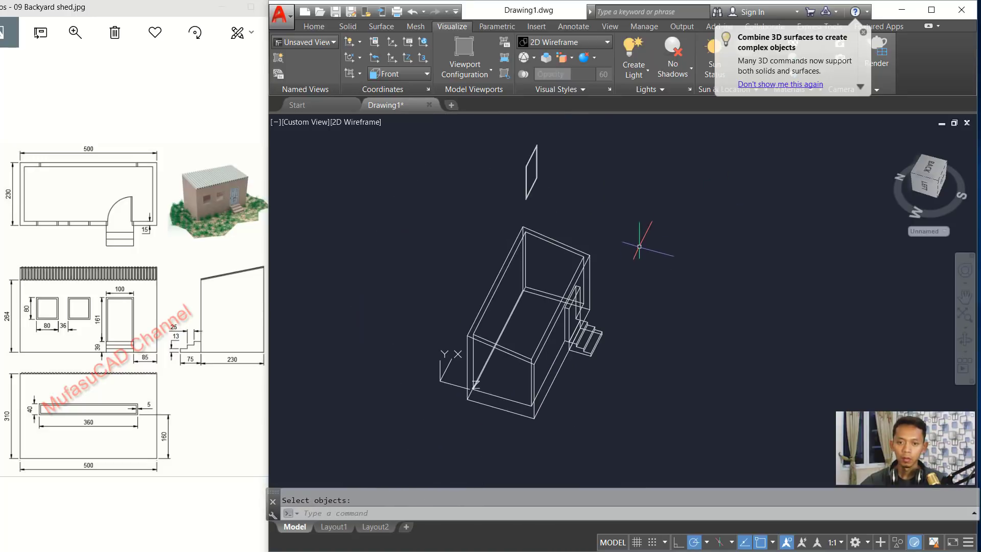
scroll(624, 242, "up", 5)
middle_click_drag(574, 223, 594, 249, "shift")
type("t")
key("Return")
left_click(593, 197)
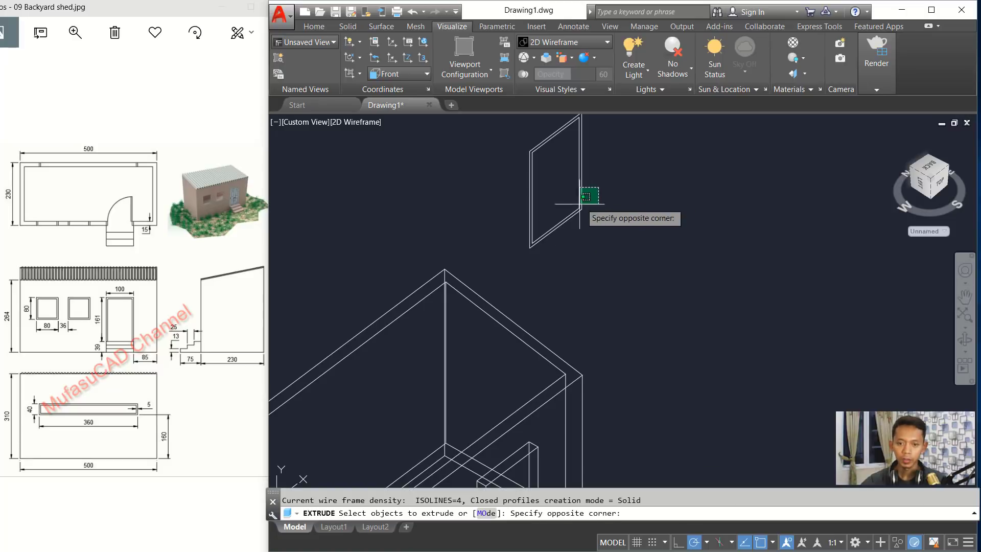
left_click(528, 245)
key("Return")
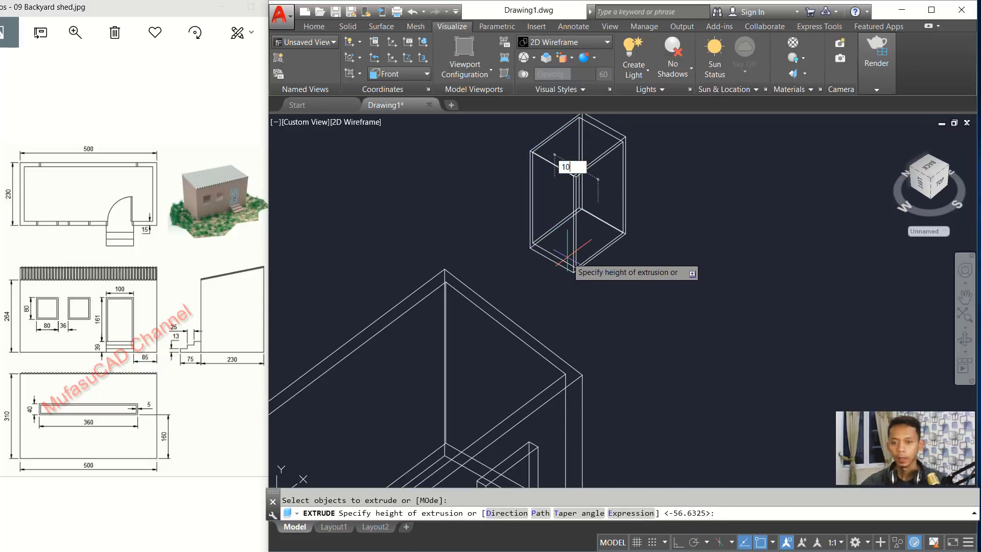
type("10")
key("Return")
Subtract the inner extruded block from the outer one to hollow out the door frame
scroll(538, 153, "up", 3)
middle_click_drag(594, 189, 560, 235)
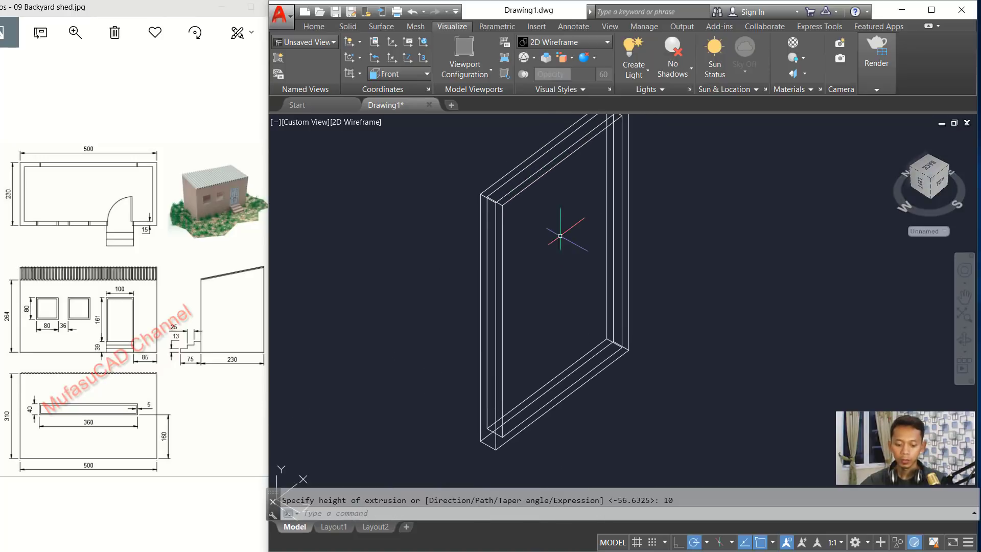
type("s")
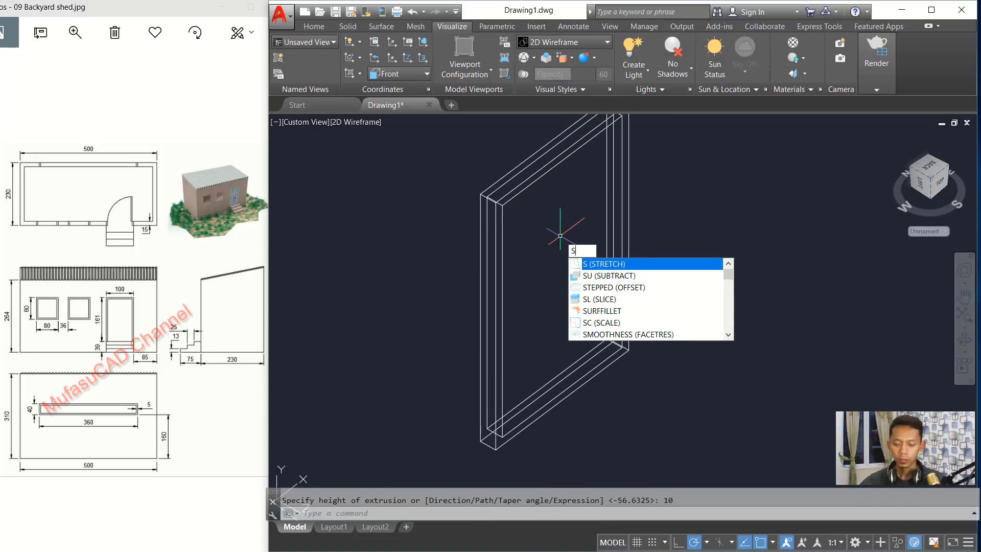
type("u")
key("Return")
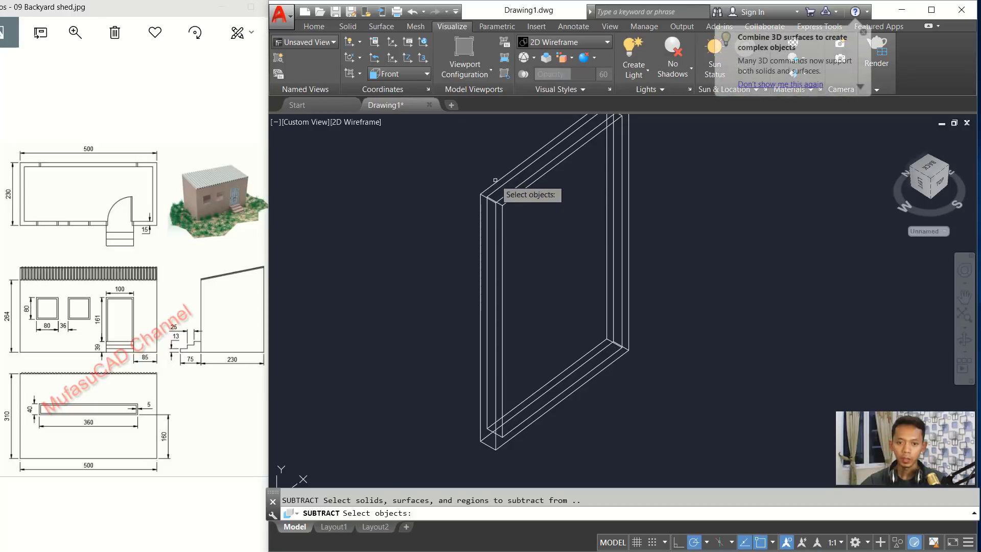
left_click(495, 182)
key("Return")
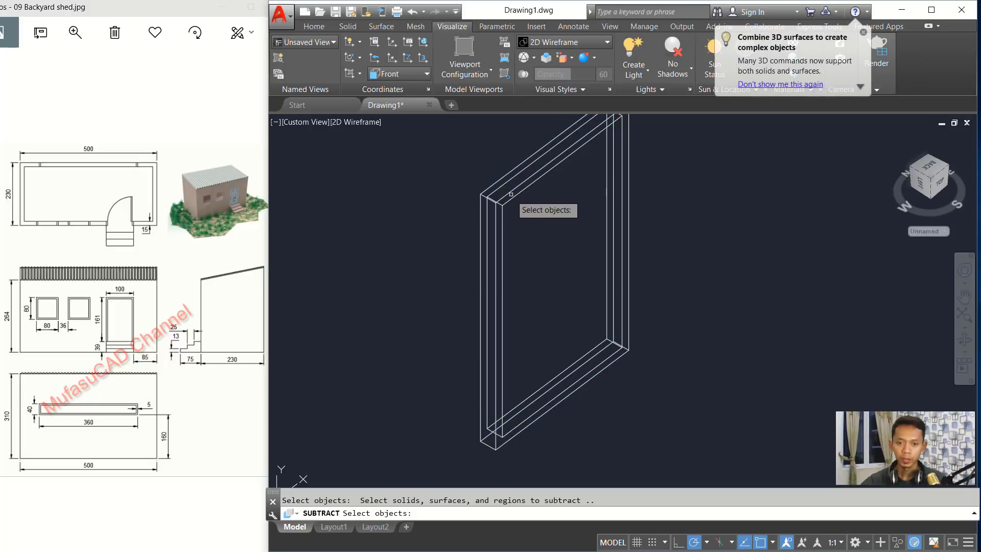
left_click(512, 199)
key("Return")
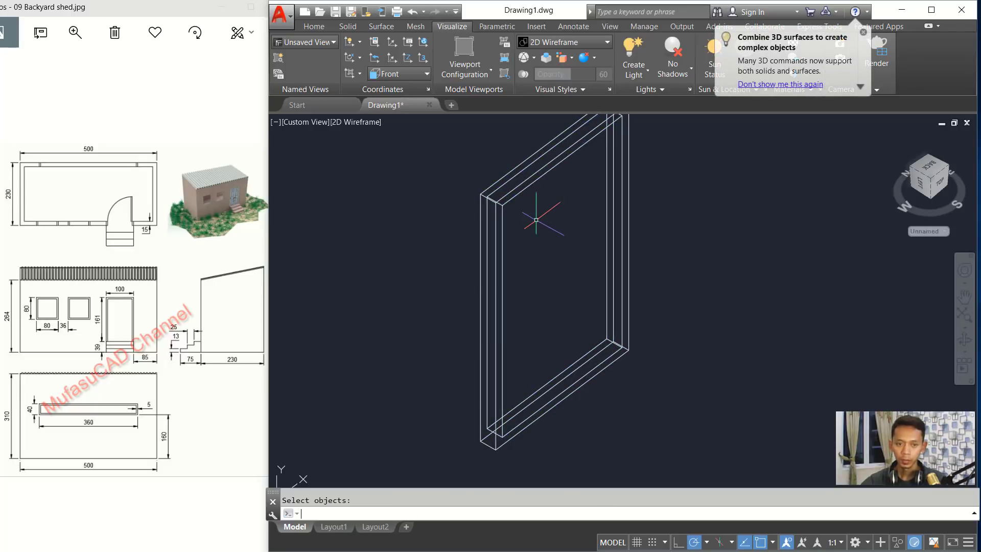
In the front view, slice the door frame vertically along its left inner edge, keeping both sides
left_click(310, 122)
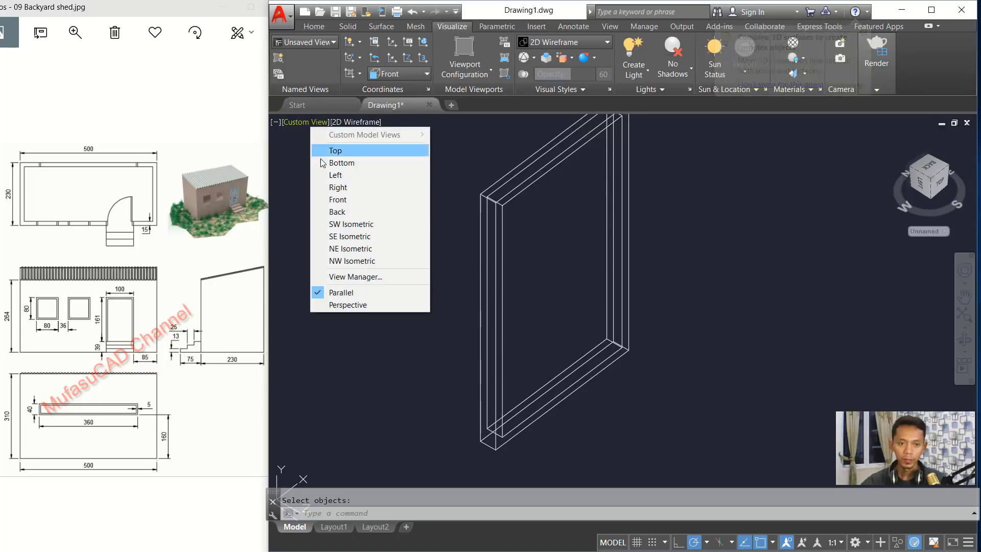
left_click(352, 199)
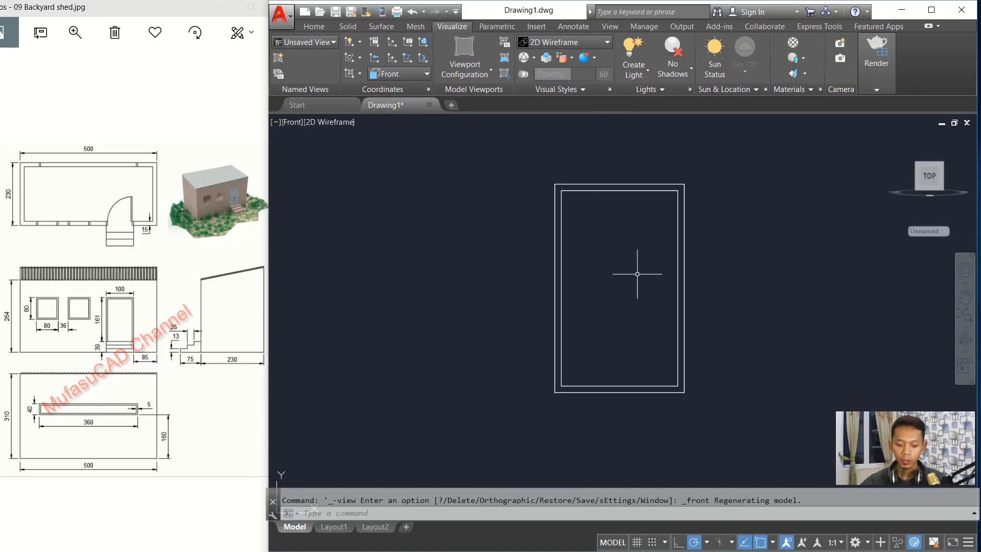
middle_click_drag(637, 274, 592, 277)
type("l")
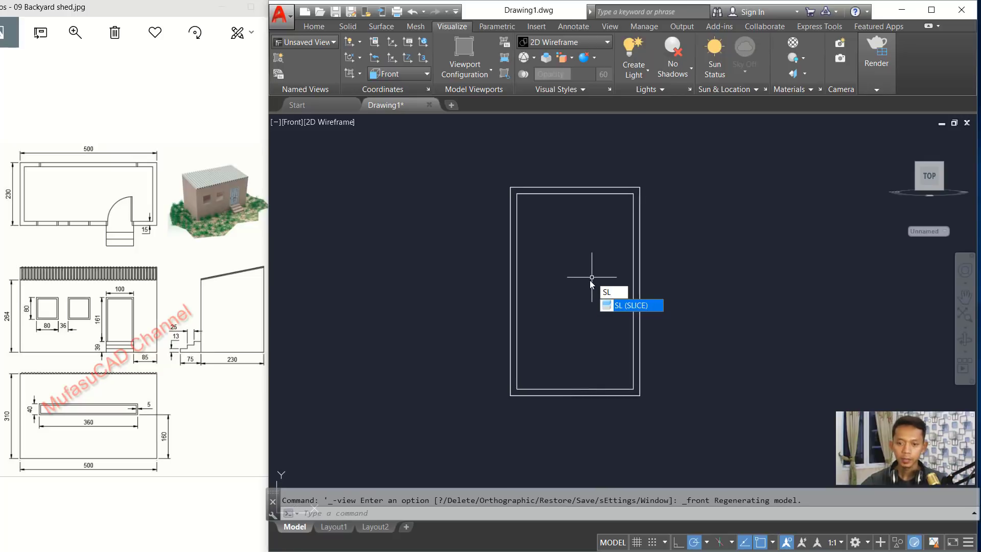
key("Return")
left_click(562, 294)
left_click(465, 344)
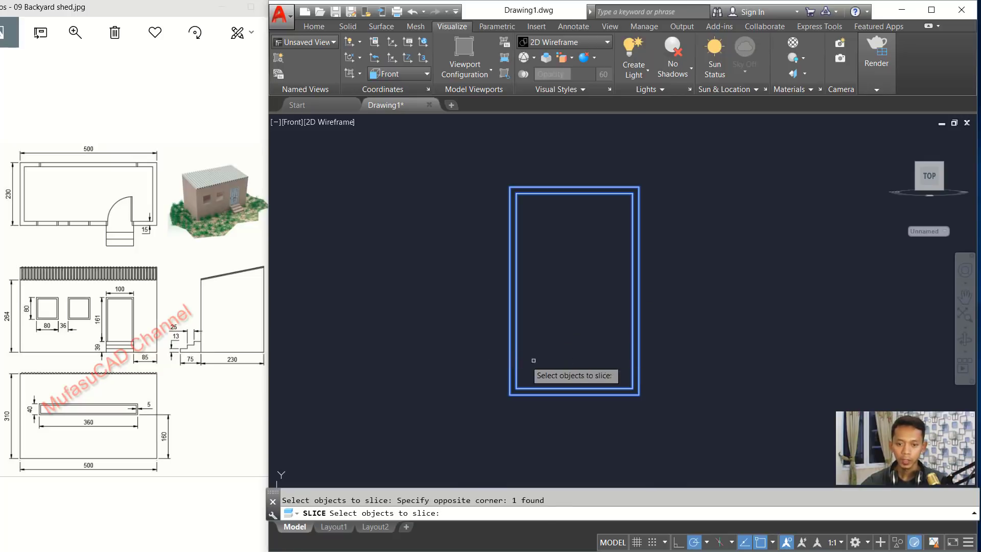
key("Return")
left_click(515, 302)
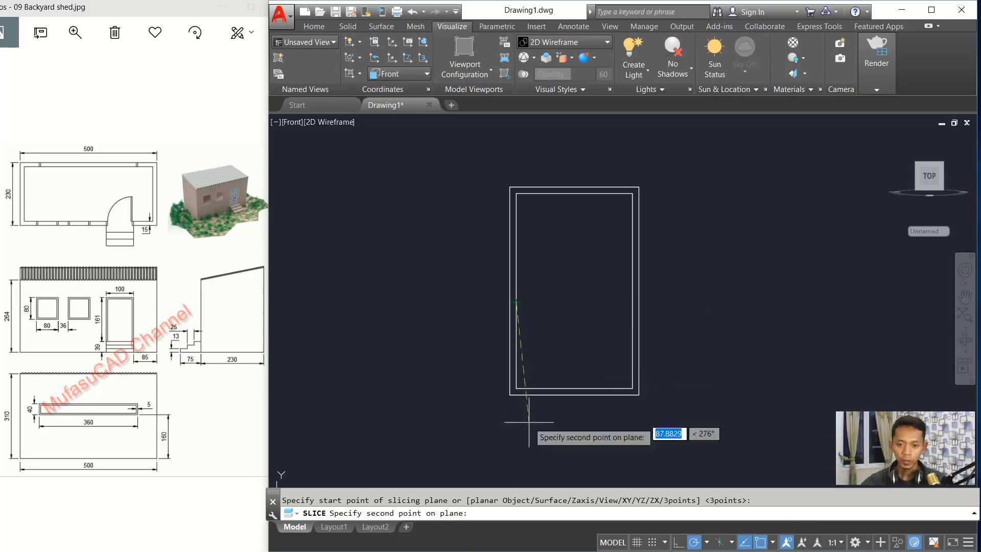
left_click(515, 457)
key("Return")
Slice the rest of the door frame vertically along its right inner edge, keeping both sides
key("Return")
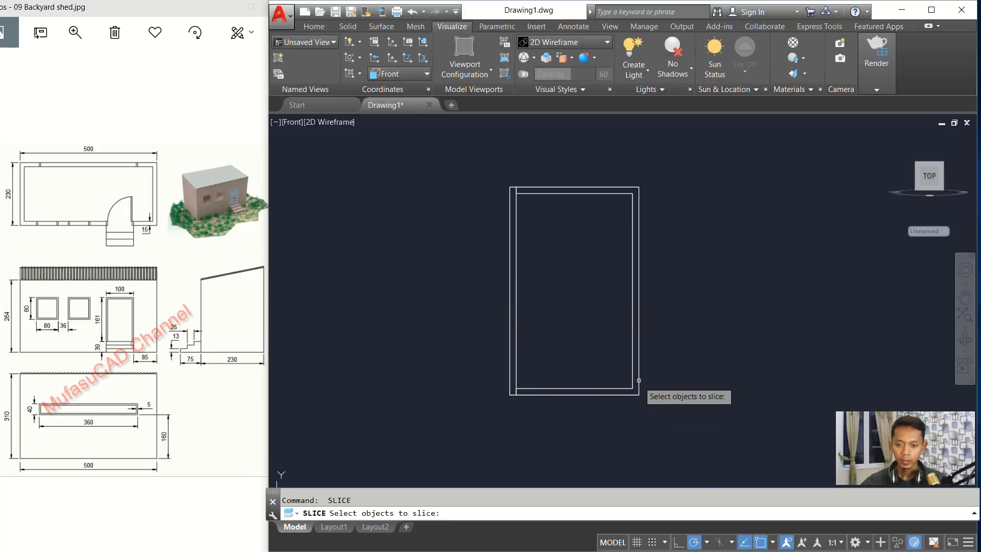
left_click(633, 367)
key("Return")
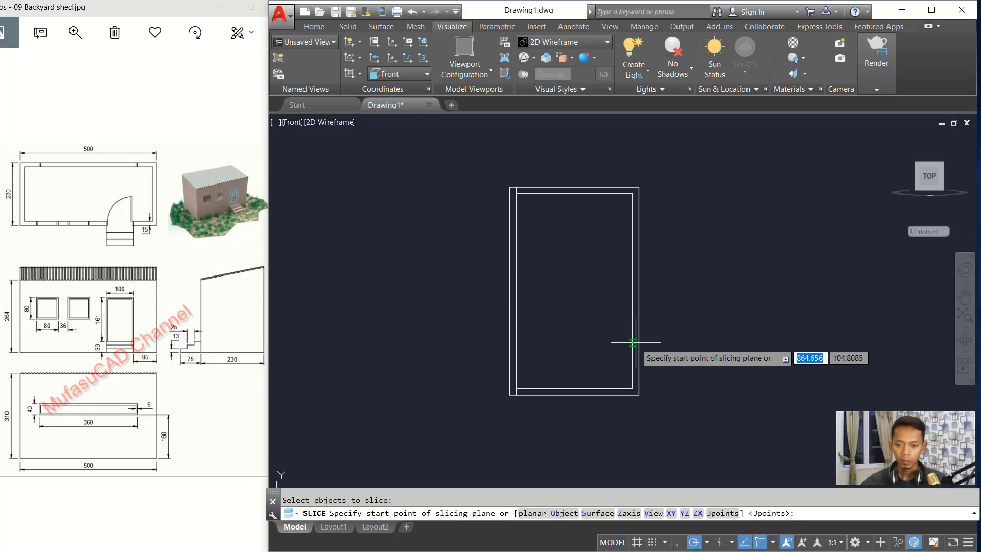
left_click(633, 341)
left_click(632, 427)
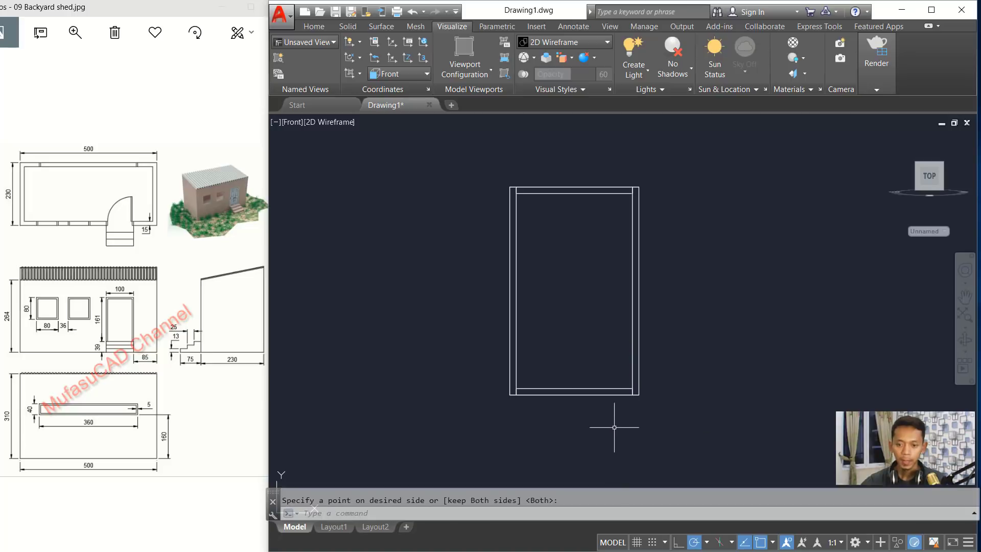
key("Return")
Slice the top and bottom frame bars apart with a horizontal plane through the opening, keeping both sides, and erase the bottom bar
key("Return")
left_click(562, 329)
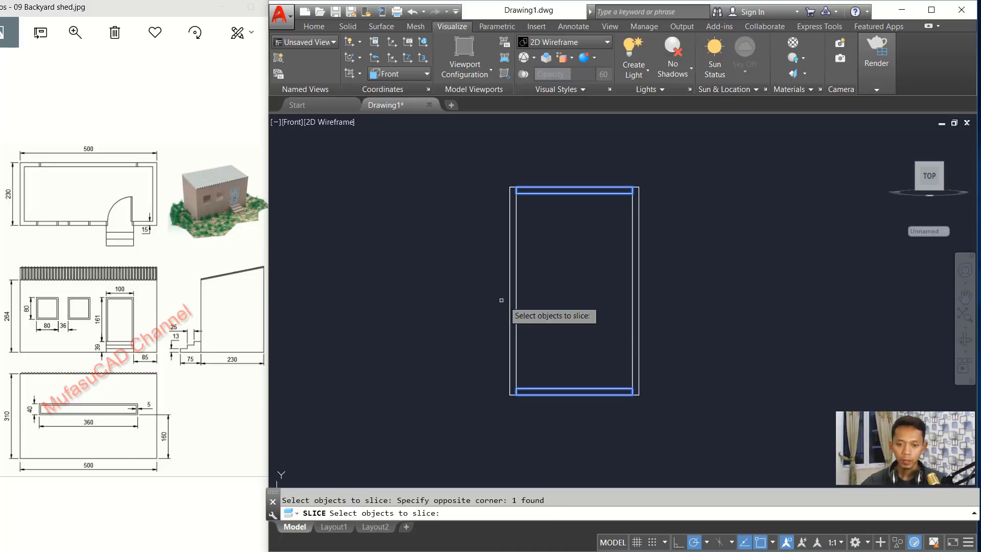
key("Return")
left_click(472, 286)
left_click(688, 286)
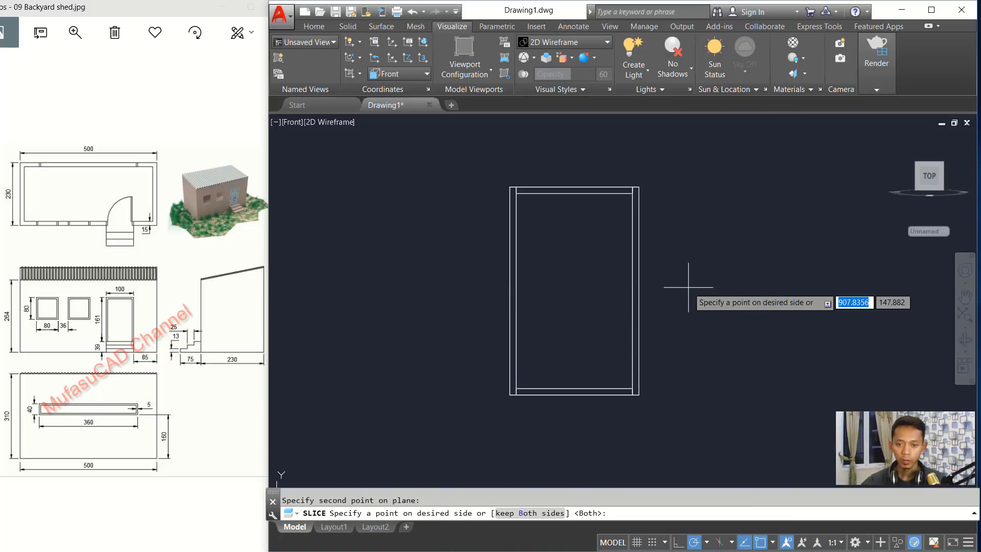
key("Return")
left_click(590, 356)
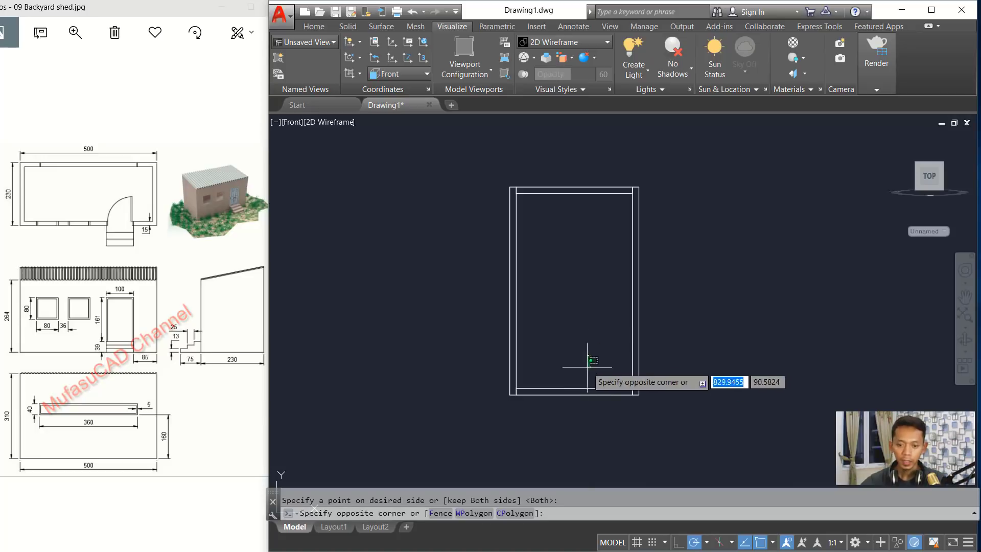
left_click(562, 413)
key("Delete")
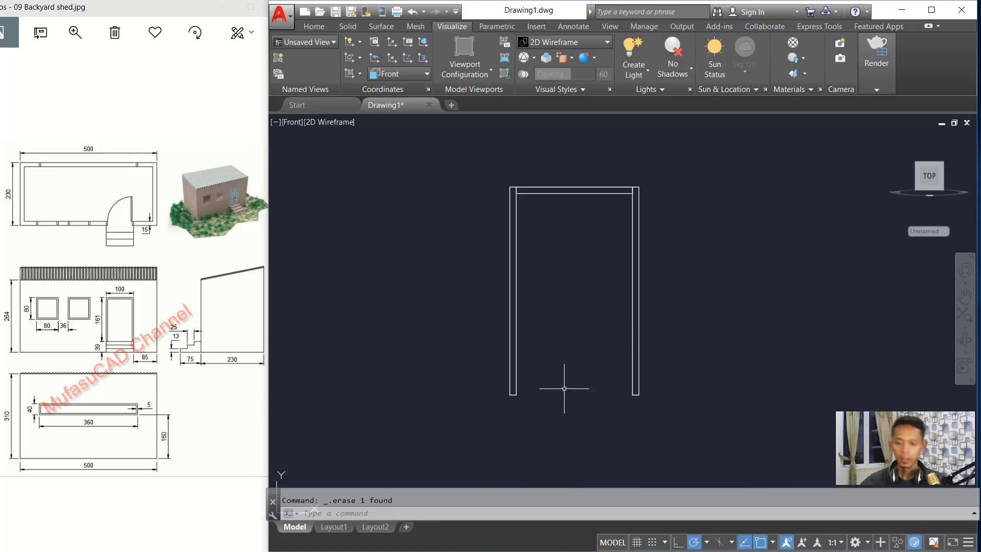
Union the two side posts and the top bar into a single door frame solid
type("i")
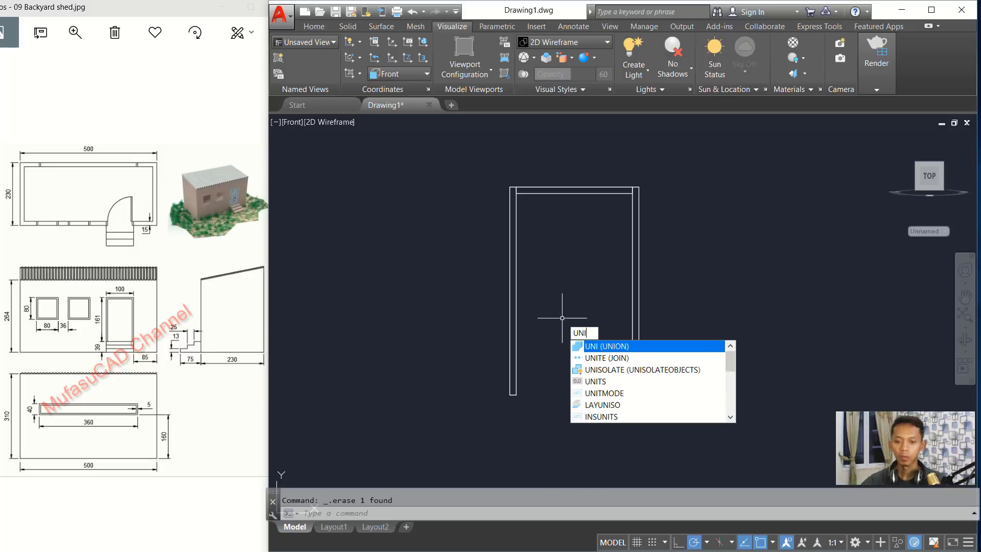
key("Return")
left_click(659, 176)
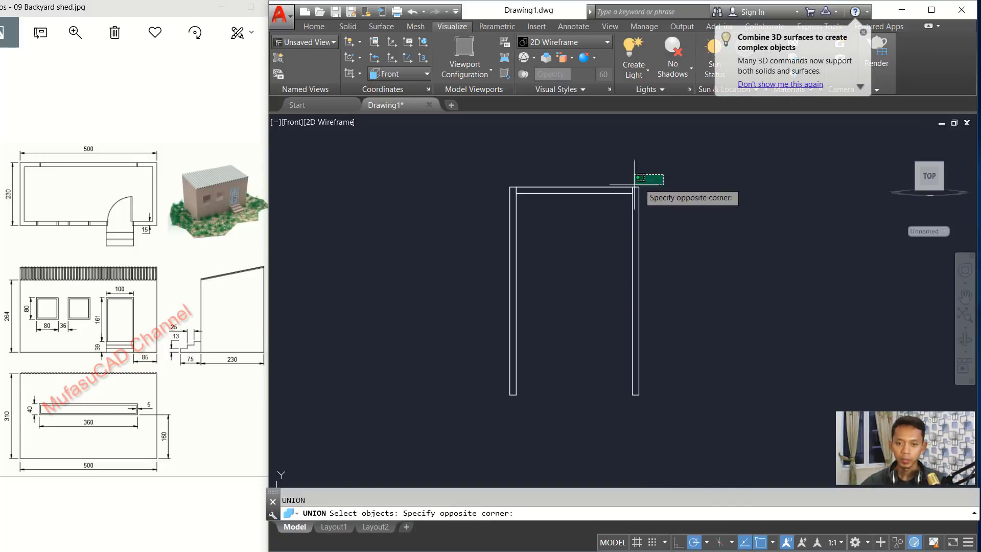
left_click(491, 252)
Move the door frame by the bottom outer edge midpoint of its left post onto the door opening's outer left corner at the top step
scroll(564, 265, "down", 6)
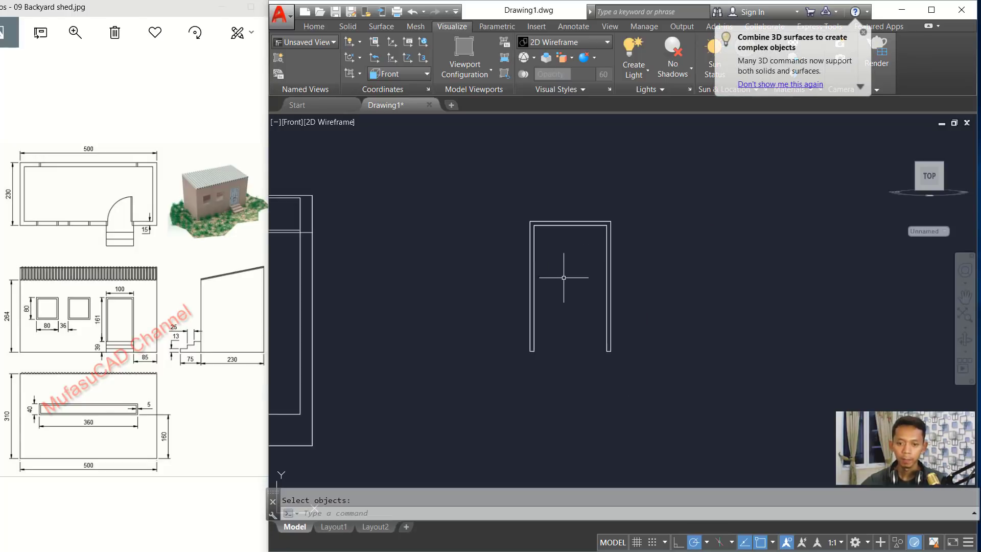
middle_click_drag(348, 321, 631, 325, "shift")
scroll(460, 255, "up", 7)
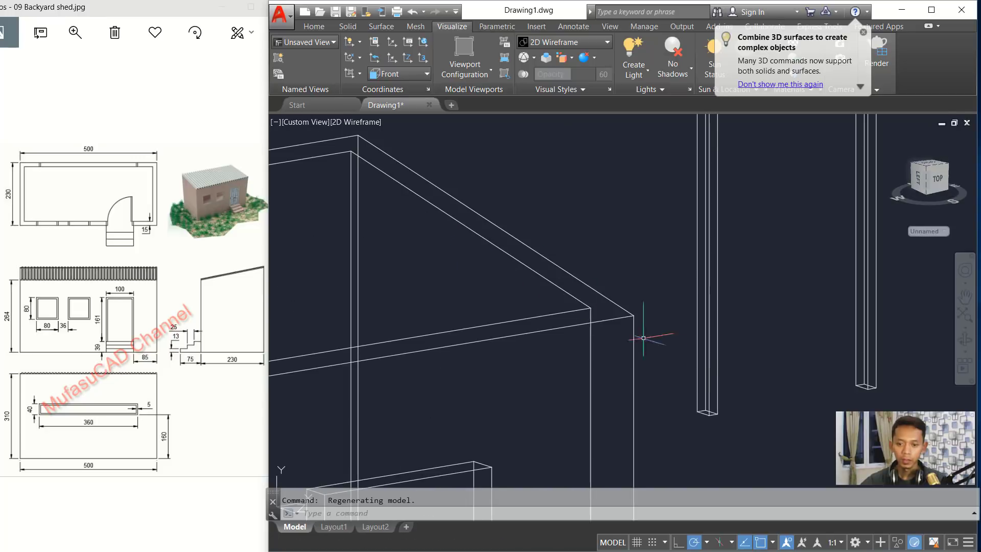
middle_click_drag(732, 363, 639, 345)
type("m")
key("Return")
left_click(668, 317)
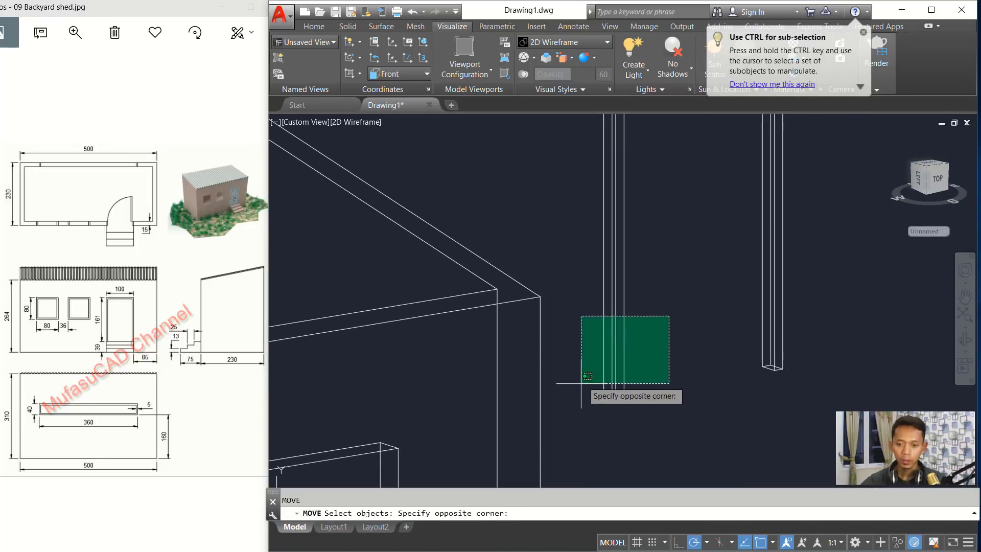
left_click(609, 403)
key("Return")
scroll(610, 403, "up", 3)
scroll(608, 401, "down", 2)
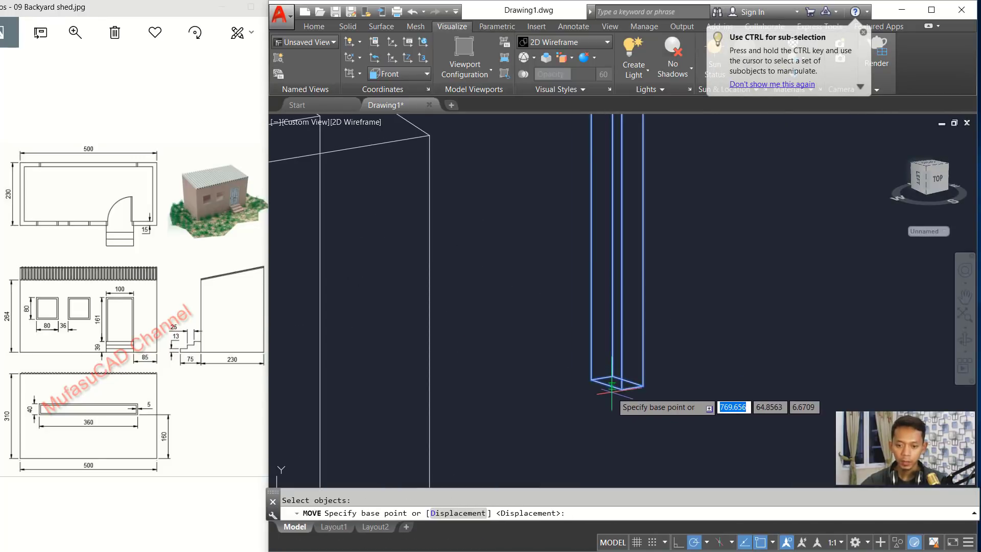
left_click(607, 383)
scroll(604, 340, "down", 3)
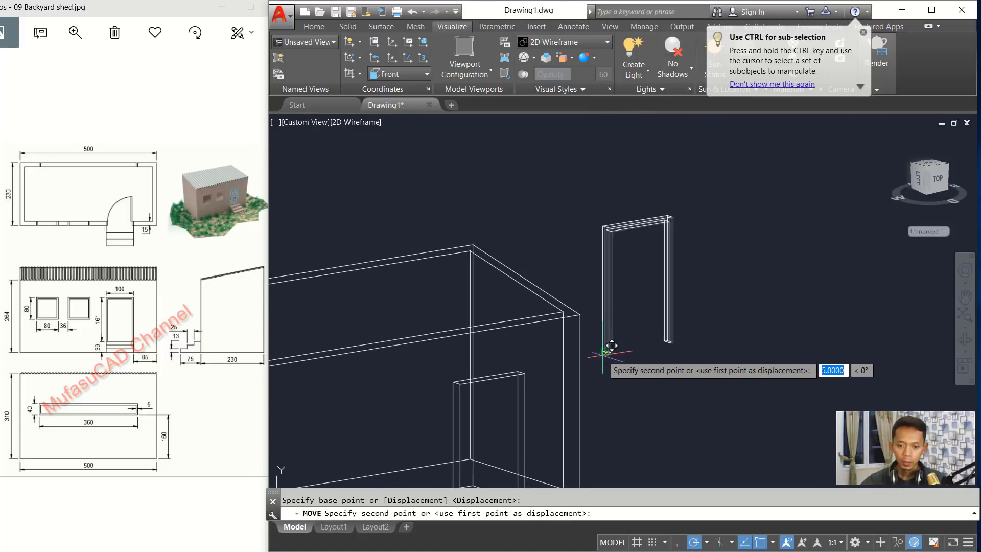
scroll(630, 306, "up", 5)
scroll(449, 342, "up", 4)
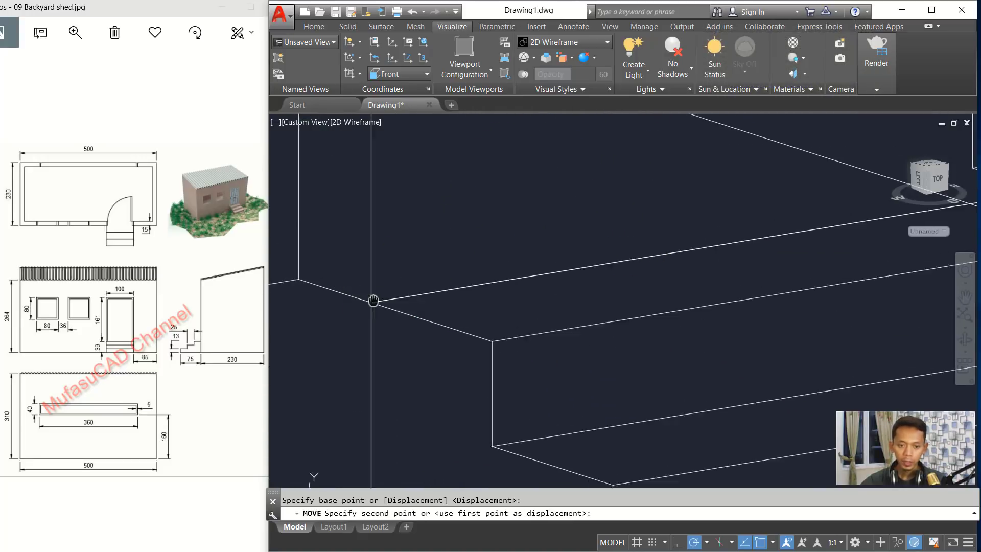
scroll(507, 324, "down", 2)
scroll(514, 332, "down", 6)
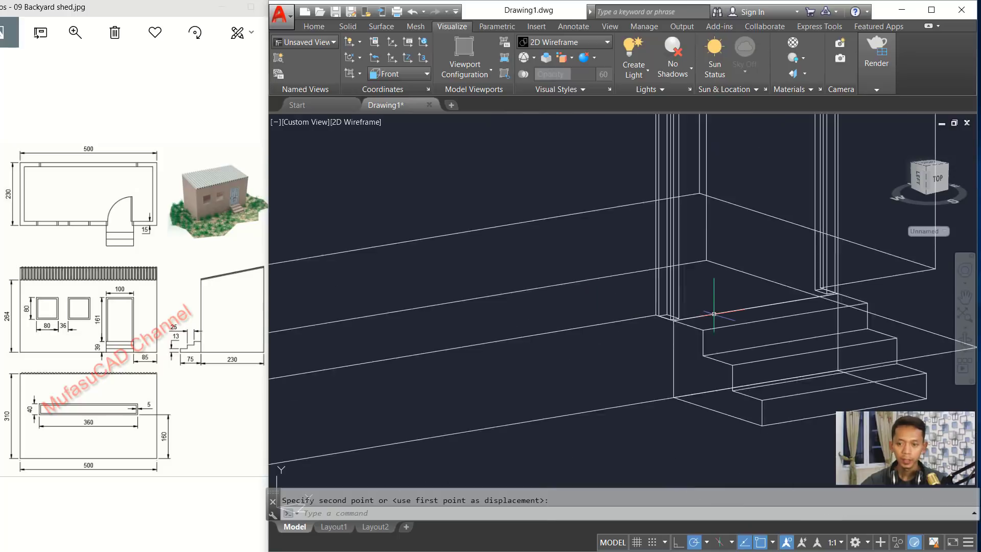
In the front view, draw an 80 by 80 window rectangle in the empty space beside the shed
left_click(312, 122)
left_click(334, 199)
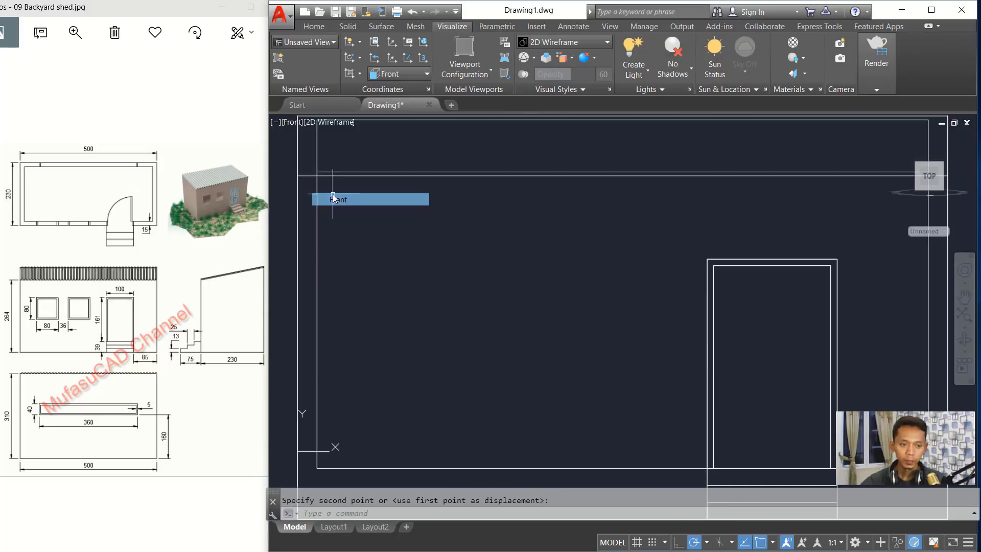
scroll(769, 272, "down", 4)
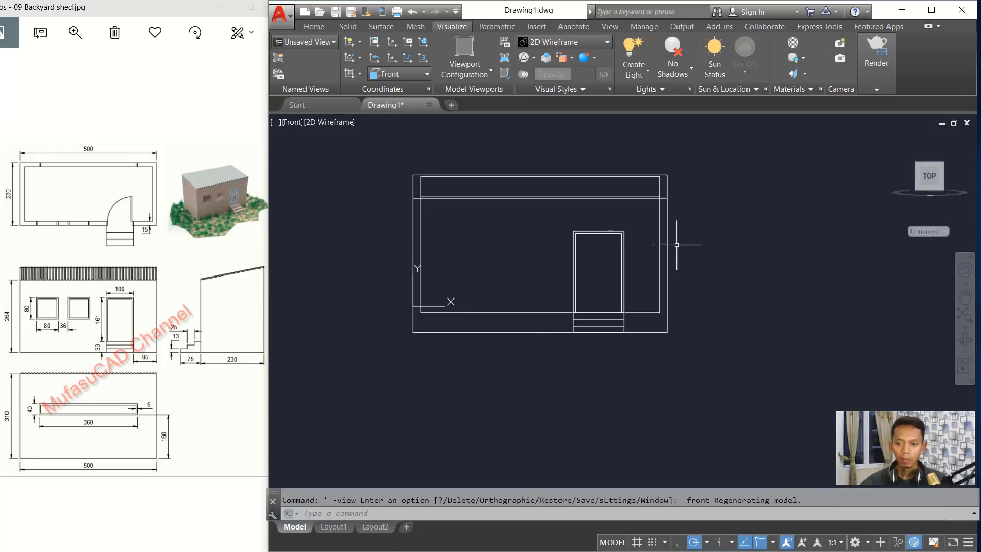
middle_click_drag(683, 246, 567, 274)
key("Return")
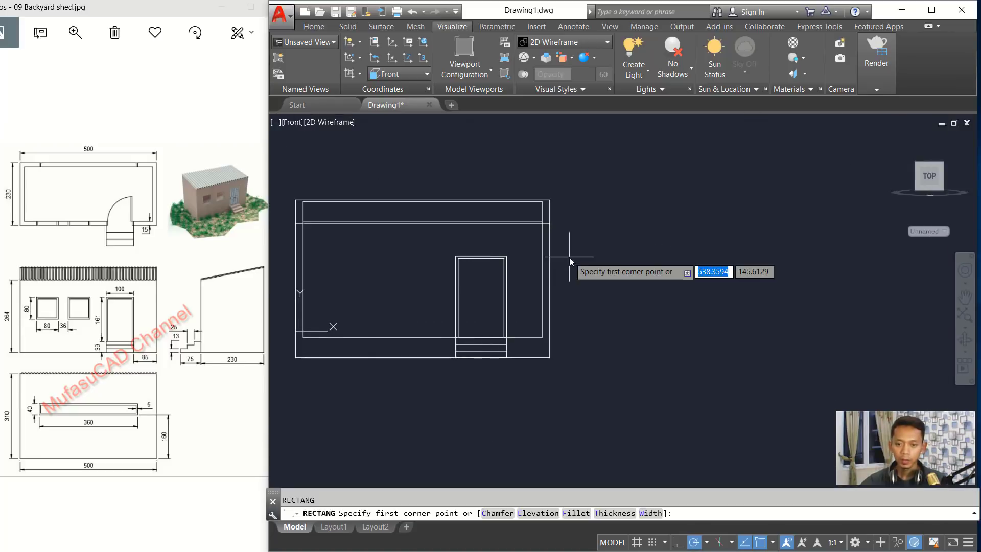
left_click(616, 244)
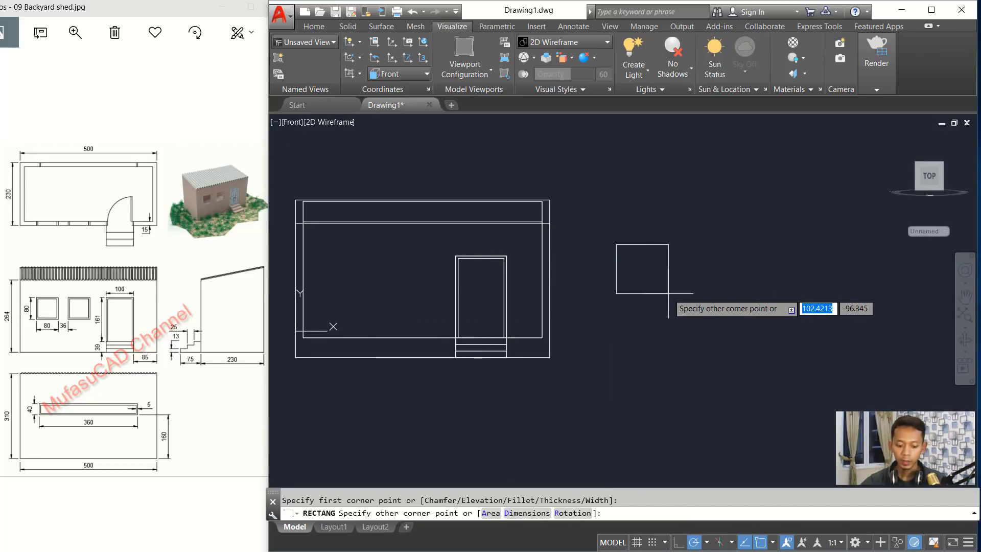
type("d")
key("Return")
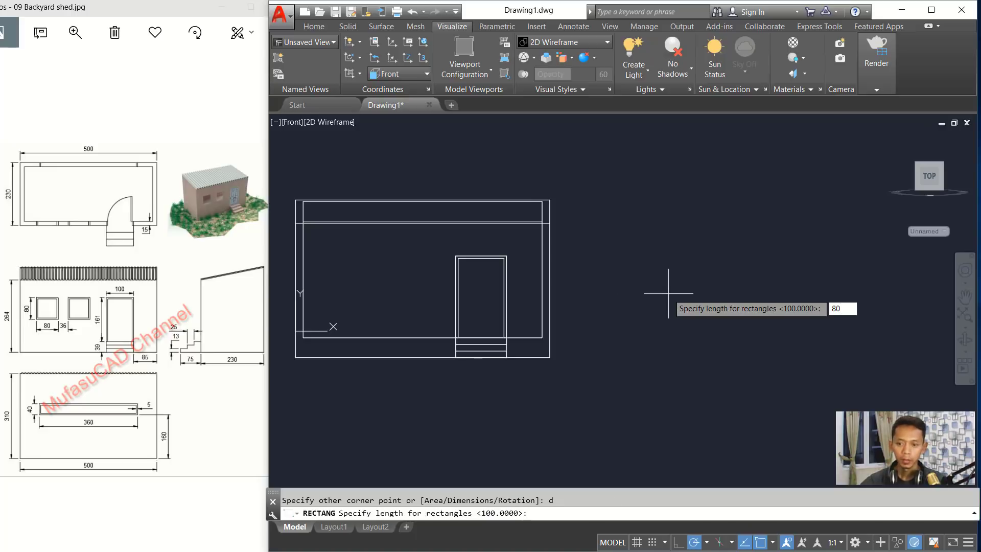
key("Return")
type("80")
key("Return")
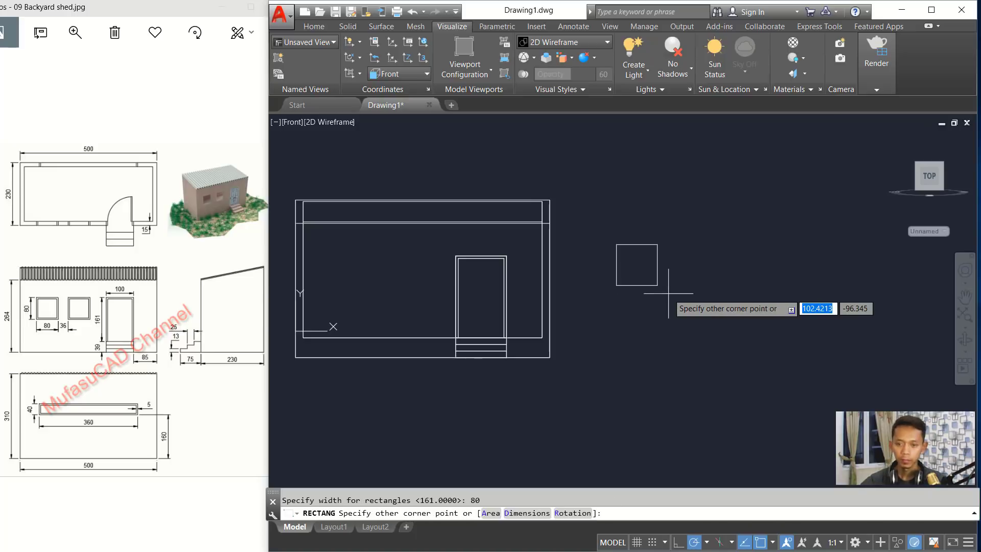
left_click(667, 270)
Copy the 80 by 80 square to a free spot just right of the original
scroll(667, 269, "up", 2)
type("c")
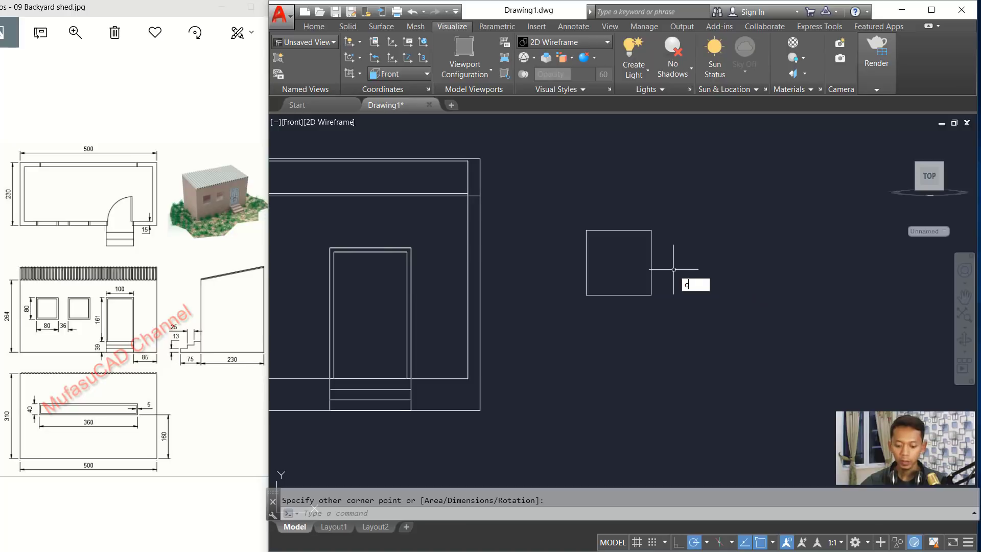
type("t o")
key("Return")
left_click(687, 207)
left_click(600, 281)
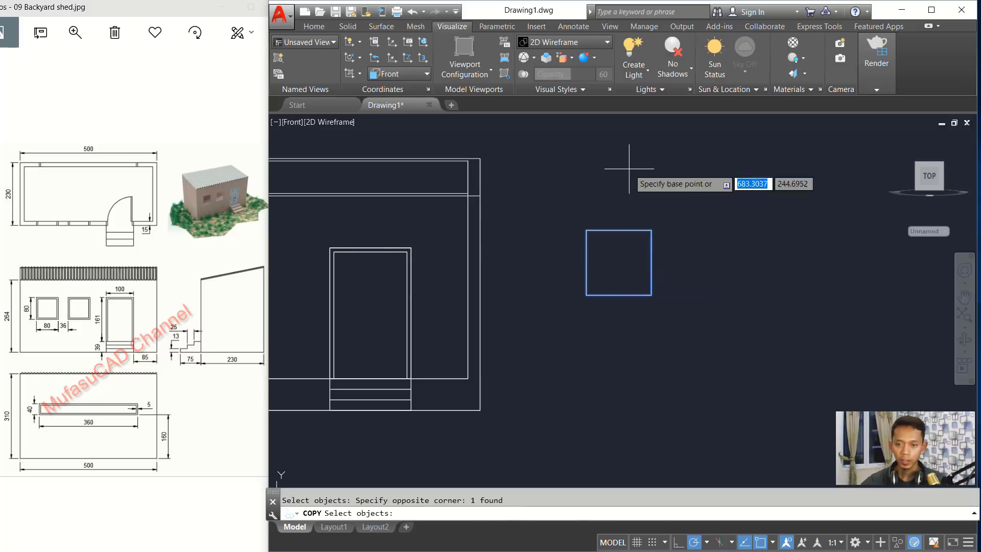
left_click(630, 168)
left_click(721, 211)
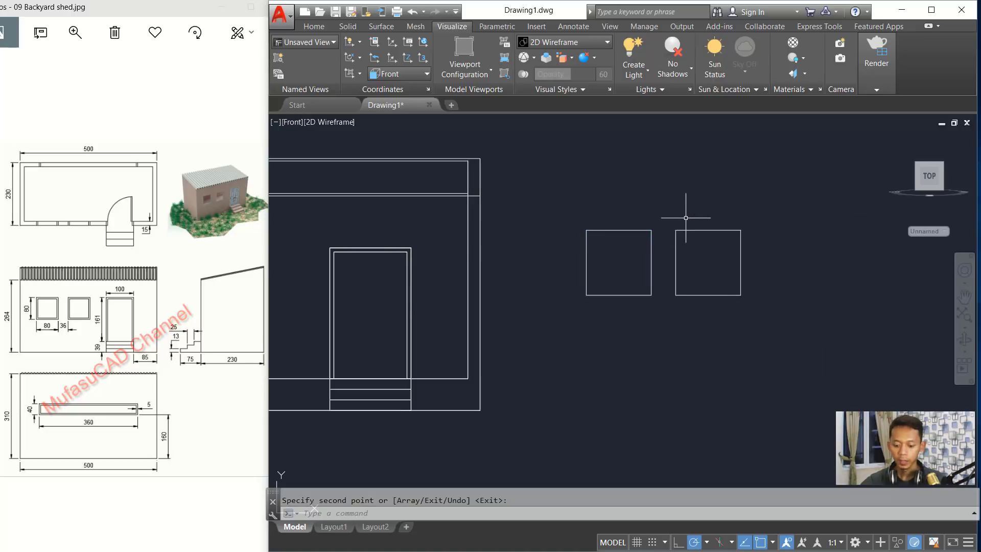
Offset the copied square 5 inward to outline the window frame
type("offset")
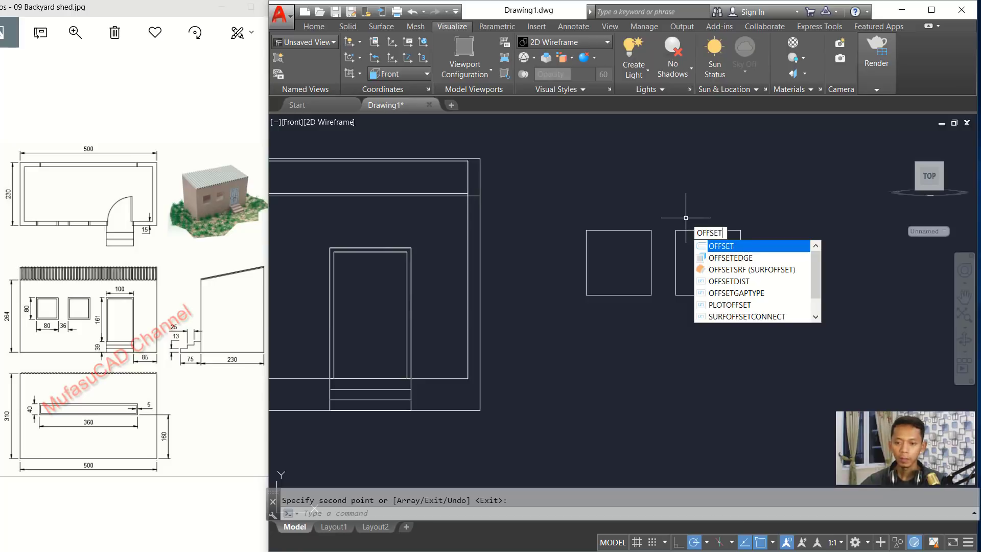
key("Return")
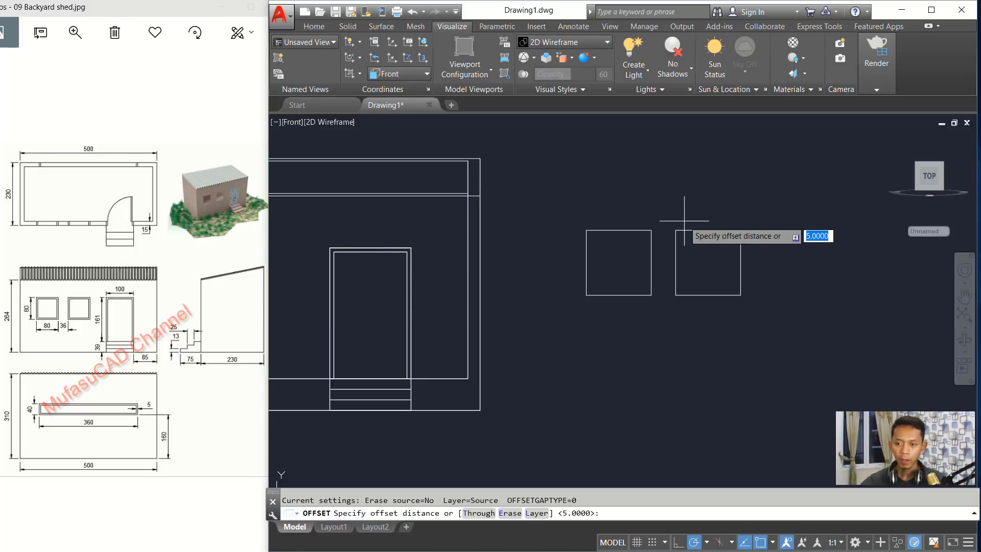
key("Return")
left_click(689, 230)
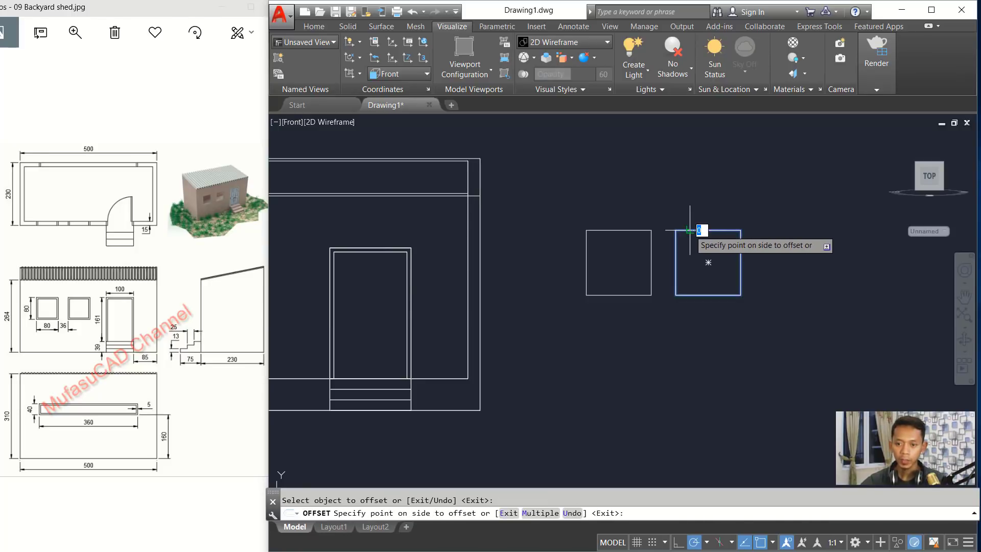
left_click(687, 256)
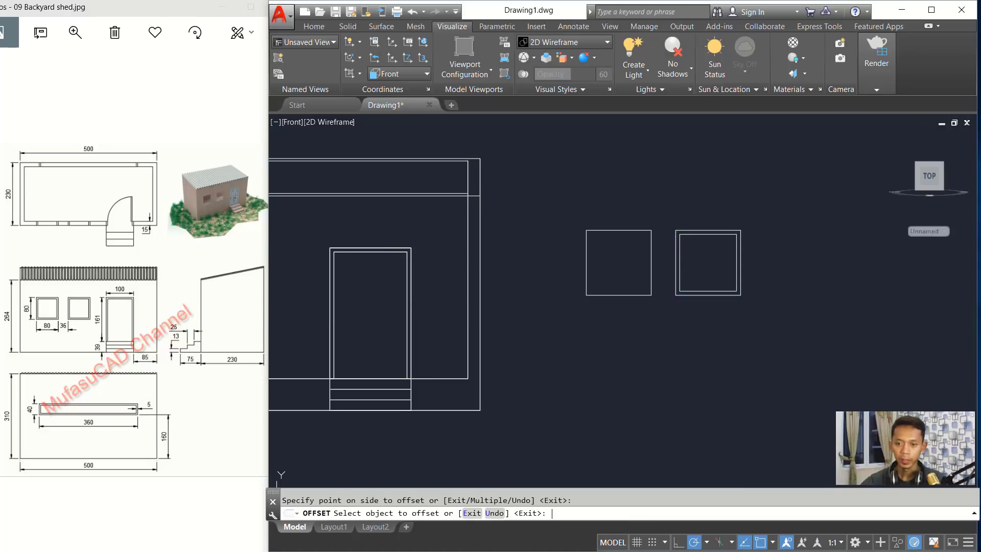
key("Escape")
Draw a horizontal guide line from the door opening's upper left corner to the front wall's left edge
scroll(675, 208, "down", 2)
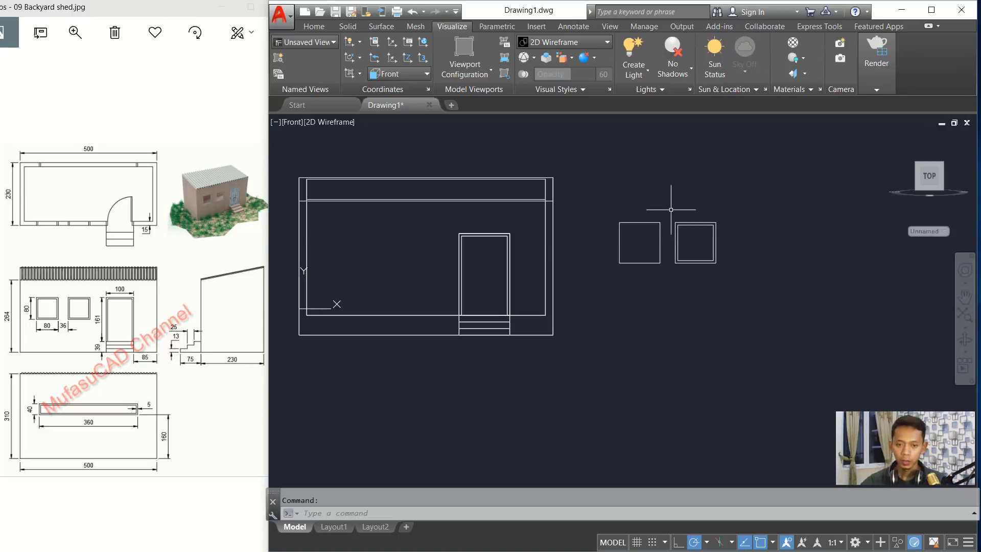
type("l")
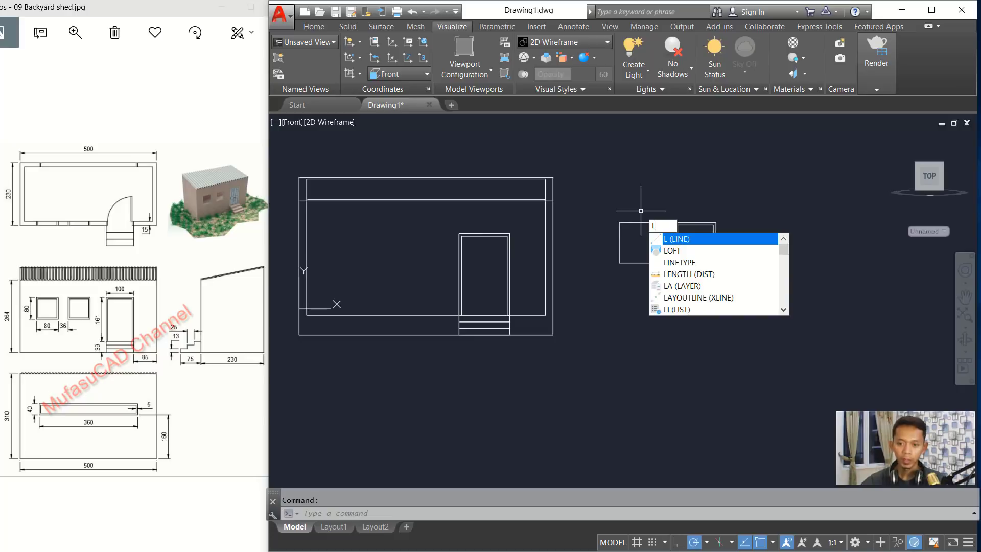
key("Return")
middle_click_drag(630, 197, 812, 197)
scroll(614, 252, "up", 2)
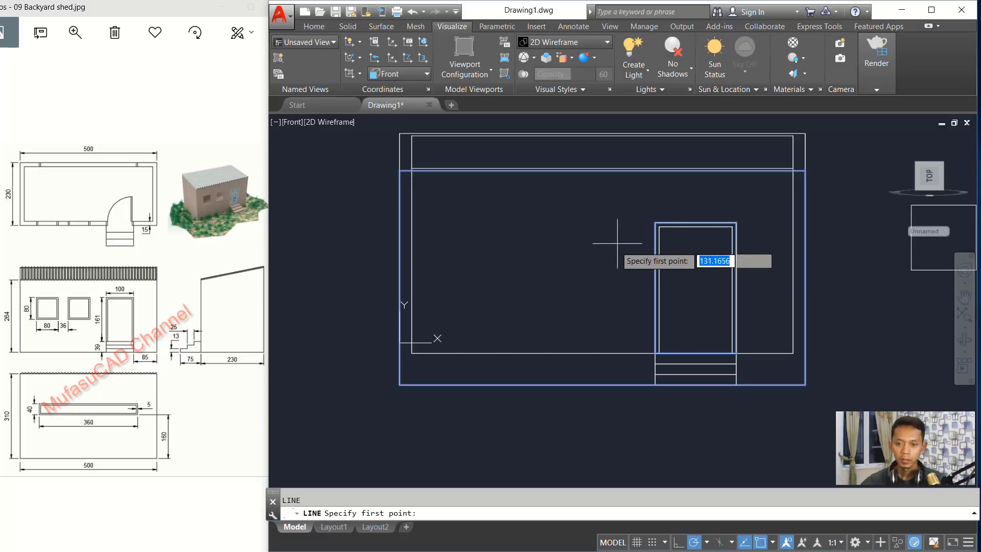
left_click(656, 223)
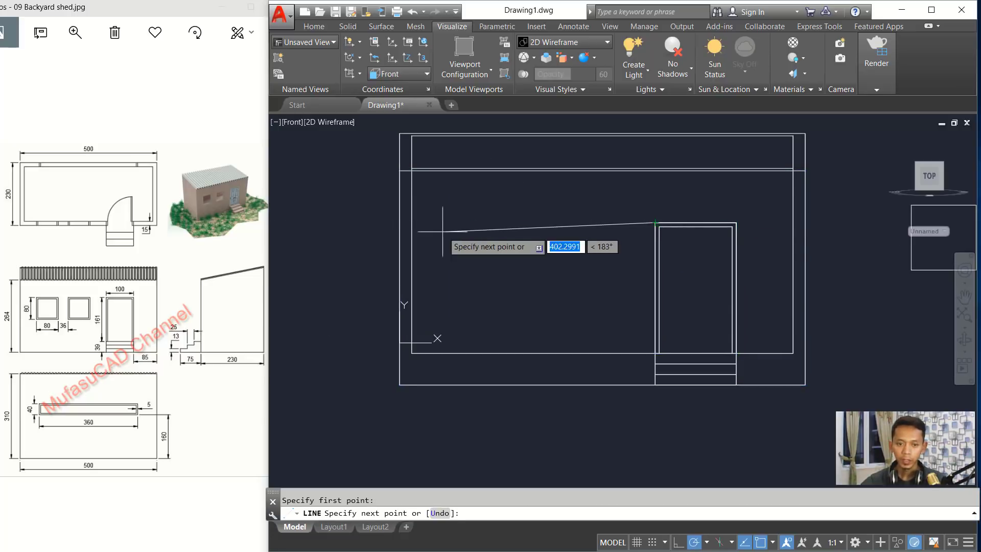
left_click(400, 223)
key("Return")
Move the plain window square by its upper left corner onto the midpoint of the guide line
scroll(621, 235, "down", 2)
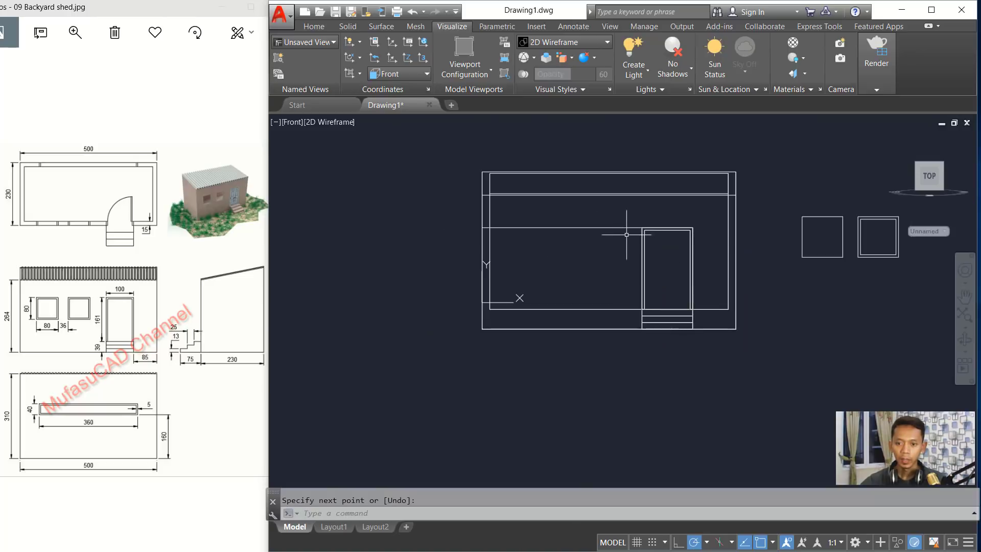
middle_click_drag(665, 235, 619, 245)
type("m")
key("Return")
left_click(790, 205)
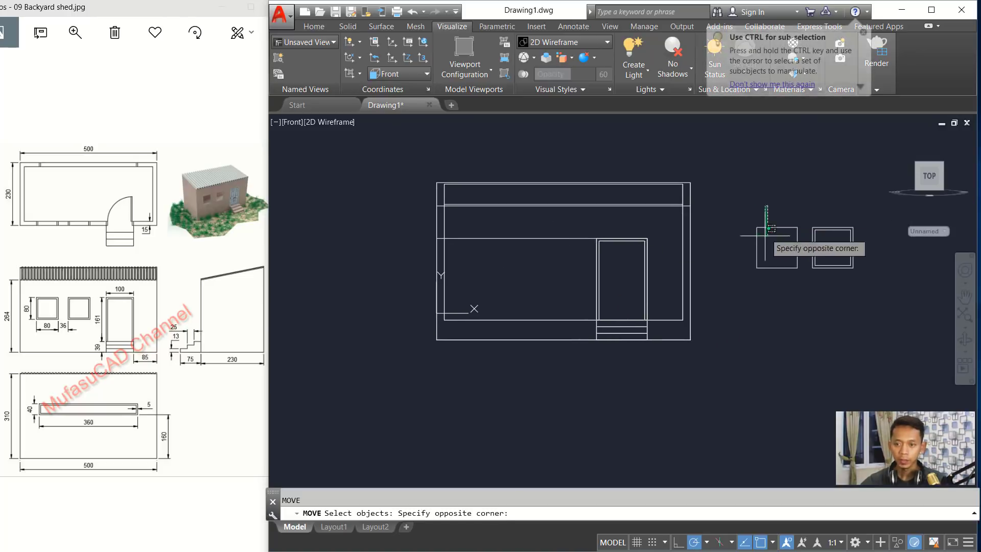
left_click(738, 296)
key("Return")
left_click(756, 227)
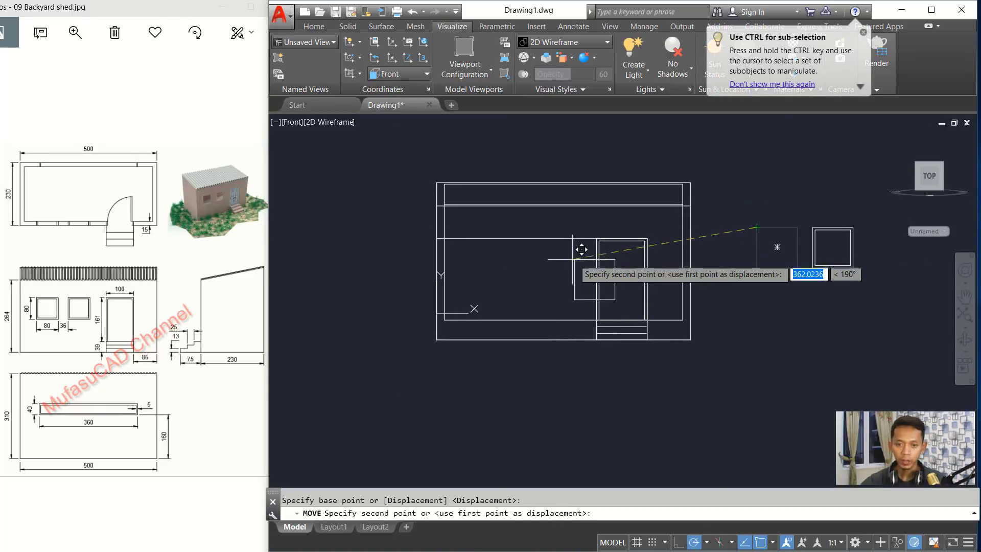
left_click(515, 240)
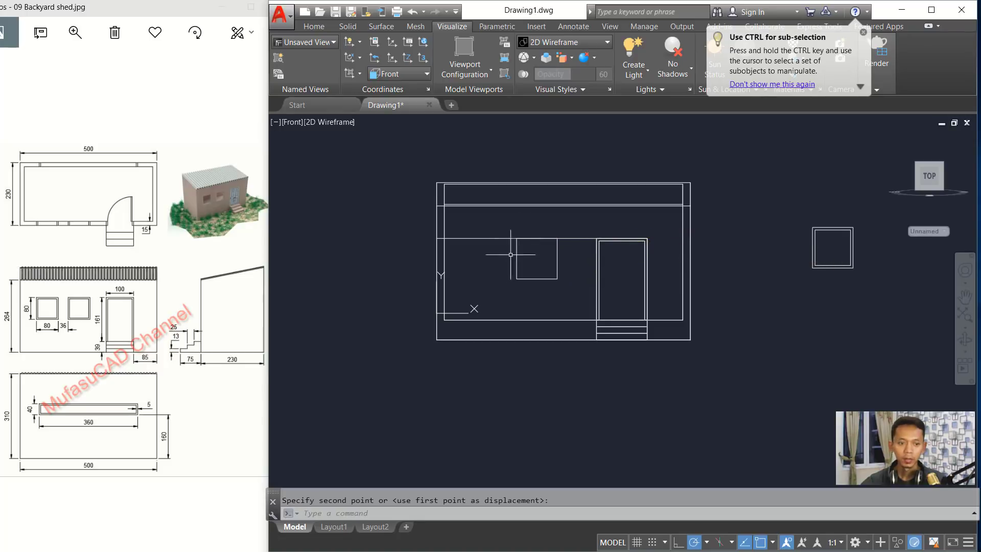
Move the window square on the front wall 18 to the right
scroll(510, 276, "up", 2)
type("m")
key("Return")
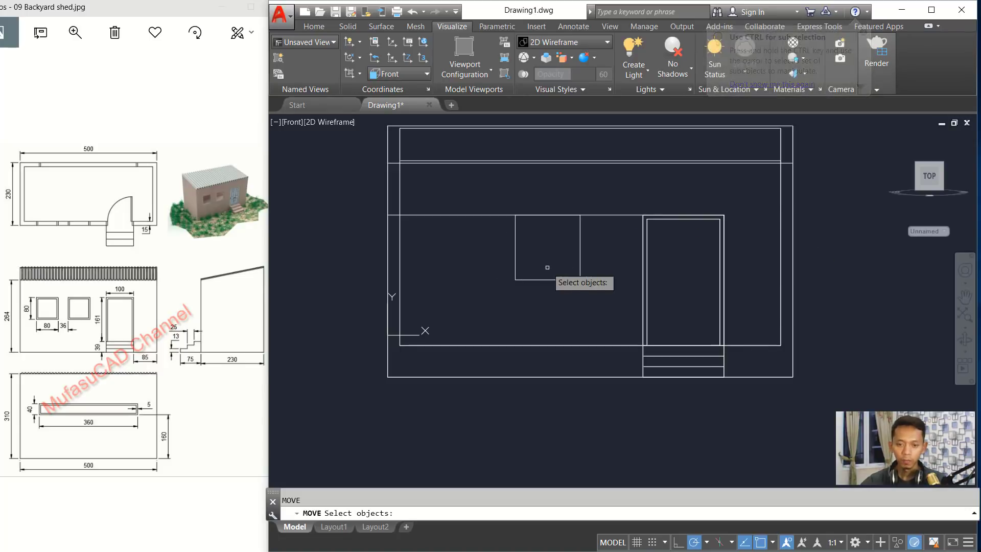
left_click(541, 250)
left_click(497, 268)
key("Return")
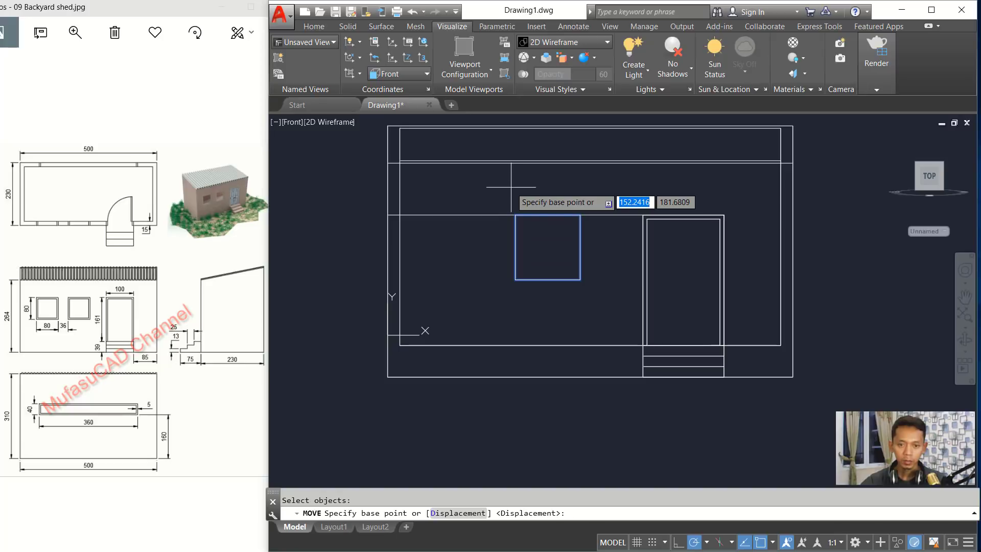
left_click(521, 187)
type("18")
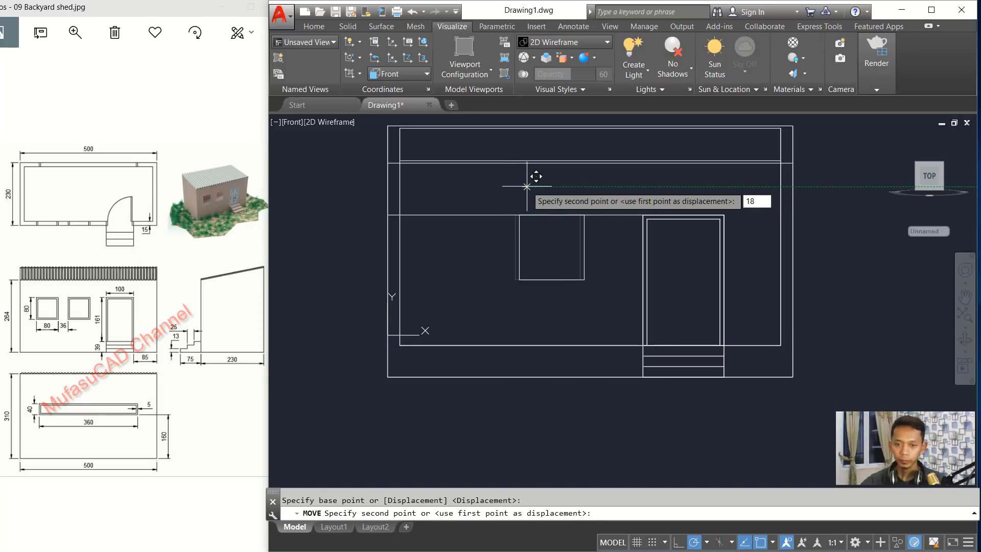
key("Return")
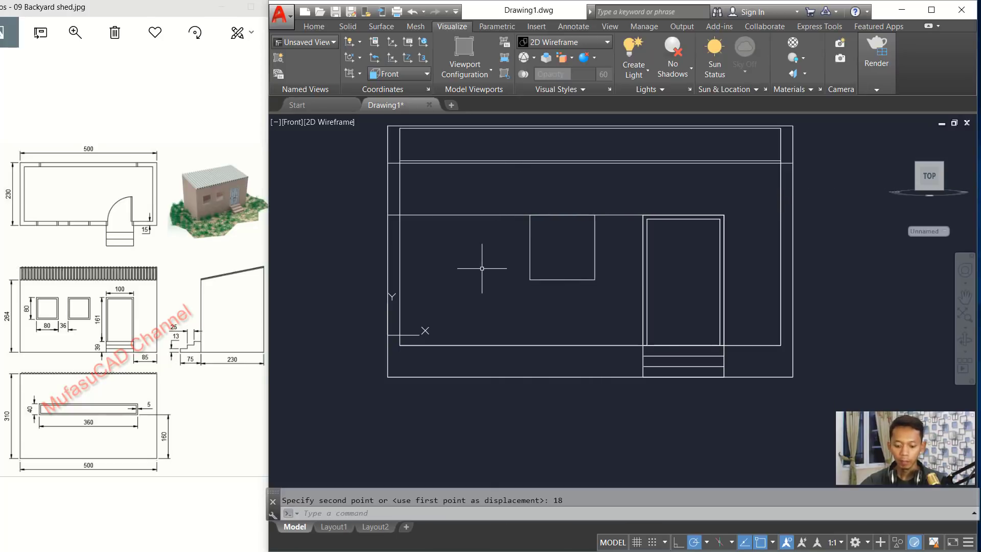
Mirror the window square about a vertical axis through the guide line's midpoint, keeping the source, and erase the guide line
type("mi")
key("Return")
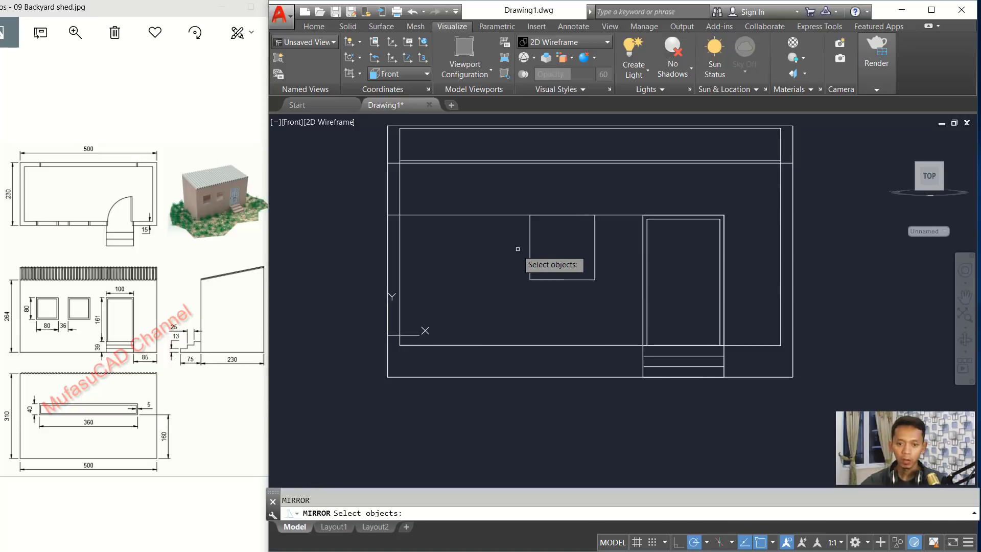
left_click(552, 248)
left_click(516, 260)
key("Return")
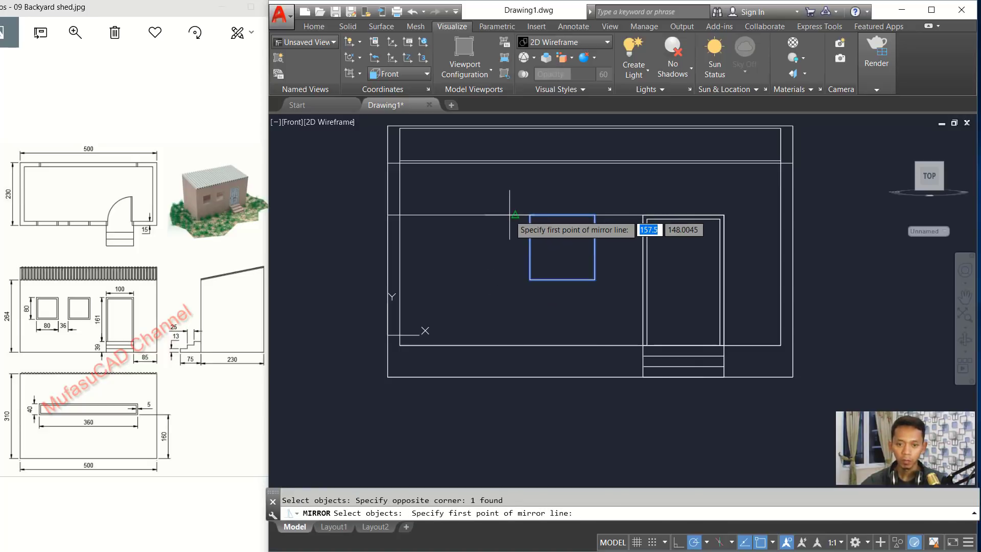
left_click(515, 215)
left_click(513, 195)
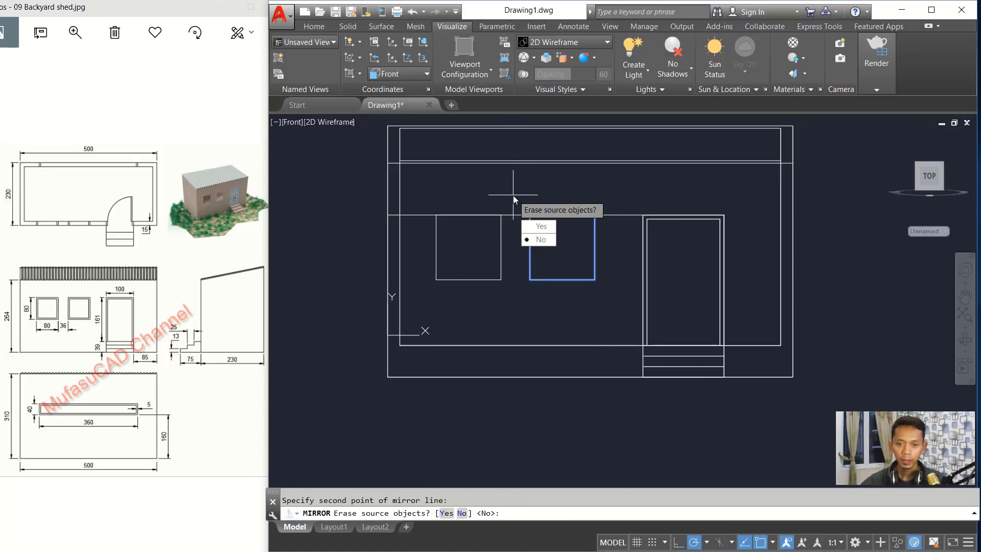
key("Return")
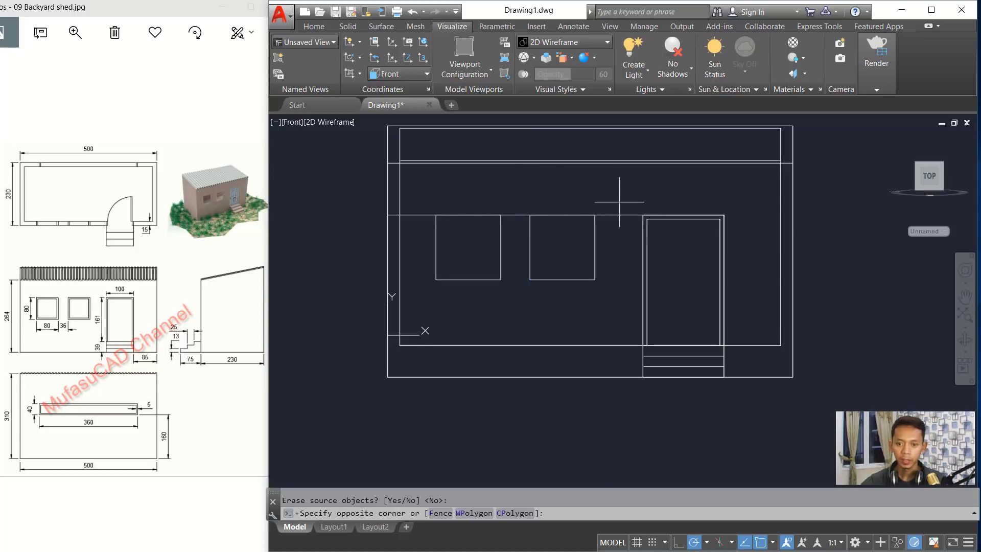
left_click(609, 241)
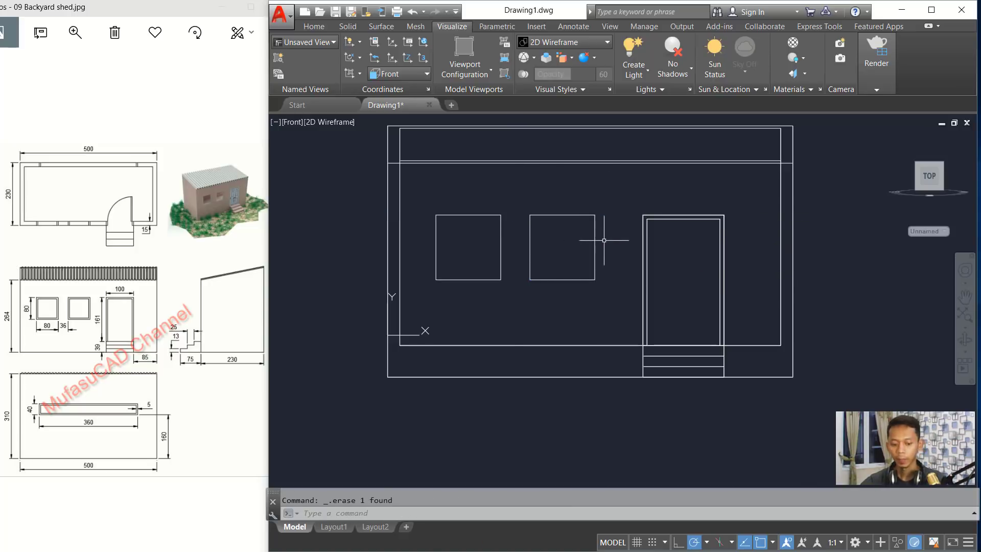
Extrude both window squares together toward the entrance side so the blocks pass through the front wall
middle_click_drag(527, 249, 646, 288, "shift")
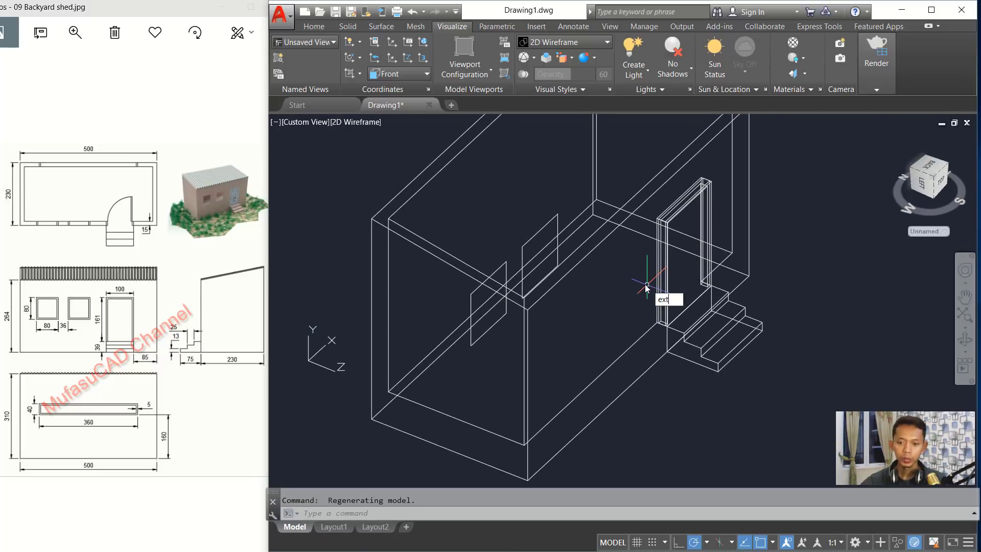
key("Return")
left_click(540, 227)
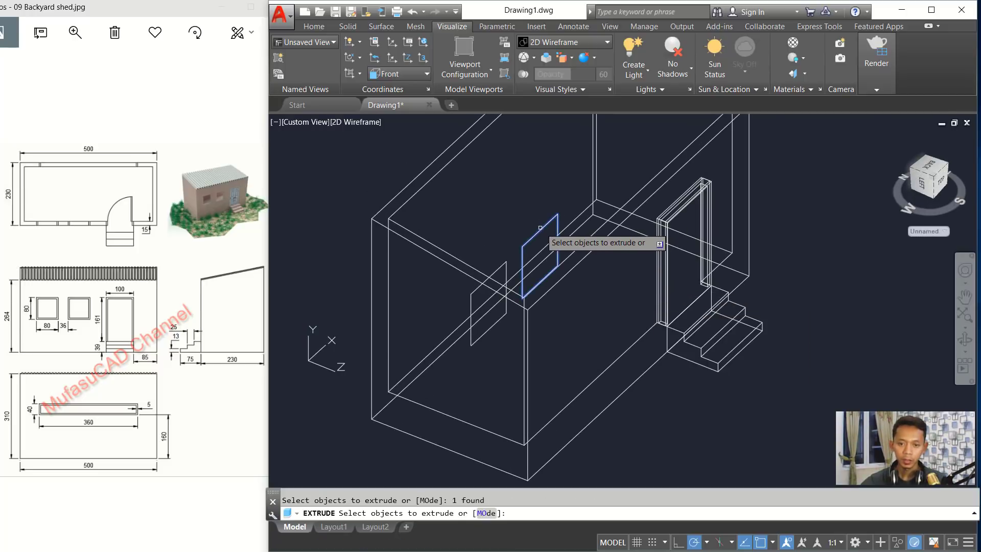
left_click(500, 267)
scroll(588, 246, "down", 4)
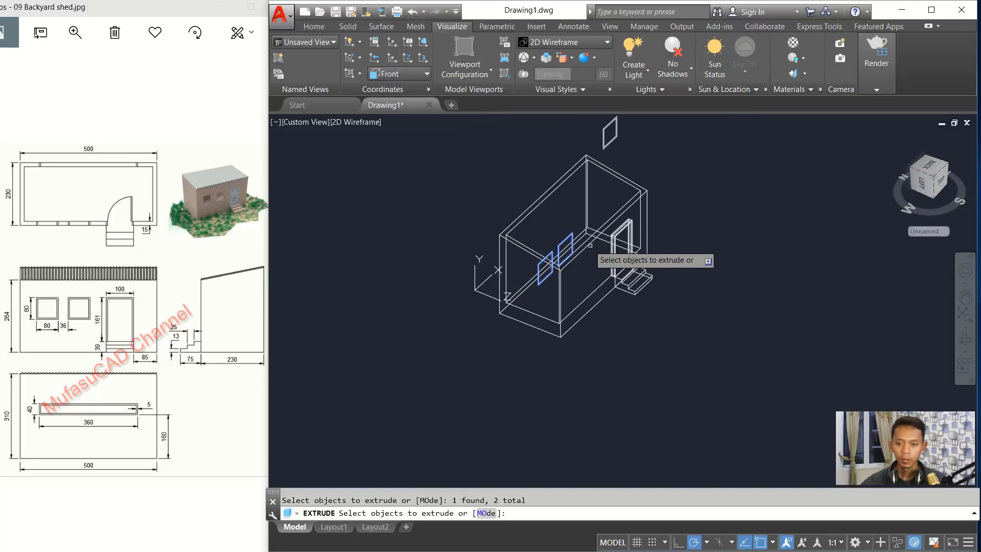
key("Return")
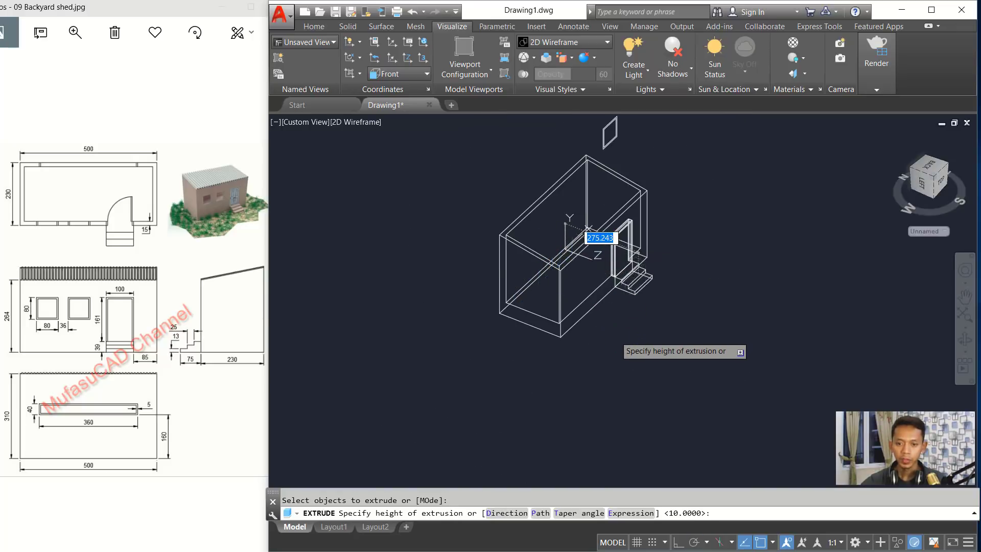
left_click(615, 274)
Subtract both window blocks from the shed walls to cut the two window openings in the front wall
scroll(578, 264, "up", 3)
type("su")
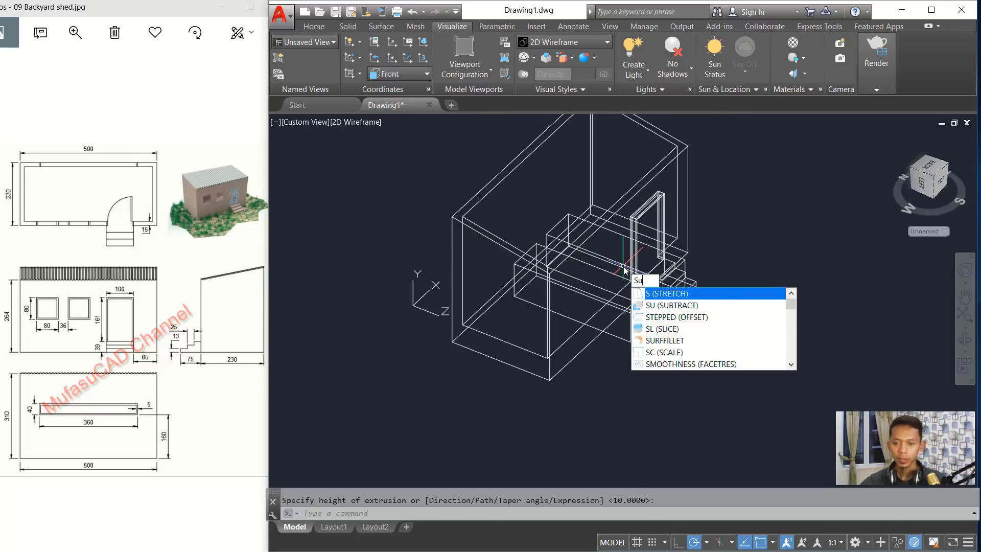
key("Return")
left_click(704, 138)
left_click(674, 156)
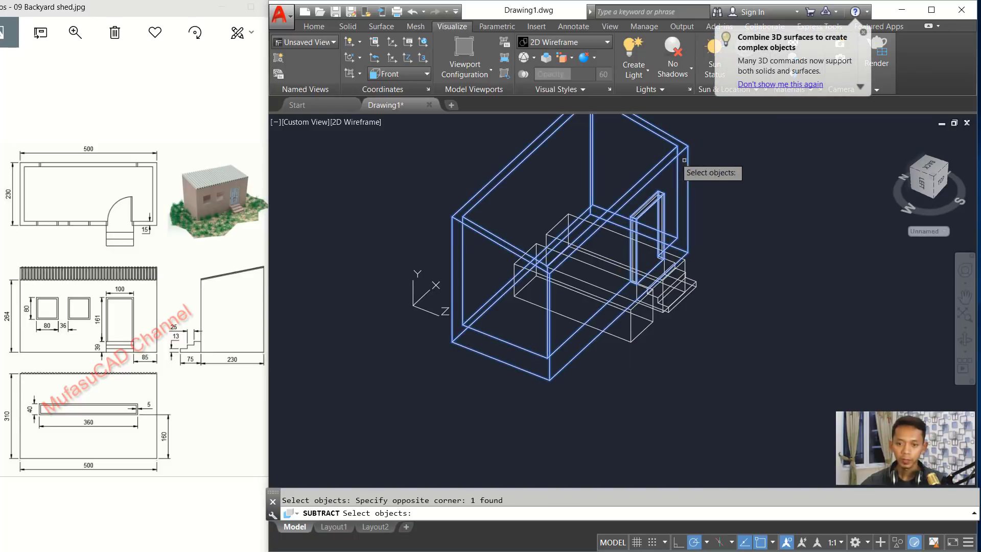
key("Return")
left_click(645, 329)
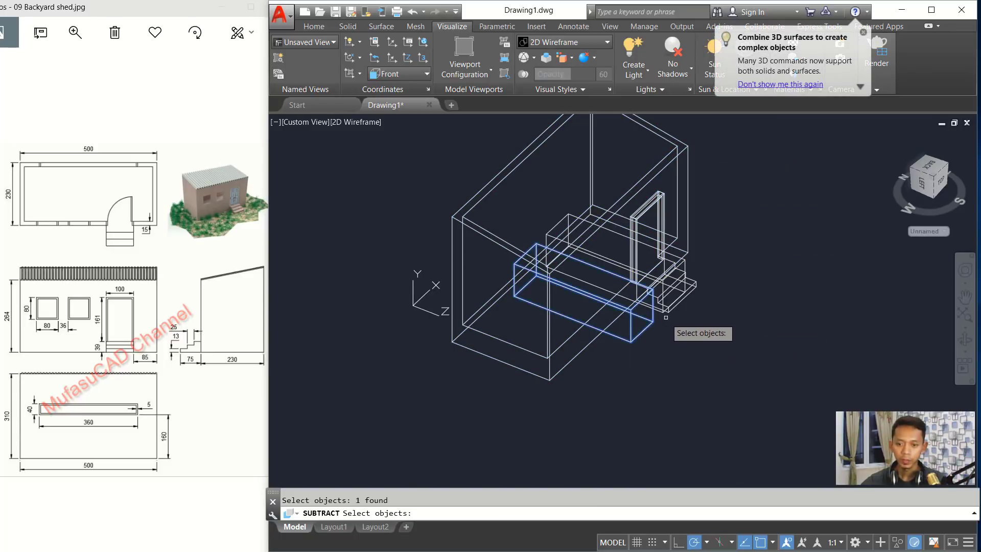
left_click(555, 226)
key("Return")
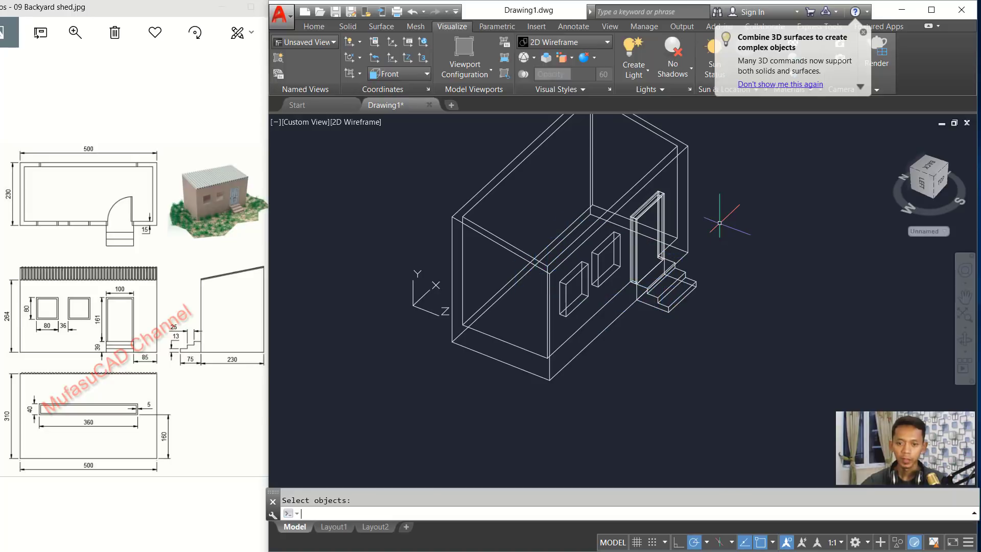
Extrude the two concentric window frame squares above the shed together by 10
scroll(726, 213, "up", 2)
middle_click_drag(726, 214, 720, 487)
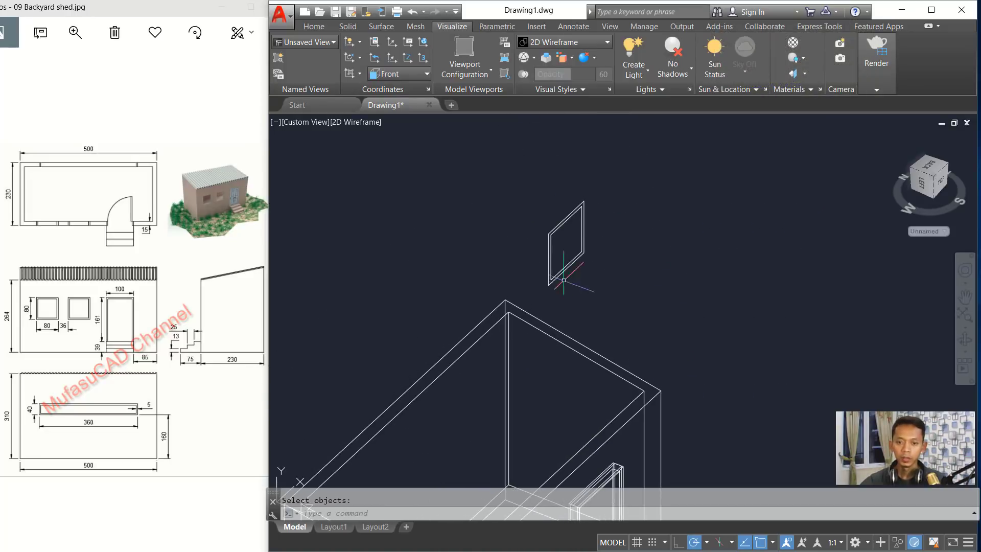
scroll(564, 255, "up", 2)
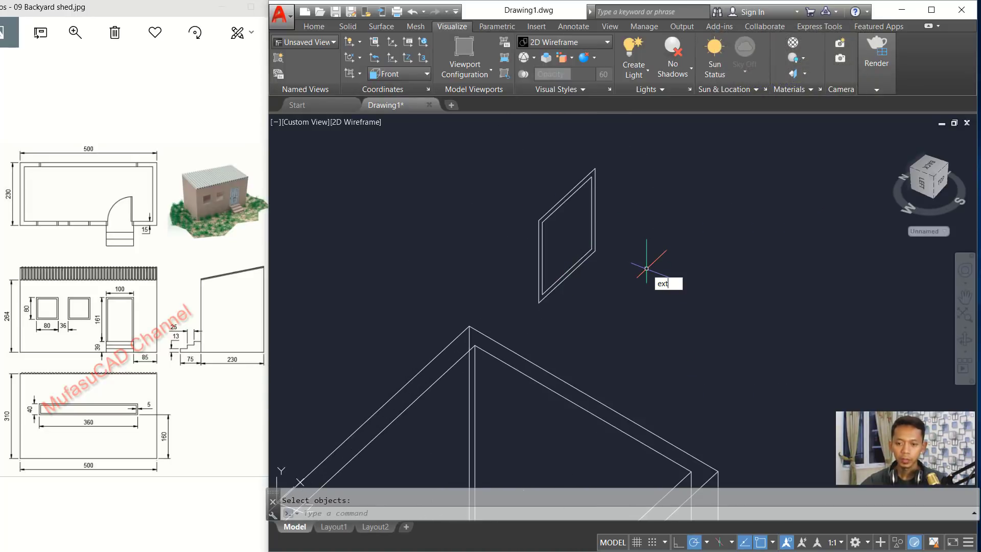
type("ext")
key("Return")
left_click(625, 207)
left_click(615, 296)
key("Return")
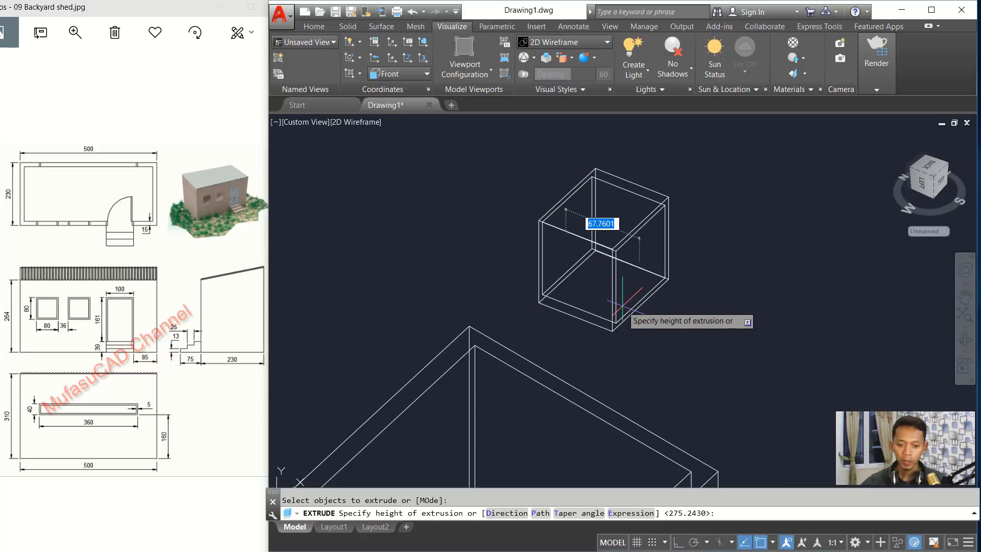
key("Return")
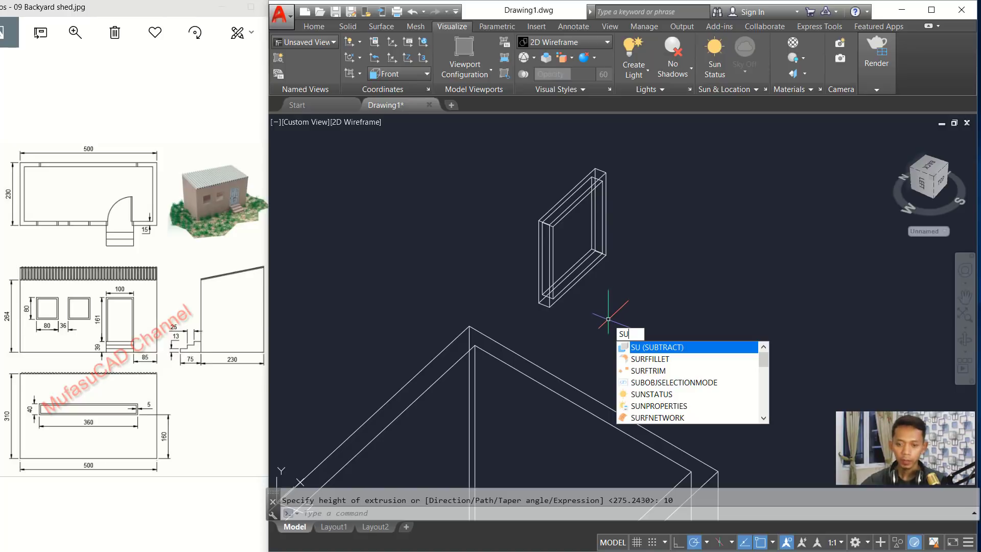
Subtract the inner block from the outer block to form the hollow square window frame
key("Return")
left_click(549, 305)
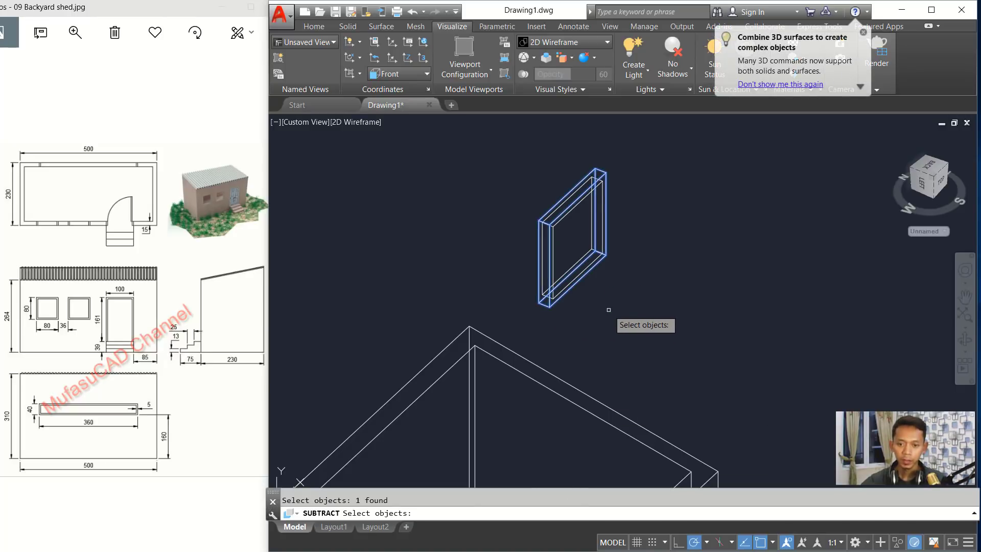
key("Return")
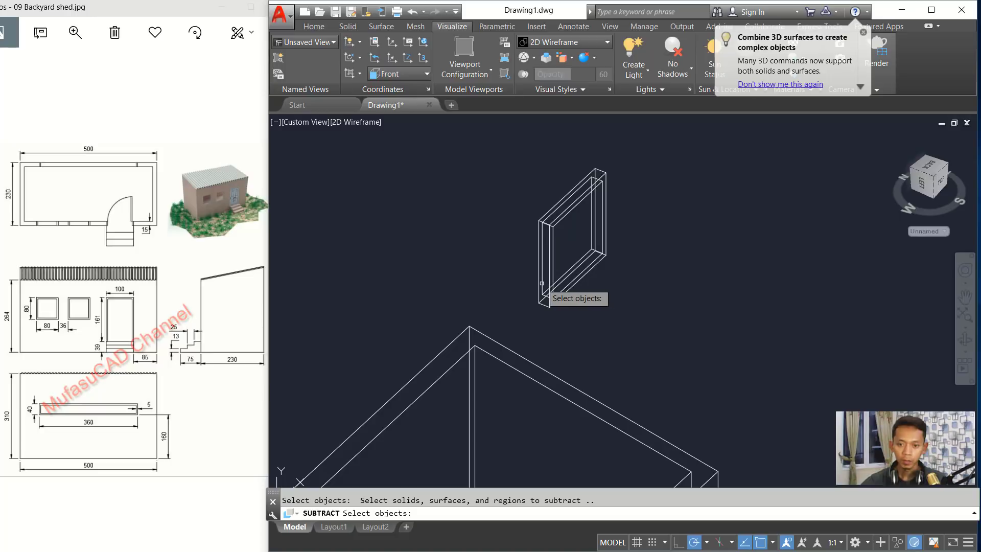
left_click(542, 283)
key("Return")
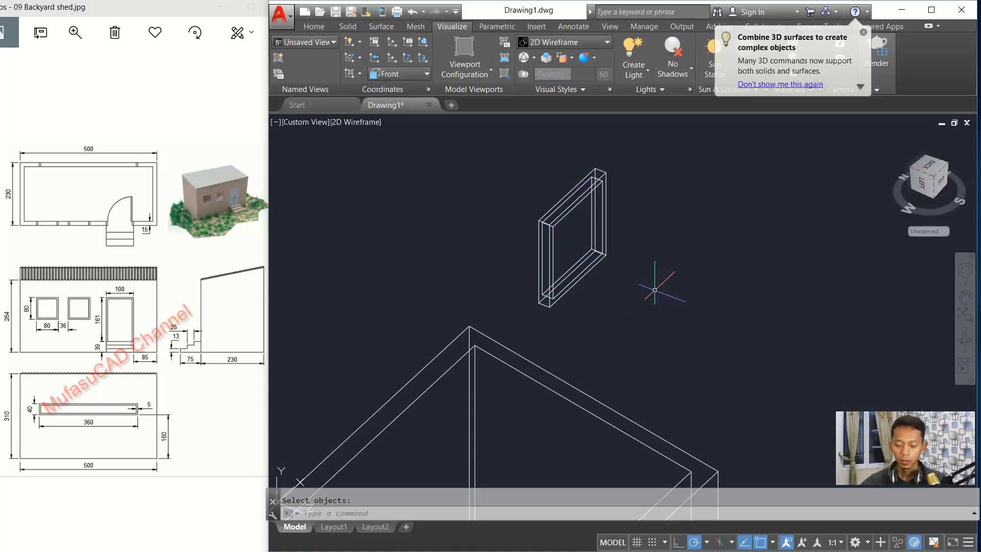
Move the window frame into the opening nearer the door, matching the midpoints of their lower corner edges to centre it in the wall thickness
type("m")
key("Return")
left_click(646, 212)
left_click(540, 301)
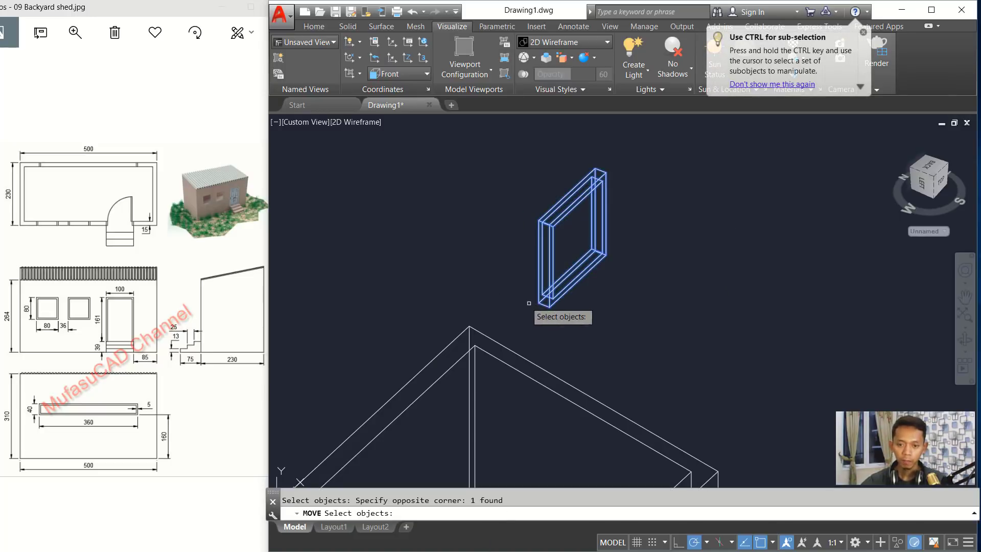
key("Return")
left_click(541, 305)
scroll(597, 306, "down", 3)
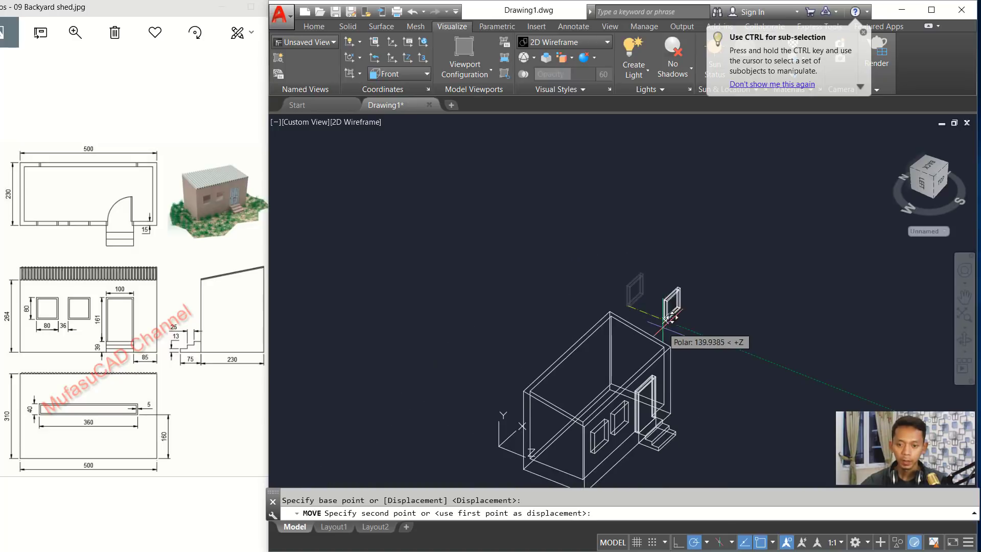
scroll(622, 358, "up", 7)
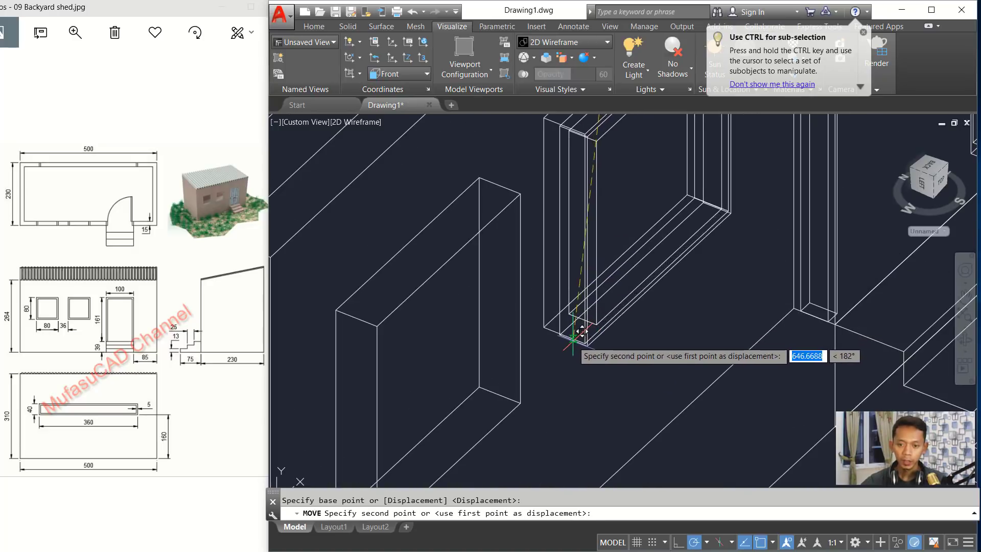
left_click(565, 335)
Copy the window frame from the lower corner of its opening to the matching corner of the other window opening
type("c")
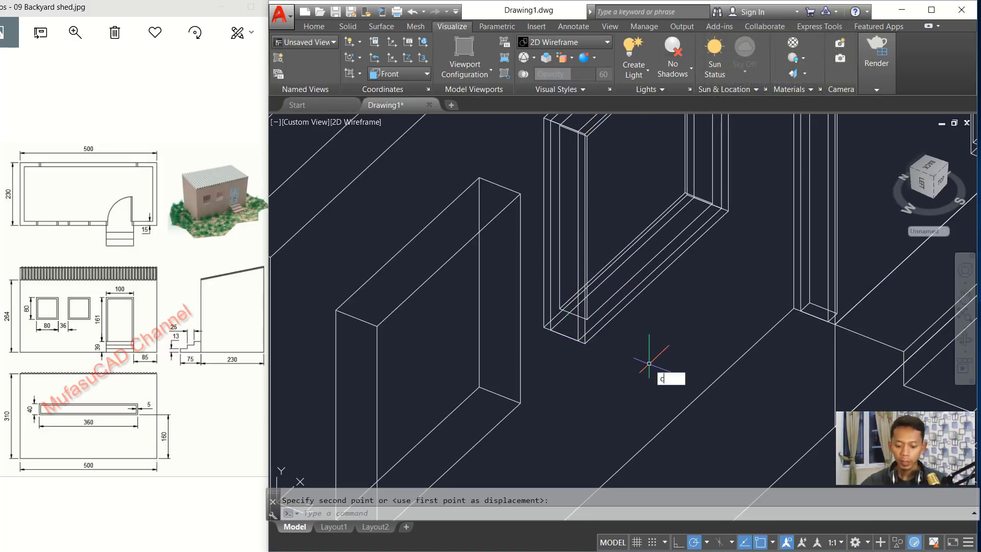
type("t o")
key("Return")
left_click(607, 306)
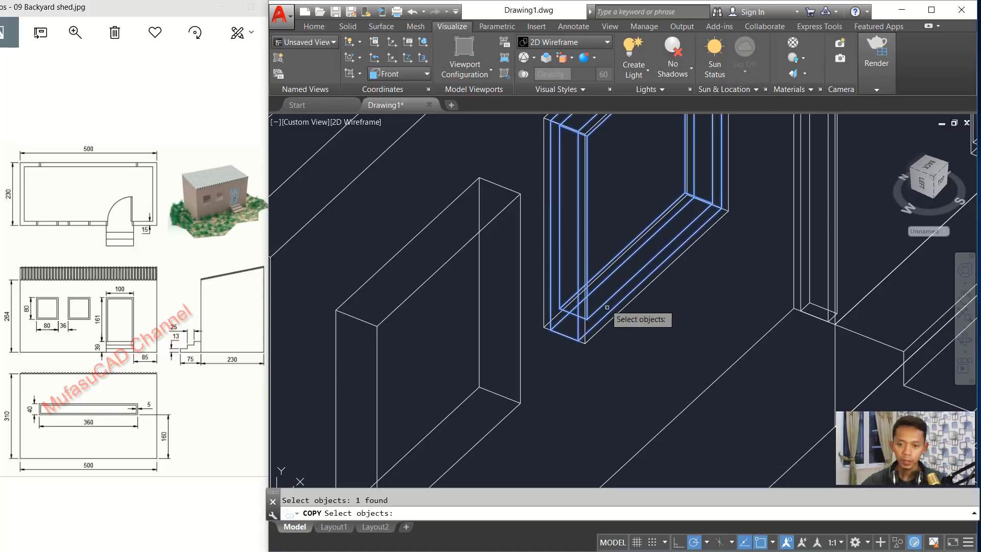
key("Return")
left_click(587, 341)
scroll(595, 345, "up", 3)
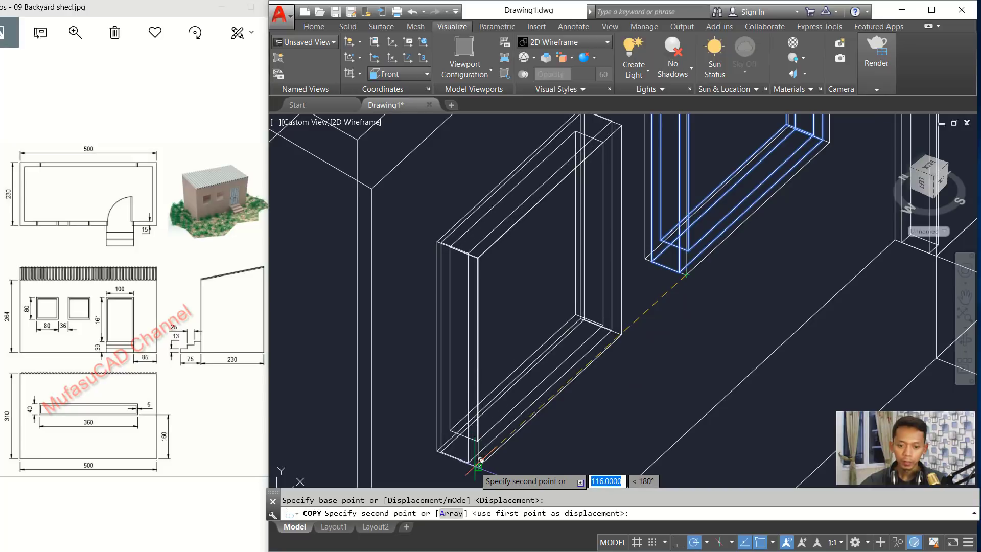
left_click(695, 330)
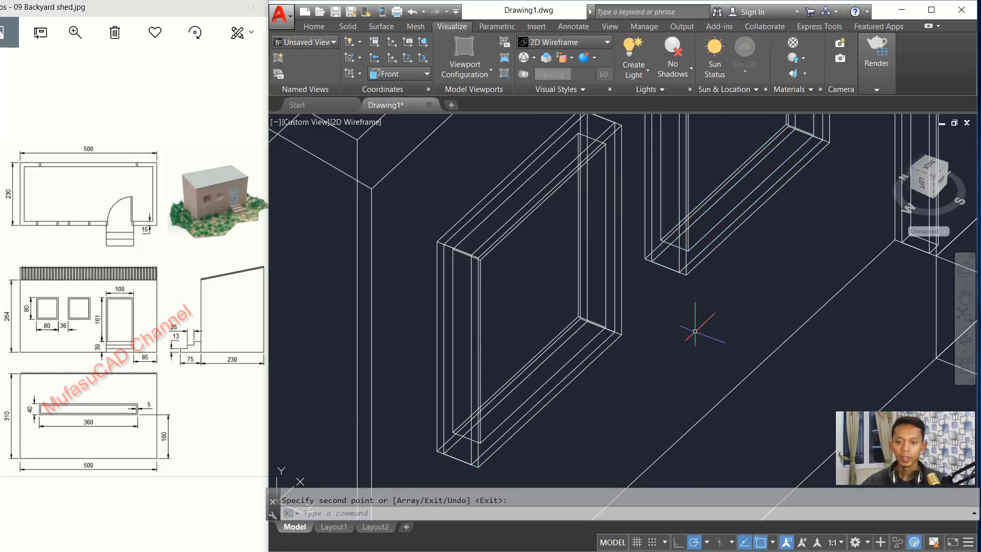
Switch to the back view and draw a 360 by 40 rectangle beside the shed
scroll(698, 328, "down", 5)
scroll(699, 329, "down", 4)
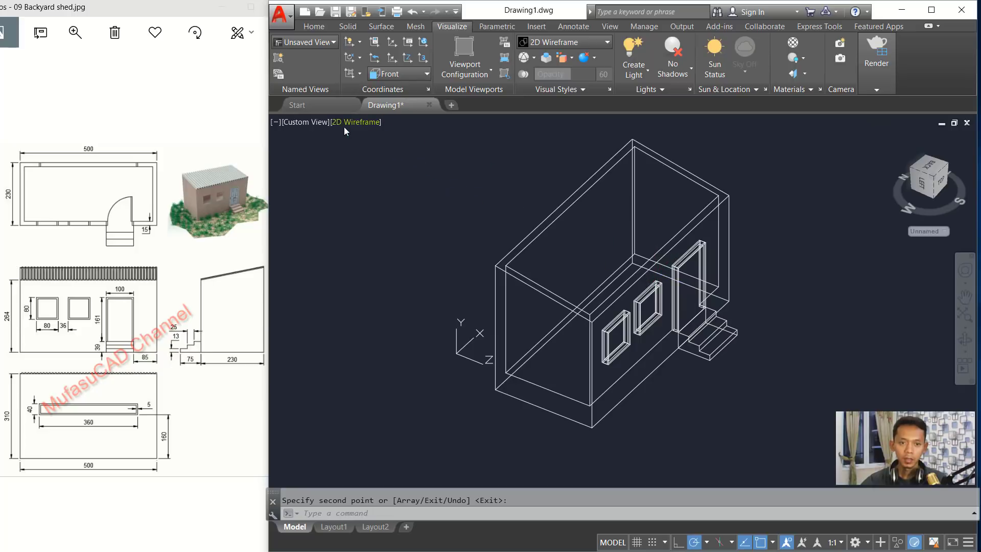
left_click(305, 124)
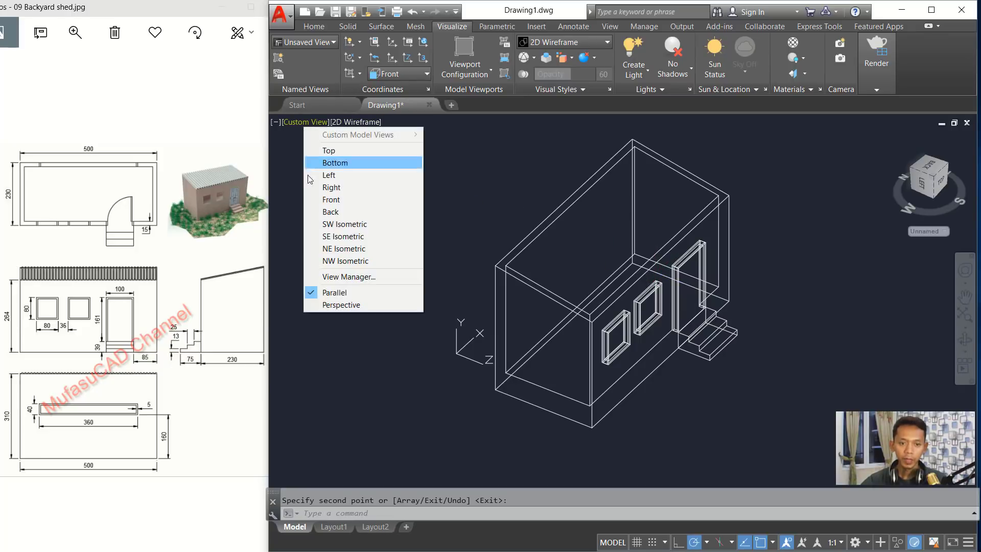
left_click(331, 211)
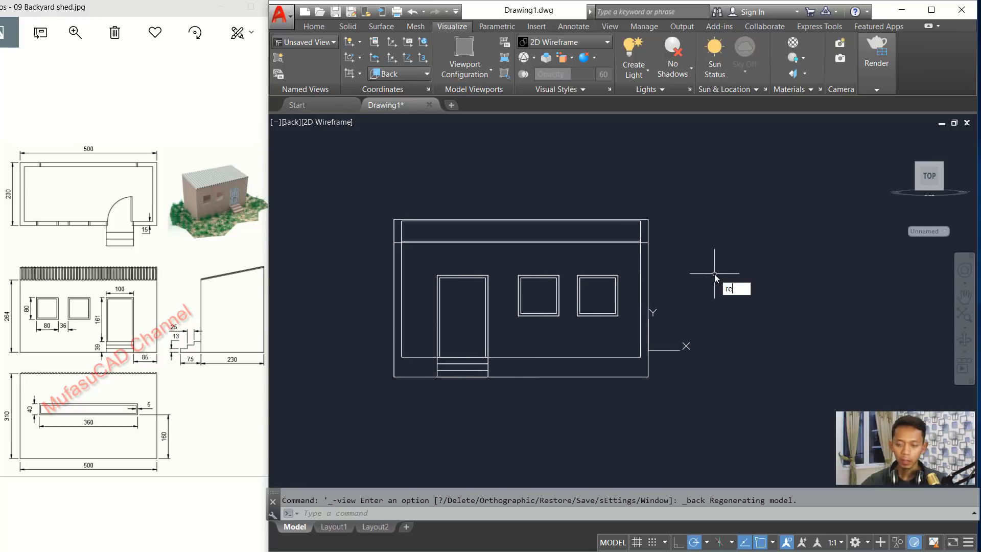
type("c")
key("Return")
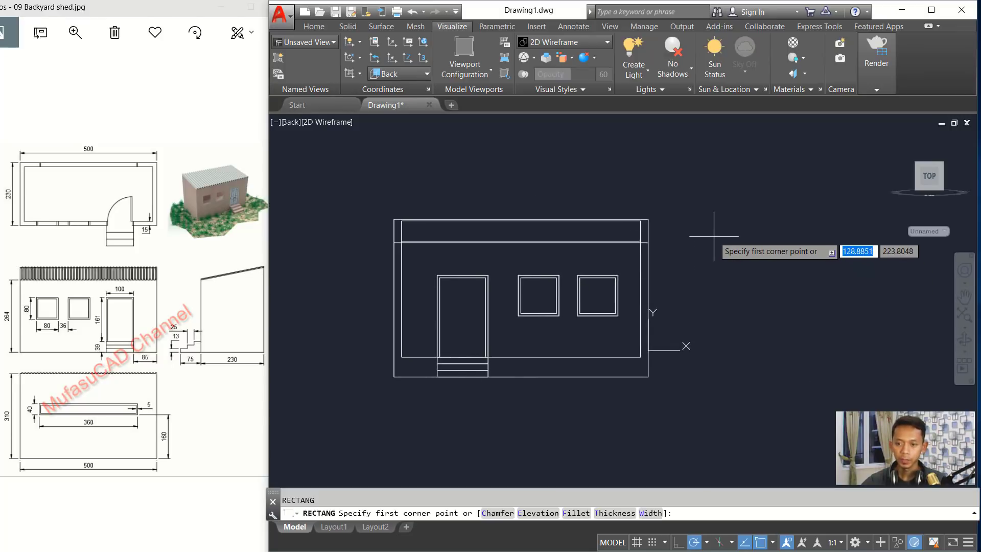
left_click(713, 236)
middle_click_drag(767, 287, 670, 286)
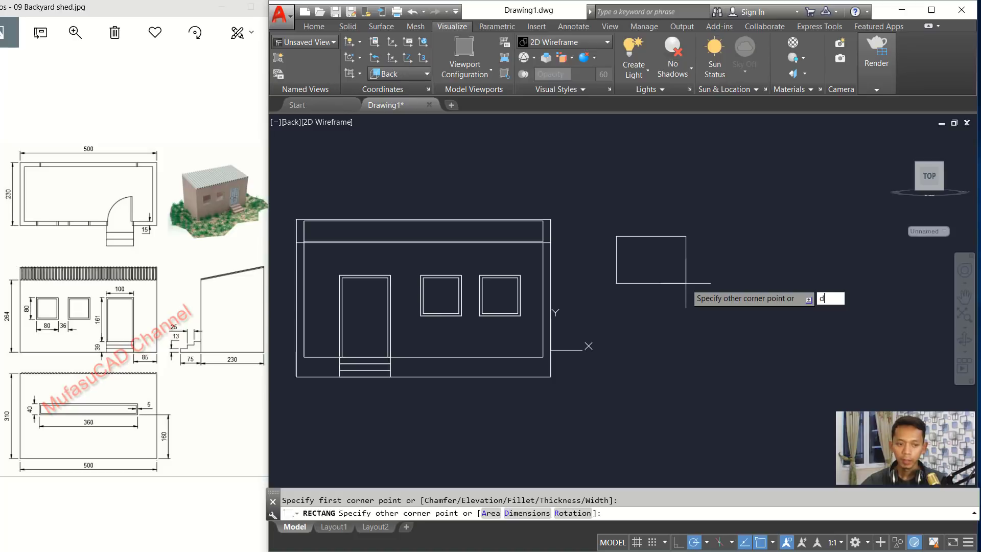
key("Return")
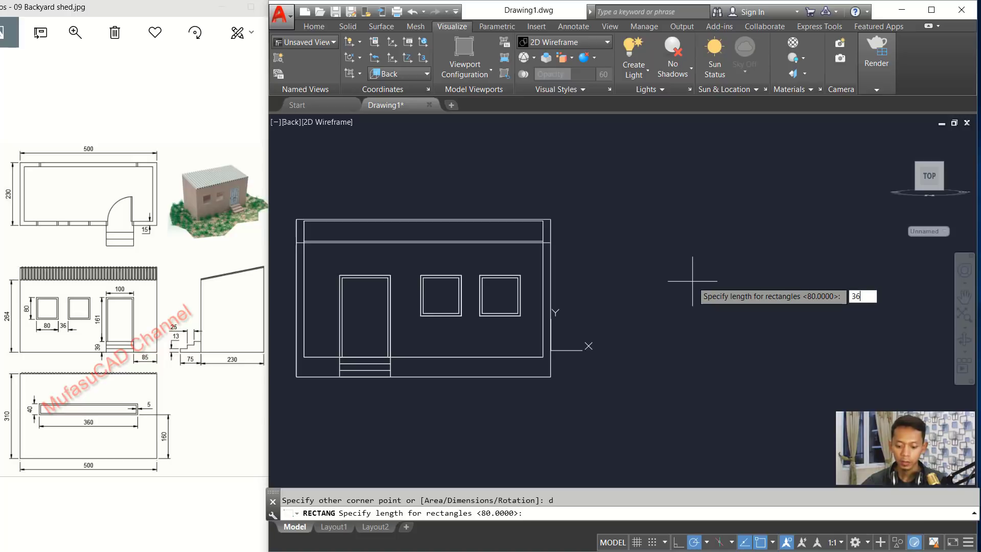
key("Return")
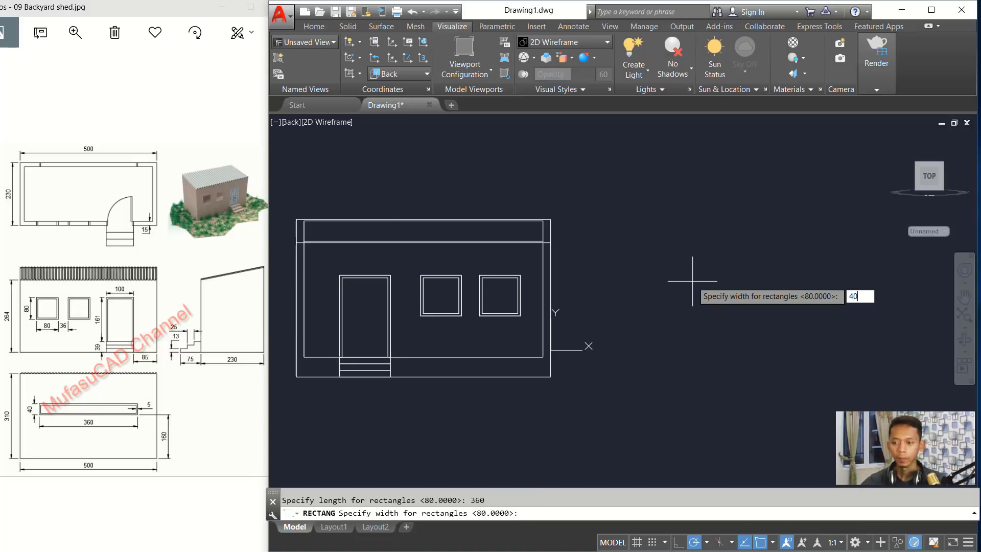
key("Return")
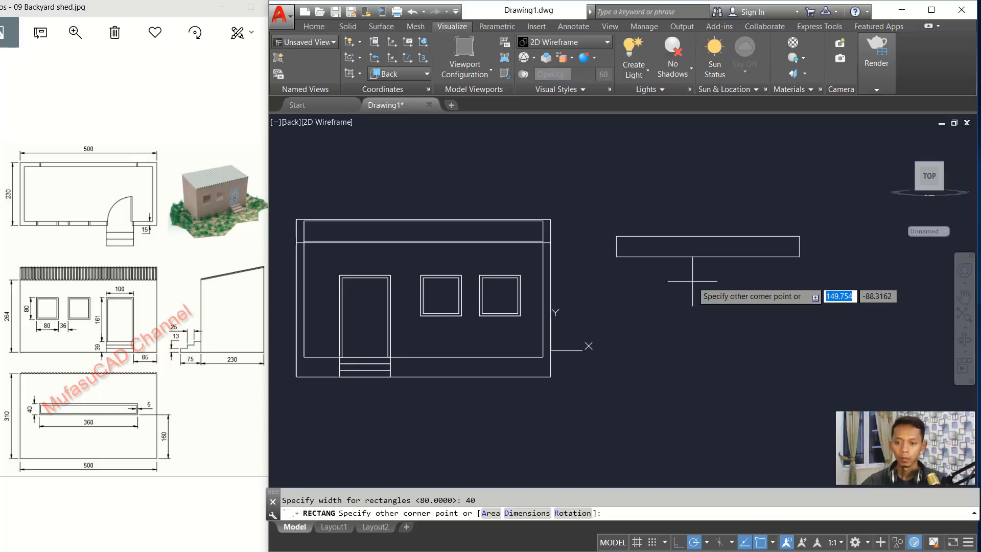
left_click(729, 271)
Offset the 360 by 40 rectangle inward by 5
type("o")
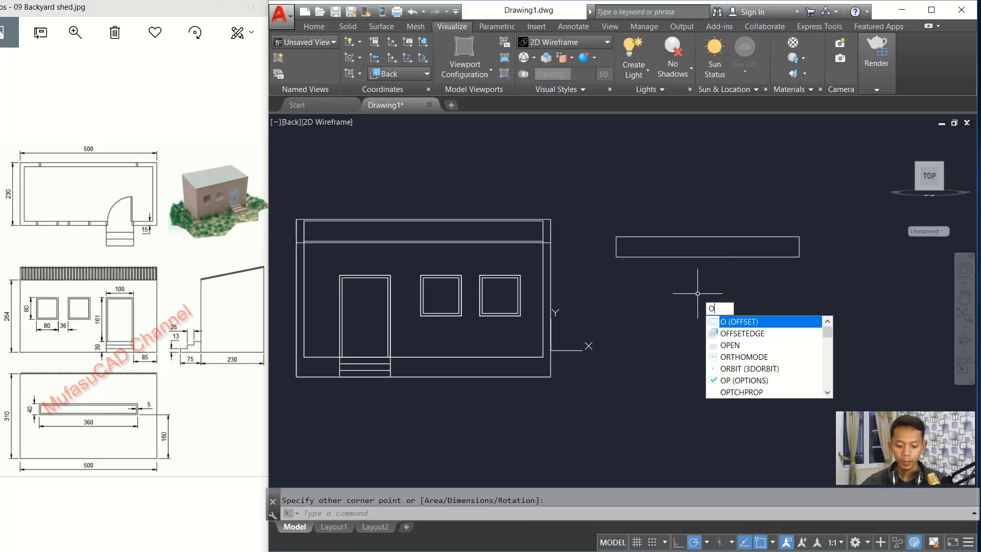
type("ffset")
key("Return")
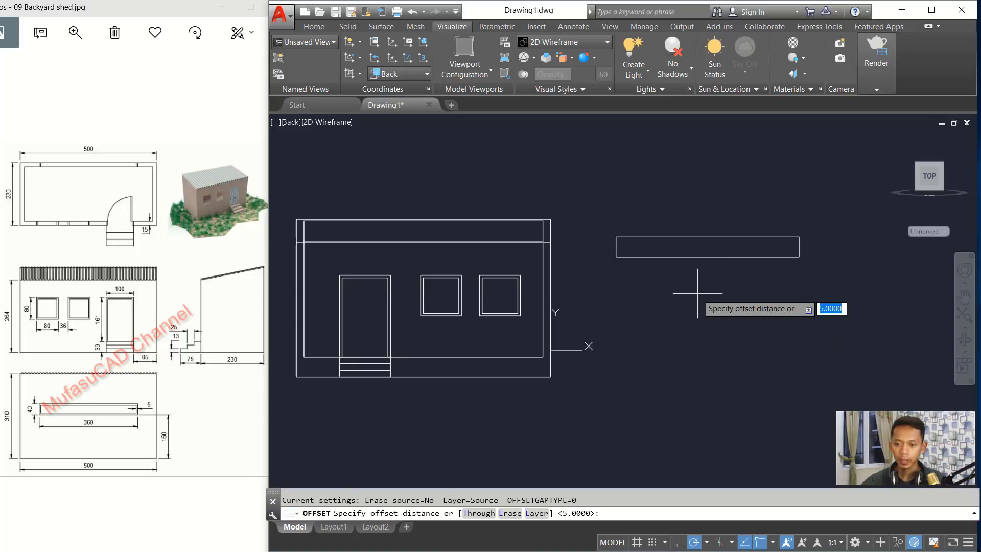
key("Return")
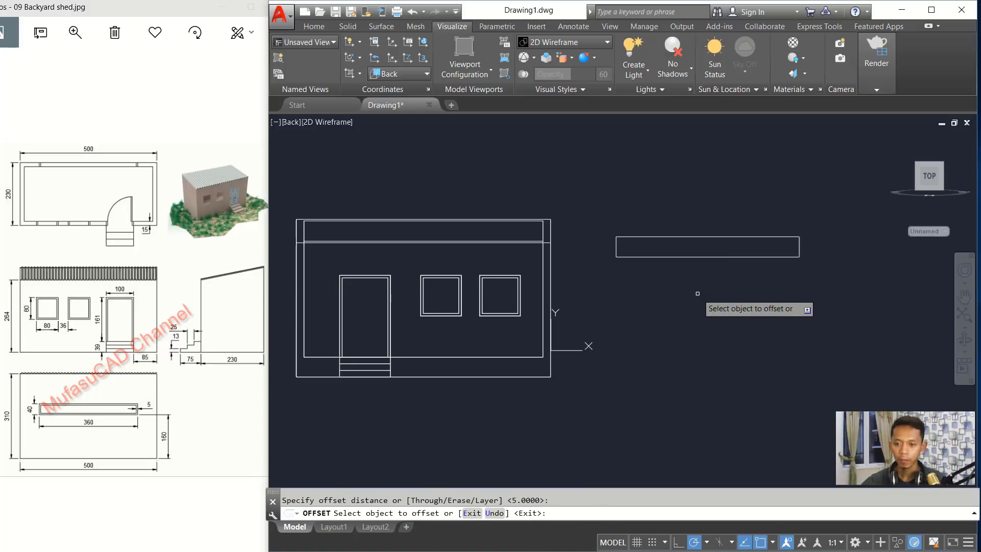
left_click(693, 236)
left_click(693, 251)
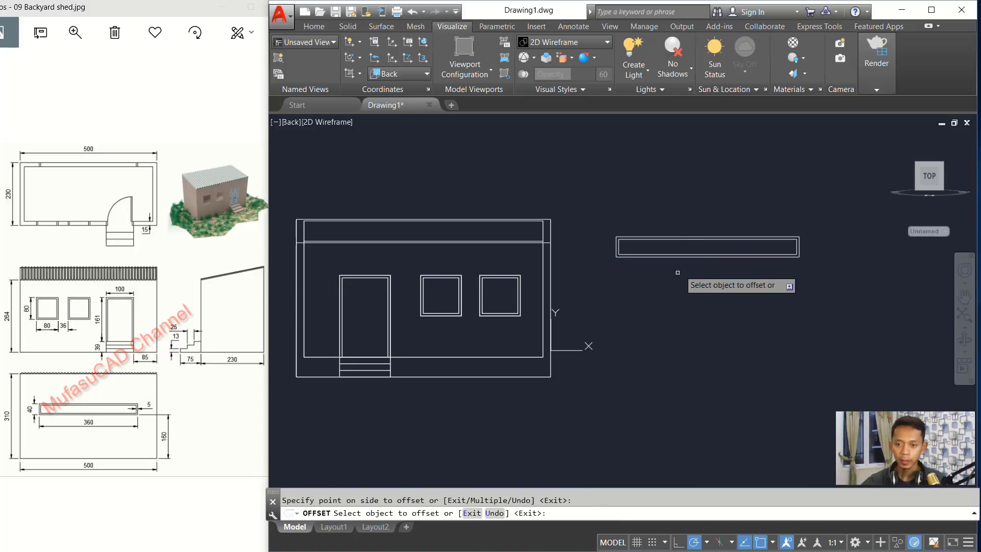
key("Return")
Extrude the long rectangle and its inner offset together by 10
middle_click_drag(663, 286, 753, 267, "shift")
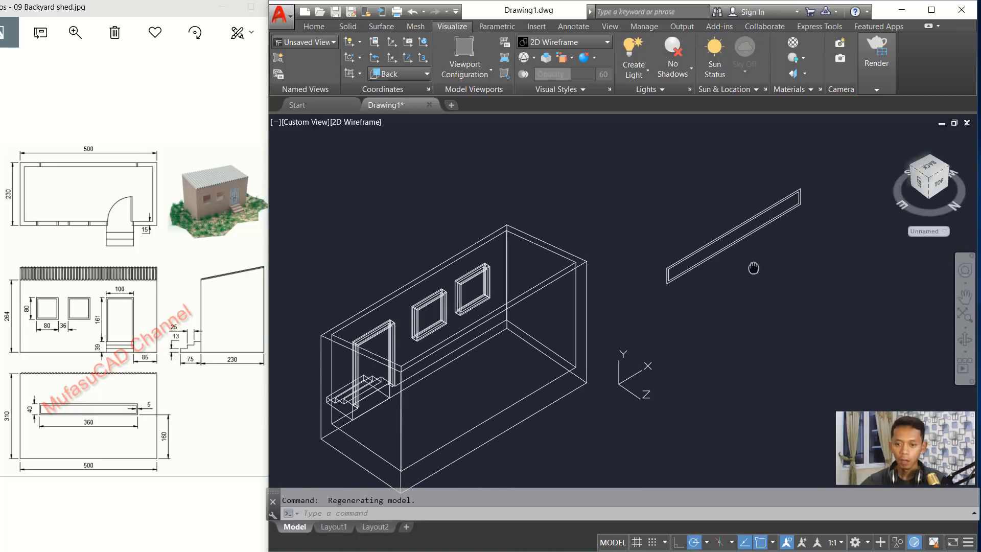
scroll(600, 277, "up", 3)
scroll(613, 280, "up", 2)
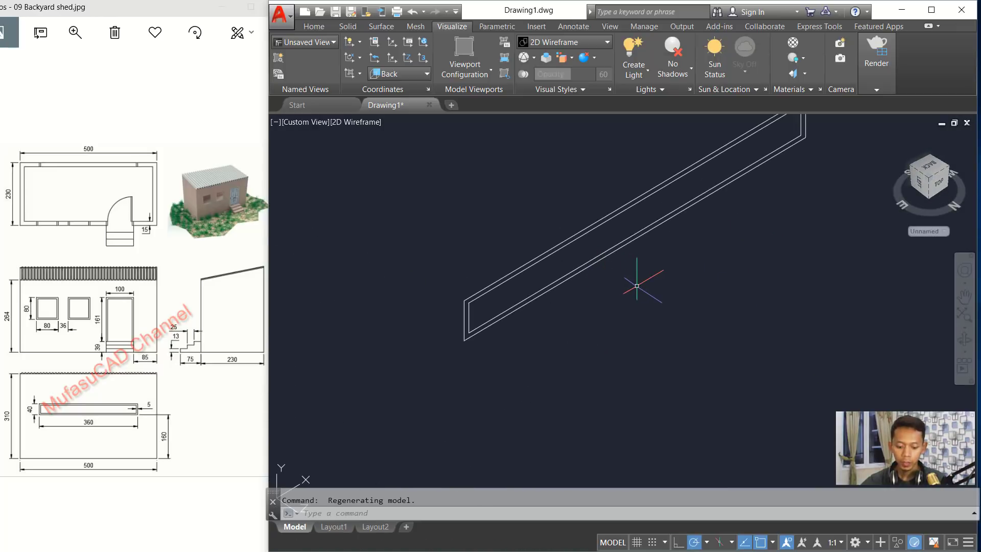
type("ext")
key("Return")
left_click(590, 205)
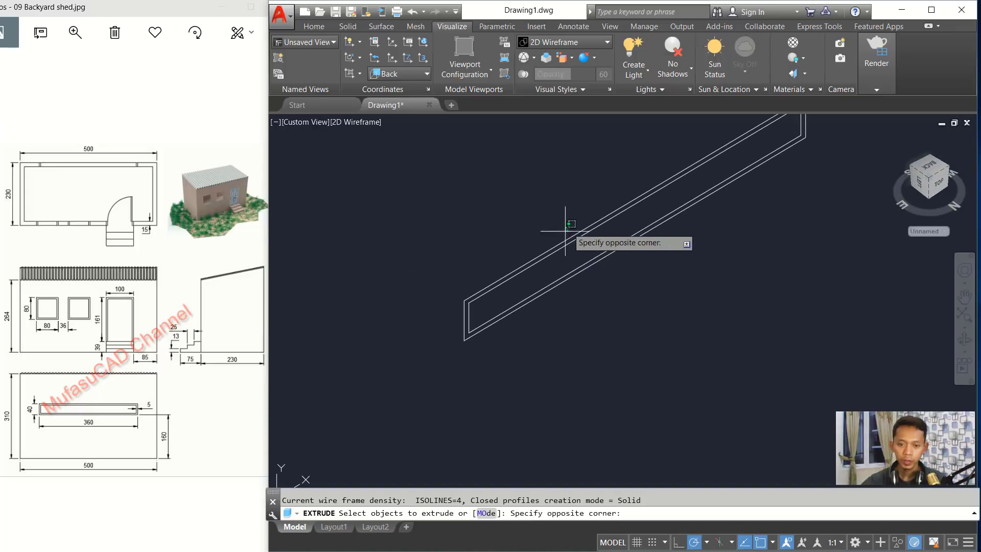
left_click(499, 301)
key("Return")
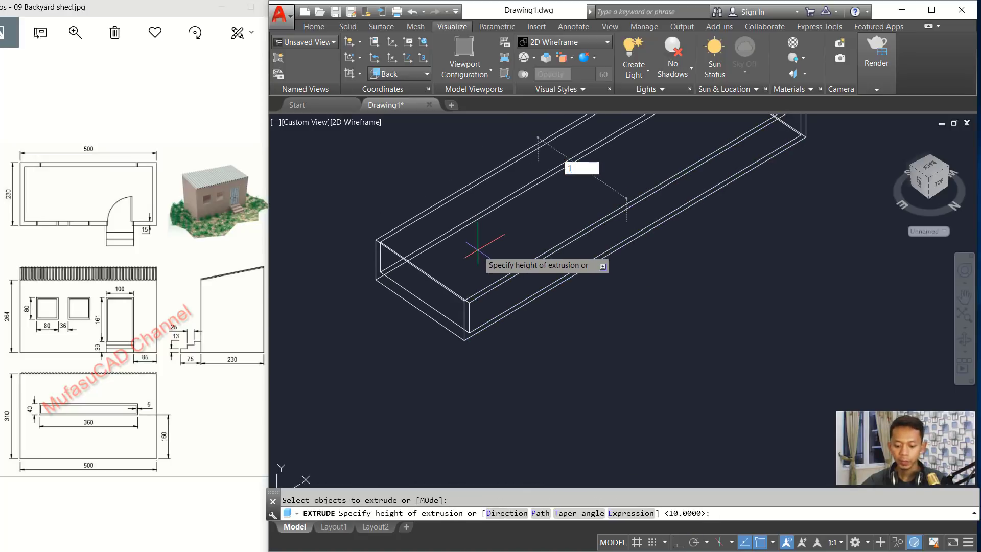
key("Return")
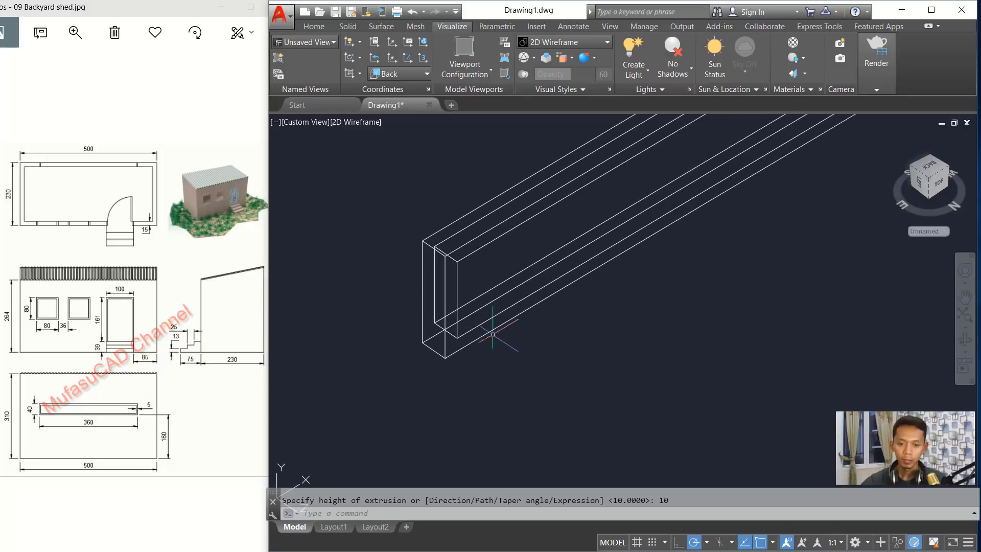
Subtract the inner long extrusion from the outer one to form a hollow rear window frame
type("su")
key("Return")
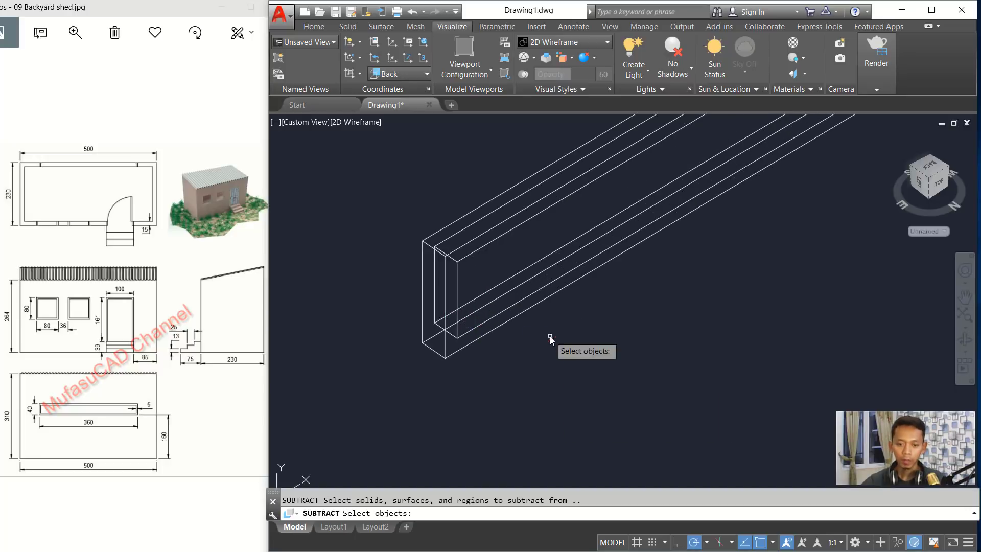
left_click(456, 353)
key("Return")
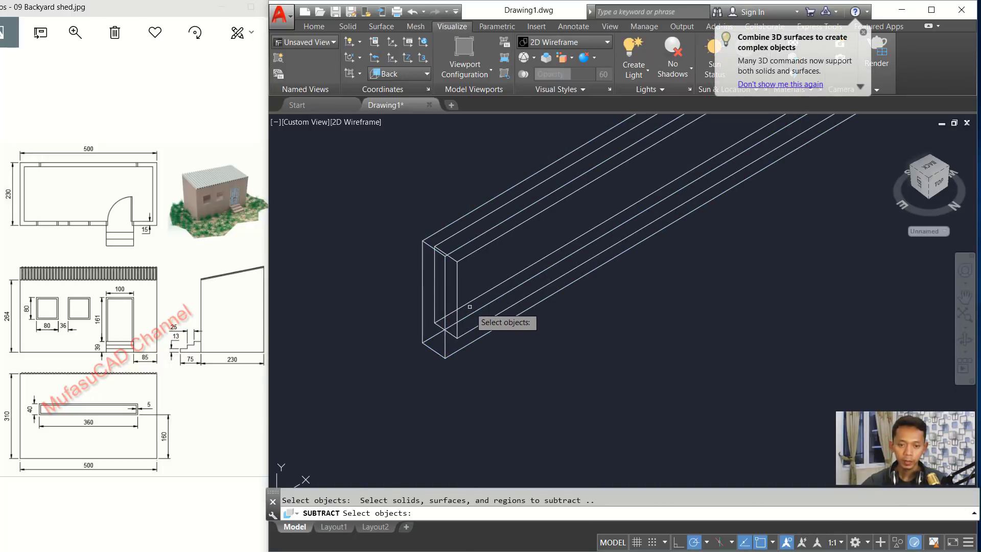
left_click(459, 299)
key("Return")
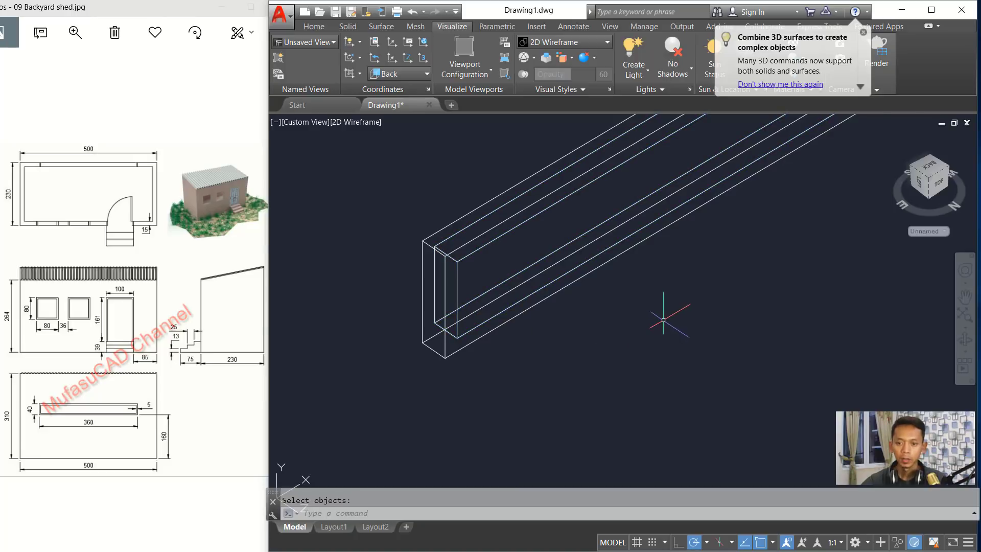
Draw a rectangle over the long frame's outer outline, from one upper corner to the diagonally opposite lower corner
scroll(674, 318, "down", 3)
scroll(729, 318, "down", 2)
middle_click_drag(729, 318, 628, 303)
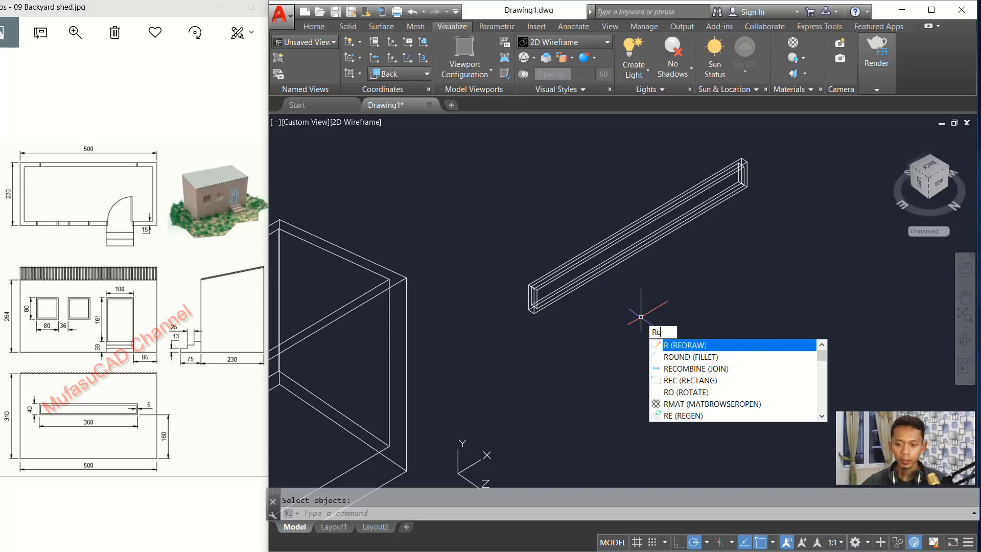
key("Escape")
type("r")
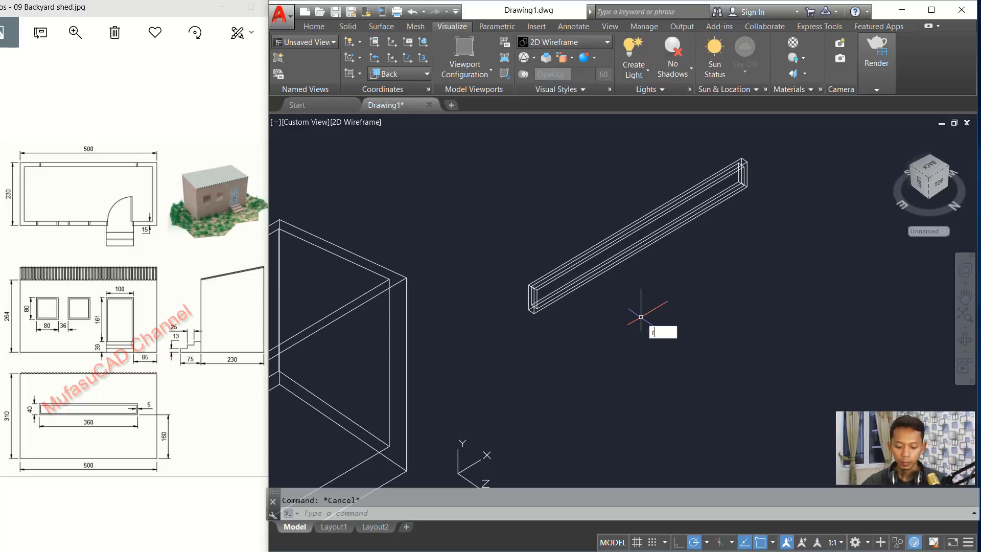
type("ec")
key("Return")
scroll(635, 309, "up", 3)
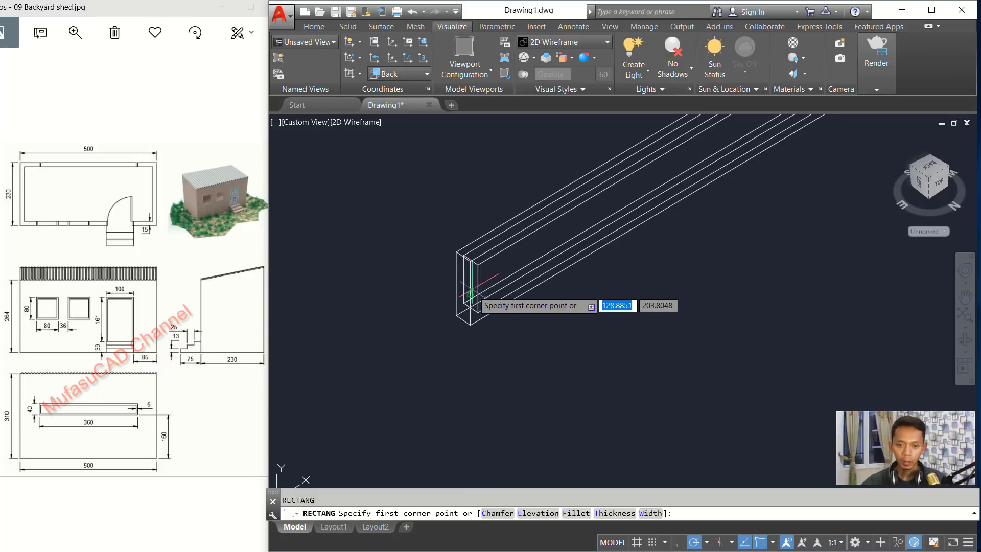
scroll(467, 273, "up", 2)
left_click(460, 212)
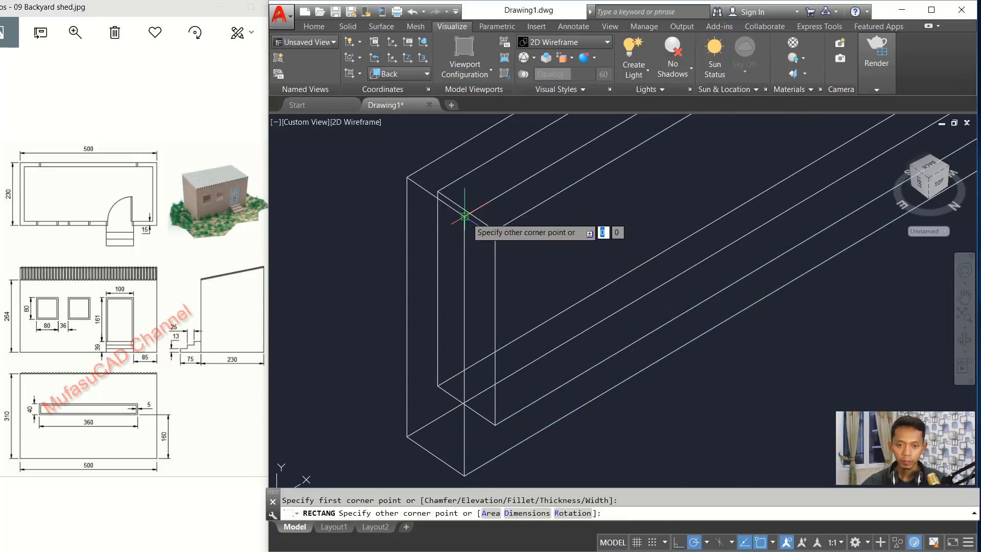
scroll(583, 327, "up", 2)
scroll(583, 327, "down", 5)
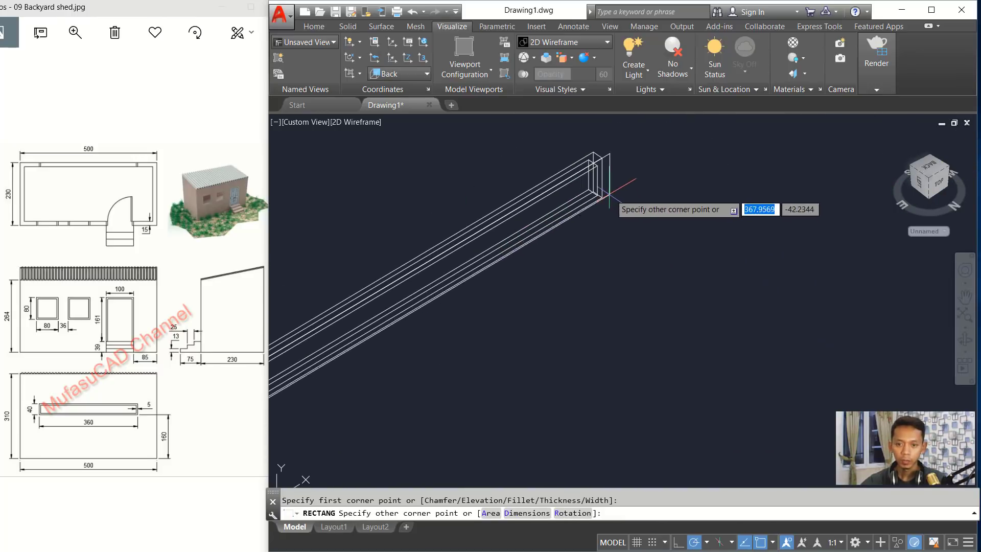
left_click(603, 194)
scroll(627, 275, "down", 2)
middle_click_drag(618, 300, 659, 277)
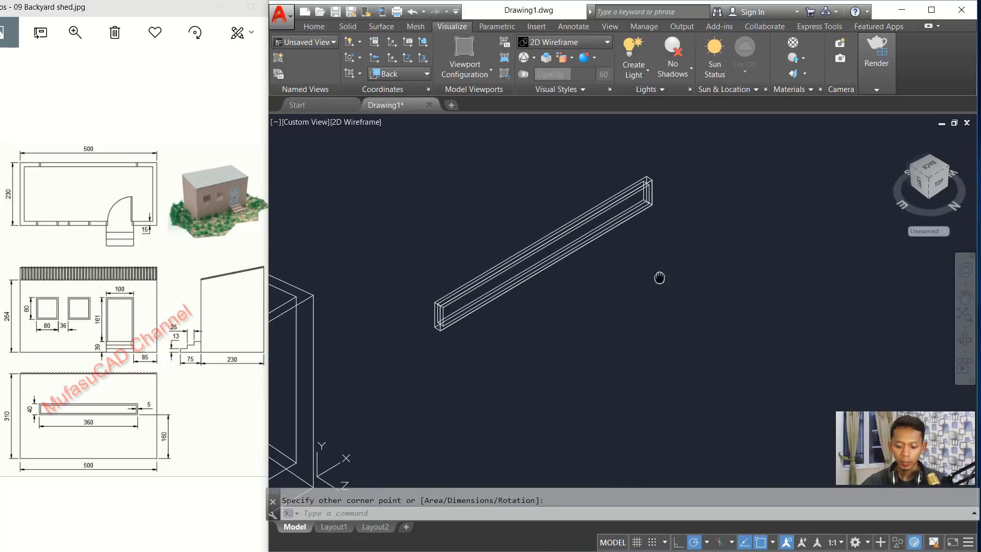
Move the new rectangle from its lower edge midpoint to the midpoint of the shed's rear bottom edge
type("m")
key("Return")
type("l")
key("Return")
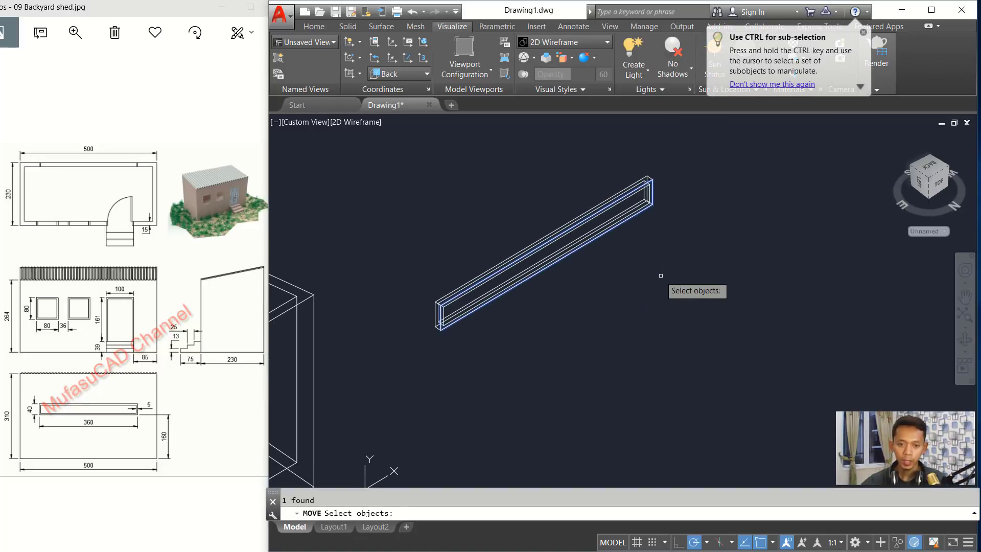
key("Return")
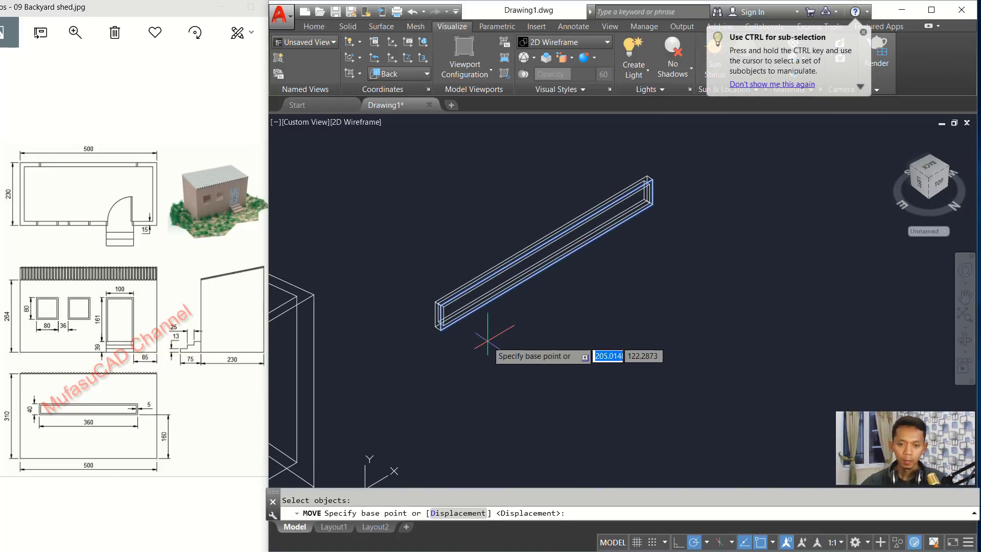
left_click(547, 258)
scroll(562, 322, "down", 2)
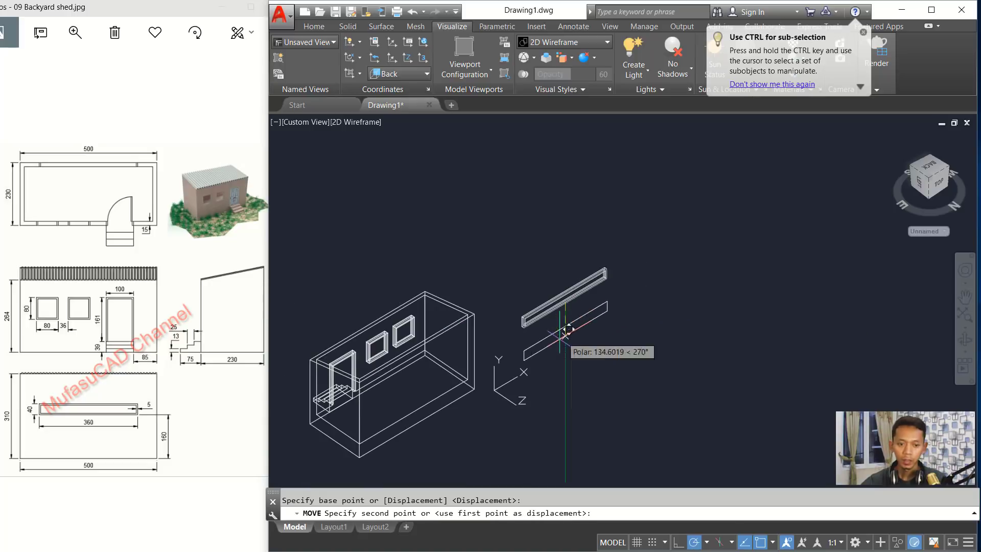
middle_click_drag(569, 326, 653, 251)
scroll(507, 339, "up", 5)
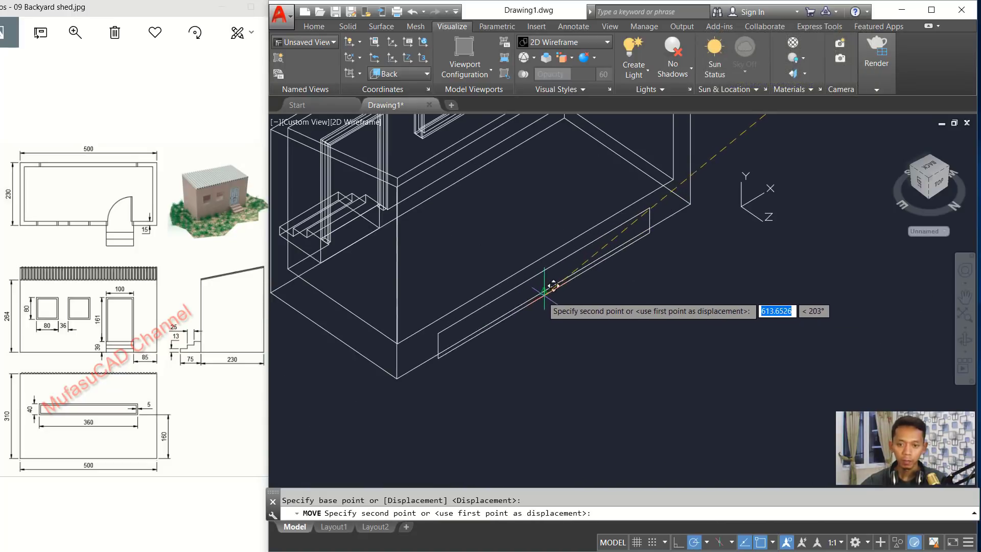
left_click(546, 290)
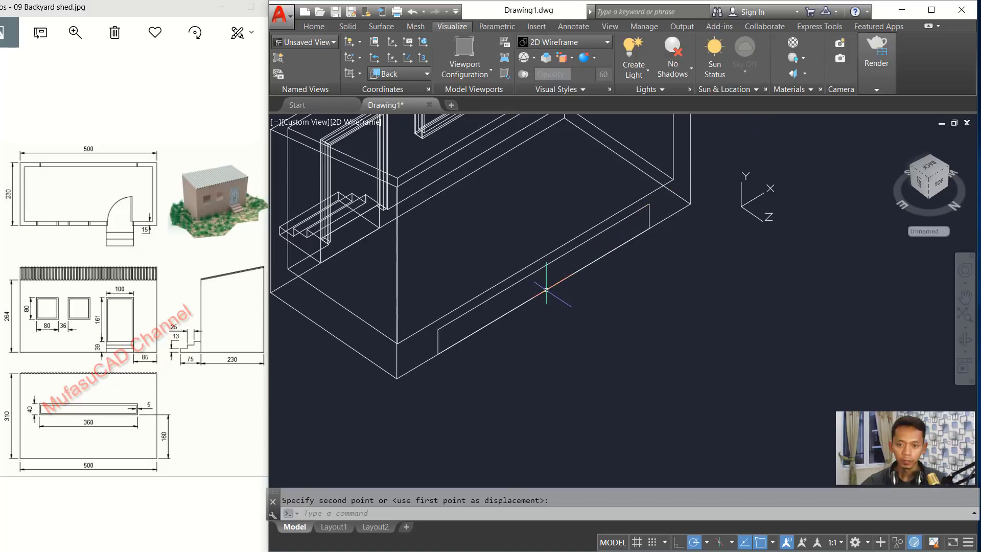
Move the rectangle straight up the rear wall by 160
mouse_move(613, 303)
middle_mouse_down("shift")
mouse_move(565, 273)
mouse_move(532, 270)
mouse_move(605, 301)
middle_mouse_up("shift")
type("m")
key("Return")
type("l")
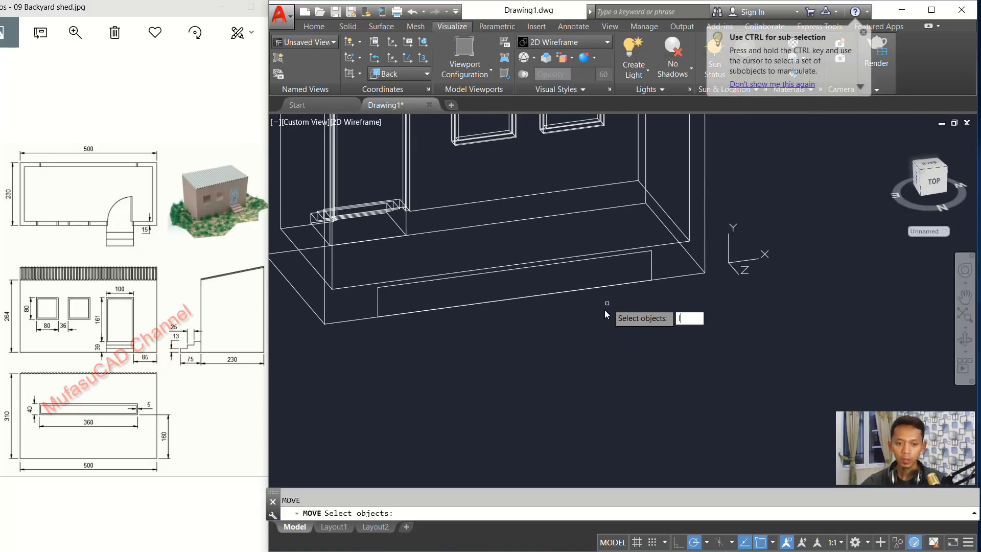
key("Return")
key("Return")
left_click(627, 376)
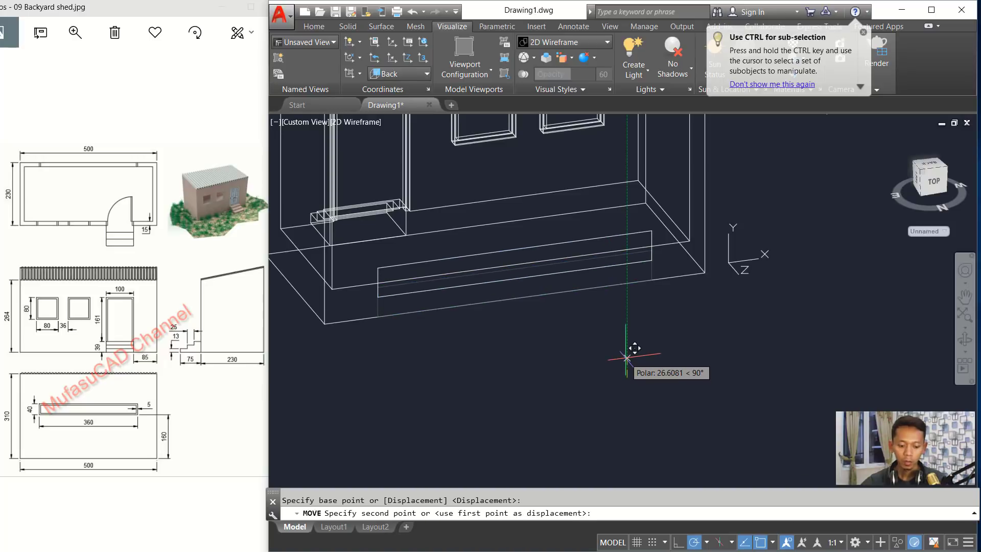
type("160")
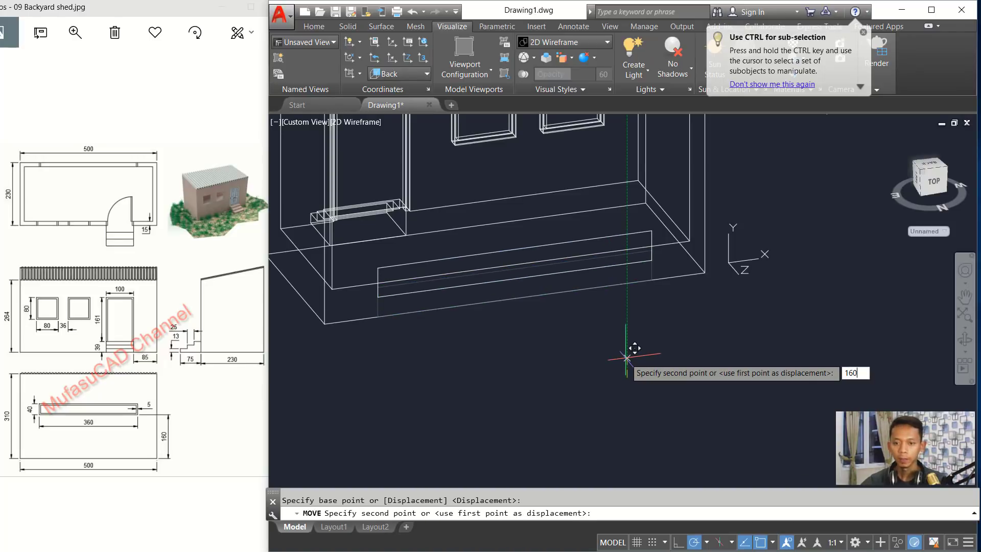
key("Return")
Extrude the rectangle on the rear wall inward through the wall's thickness
middle_click_drag(628, 339, 605, 340, "shift")
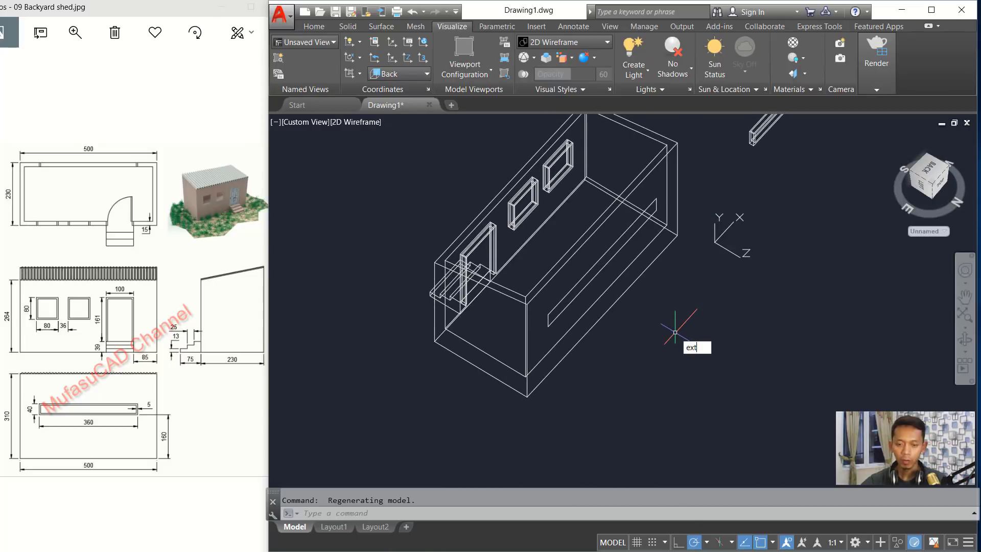
key("Return")
left_click(596, 279)
key("Return")
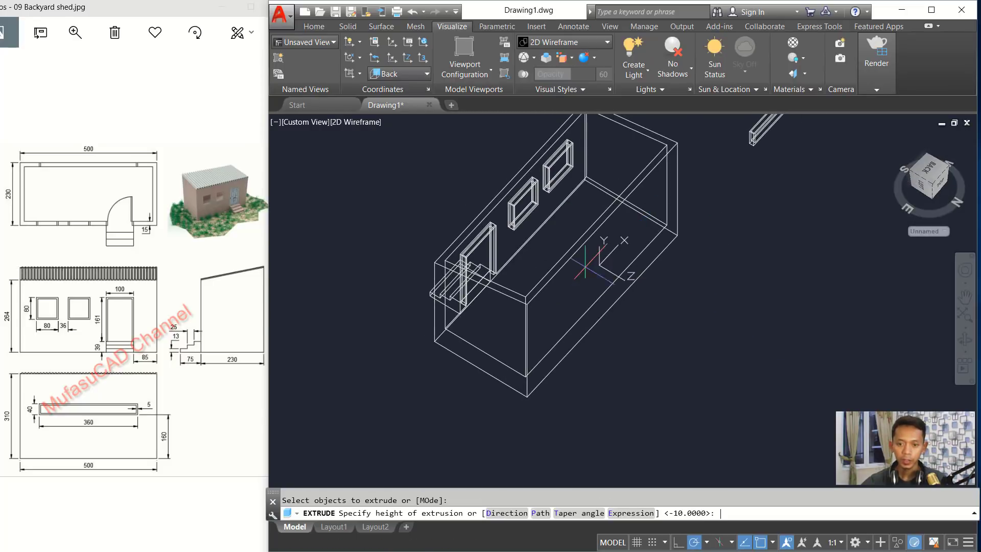
left_click(566, 264)
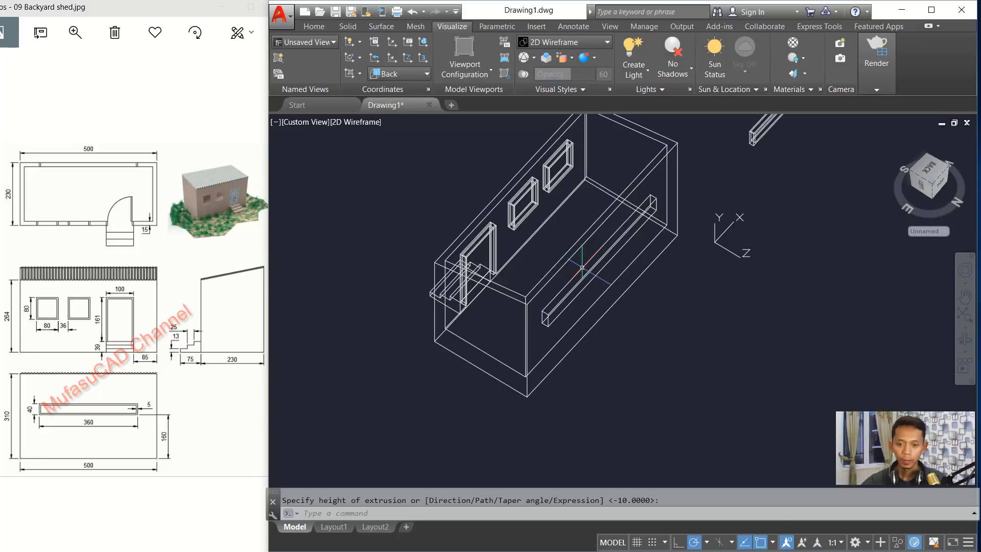
Subtract the long box from the shed walls to cut the rear opening, and set the visual style to Shaded with edges
middle_click_drag(582, 268, 615, 289, "shift")
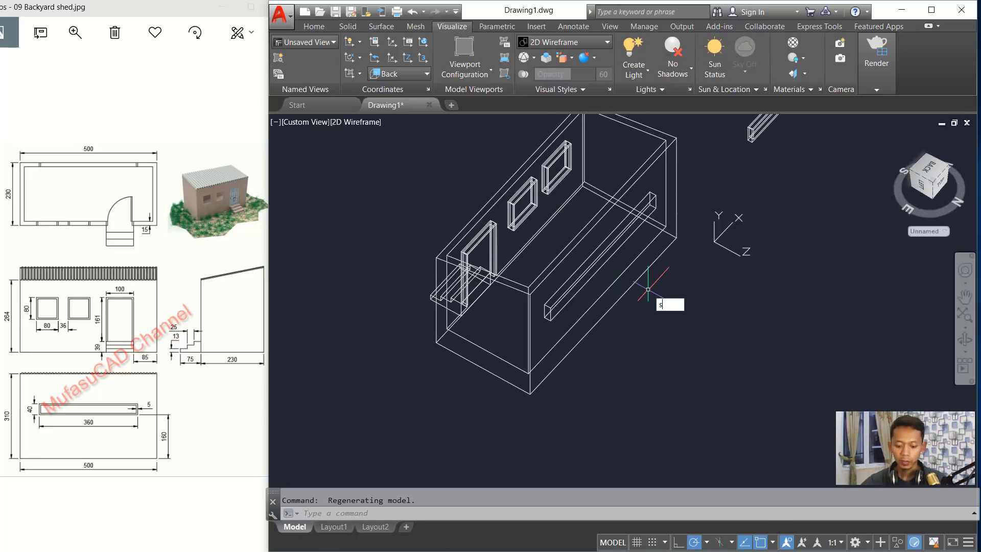
key("Return")
left_click(609, 331)
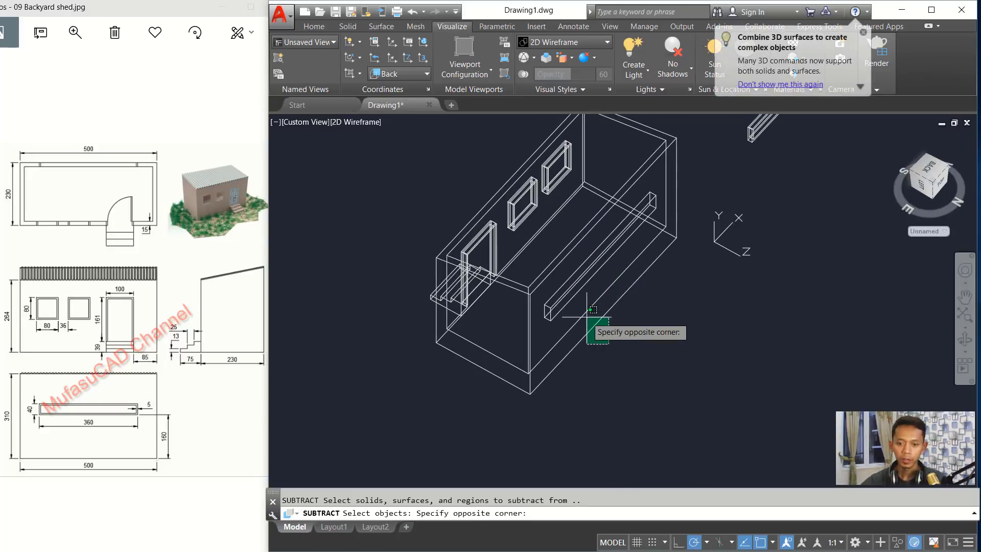
left_click(590, 323)
key("Return")
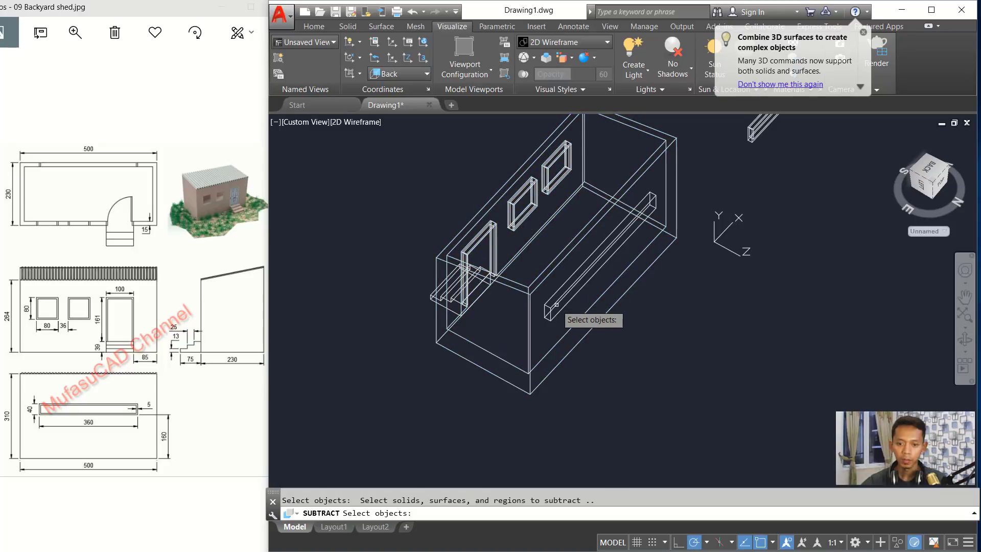
left_click(556, 304)
key("Return")
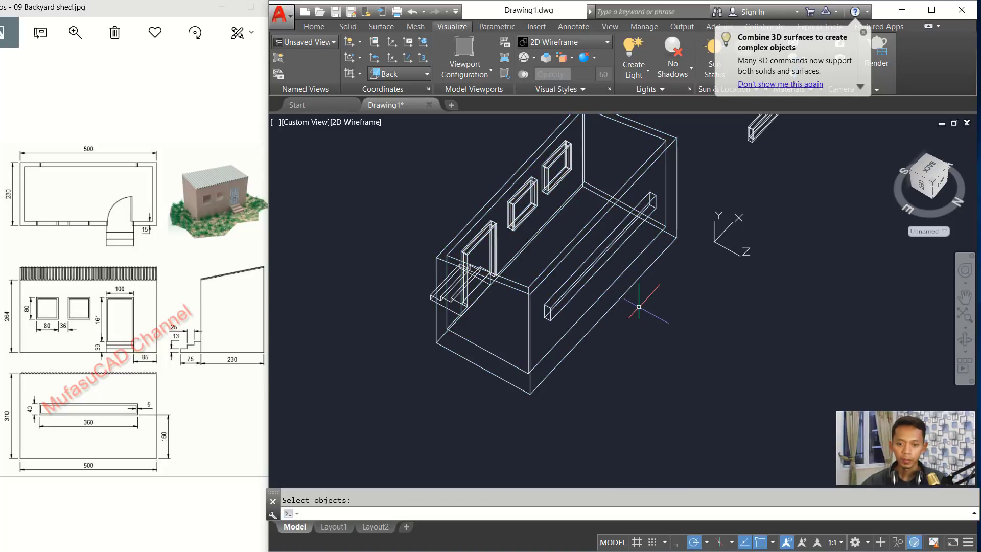
left_click(357, 123)
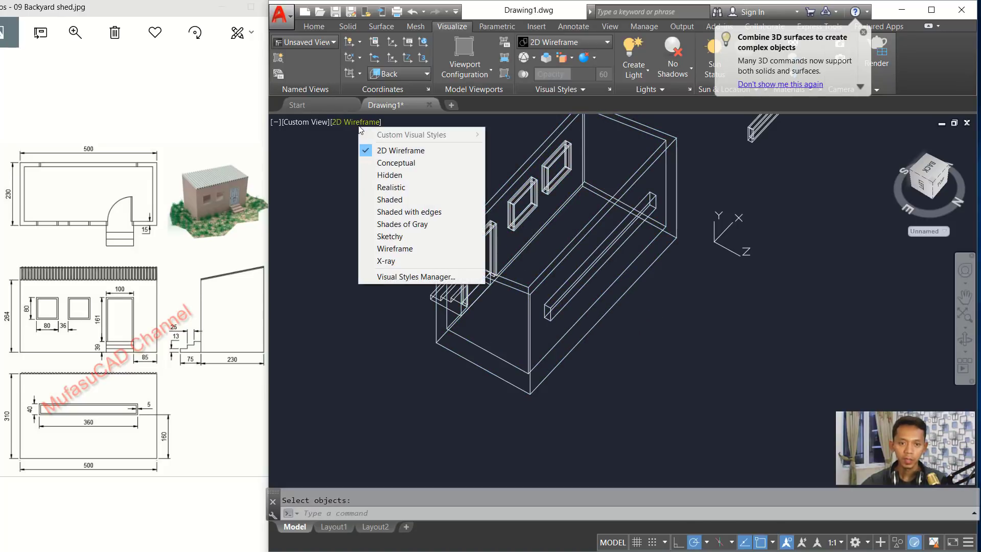
left_click(418, 212)
Move the long frame from the midpoint of its lower corner's depth edge to the midpoint of the rear opening's matching edge
middle_click_drag(739, 237, 657, 274)
scroll(684, 255, "up", 4)
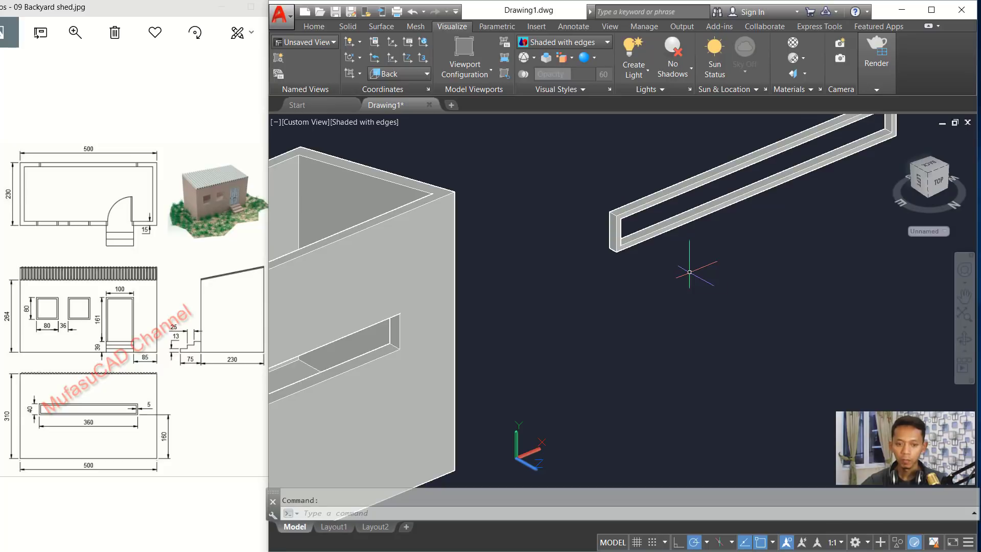
type("m")
key("Return")
left_click(710, 250)
left_click(655, 185)
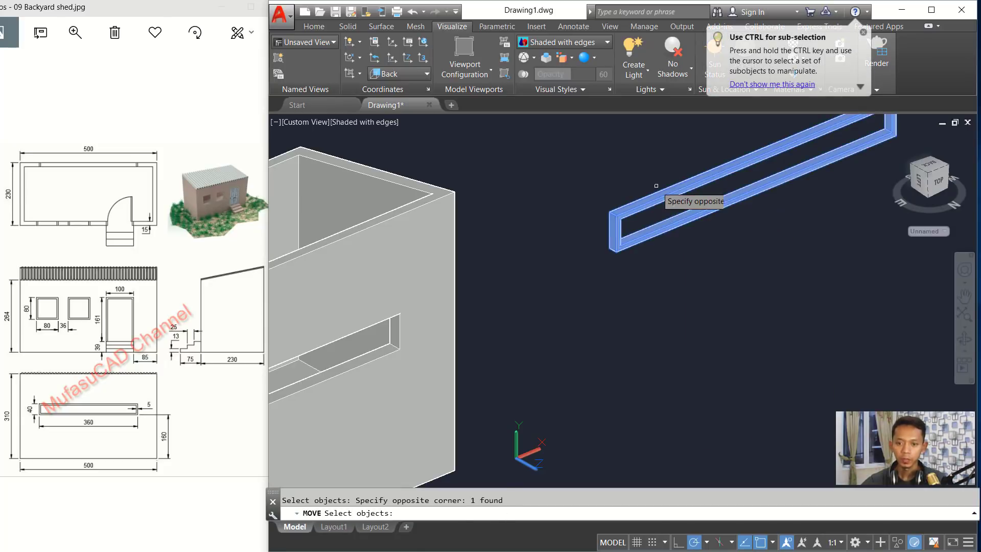
key("Return")
scroll(618, 265, "up", 3)
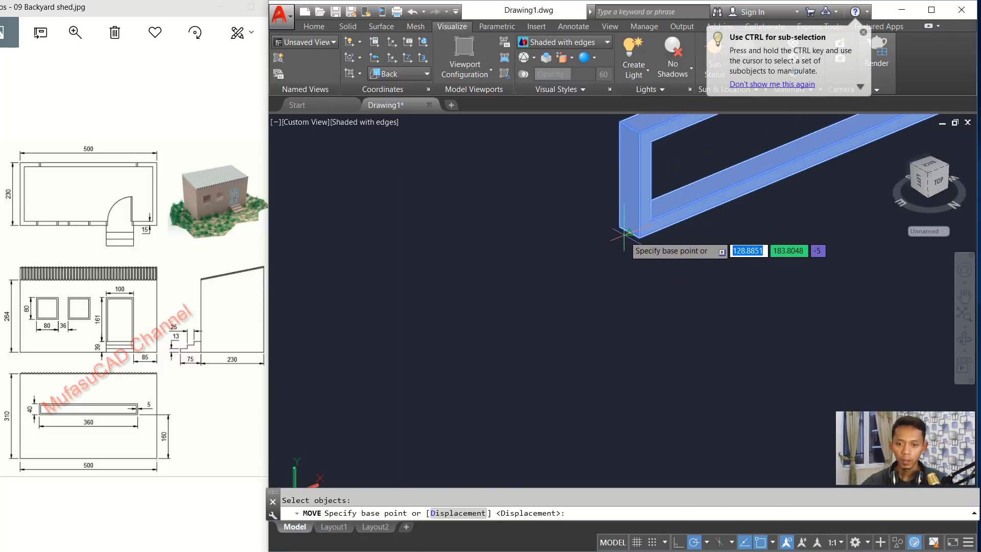
left_click(624, 232)
scroll(624, 232, "down", 5)
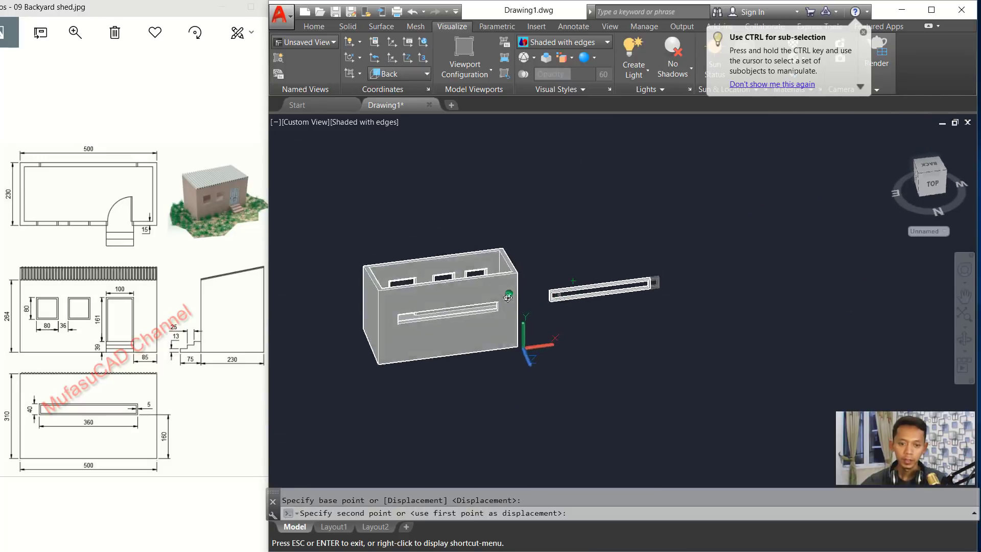
scroll(462, 285, "up", 6)
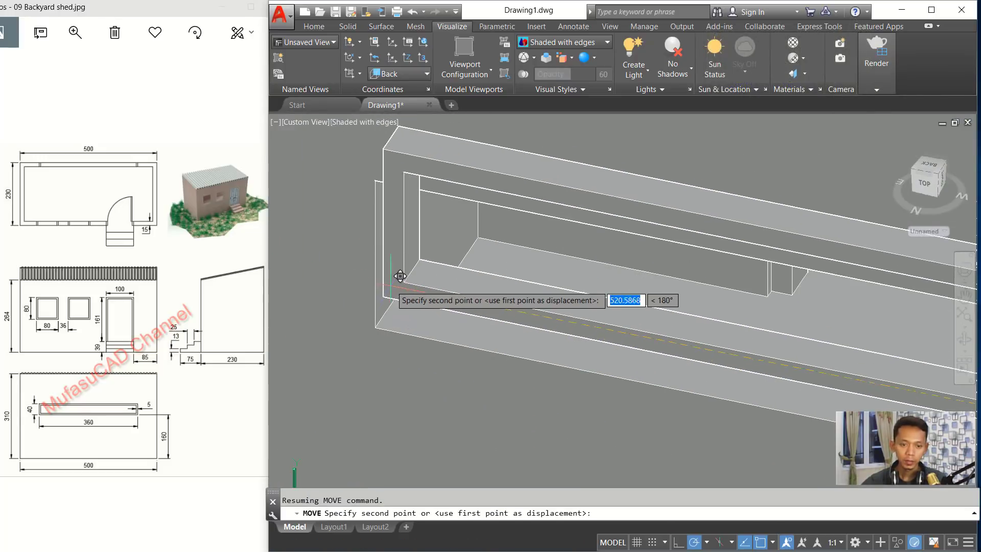
left_click(387, 314)
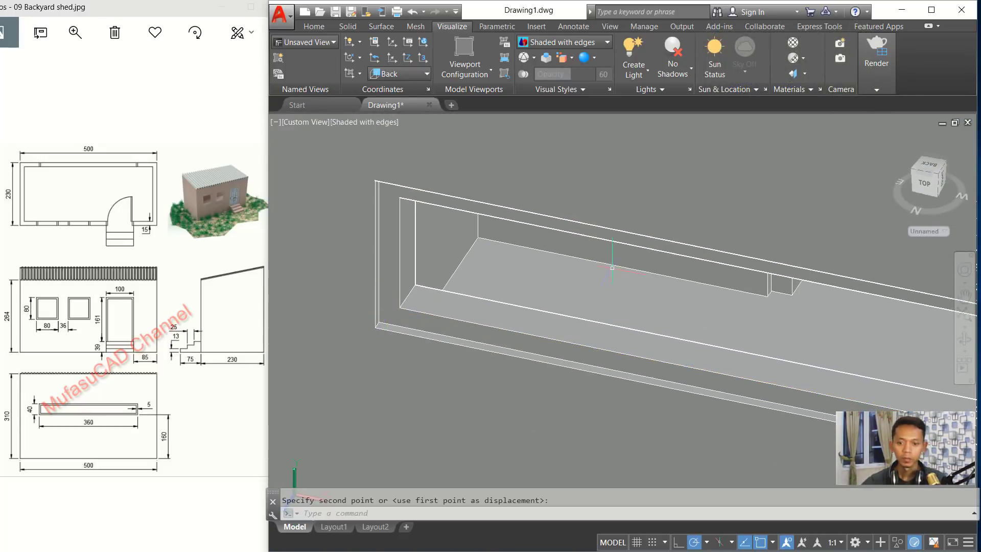
Switch the shed model to the Front view
scroll(612, 267, "down", 8)
middle_click_drag(715, 266, 554, 237, "shift")
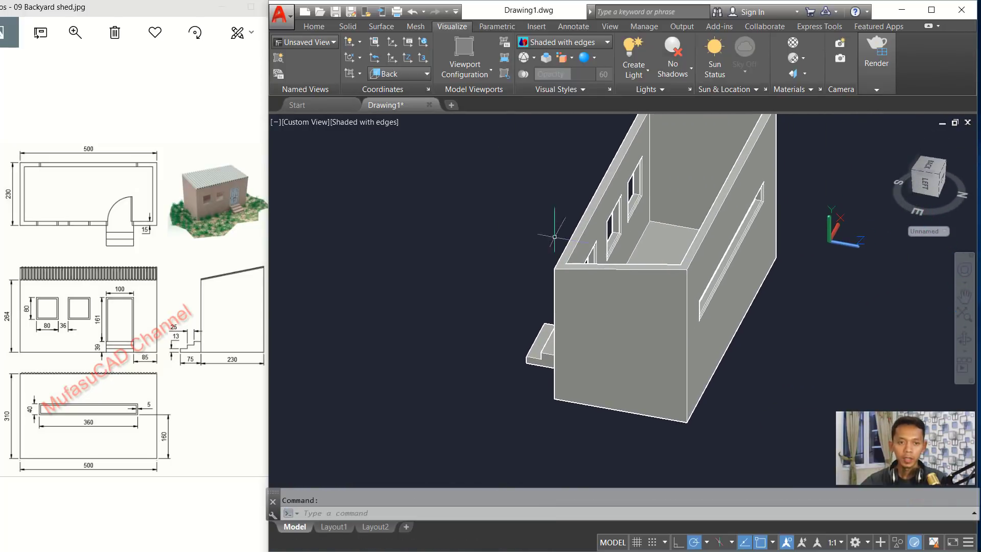
left_click(318, 128)
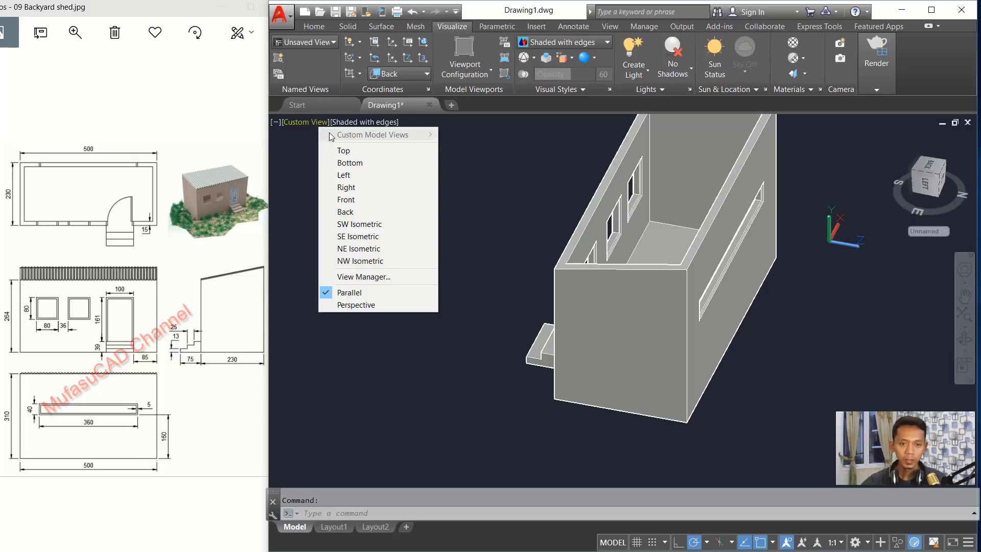
left_click(355, 201)
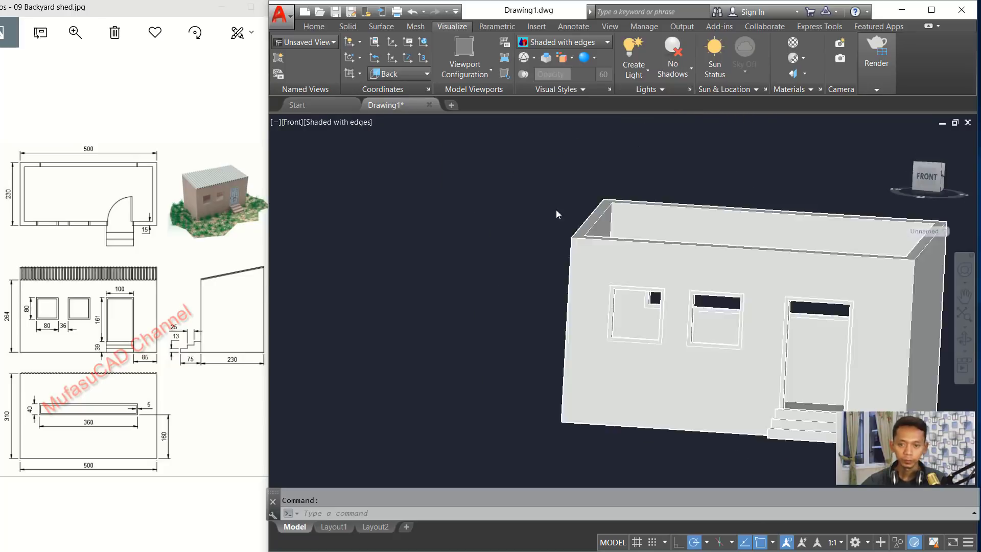
middle_click_drag(787, 225, 456, 234)
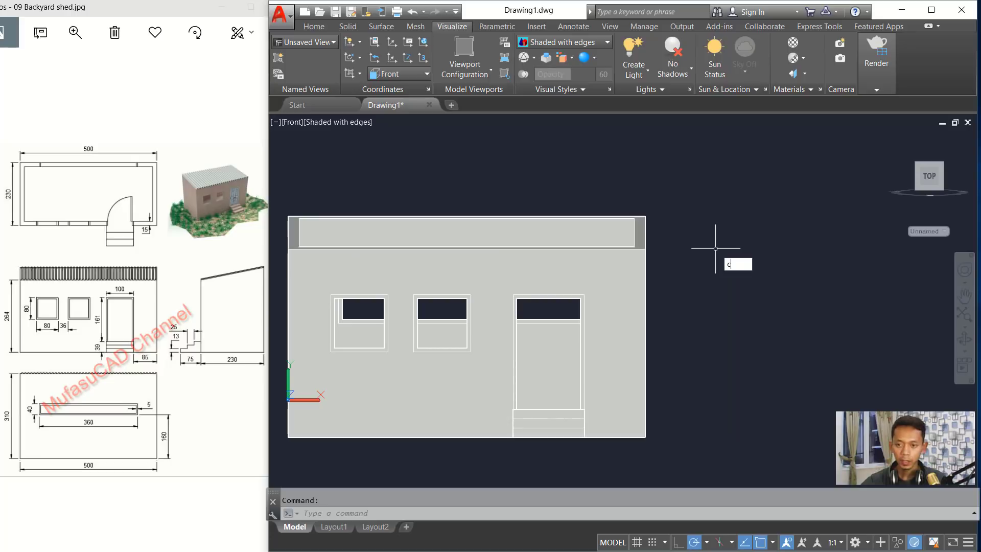
Draw a circle with a radius of 5 in the empty space beside the shed's upper right corner
key("Return")
left_click(732, 235)
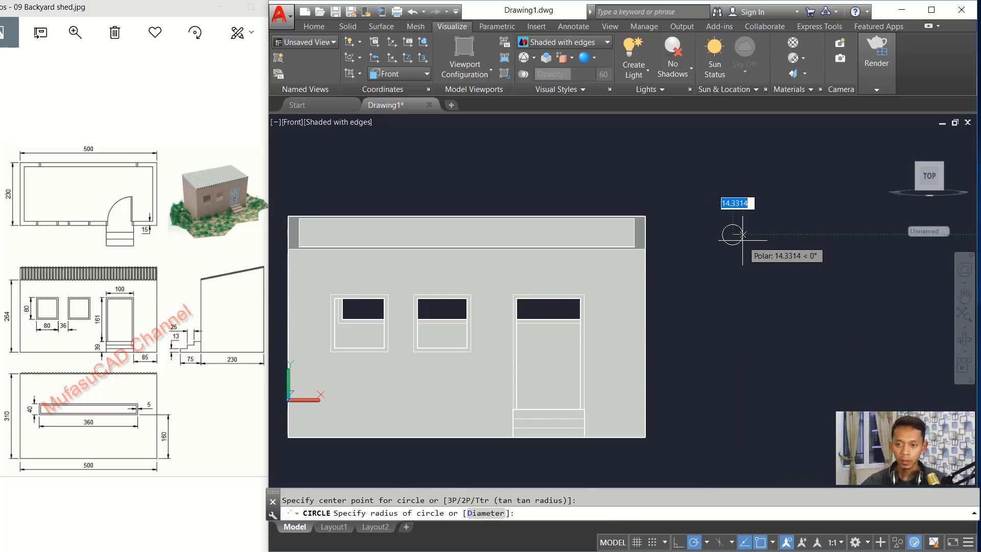
key("Return")
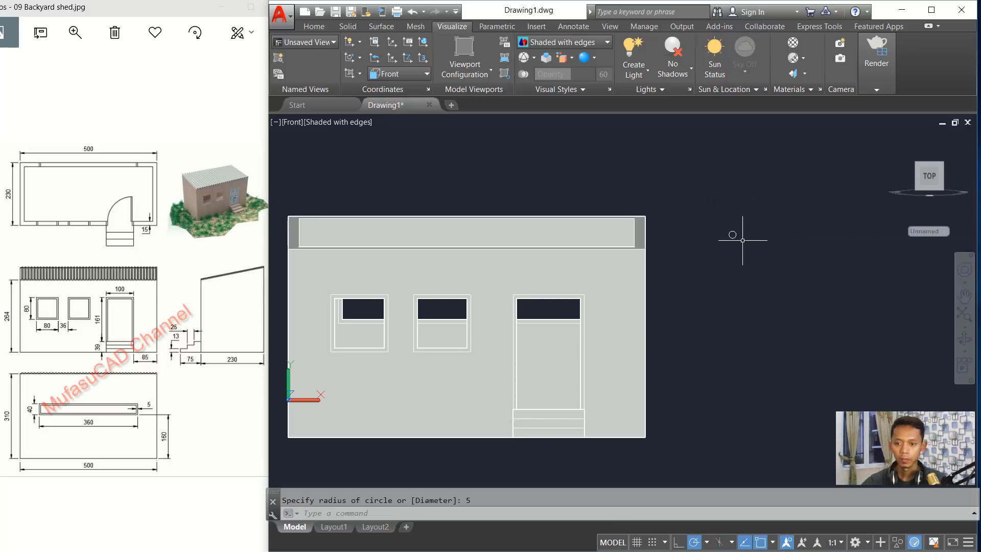
Draw a horizontal line from the circle's left quadrant through its centre to just beyond its right side
scroll(673, 245, "up", 6)
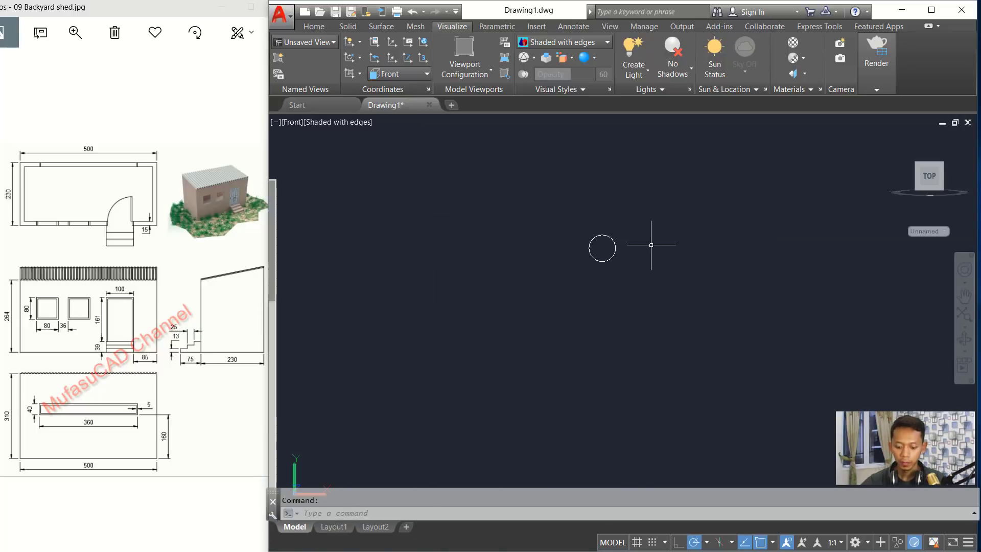
scroll(651, 245, "up", 3)
type("L")
key("Return")
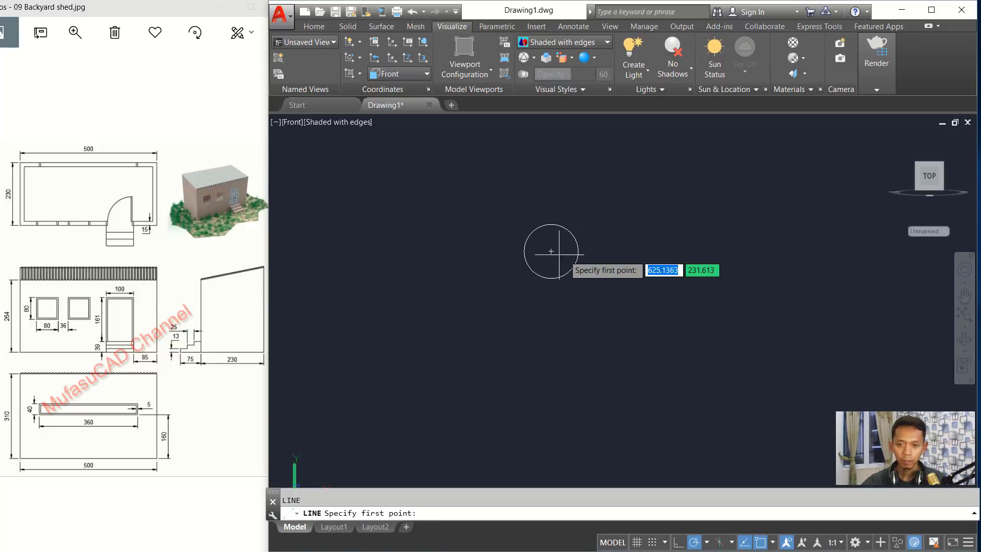
left_click(525, 251)
left_click(594, 250)
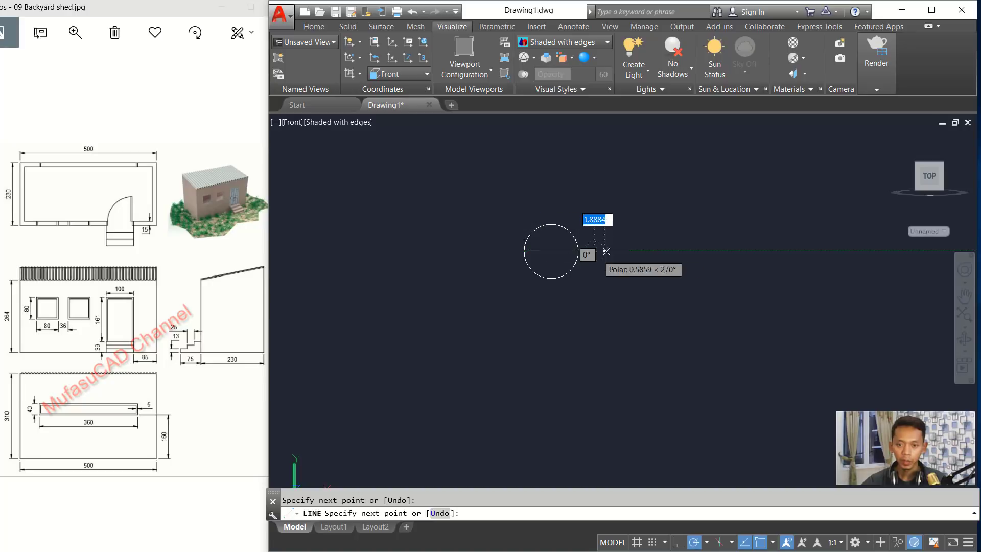
key("Return")
Move the horizontal line straight up by about 1.4 units so it crosses the circle above its centre
scroll(577, 237, "up", 2)
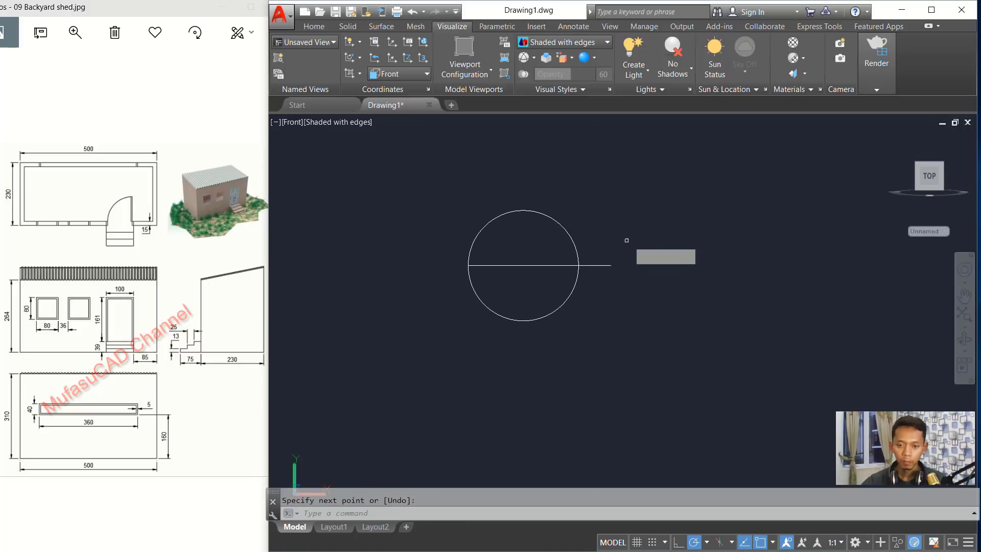
type("m")
key("Return")
left_click(637, 241)
left_click(617, 282)
key("Return")
left_click(676, 297)
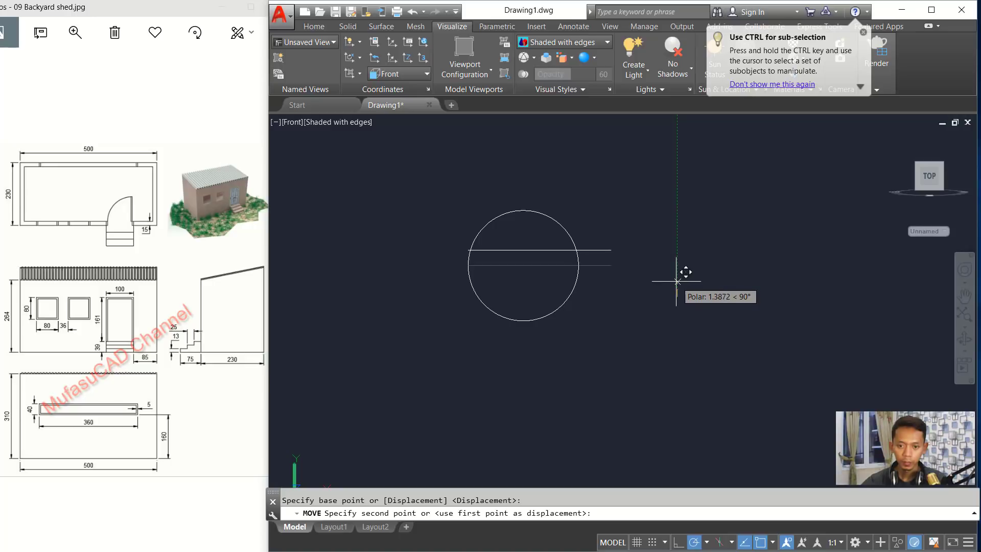
left_click(677, 281)
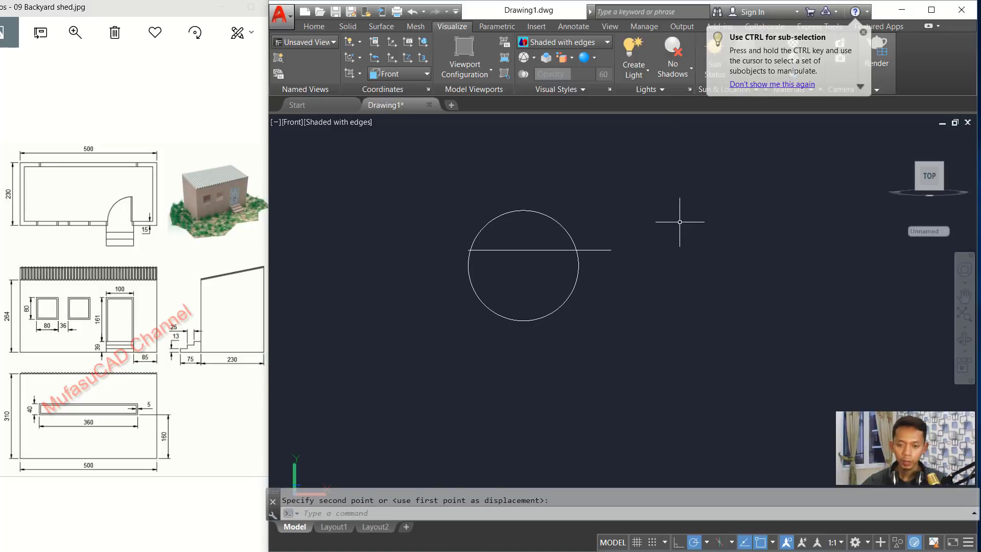
Trim away the part of the circle below the line, and delete the line to leave only the upper arc
type("tr")
key("Return")
key("Return")
left_click(613, 314)
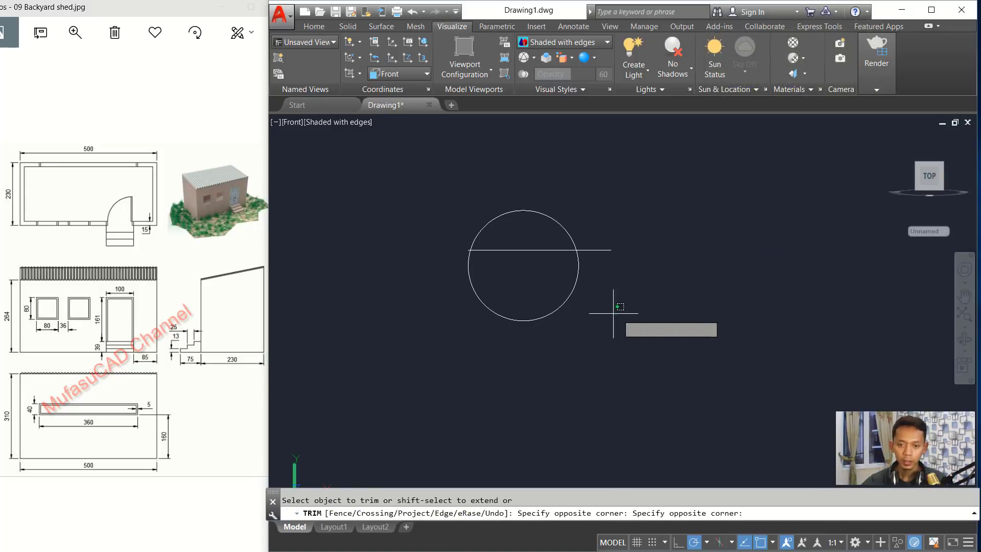
left_click(549, 281)
key("Return")
left_click(632, 225)
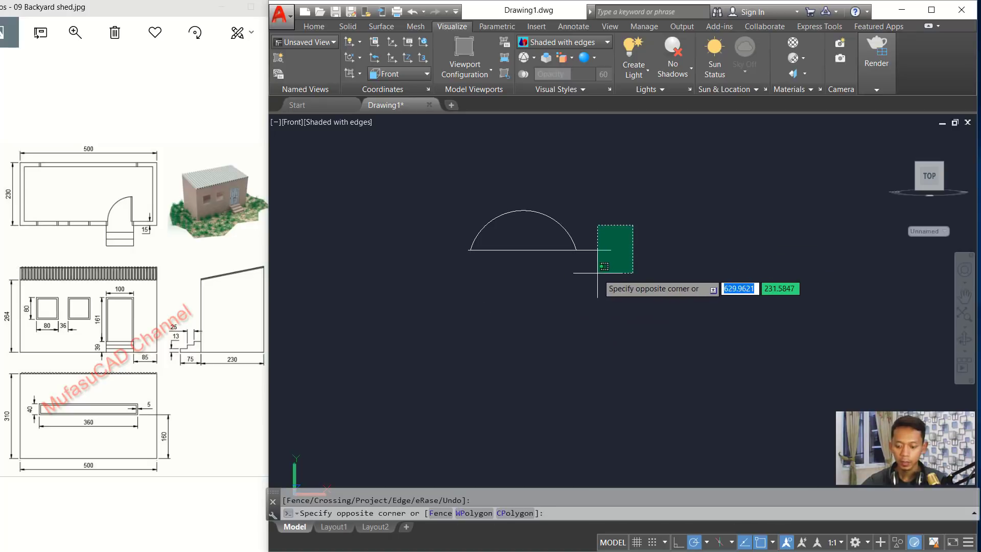
left_click(596, 275)
key("Delete")
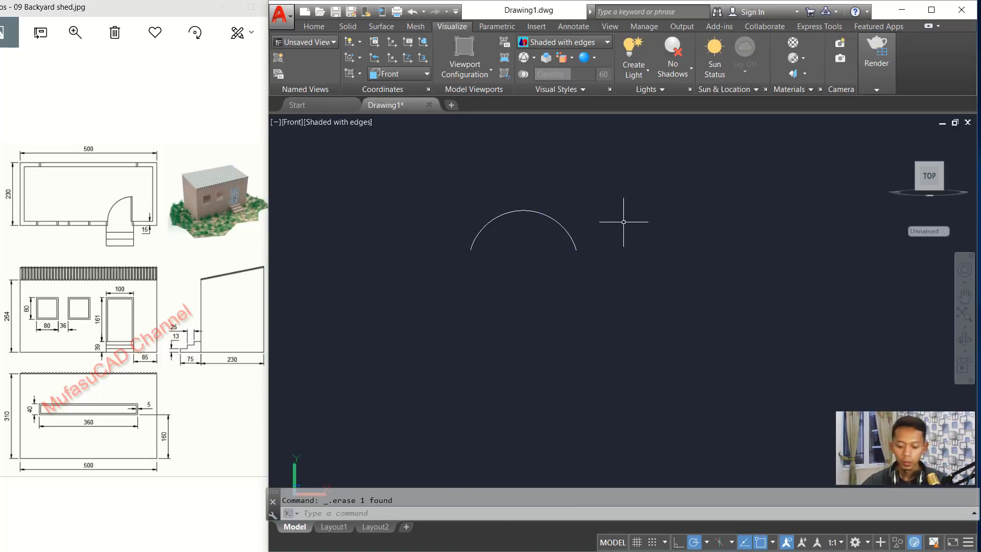
Mirror the arc about a horizontal line through its right endpoint, keeping the source arc
type("i")
key("Return")
left_click(609, 201)
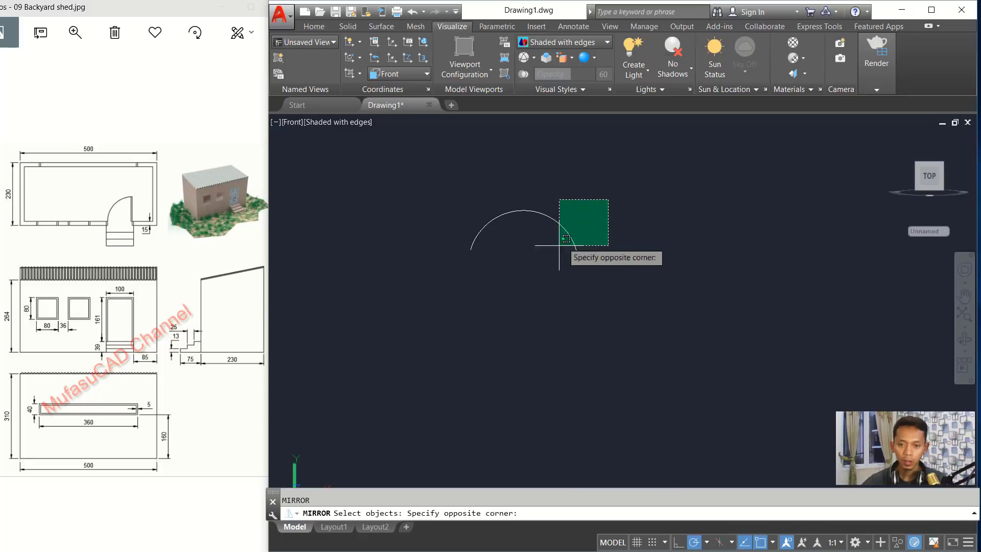
left_click(570, 275)
key("Return")
left_click(577, 251)
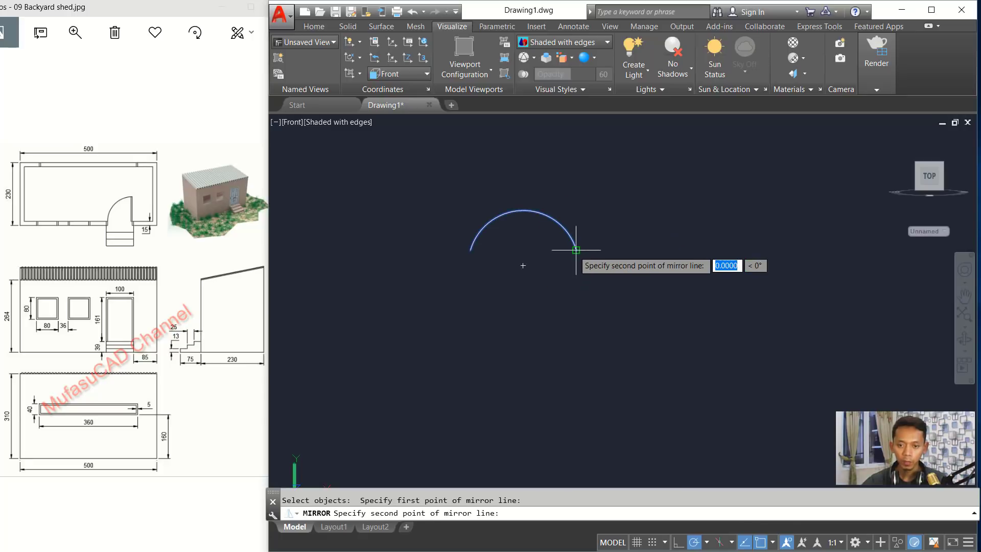
left_click(622, 250)
key("Return")
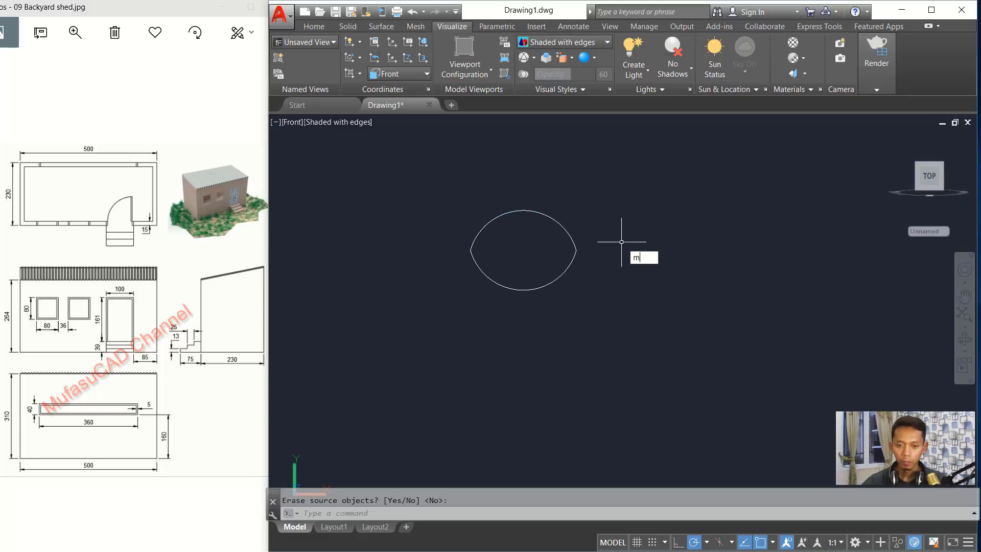
Move the lower arc from its left endpoint to the upper arc's right endpoint to form an S-shaped wave
key("Return")
left_click(557, 314)
left_click(513, 240)
key("Return")
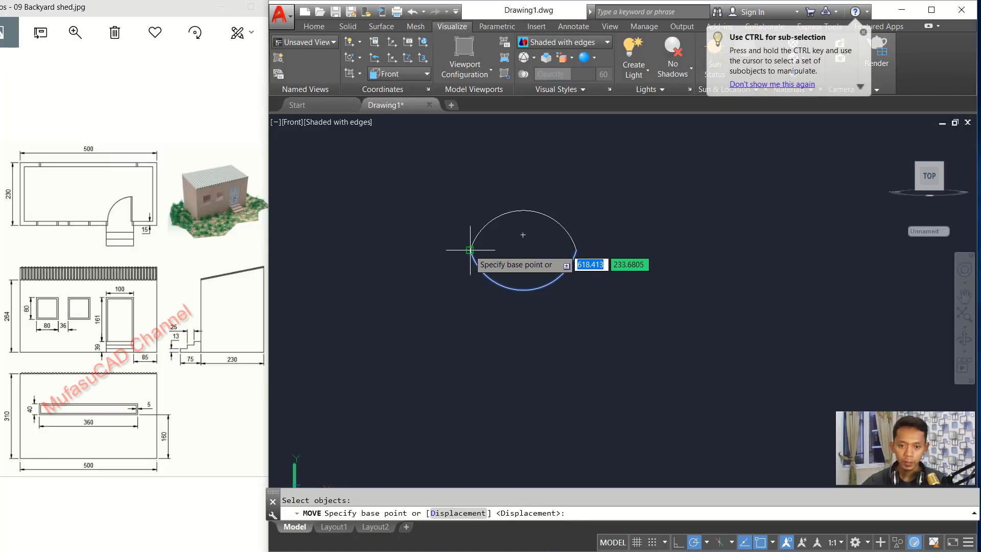
left_click(469, 250)
left_click(576, 250)
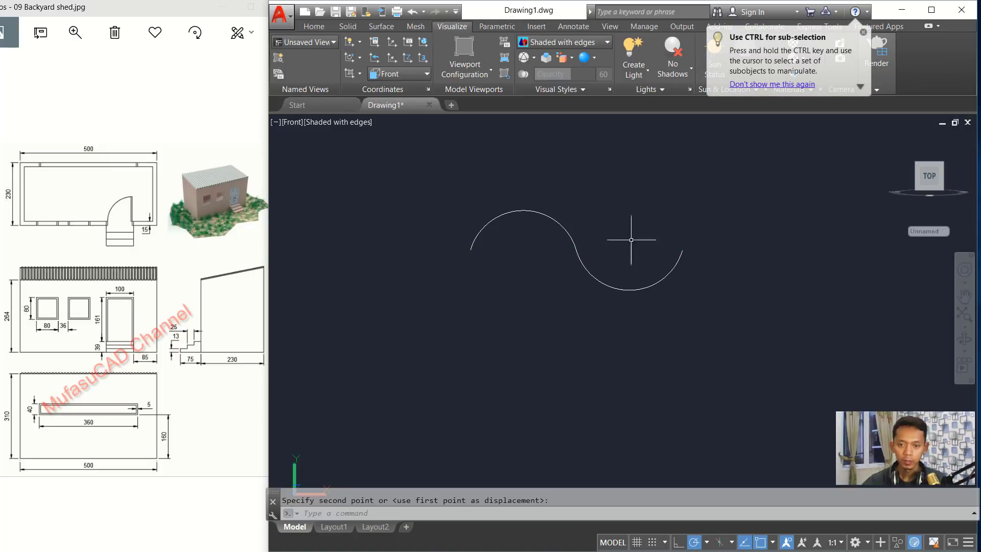
Set the visual style to 2D Wireframe
scroll(631, 239, "down", 8)
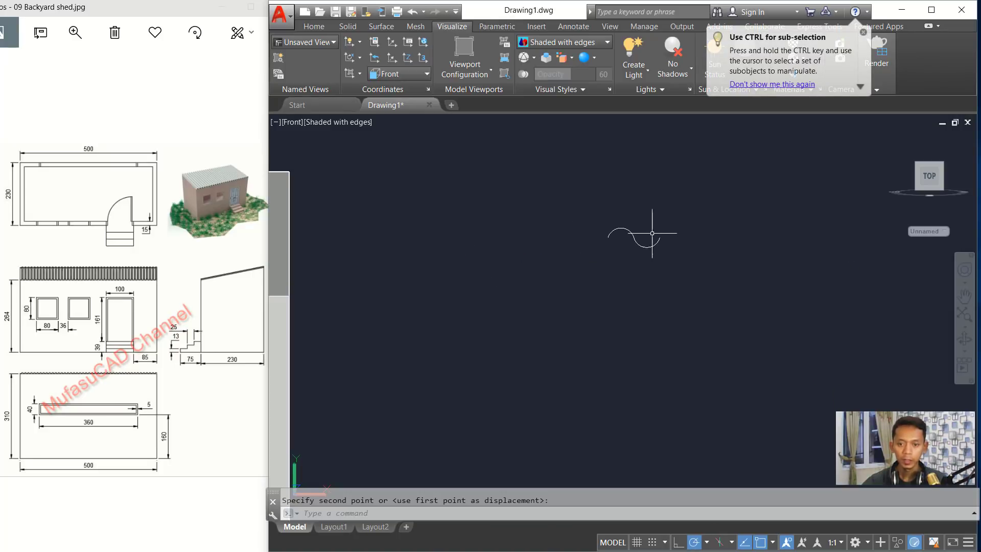
left_click(351, 120)
left_click(376, 150)
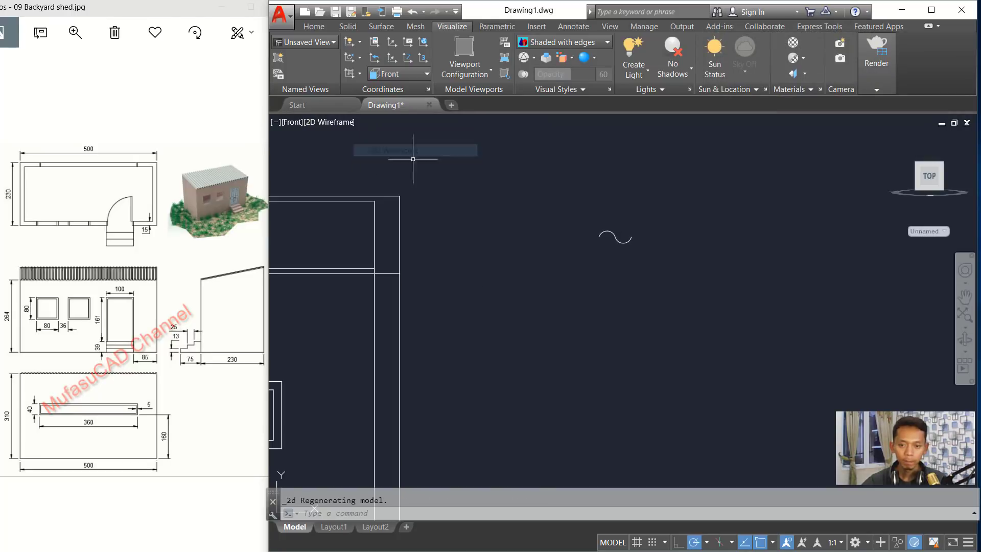
scroll(643, 254, "up", 2)
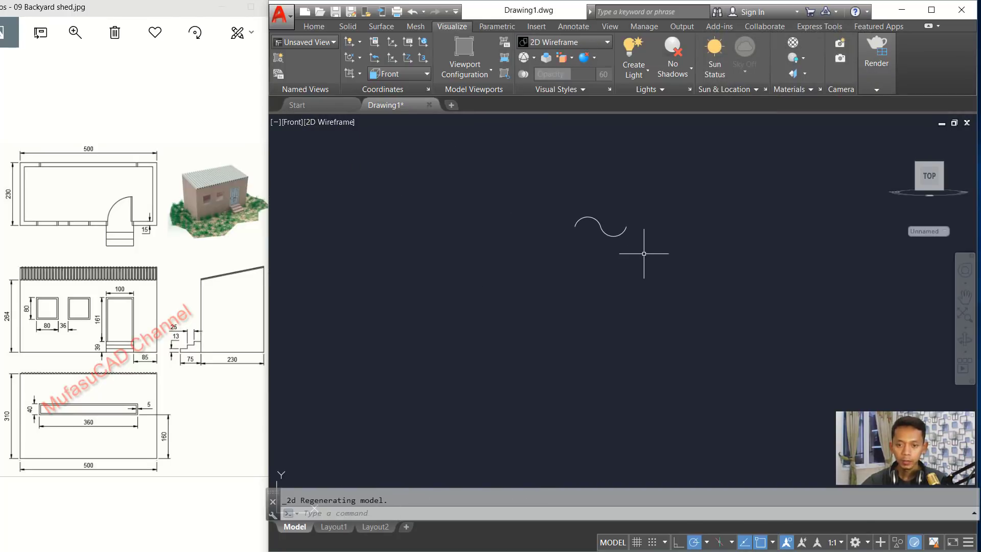
Move both wave arcs from the lowest point of the lower arc to the shed's upper right corner
scroll(644, 253, "down", 1)
type("m")
key("Return")
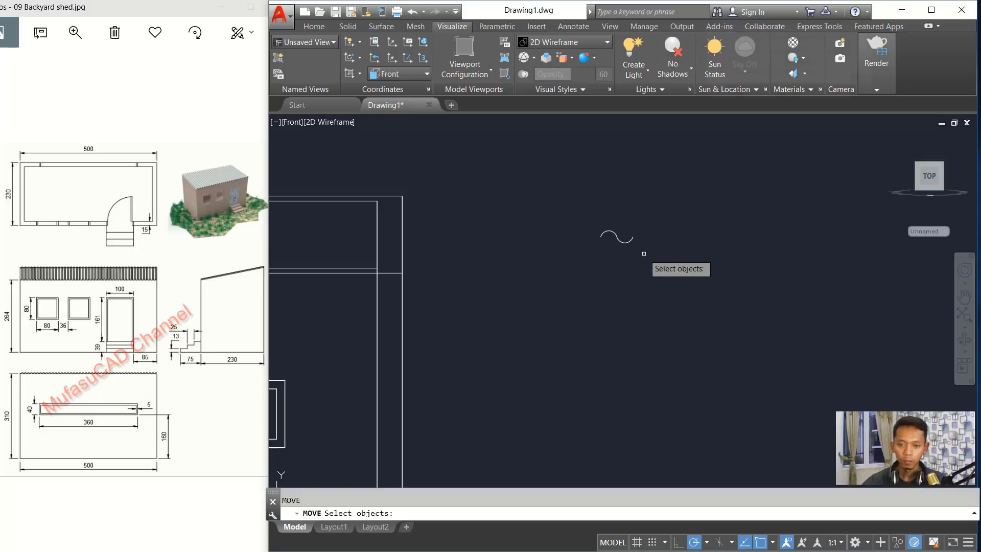
left_click(658, 207)
left_click(564, 251)
key("Return")
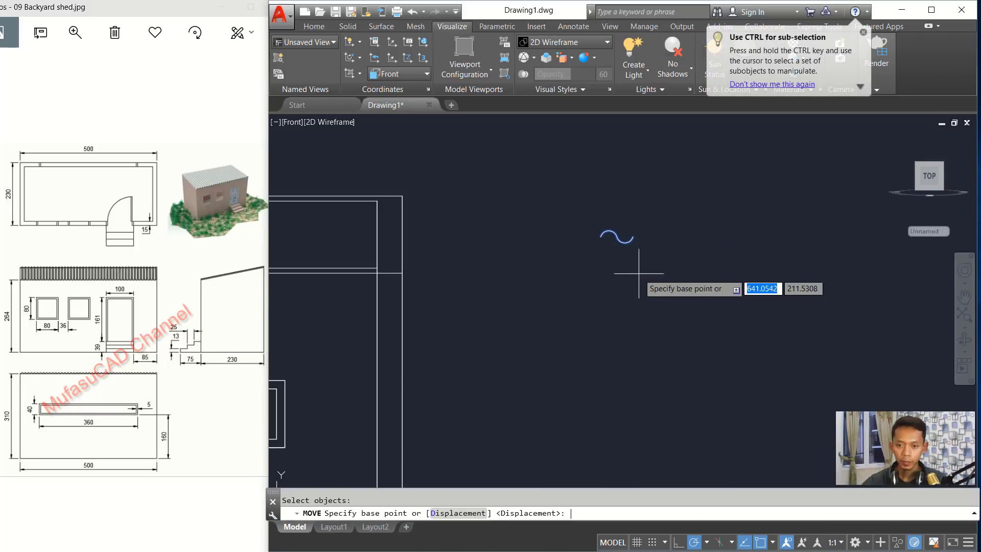
left_click(625, 242)
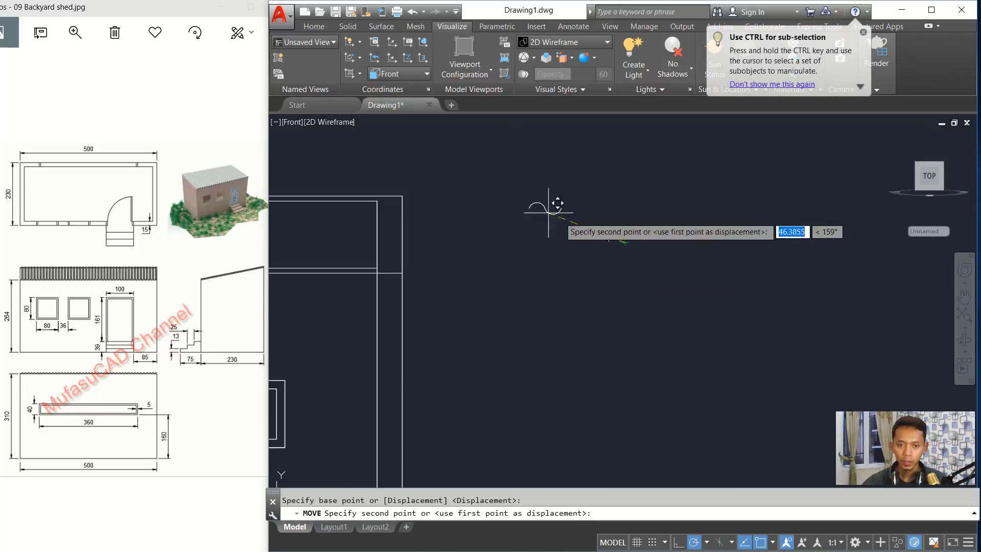
scroll(562, 209, "up", 4)
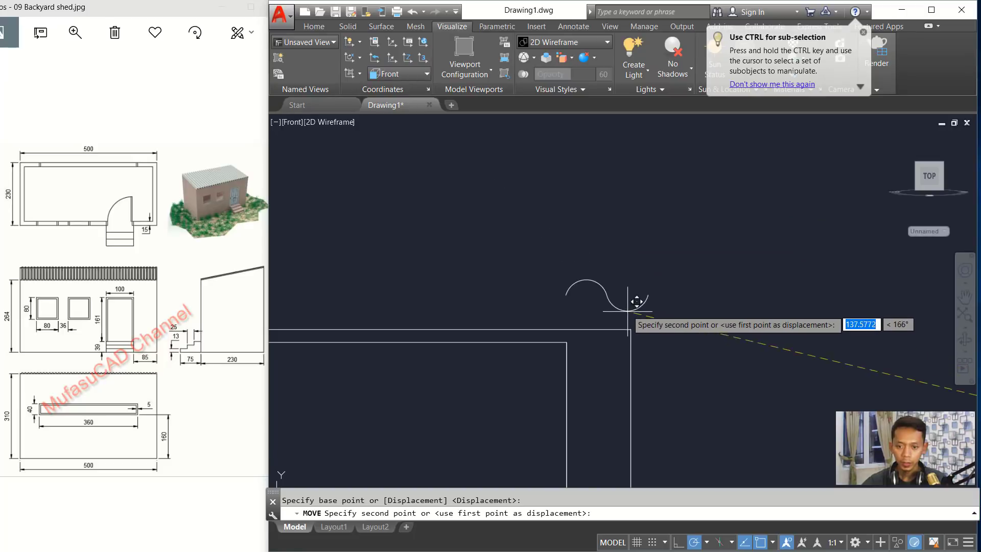
left_click(630, 329)
scroll(668, 275, "down", 2)
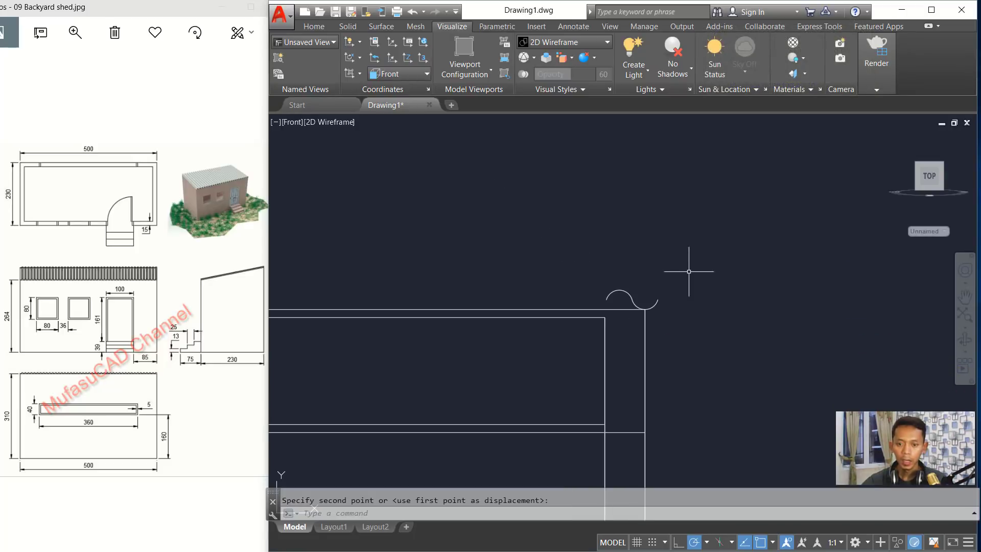
Create a rectangular array of the two wave arcs with 1 row
middle_click_drag(695, 268, 631, 285)
type("array")
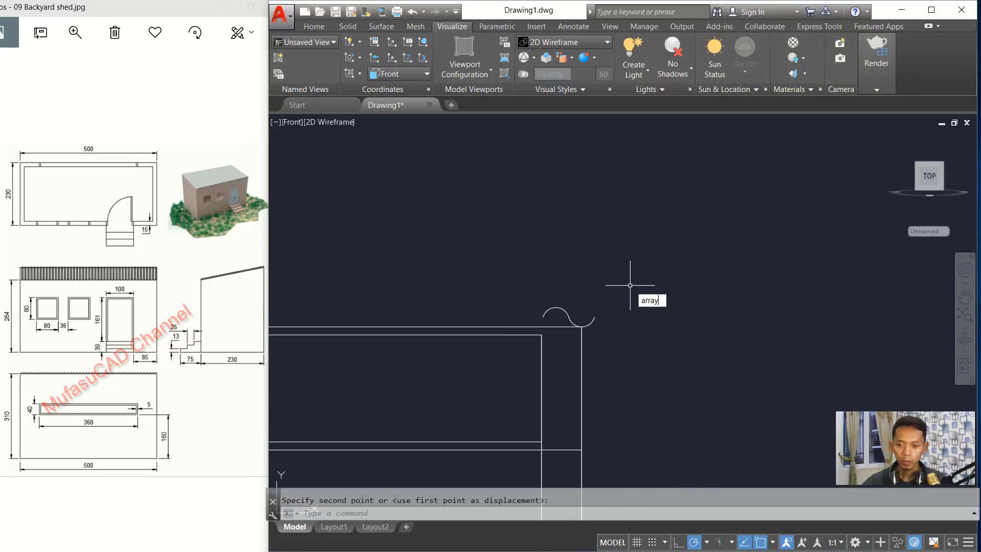
key("Return")
left_click(641, 269)
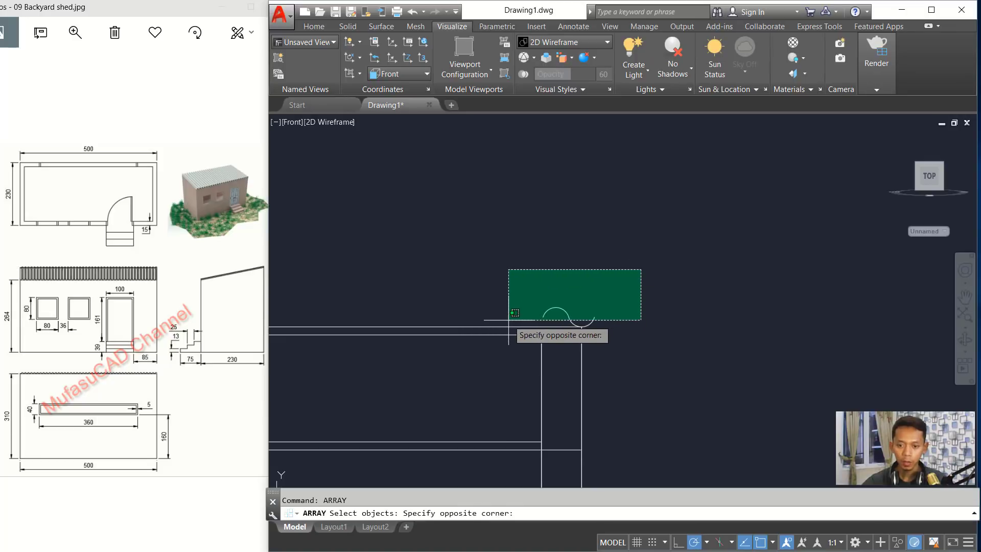
left_click(515, 313)
key("Return")
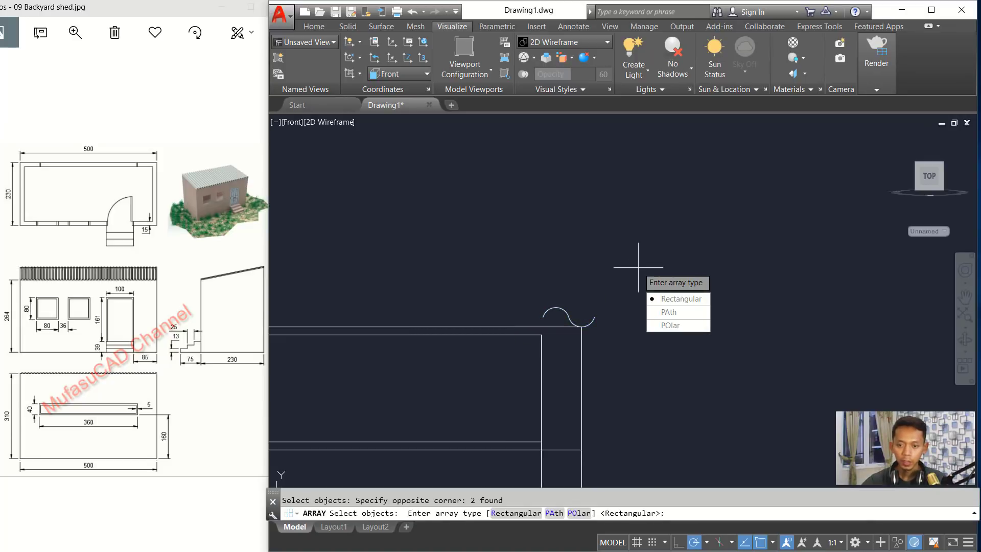
left_click(686, 302)
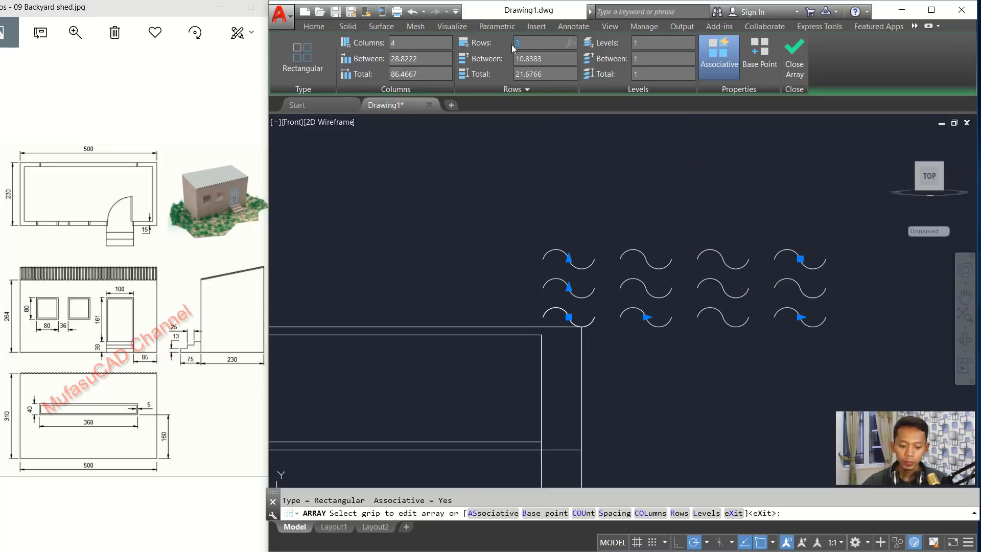
key("Return")
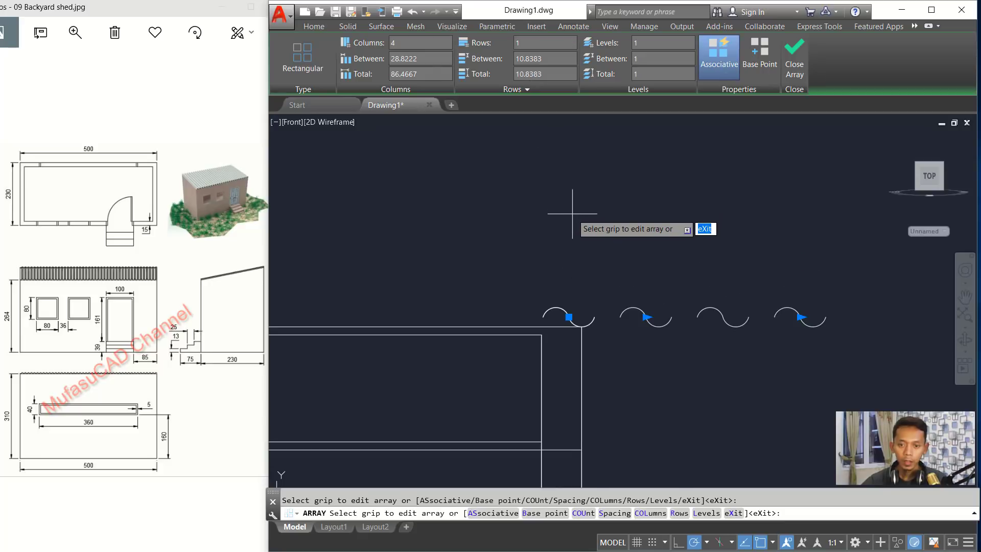
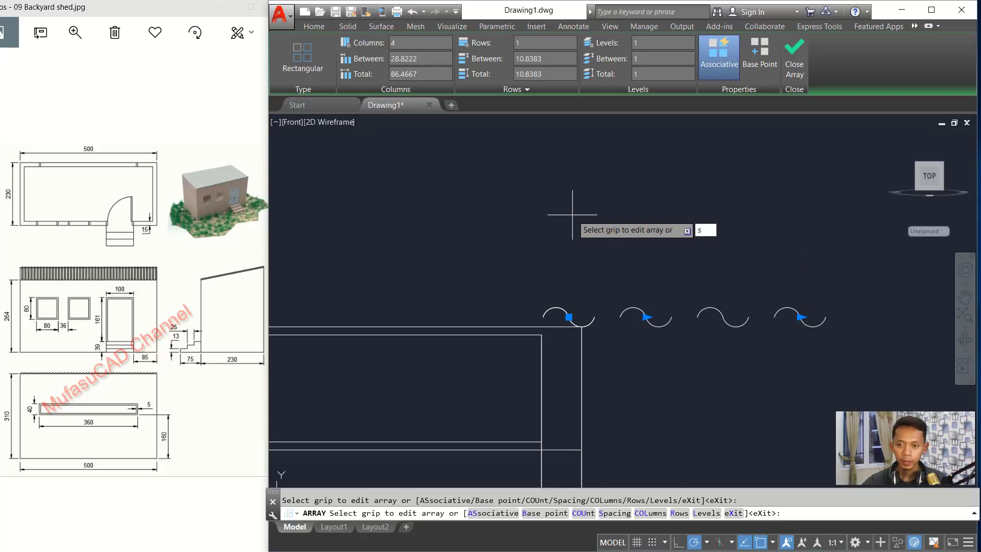
Set the array's column spacing from the wave's left endpoint to its right endpoint, keeping the default row spacing
key("Return")
scroll(557, 334, "up", 2)
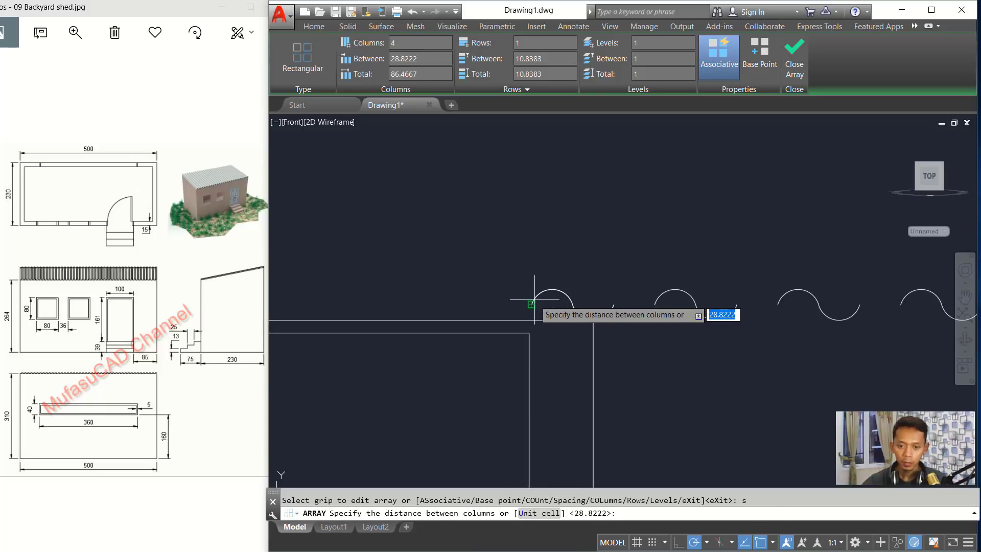
left_click(531, 303)
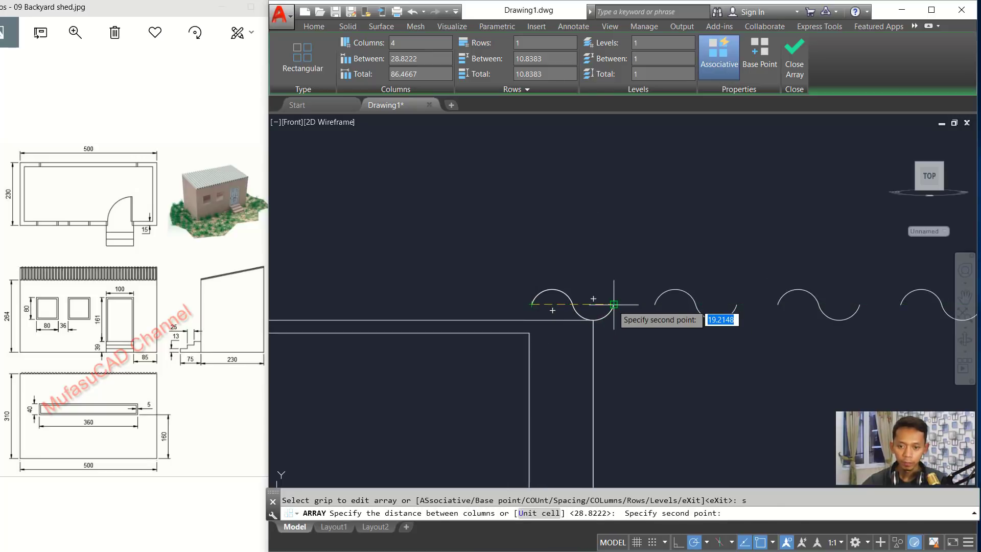
left_click(613, 304)
key("Return")
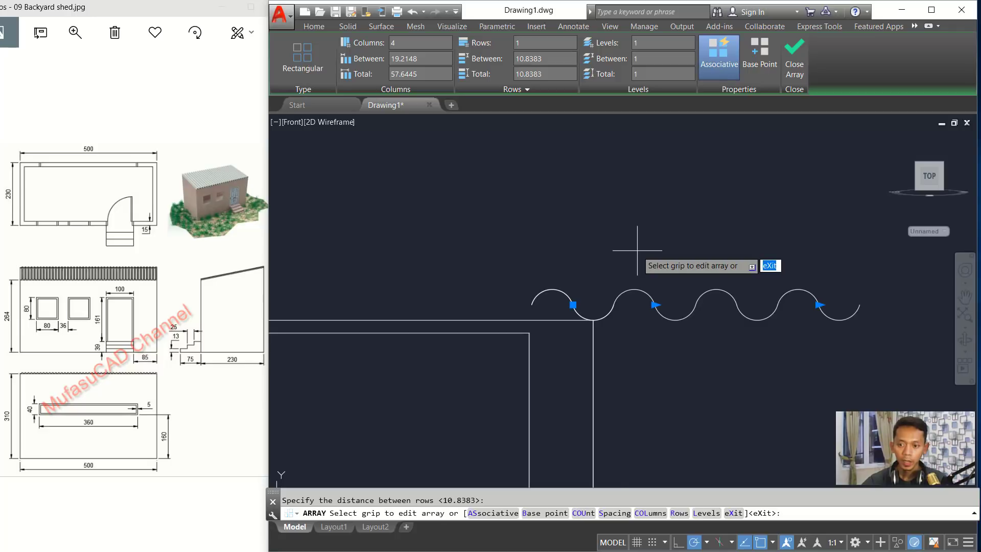
Extend the wave array leftward to 27 columns, past the shed's upper left corner, and finish the array
scroll(638, 255, "down", 5)
scroll(755, 269, "up", 8)
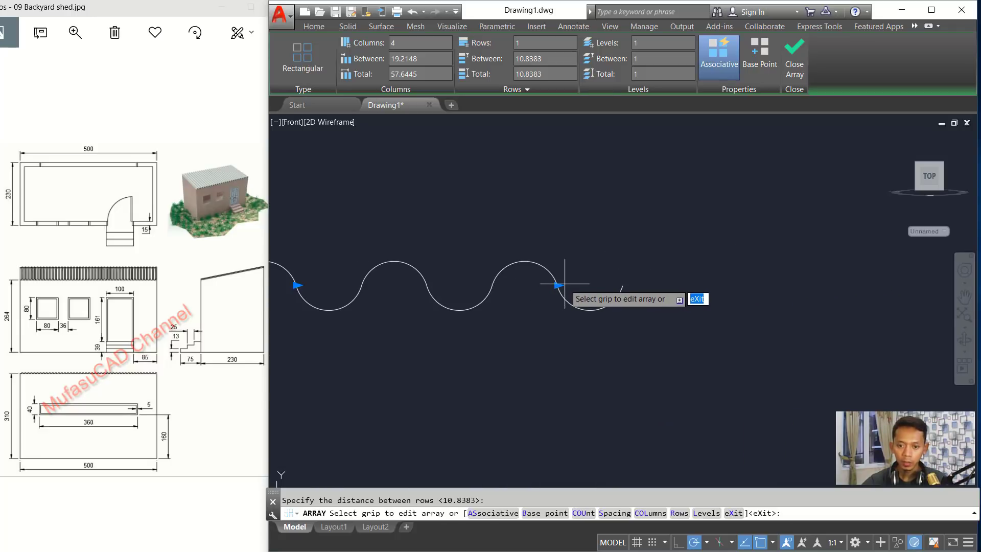
left_click(558, 285)
scroll(470, 286, "down", 4)
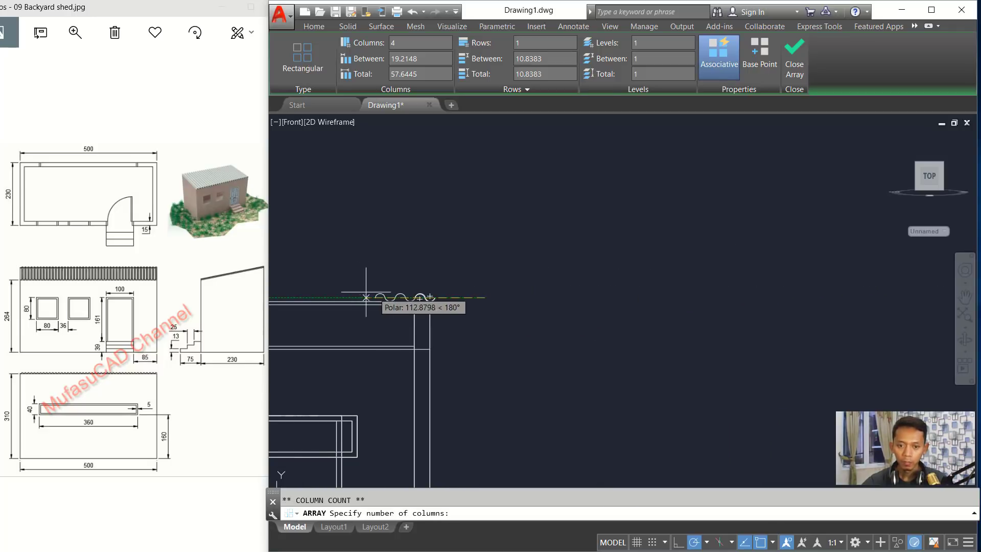
scroll(366, 297, "up", 5)
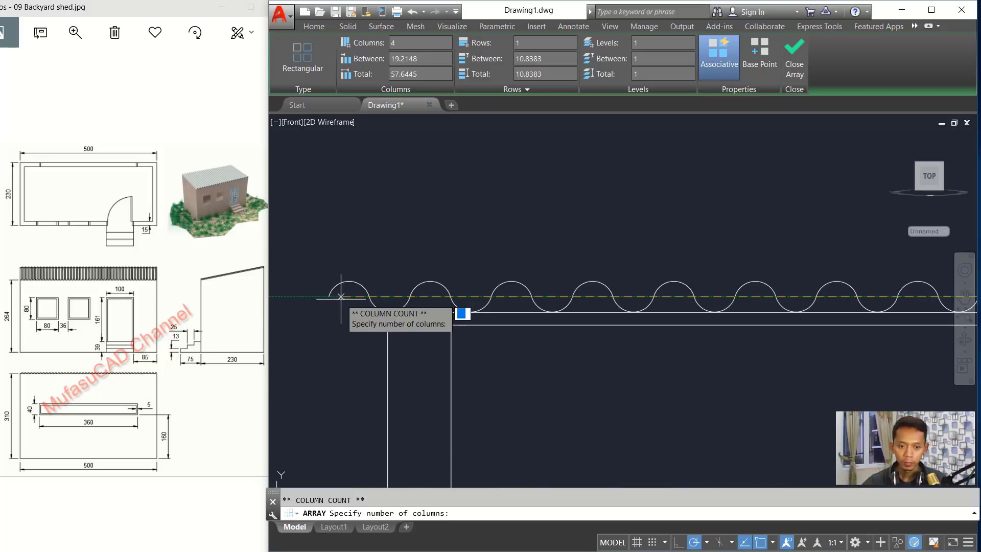
left_click(357, 309)
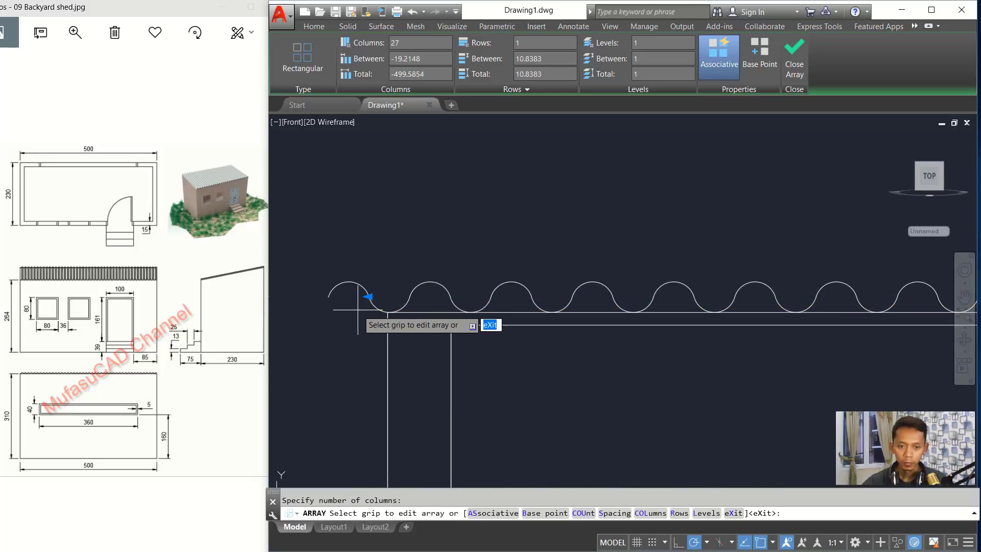
key("Return")
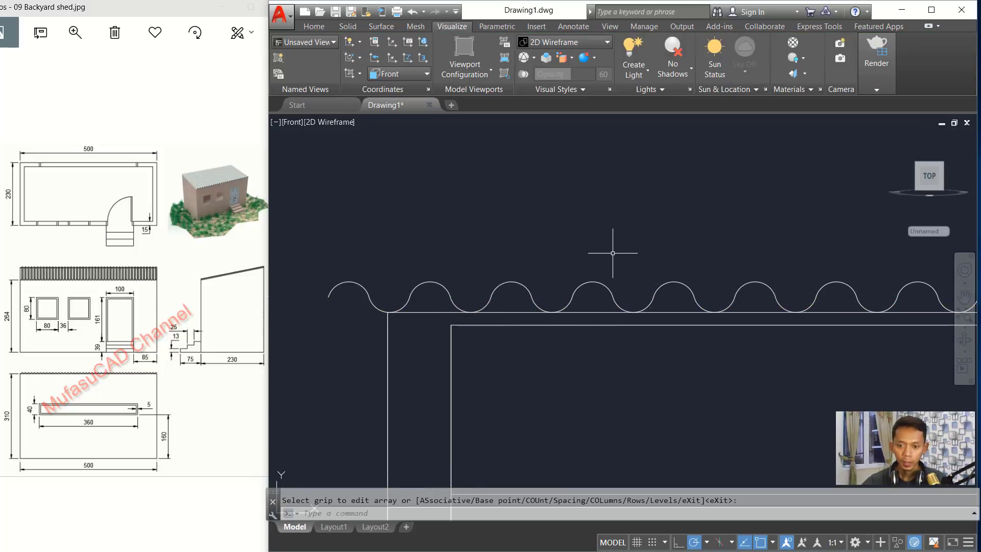
Explode the wave array along the shed's top edge into individual arcs
scroll(613, 252, "down", 4)
middle_click_drag(657, 235, 558, 269)
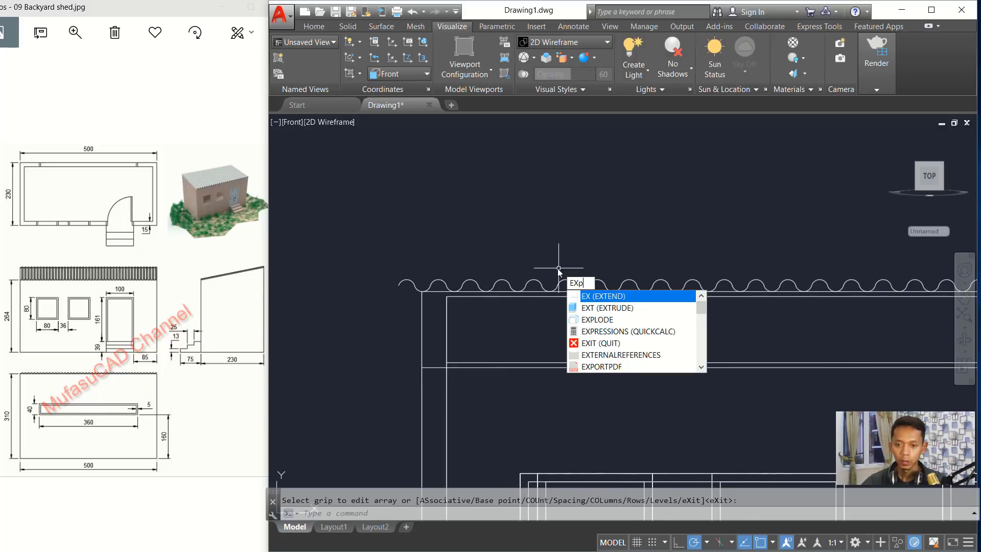
key("Down")
key("Return")
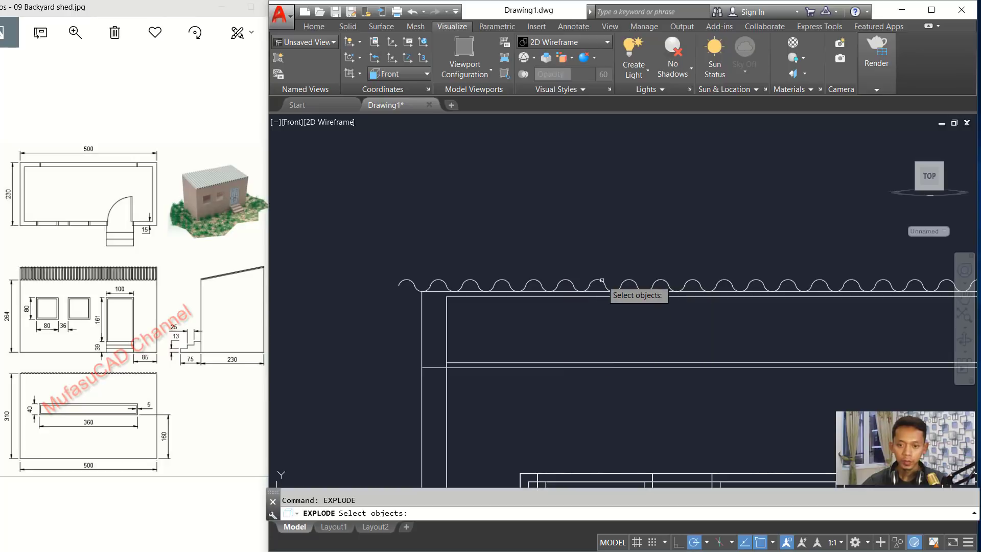
left_click(598, 267)
left_click(557, 284)
key("Return")
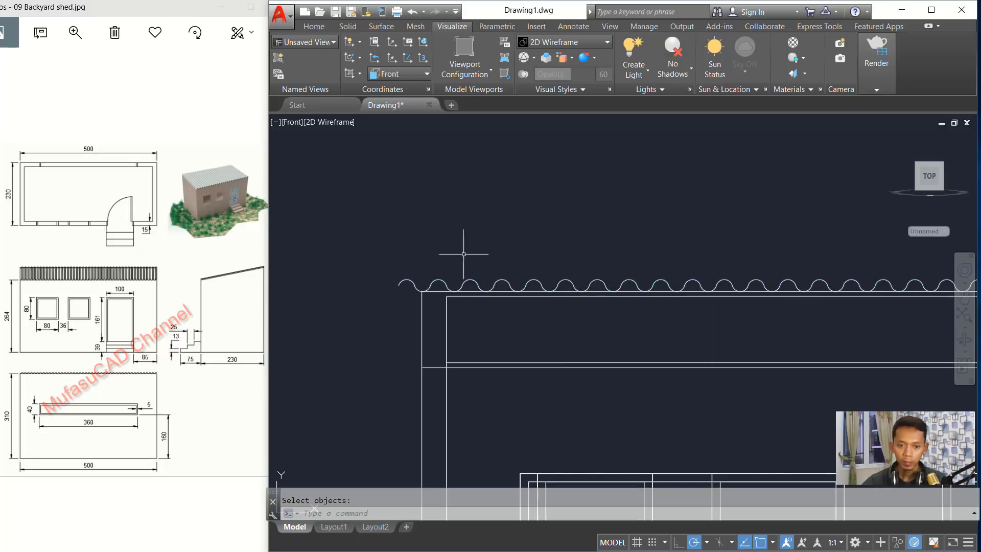
Erase the leftmost upper arc of the wave, beyond the shed's upper left corner
left_click(415, 276)
left_click(380, 307)
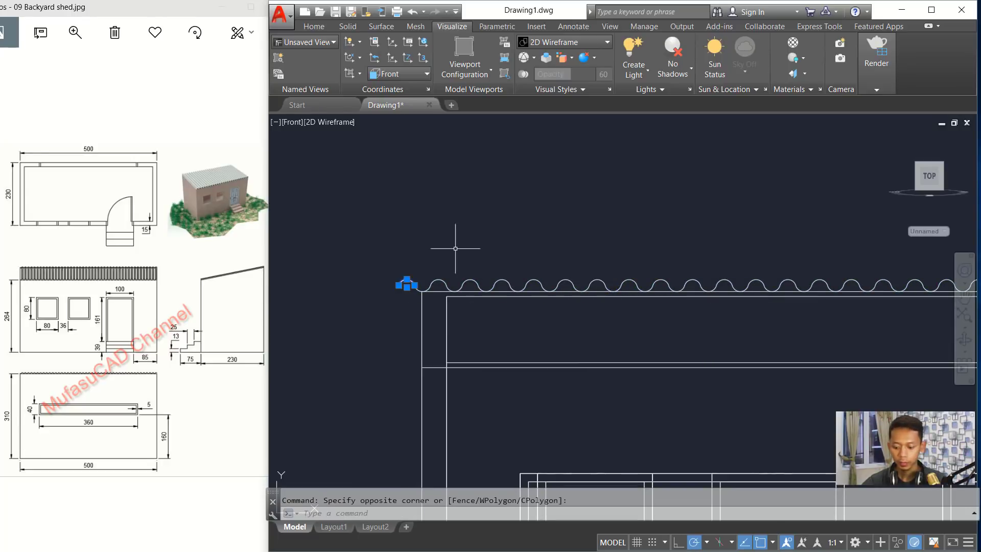
scroll(634, 265, "down", 2)
scroll(689, 263, "down", 2)
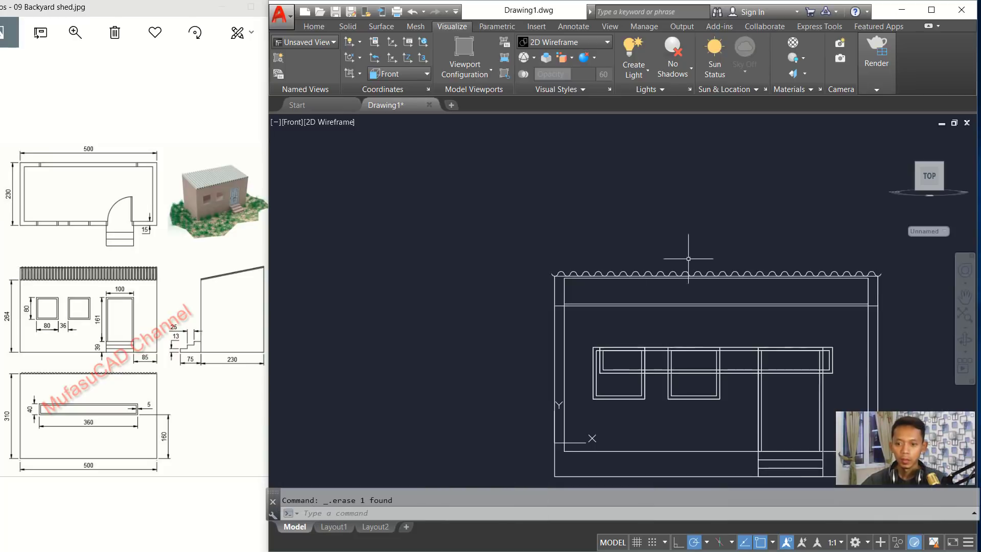
Join all the remaining wave arcs above the shed into a single polyline
mouse_move(689, 263)
middle_mouse_down()
mouse_move(577, 282)
mouse_move(613, 276)
middle_mouse_up()
scroll(677, 280, "up", 3)
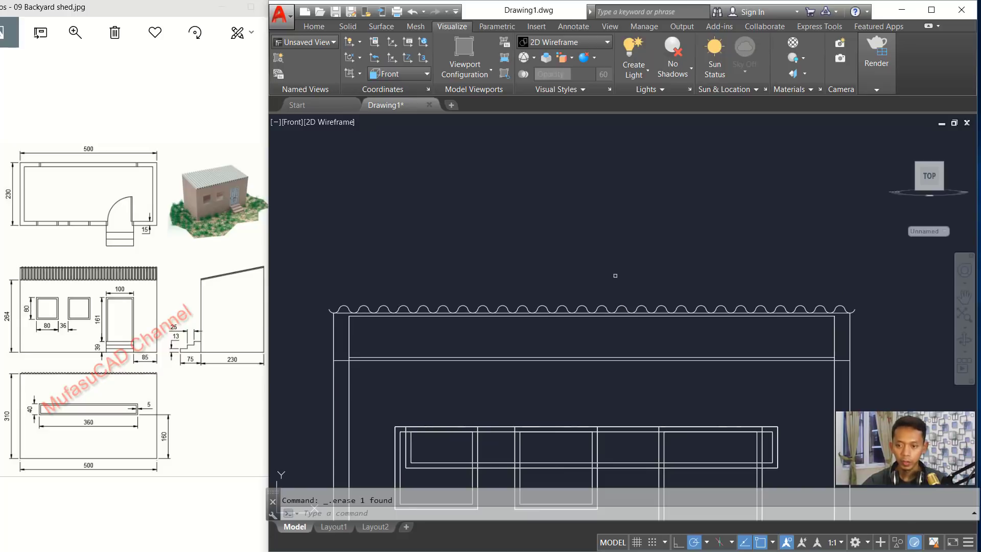
type("j")
key("Return")
left_click(885, 263)
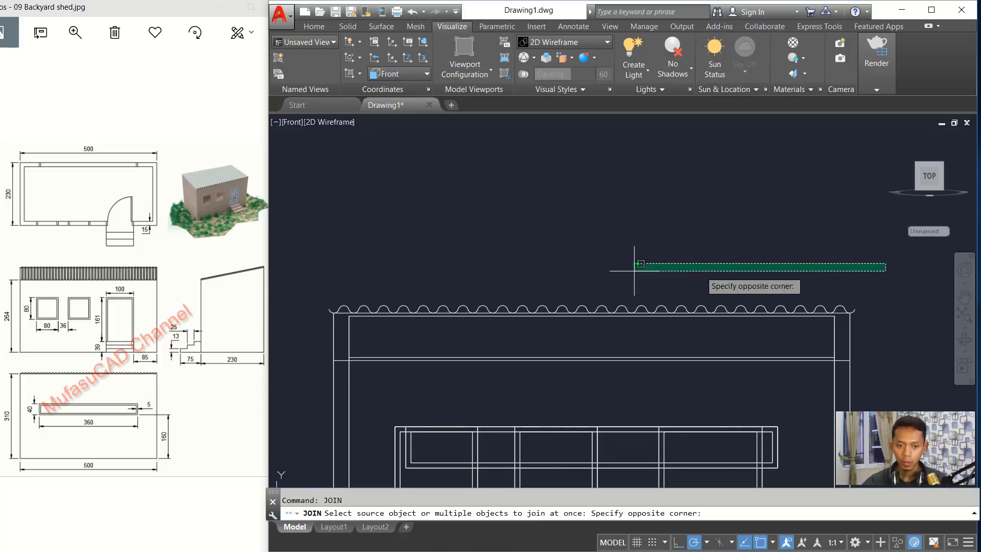
left_click(281, 301)
key("Return")
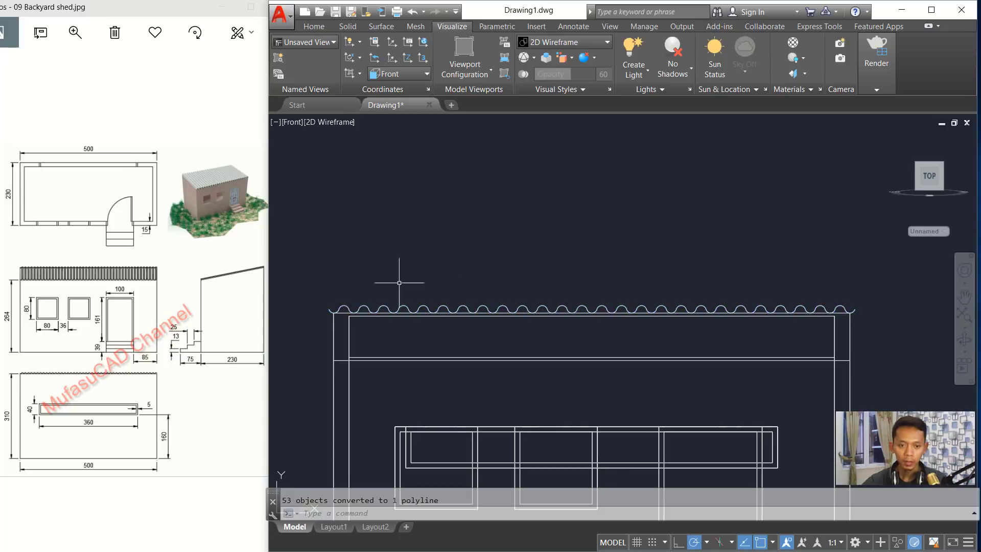
Start the Offset command for the wave polyline at the shed's upper left corner
scroll(319, 342, "down", 3)
scroll(332, 312, "up", 6)
middle_click_drag(335, 309, 474, 313)
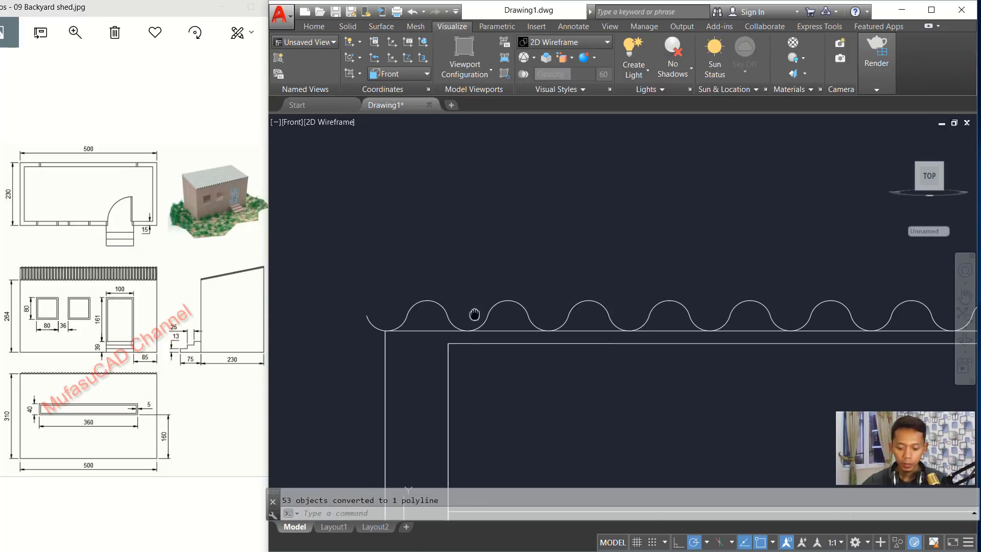
type("offse")
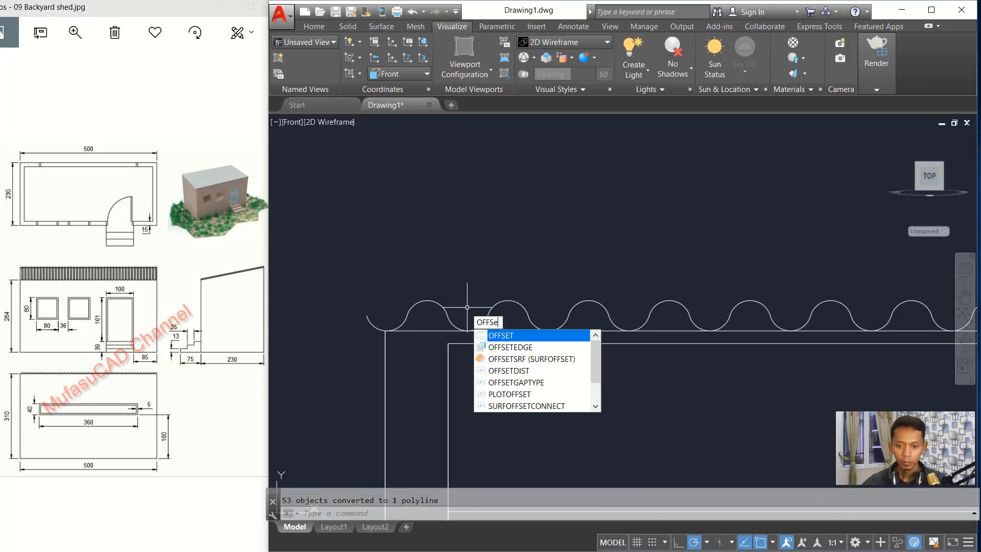
Try offsetting the wavy roof polyline upward by 4 units
key("Return")
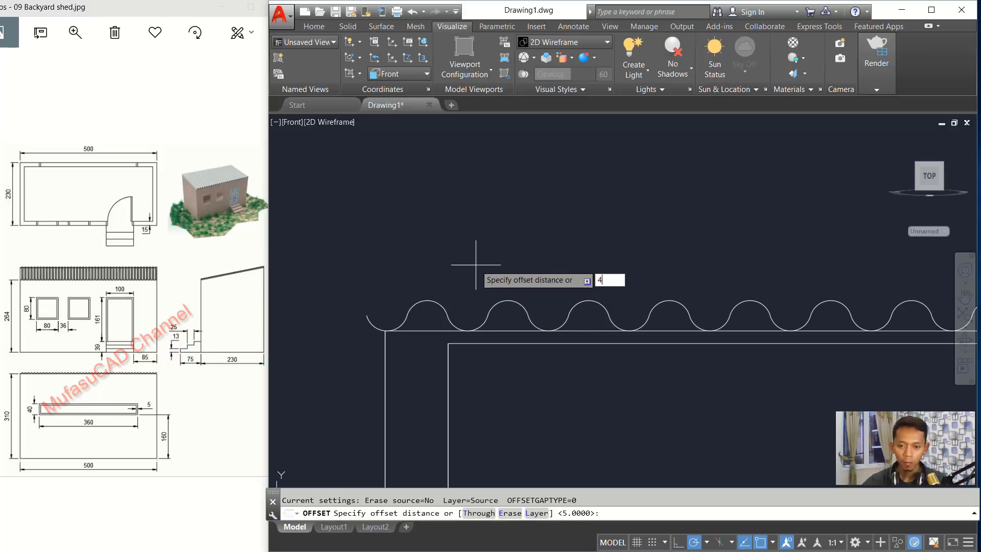
key("Return")
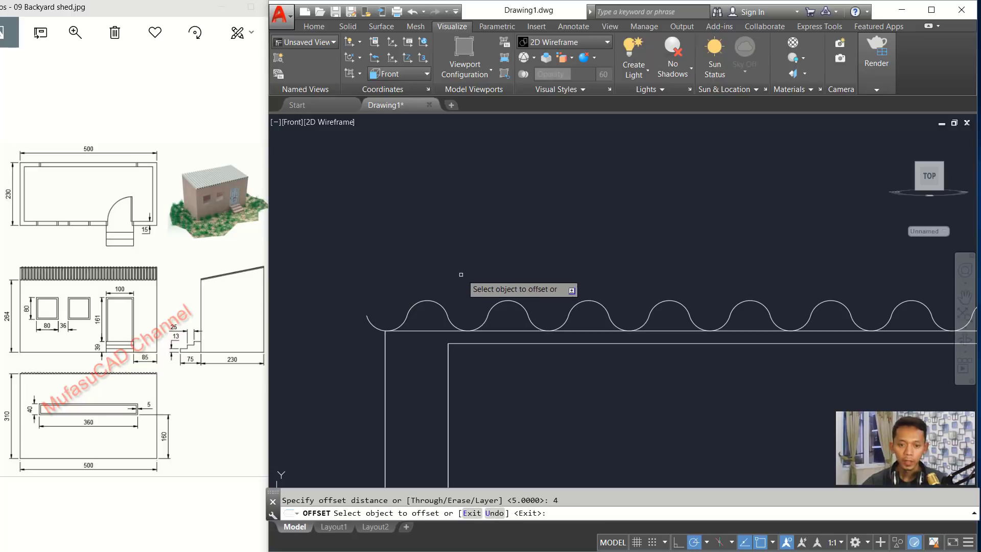
left_click(430, 301)
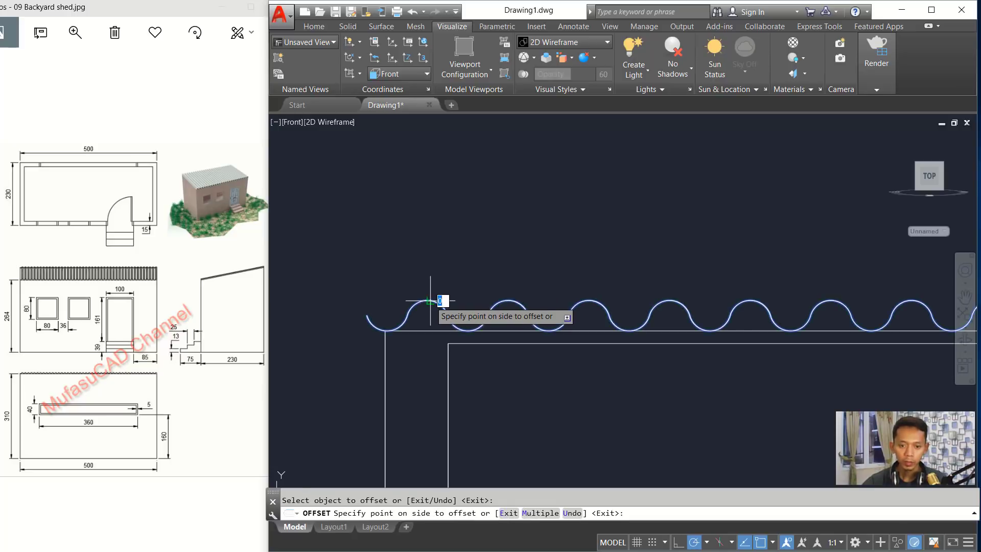
left_click(439, 261)
scroll(613, 275, "down", 4)
middle_click_drag(646, 279, 455, 297)
scroll(447, 295, "up", 4)
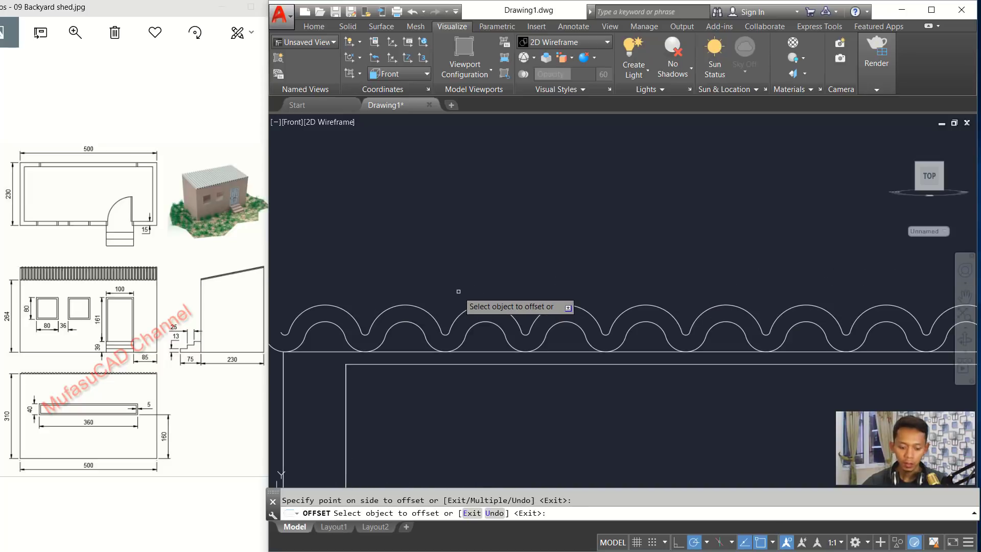
key("Escape")
key("ctrl+z")
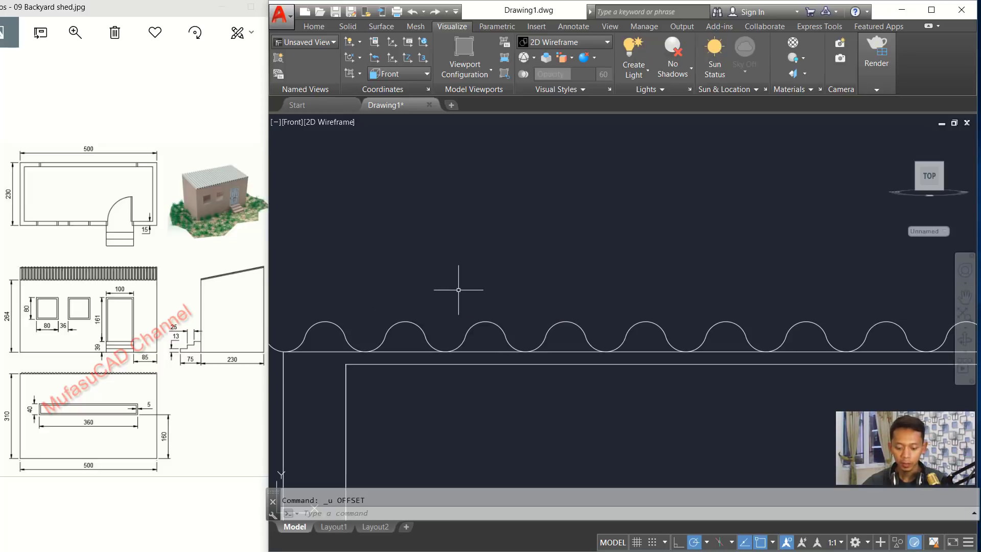
Offset the wavy roof polyline upward by 2 units to give the corrugated sheet its thickness
type("offset")
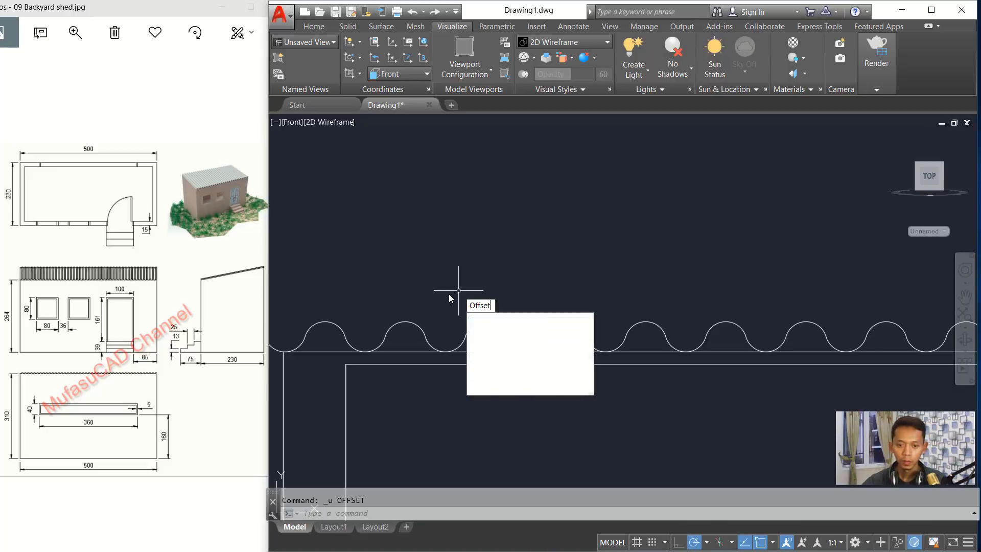
key("Return")
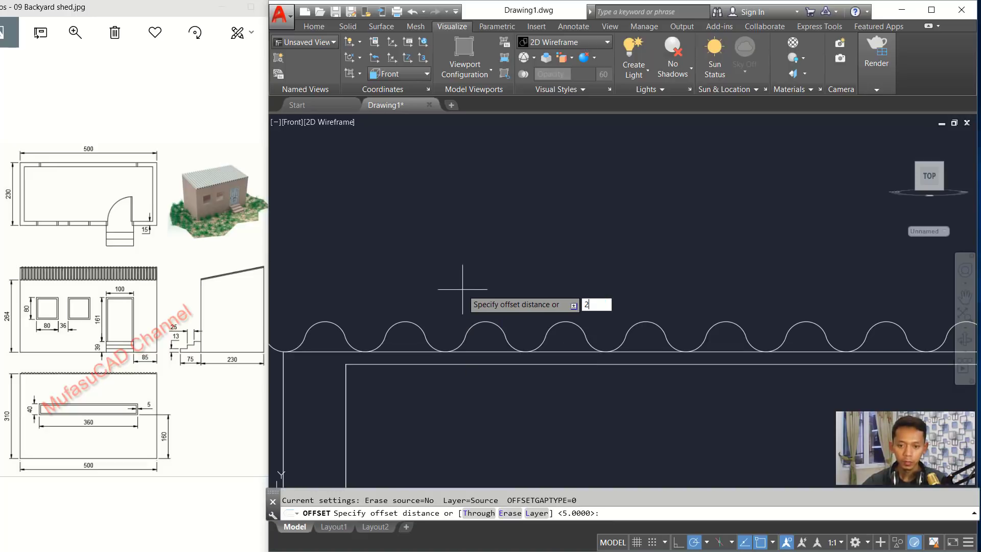
type("2")
key("Return")
left_click(414, 323)
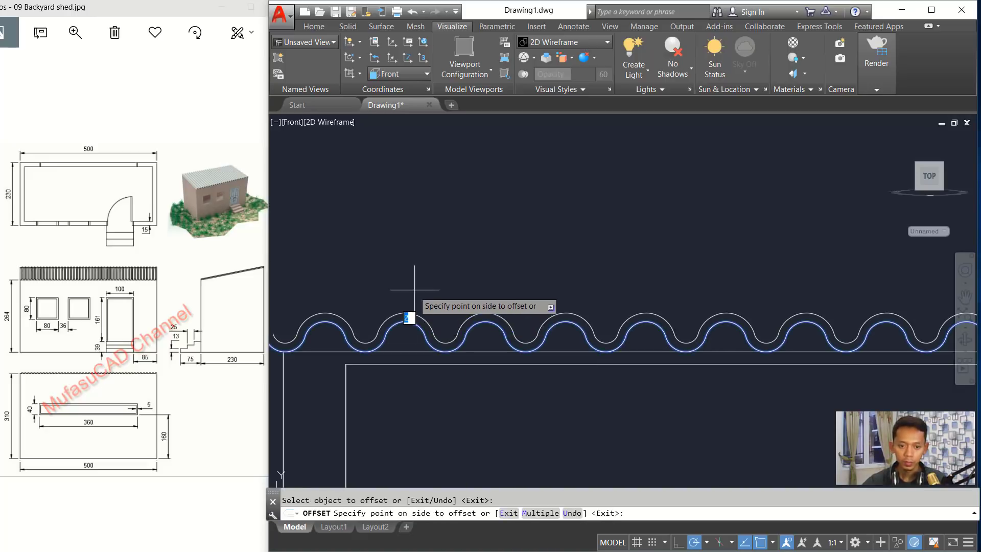
left_click(406, 282)
key("Return")
Draw a short line joining the left ends of the two wavy roof curves
scroll(436, 320, "up", 4)
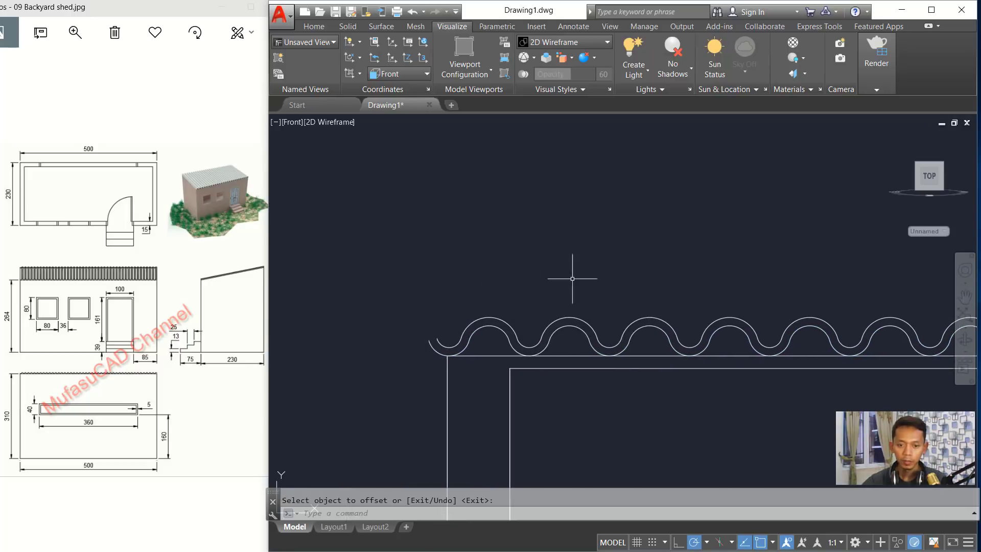
type("l")
key("Return")
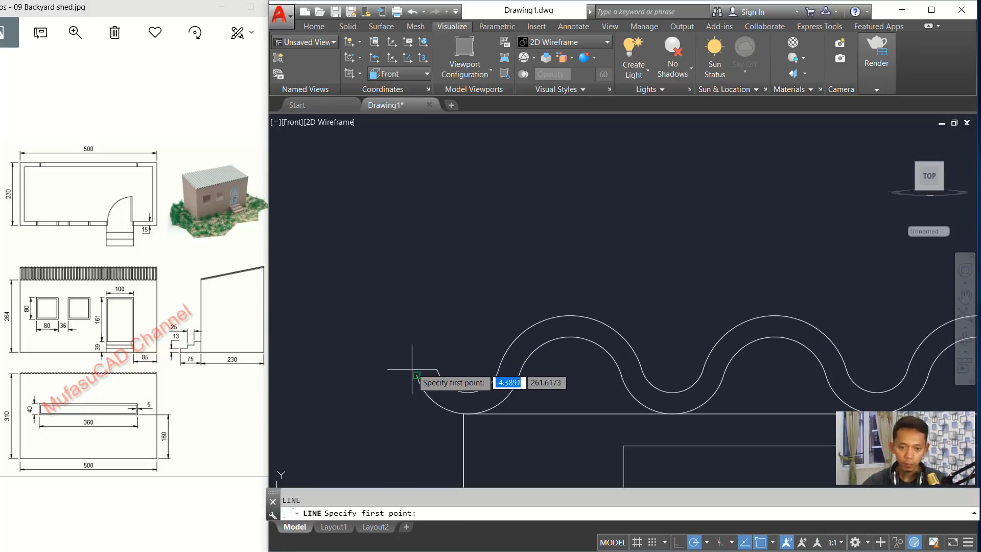
left_click(417, 375)
key("Escape")
scroll(553, 273, "down", 5)
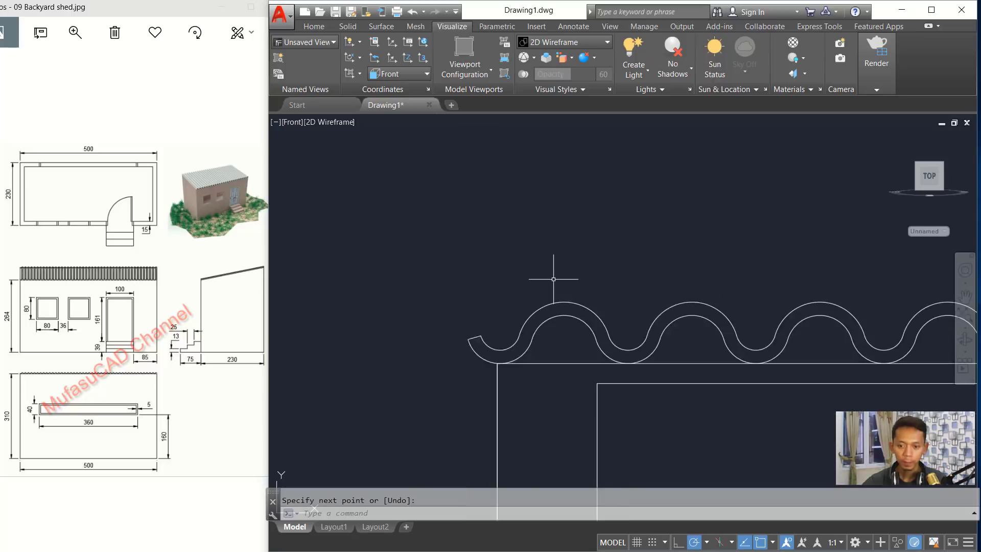
Draw a short line joining the right ends of the two wavy roof curves
scroll(658, 330, "up", 10)
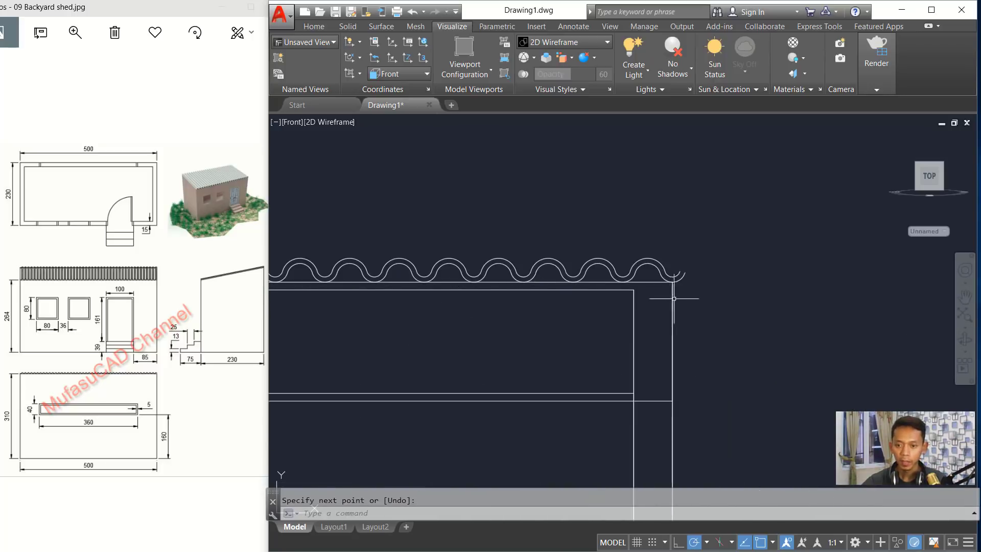
key("space")
left_click(679, 258)
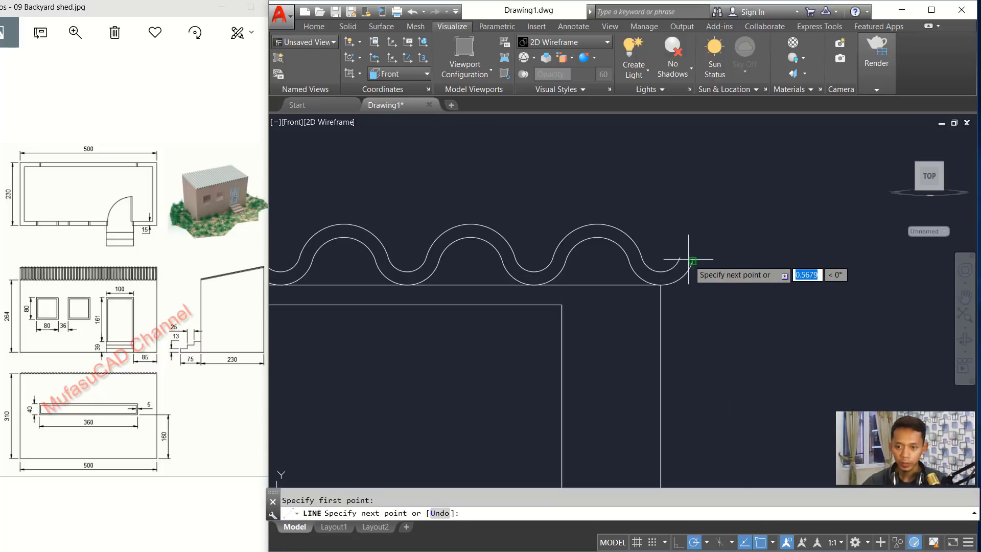
key("Escape")
scroll(712, 270, "down", 5)
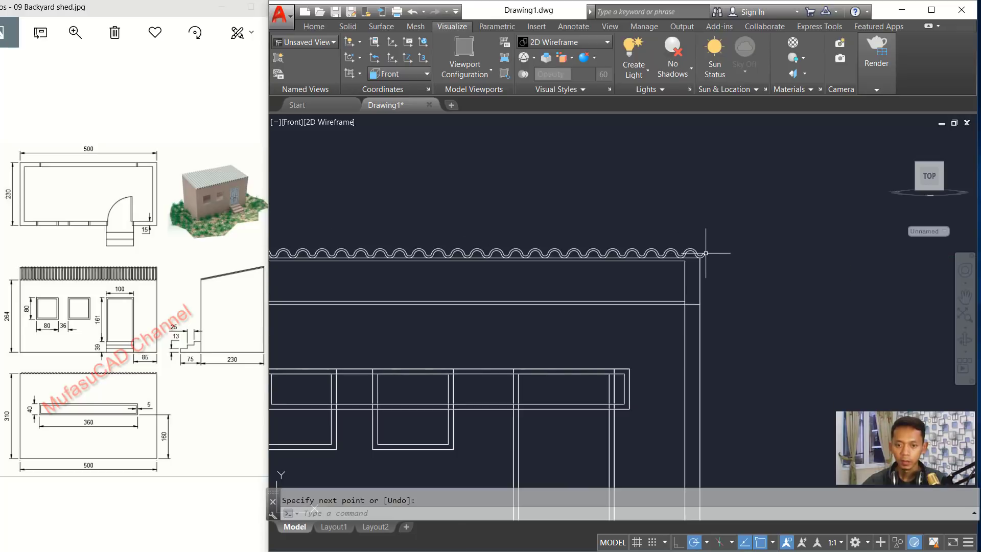
Join both wavy curves and their two end lines into one closed polyline and select it to check
middle_click_drag(609, 281, 692, 288)
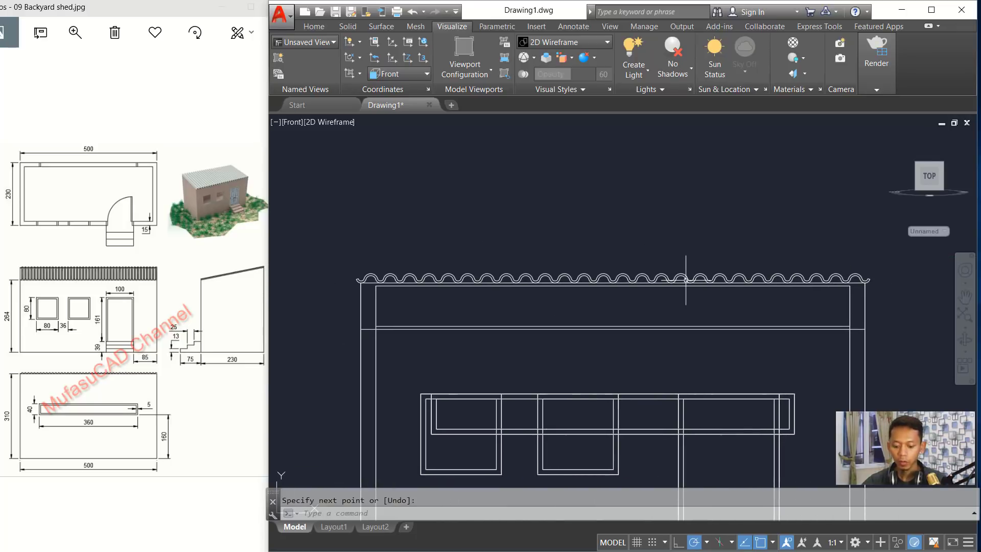
key("Return")
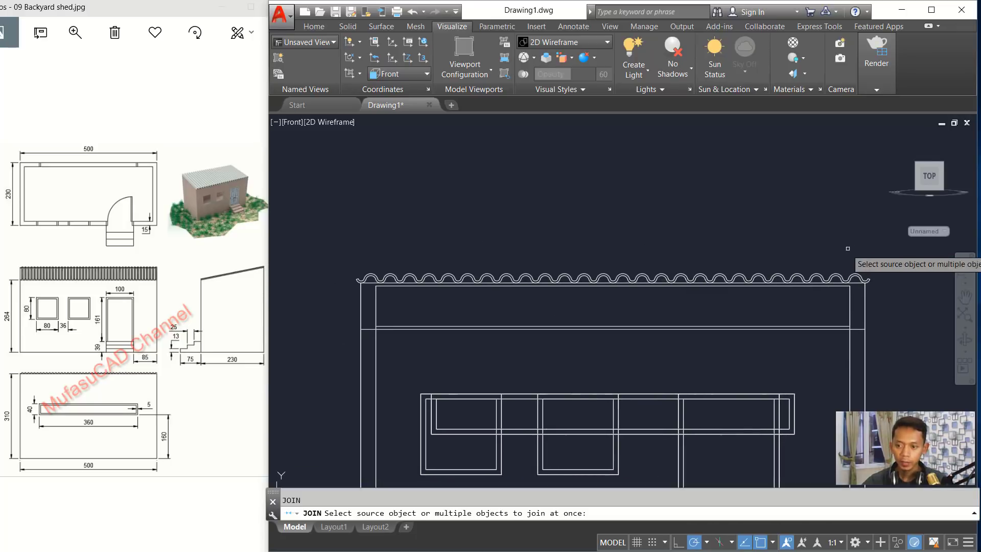
left_click(890, 237)
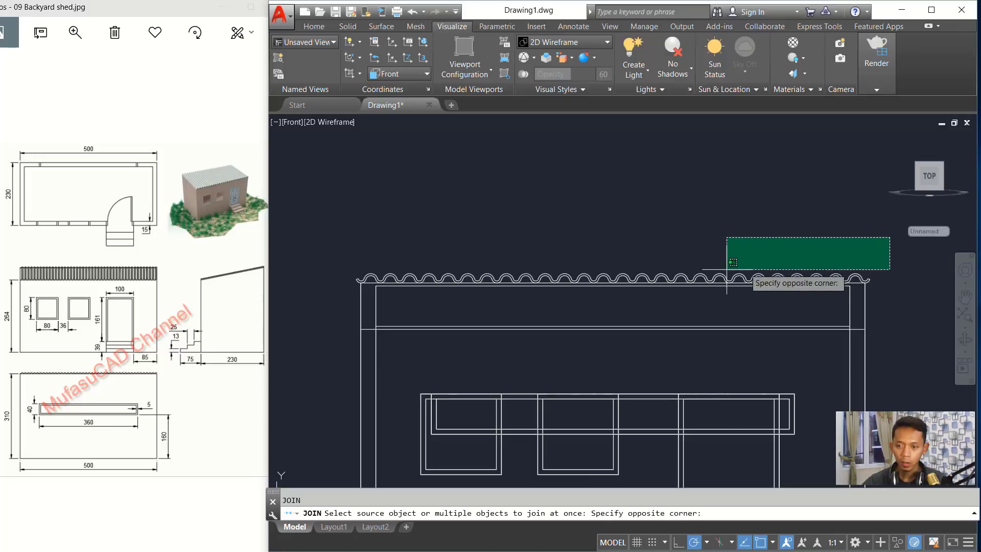
left_click(333, 280)
scroll(361, 278, "up", 5)
scroll(378, 278, "down", 2)
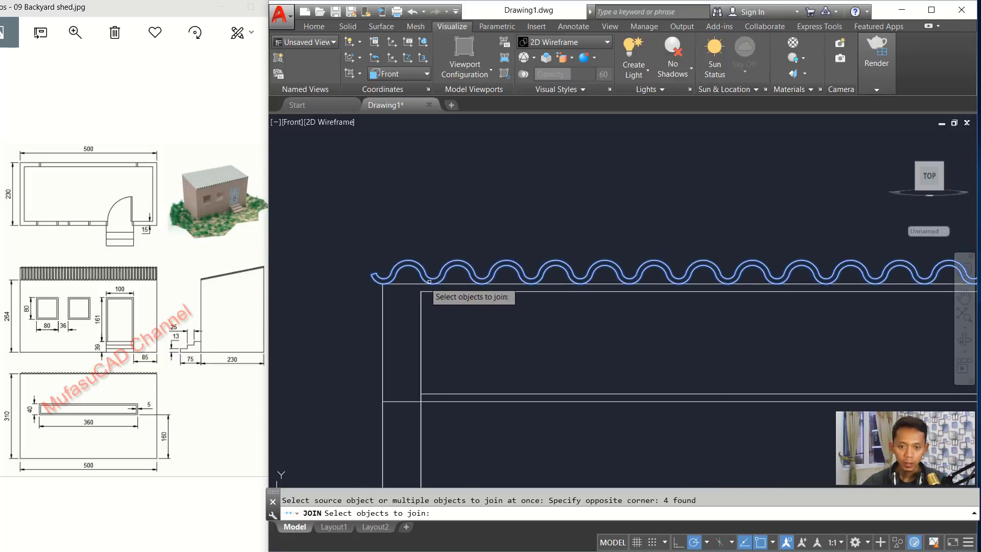
key("Return")
left_click(397, 261)
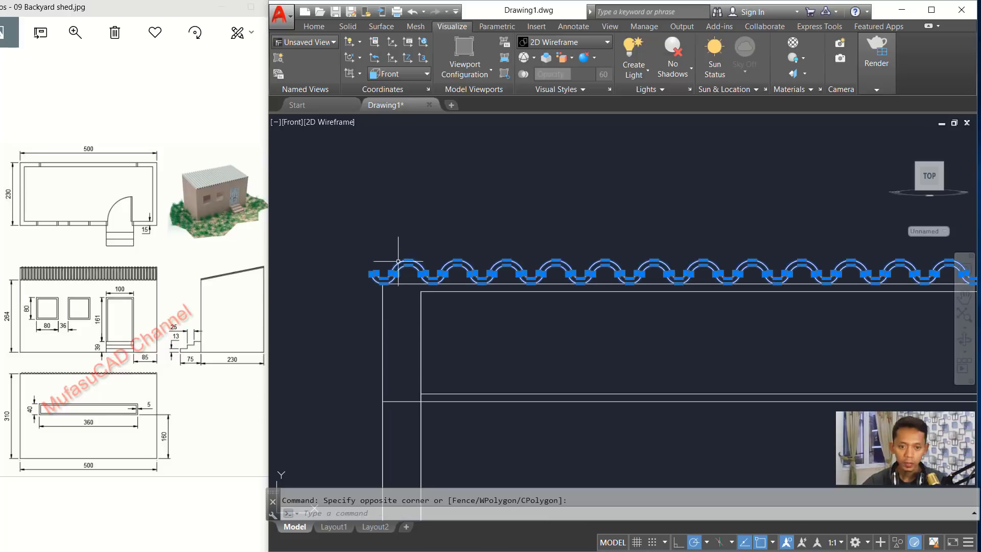
scroll(678, 278, "down", 7)
key("Escape")
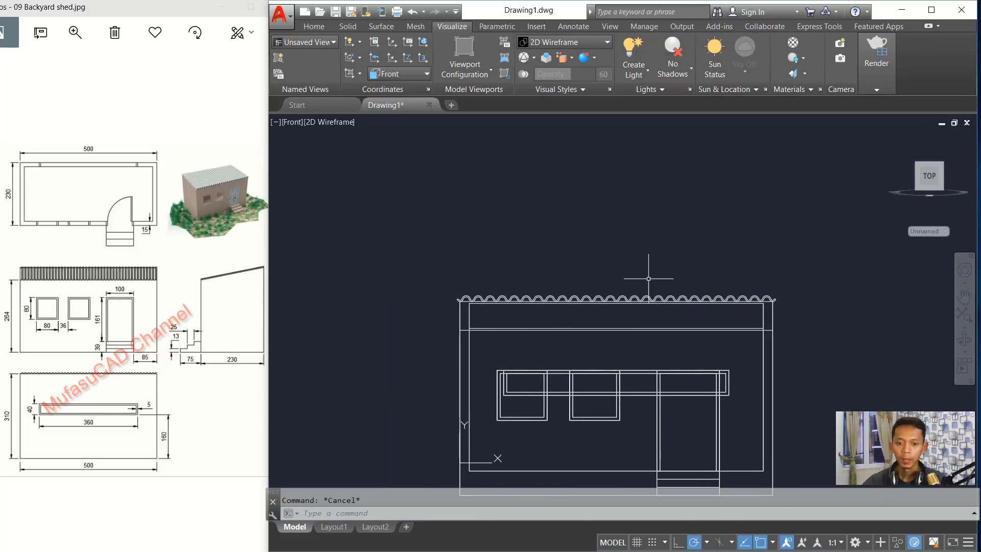
Switch the model to the Left view, framing the sloped top of the walls
left_click(296, 123)
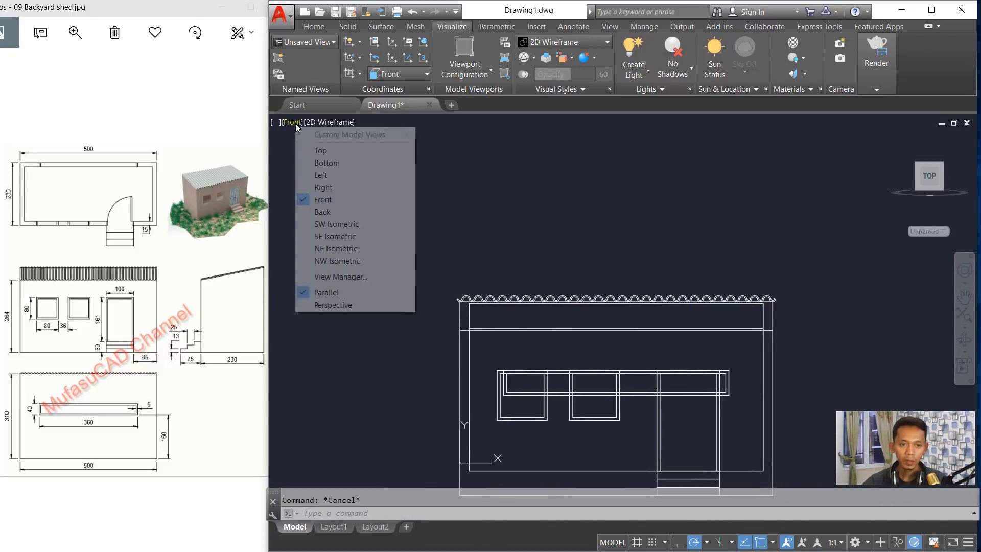
left_click(320, 176)
scroll(606, 244, "down", 3)
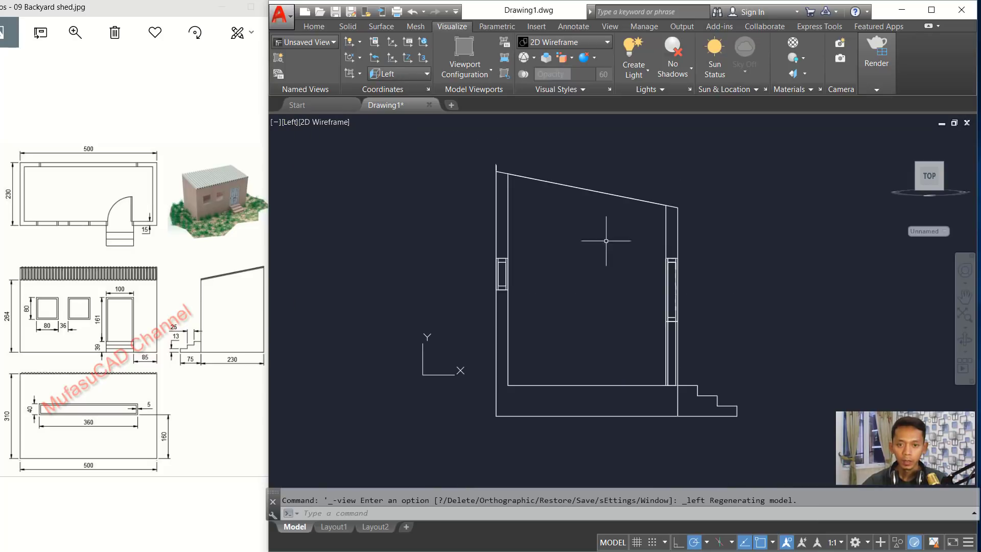
scroll(538, 269, "up", 8)
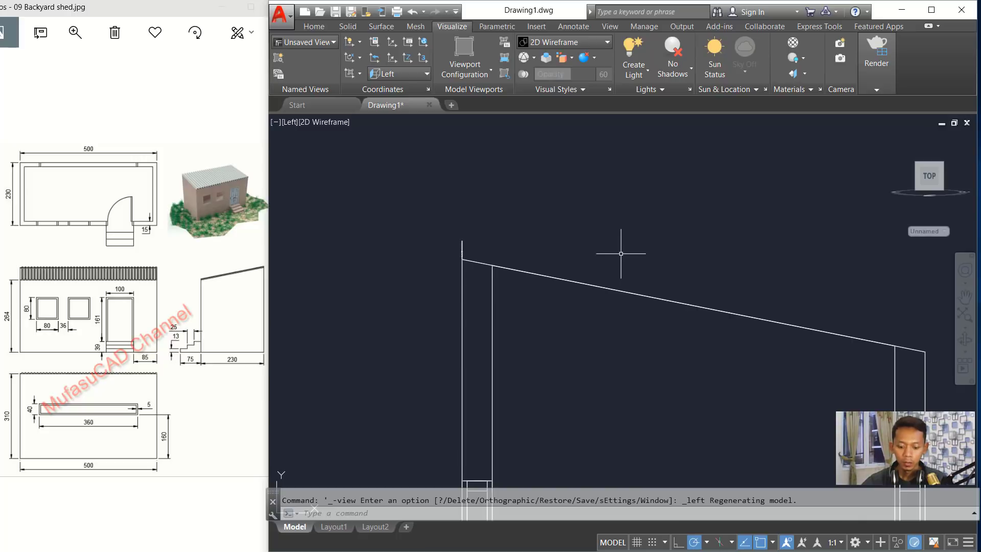
Align the UCS with the sloped top edge of the wall, with the X axis running down the slope
middle_click_drag(621, 254, 564, 255)
type("cs")
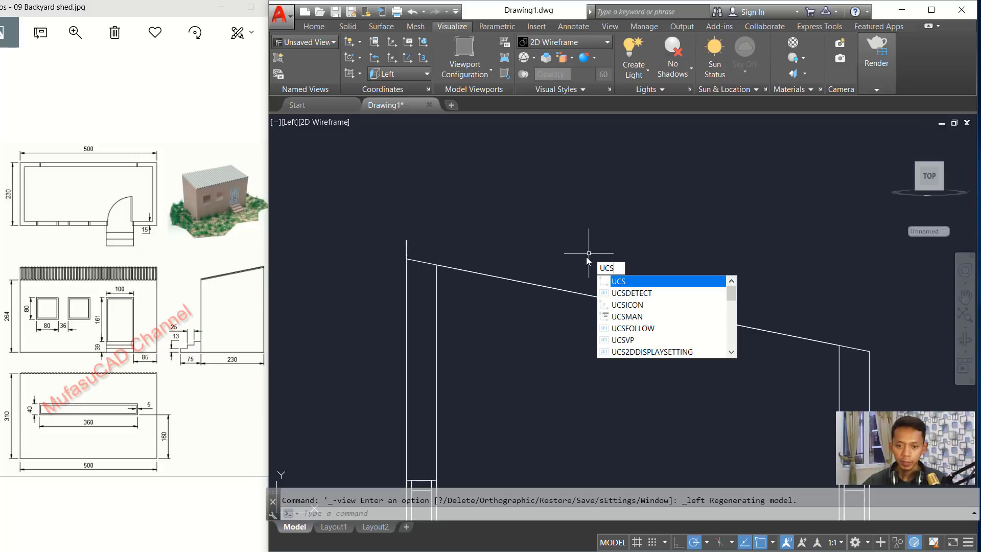
key("Return")
left_click(578, 293)
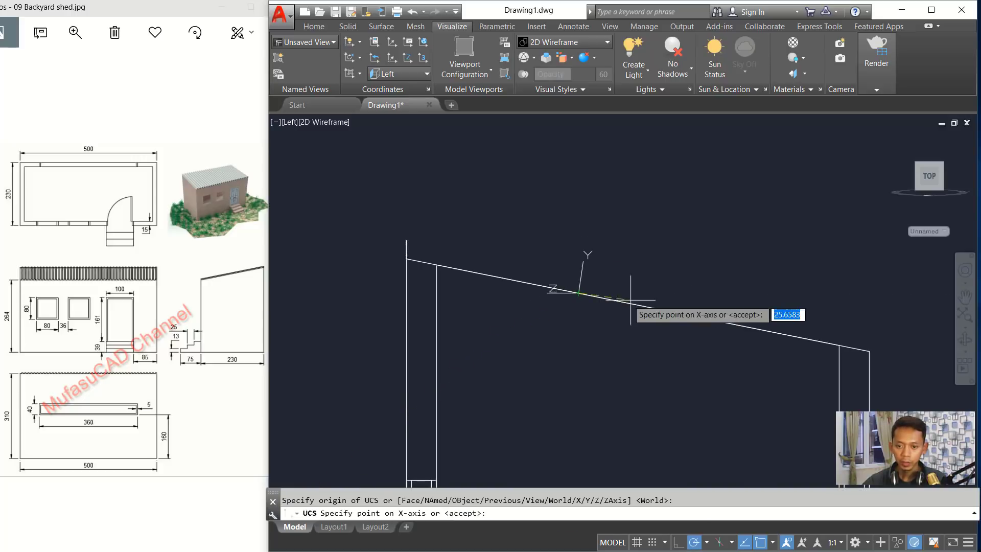
left_click(659, 309)
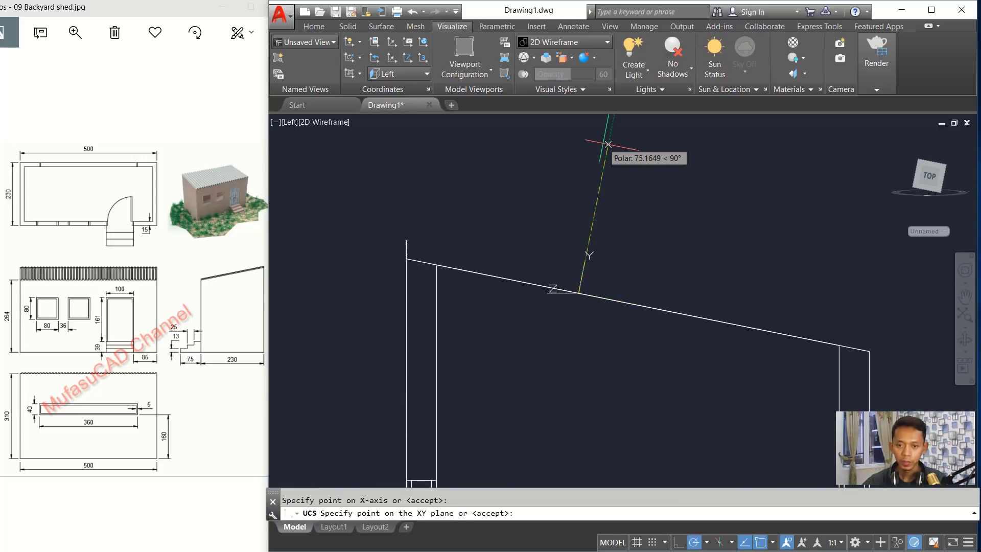
left_click(603, 143)
Move the corrugated roof profile slightly up along the slope direction so it overhangs the higher wall
middle_click_drag(531, 219, 549, 235)
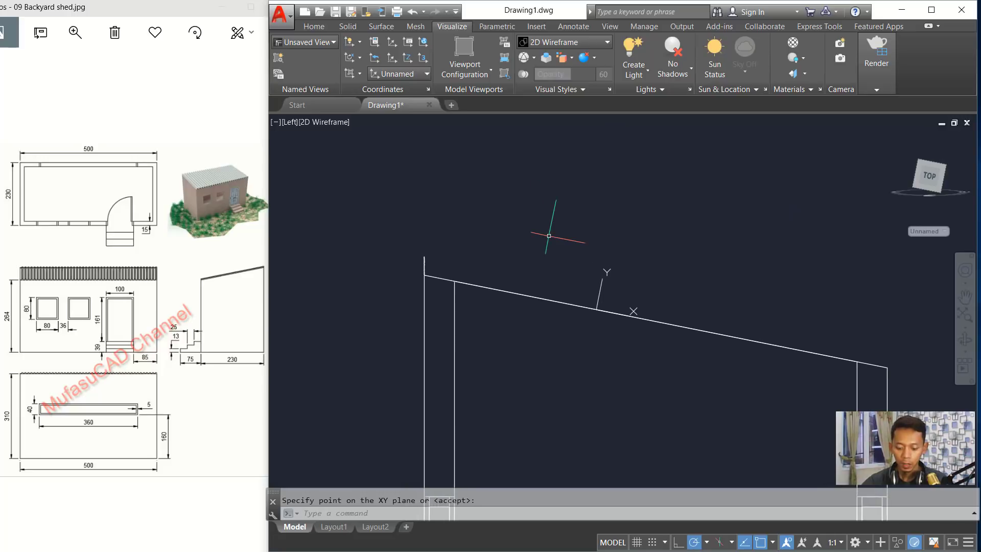
key("Return")
left_click(481, 229)
left_click(417, 267)
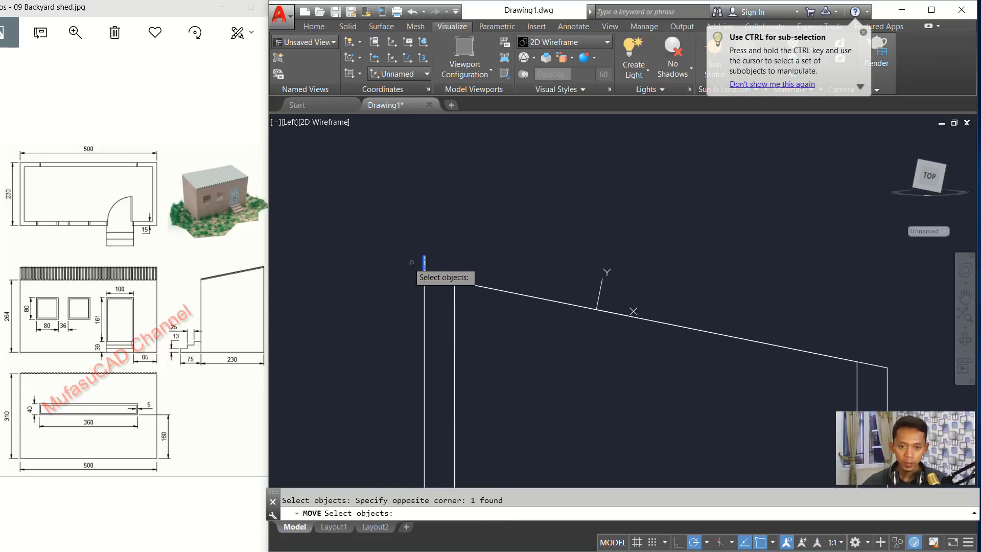
key("Return")
left_click(547, 235)
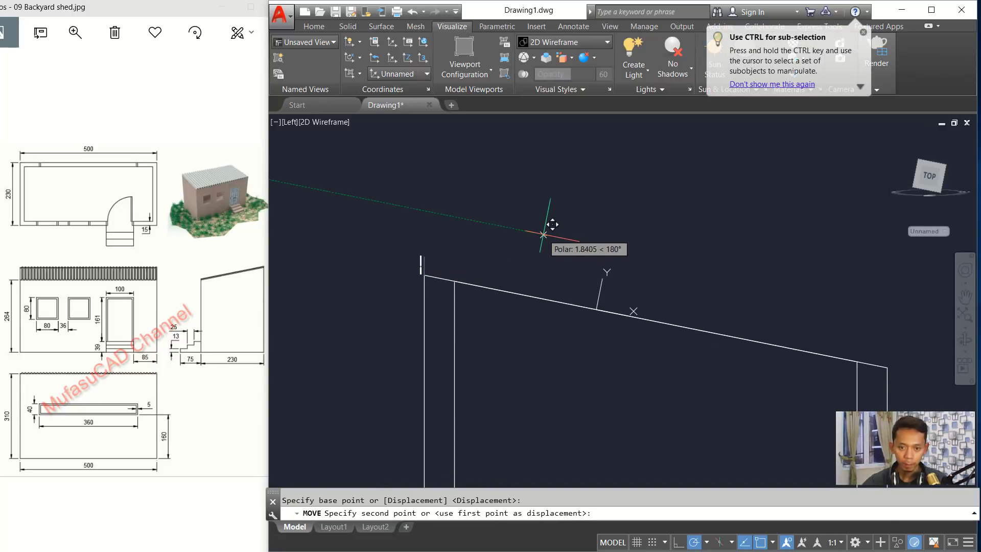
left_click(541, 234)
Copy the corrugated roof profile about 240 units down the slope, just beyond the lower wall
middle_click_drag(571, 245, 531, 235)
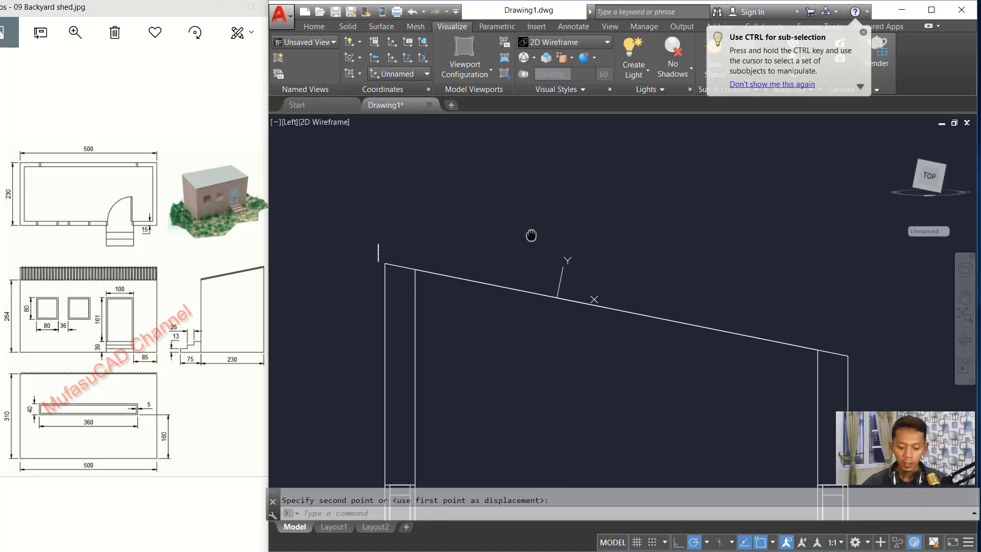
type("o")
key("Return")
left_click(404, 226)
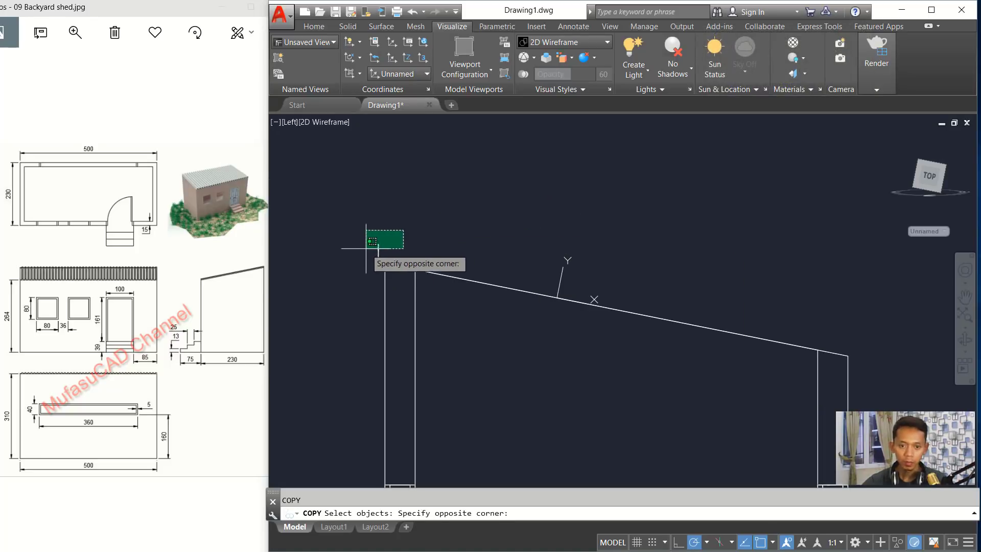
left_click(366, 253)
key("Return")
middle_click_drag(624, 213, 521, 173)
left_click(465, 183)
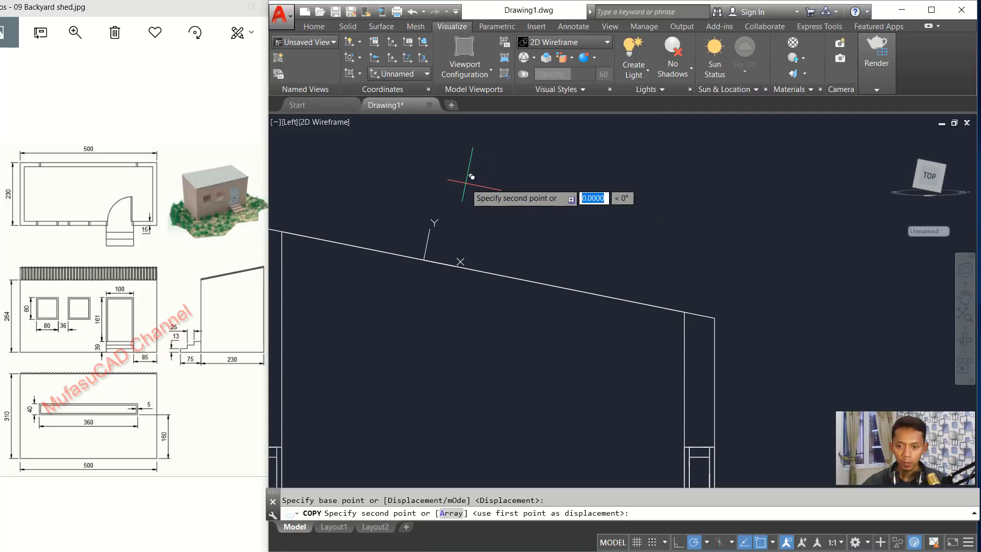
middle_click_drag(766, 239, 525, 206)
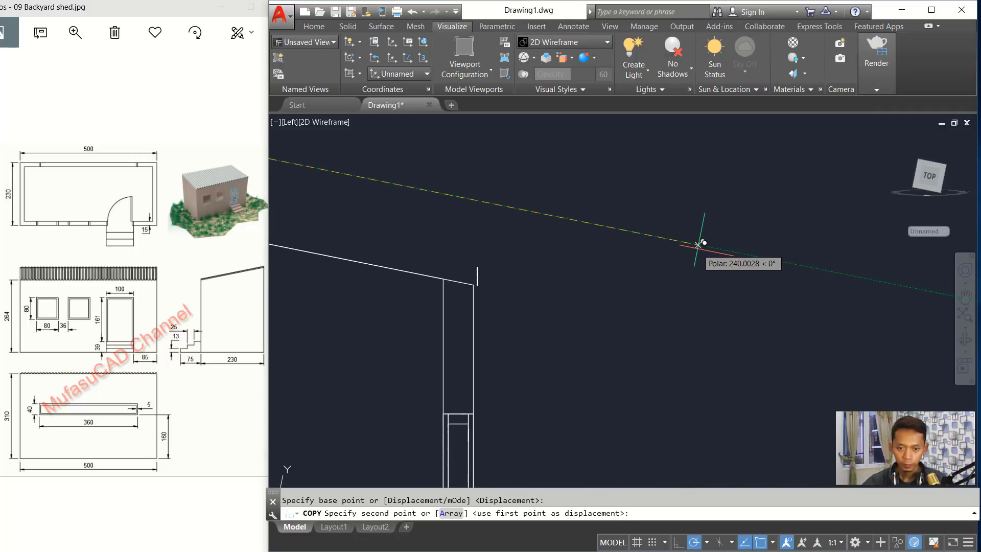
left_click(574, 242)
key("Return")
Orbit to a 3D view of the shed that shows both corrugated roof profiles
scroll(573, 247, "down", 4)
middle_click_drag(600, 254, 560, 264, "shift")
scroll(492, 265, "up", 2)
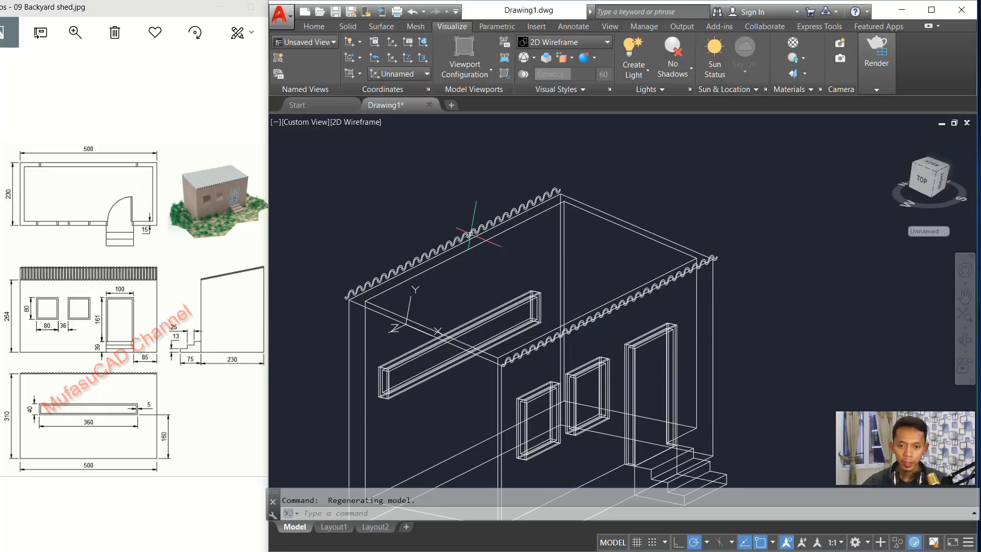
middle_click_drag(489, 244, 511, 272)
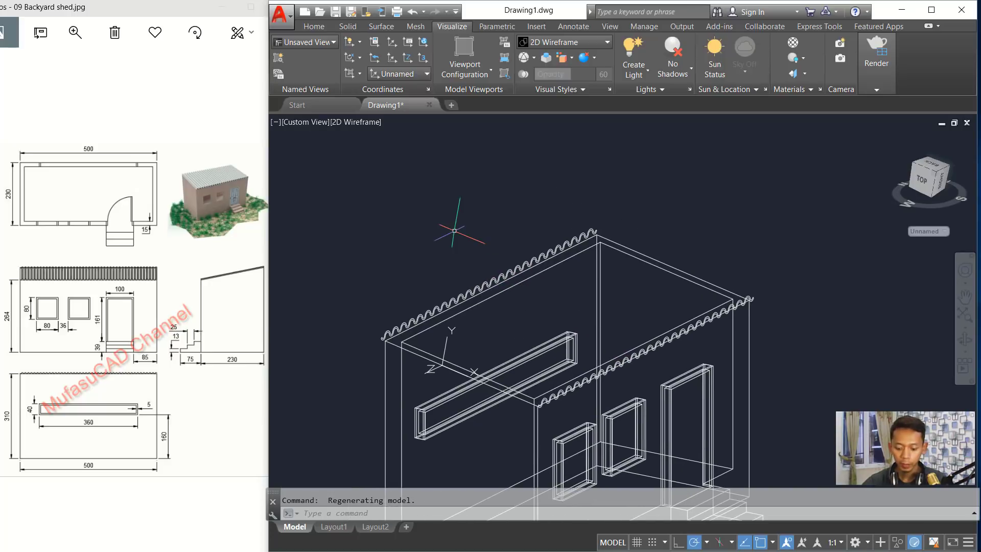
Loft the corrugated profile at the higher wall to its copy at the lower wall, using cross sections only, to form the roof
type("loft")
key("Return")
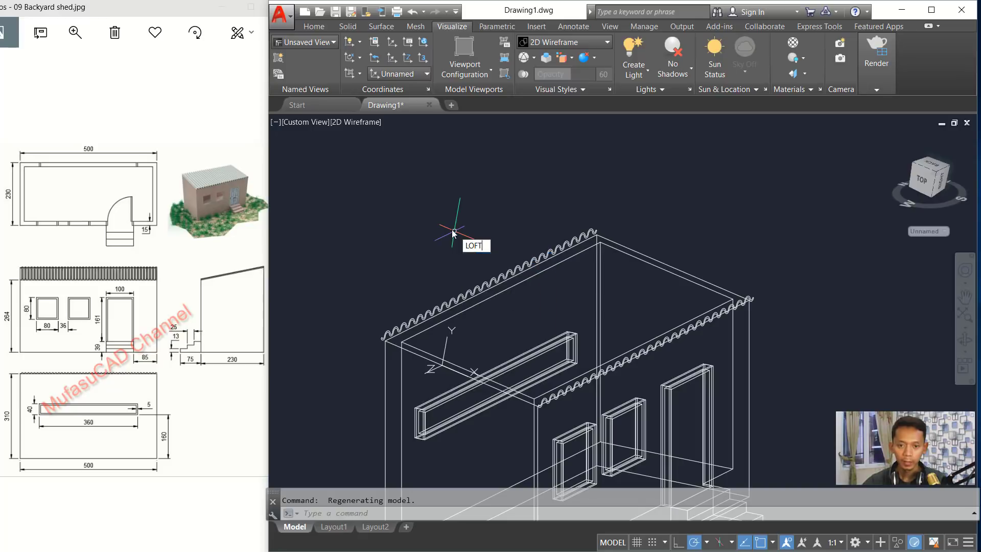
left_click(459, 295)
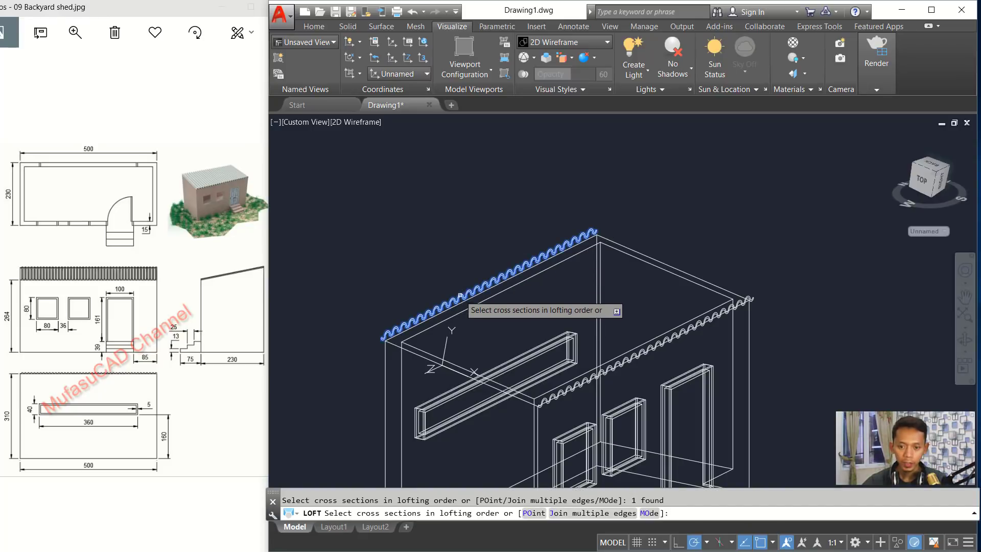
scroll(638, 352, "up", 2)
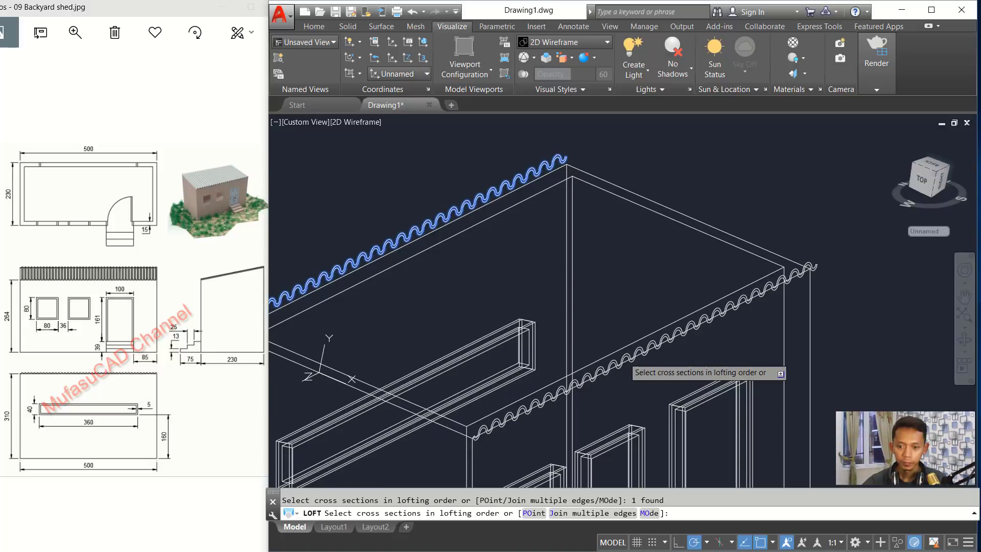
left_click(626, 361)
scroll(621, 313, "down", 3)
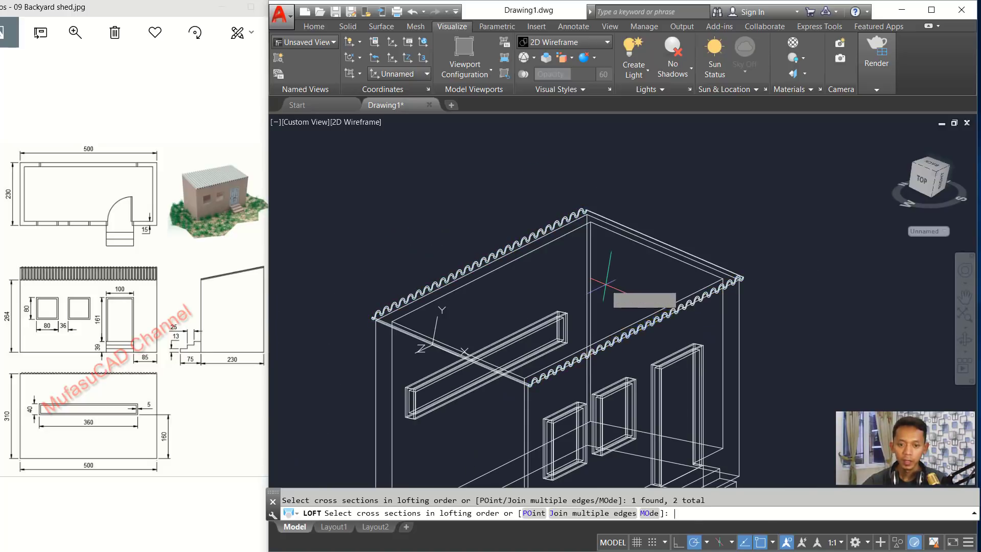
key("Return")
key("Return")
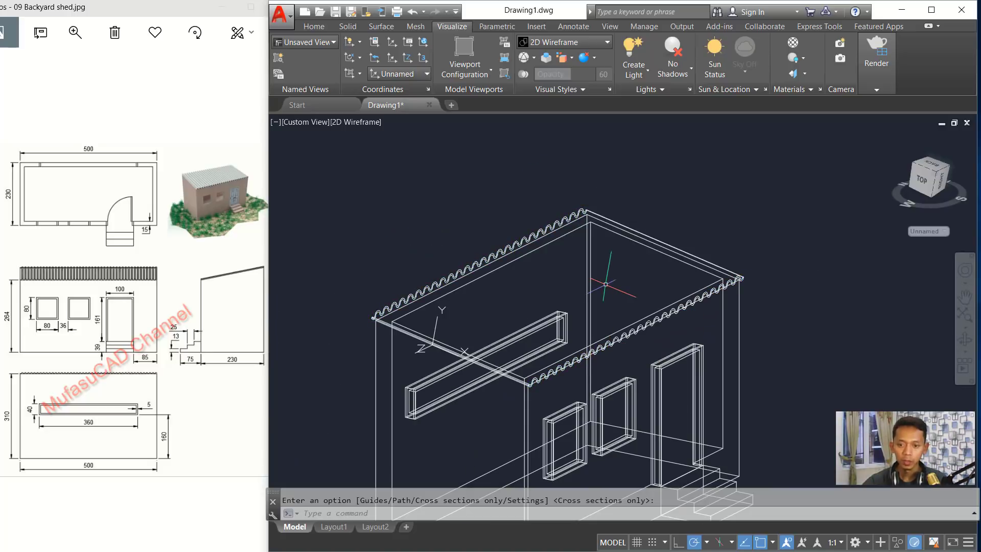
Display the shed in the Realistic visual style and inspect the corrugated roof from the front side
mouse_move(573, 253)
middle_mouse_down("shift")
mouse_move(575, 287)
mouse_move(570, 270)
middle_mouse_up("shift")
left_click(360, 122)
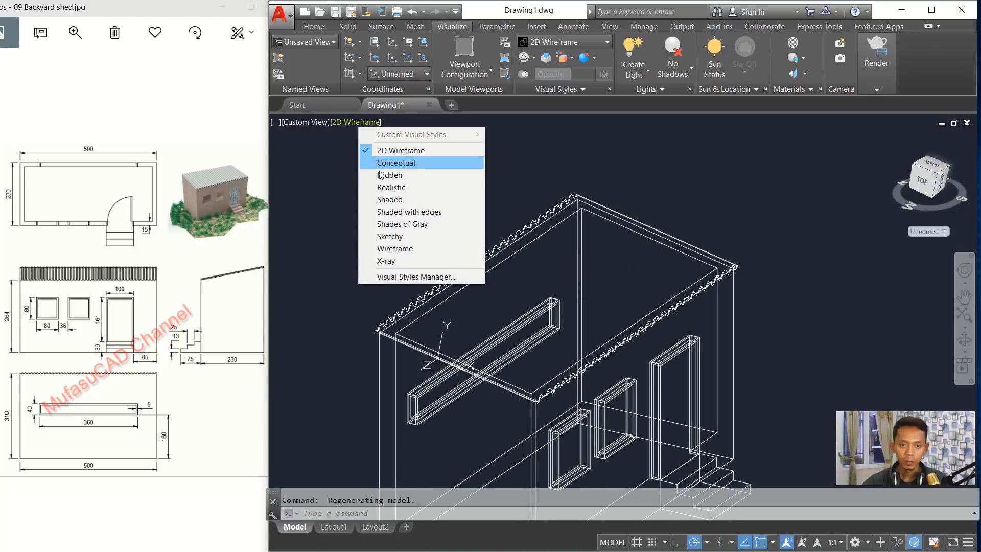
left_click(396, 187)
scroll(581, 279, "down", 2)
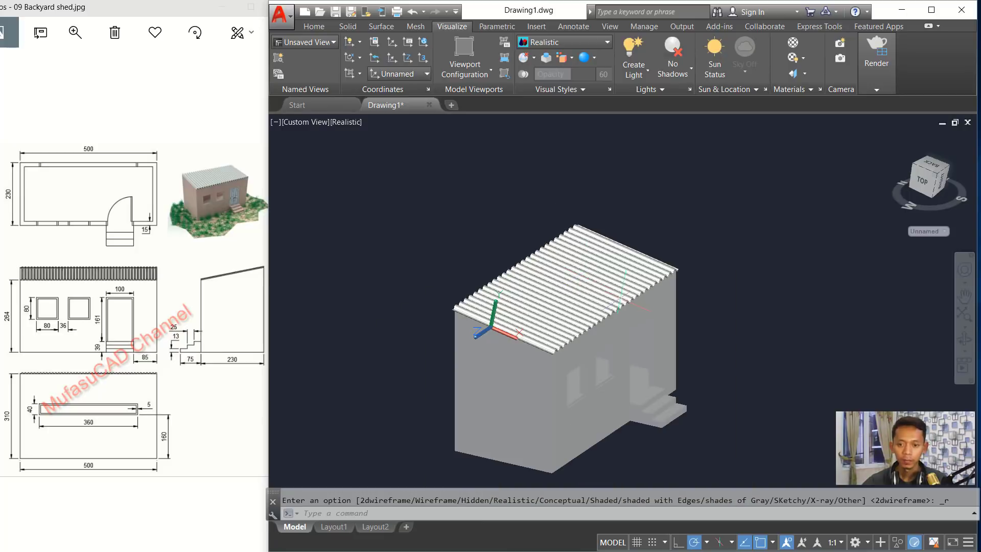
mouse_move(622, 298)
left_mouse_down("shift")
mouse_move(594, 254)
mouse_move(496, 264)
left_mouse_up("shift")
mouse_move(496, 265)
middle_mouse_down("shift")
mouse_move(459, 241)
mouse_move(405, 306)
mouse_move(459, 266)
mouse_move(570, 303)
middle_mouse_up("shift")
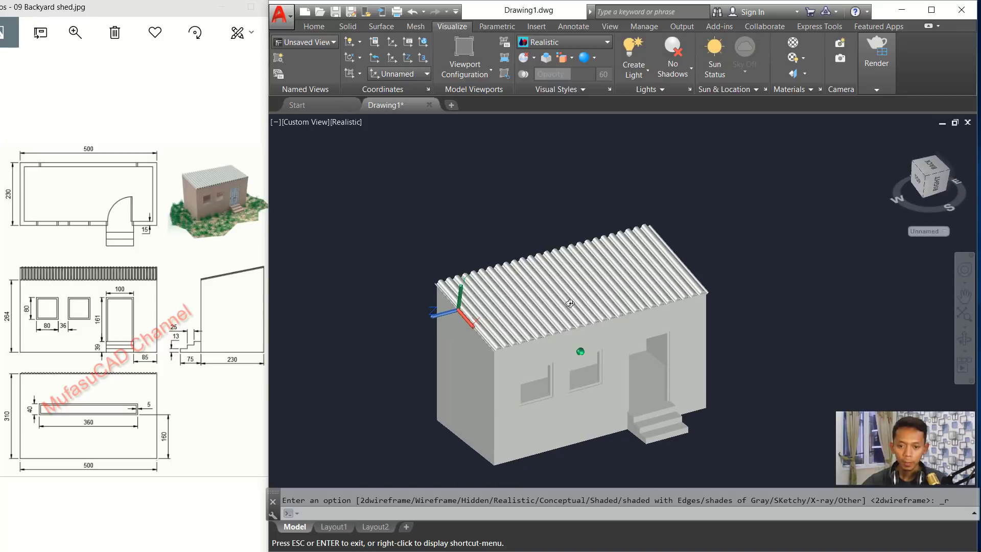
Return to the 2D Wireframe visual style and show the shed from the top with free space around it
left_click(342, 125)
left_click(366, 149)
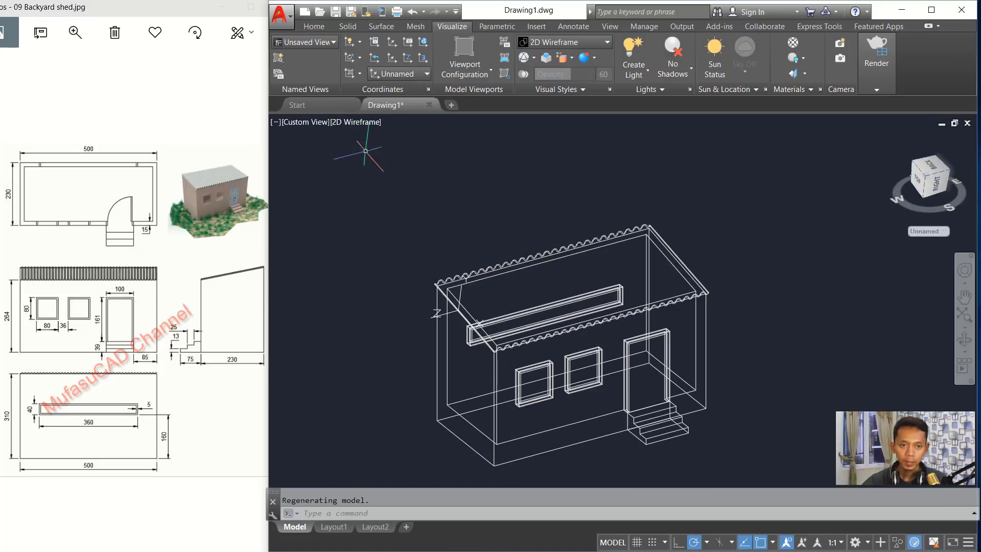
left_click(311, 124)
left_click(326, 149)
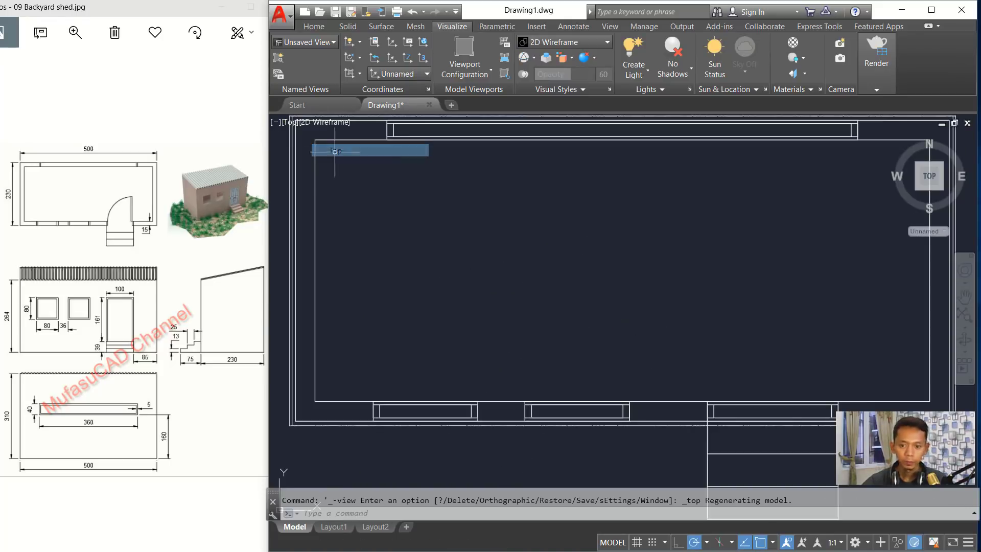
scroll(620, 271, "down", 6)
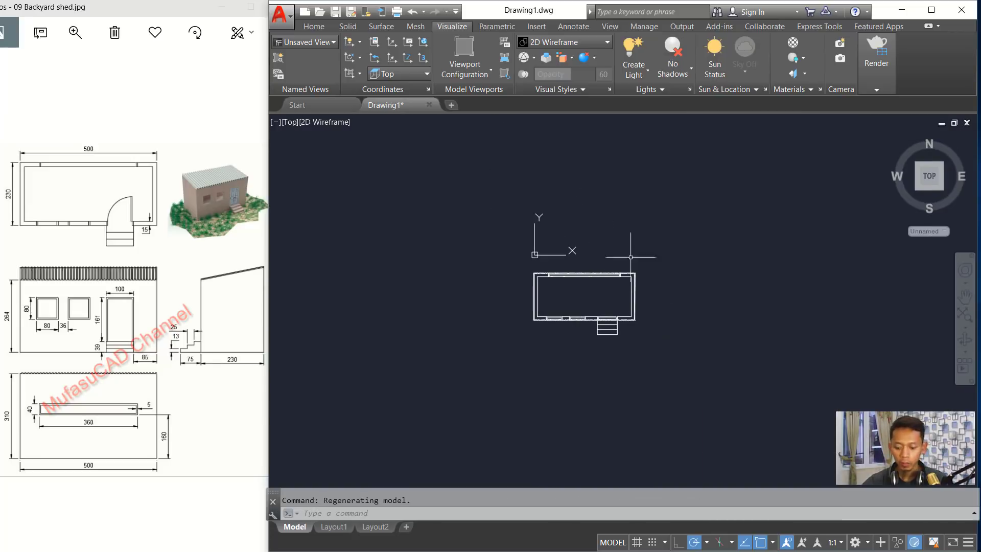
Create a large rectangular planar surface with PLANESURF, surrounding the shed on all sides as the ground
type("PLANESURF")
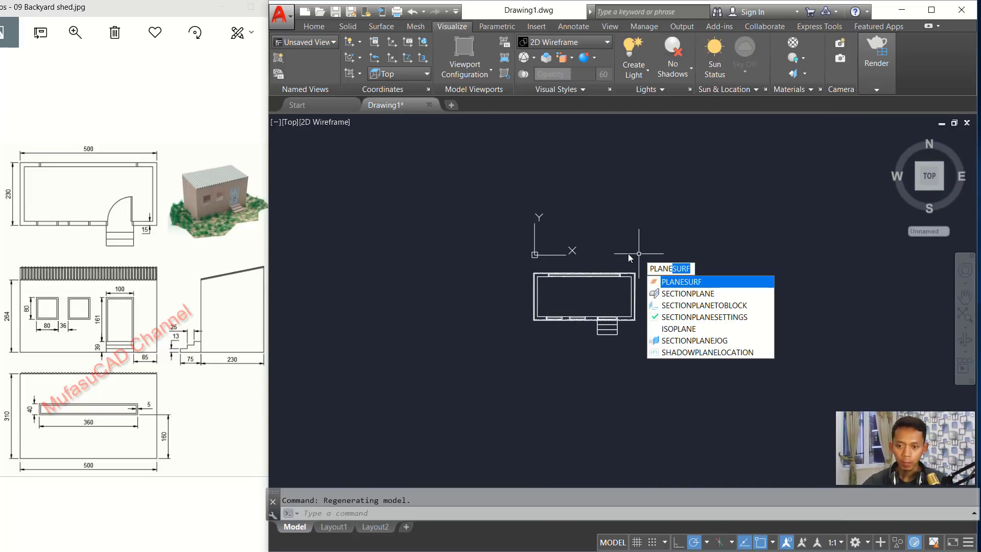
key("Return")
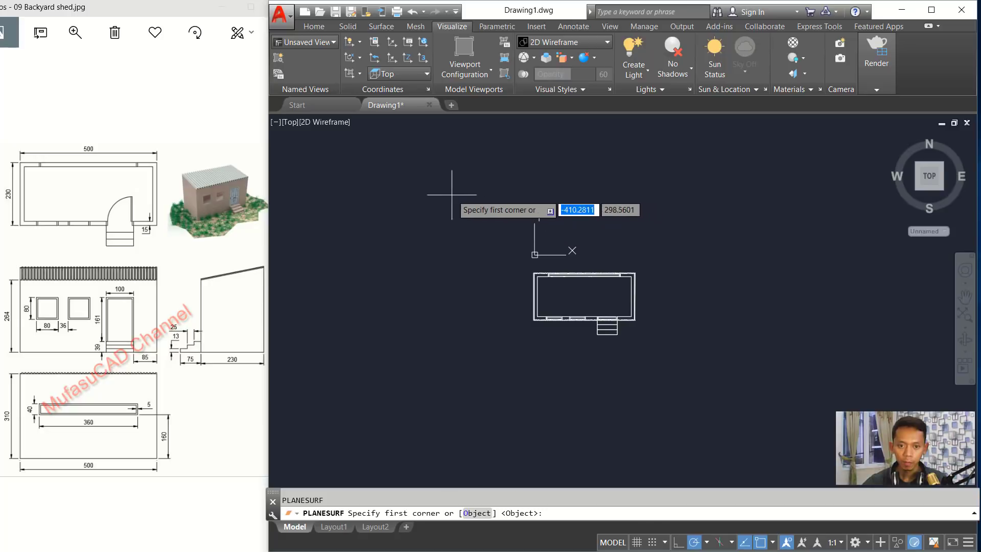
left_click(414, 180)
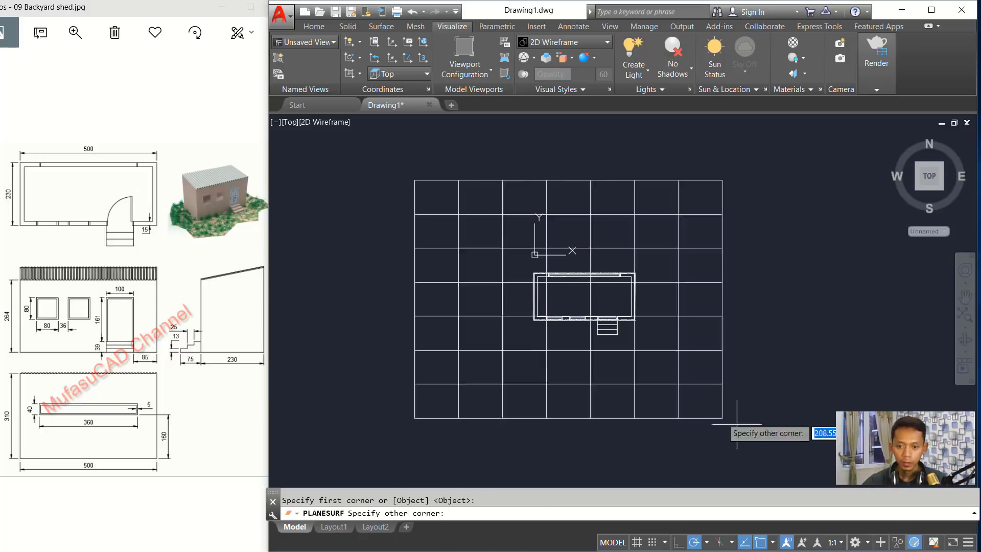
left_click(779, 417)
Draw a closed, irregular polyline around the shed and its stairs, inside the ground surface, as the yard outline
middle_click_drag(691, 332, 603, 307)
scroll(587, 327, "up", 4)
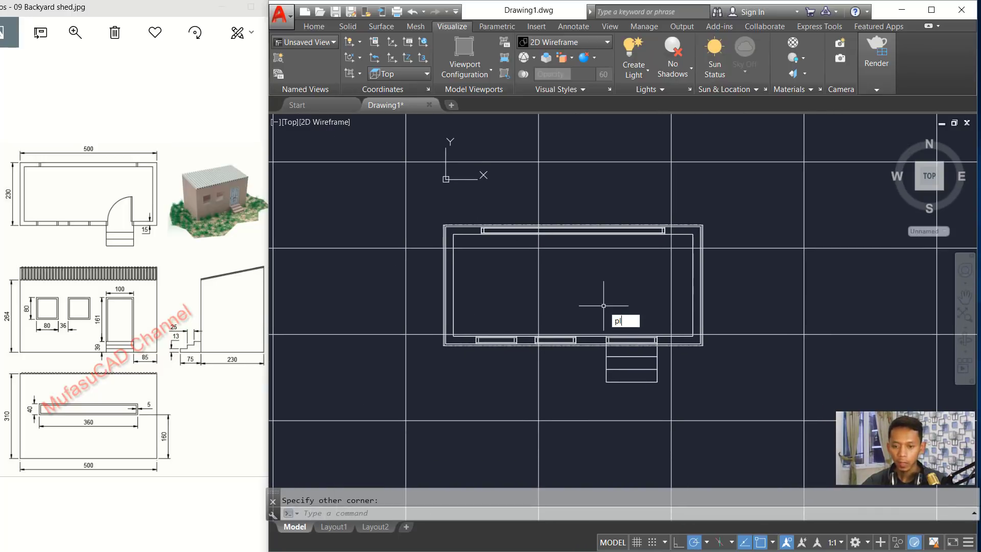
key("Return")
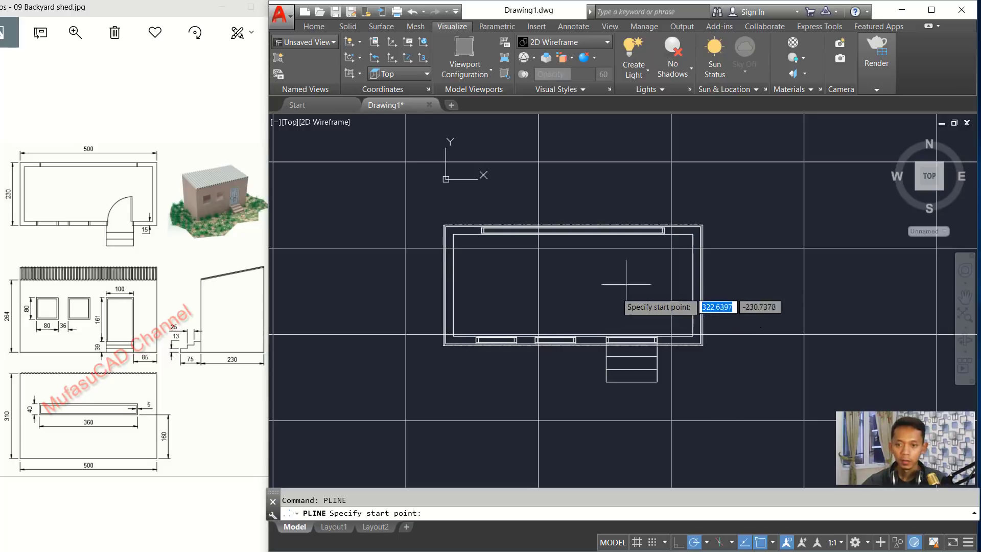
left_click(750, 203)
left_click(709, 146)
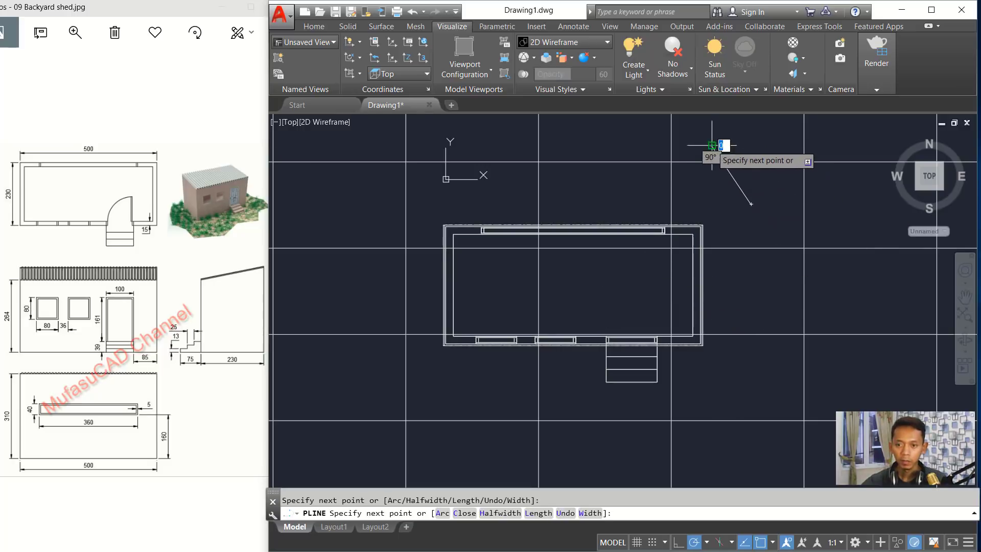
left_click(635, 159)
left_click(570, 138)
left_click(487, 150)
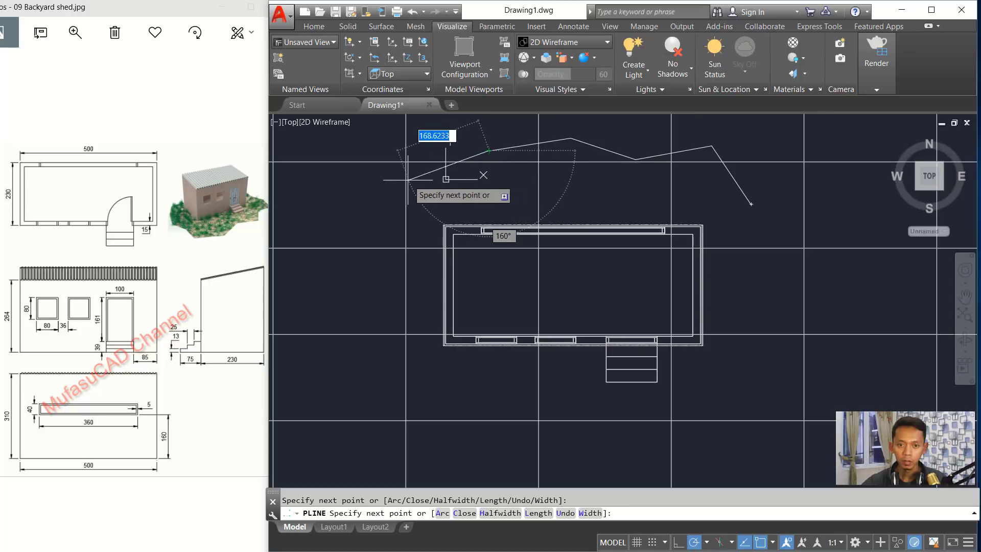
left_click(412, 170)
left_click(379, 228)
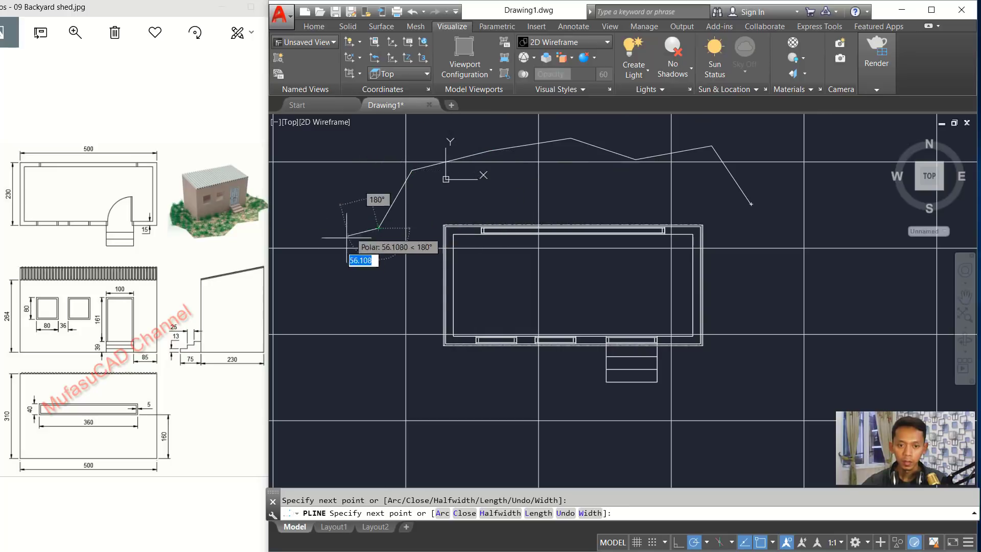
left_click(378, 301)
left_click(357, 372)
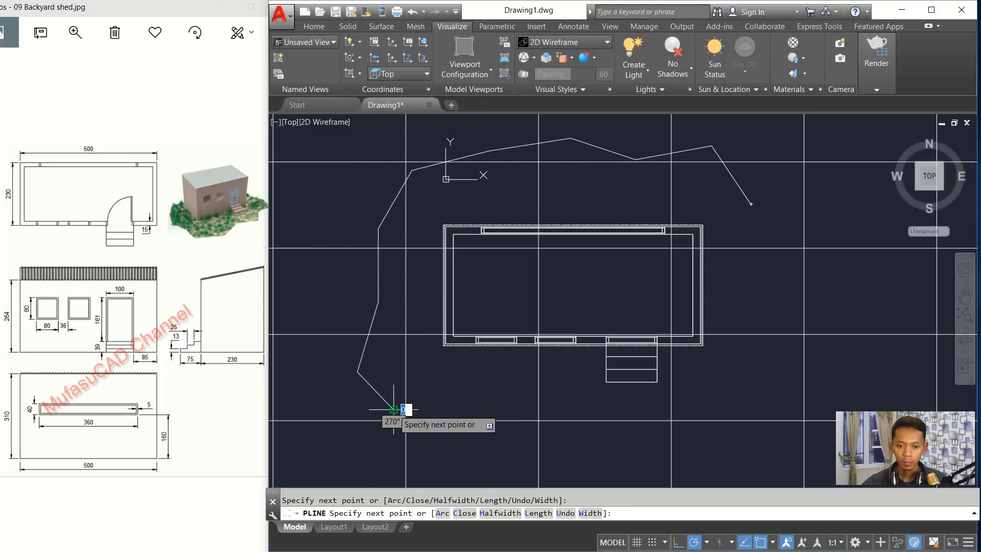
left_click(393, 408)
left_click(464, 439)
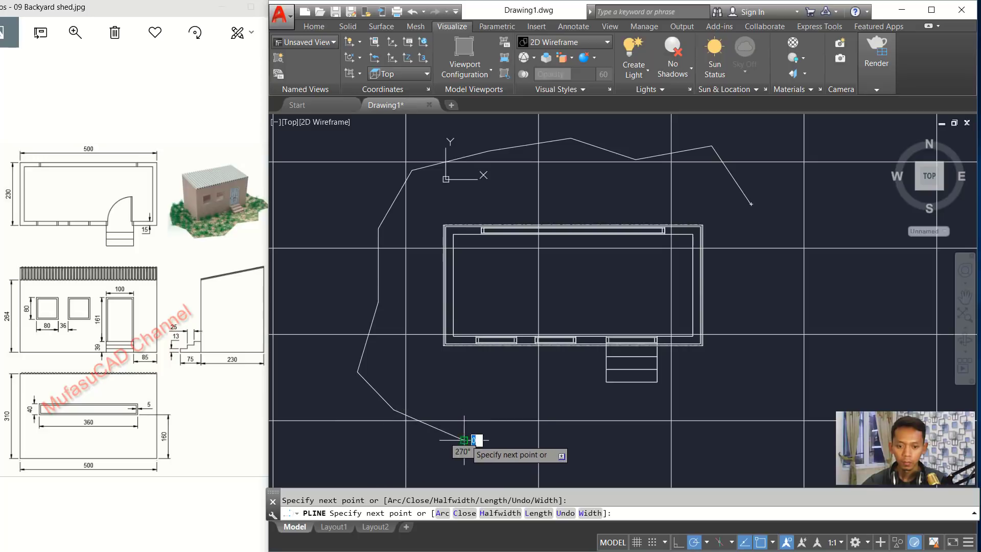
left_click(521, 408)
left_click(633, 442)
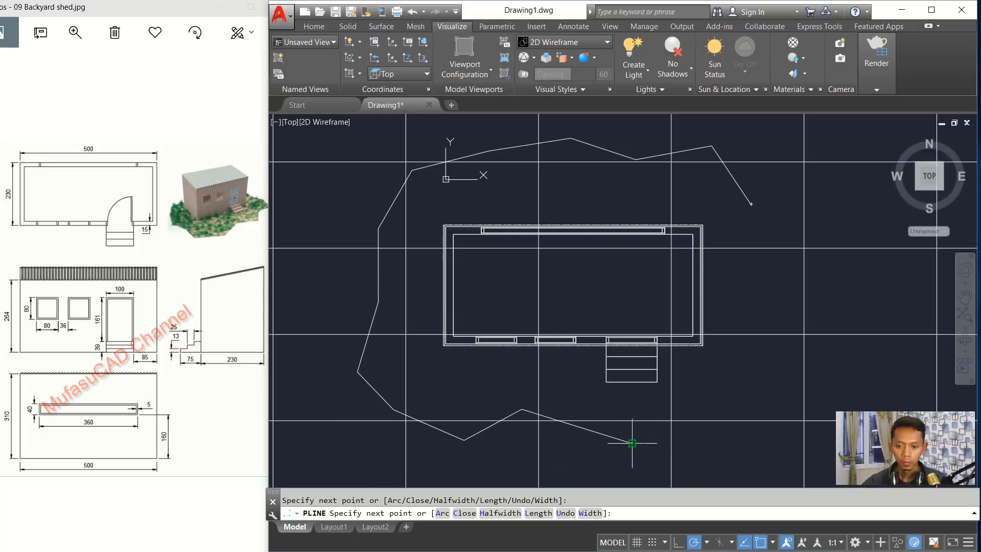
left_click(714, 429)
left_click(774, 375)
left_click(748, 281)
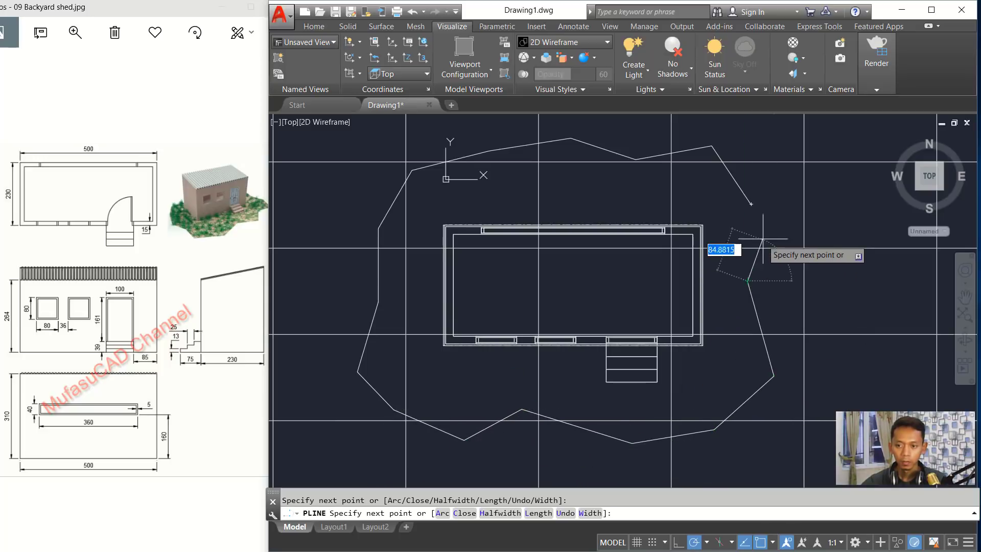
left_click(750, 204)
key("Return")
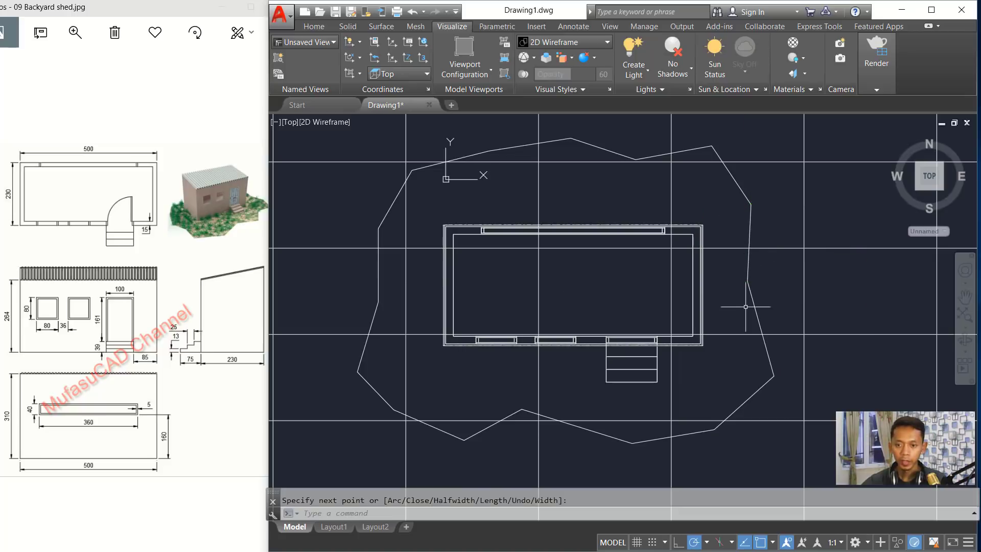
Imprint the irregular yard outline onto the rectangular ground surface, keeping the source polyline
scroll(745, 306, "down", 2)
middle_click_drag(745, 306, 638, 306)
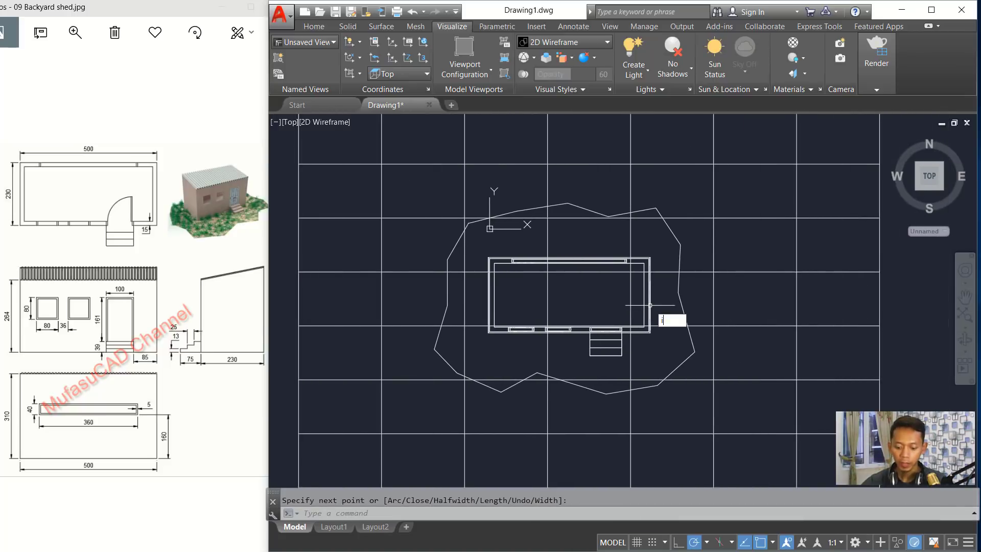
type("impre")
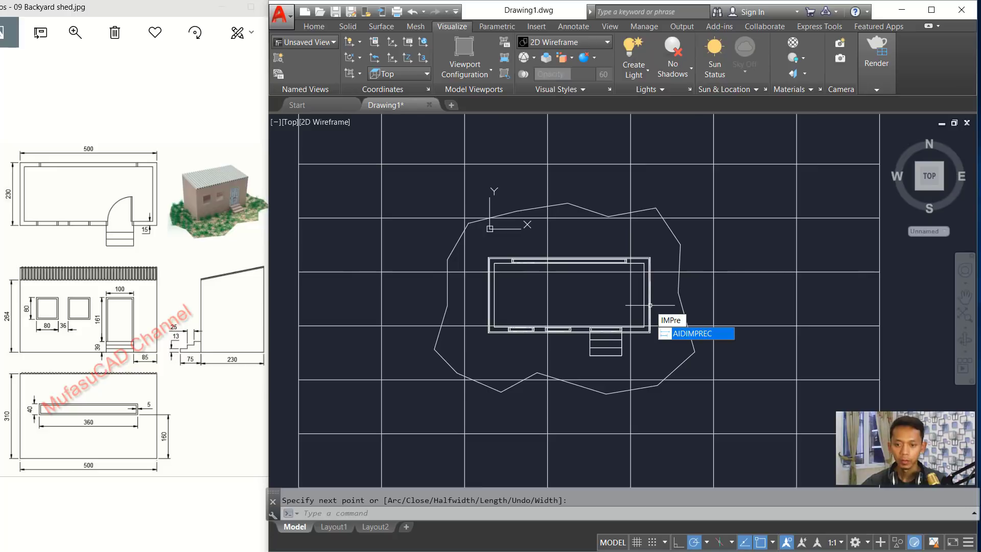
key("BackSpace")
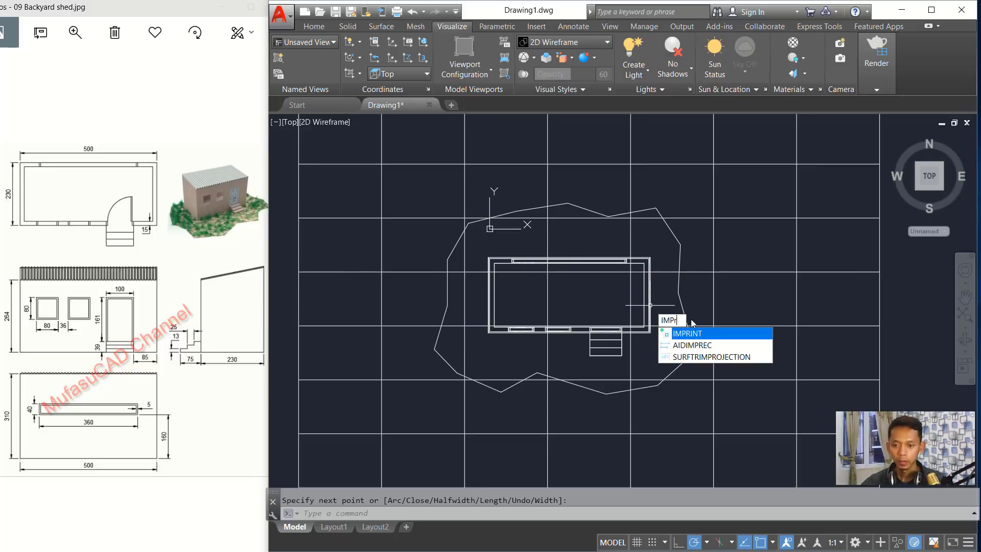
left_click(696, 333)
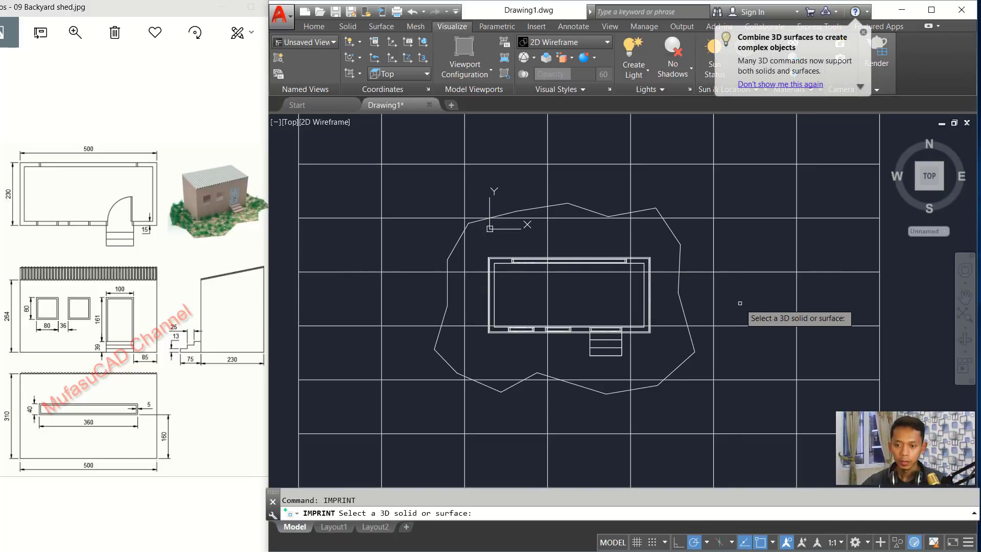
left_click(758, 272)
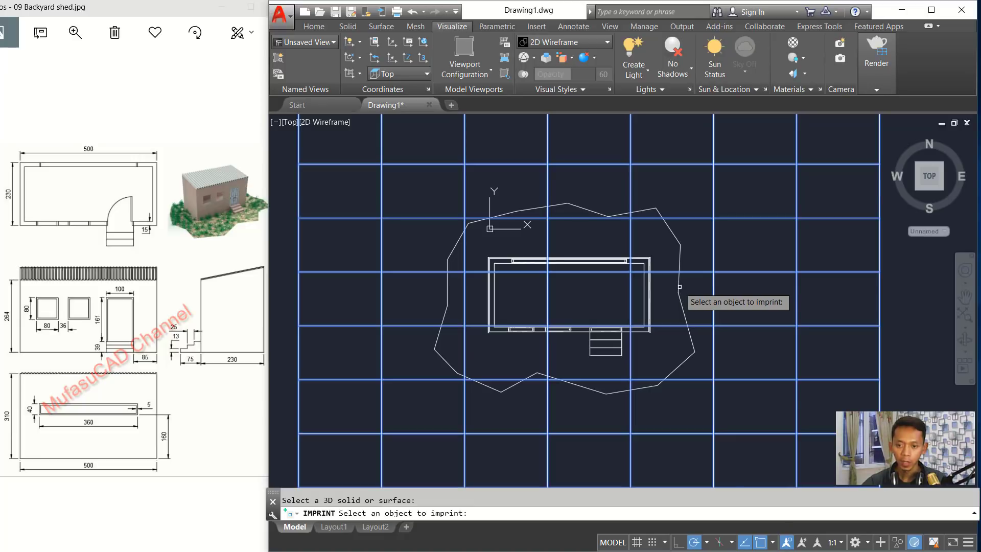
left_click(678, 285)
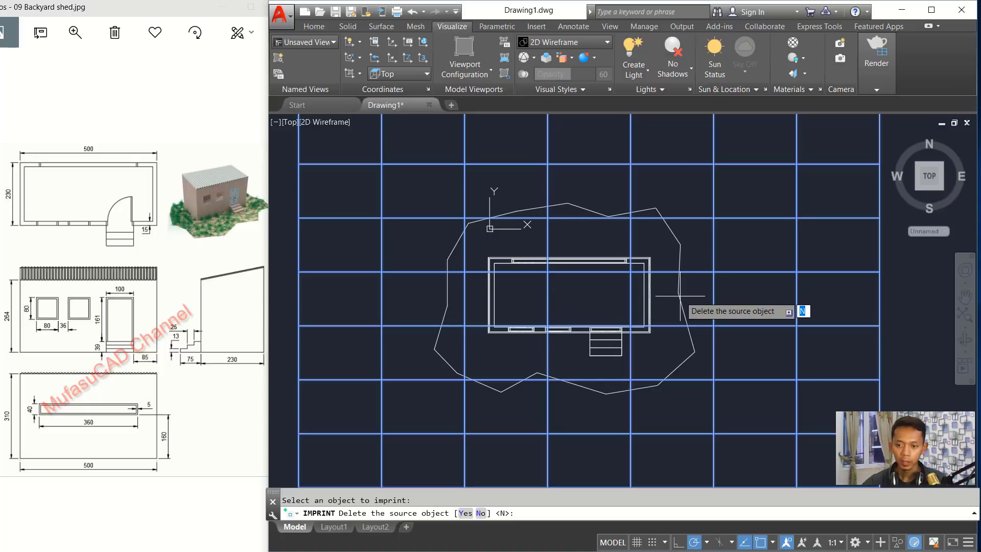
key("Return")
key("Return")
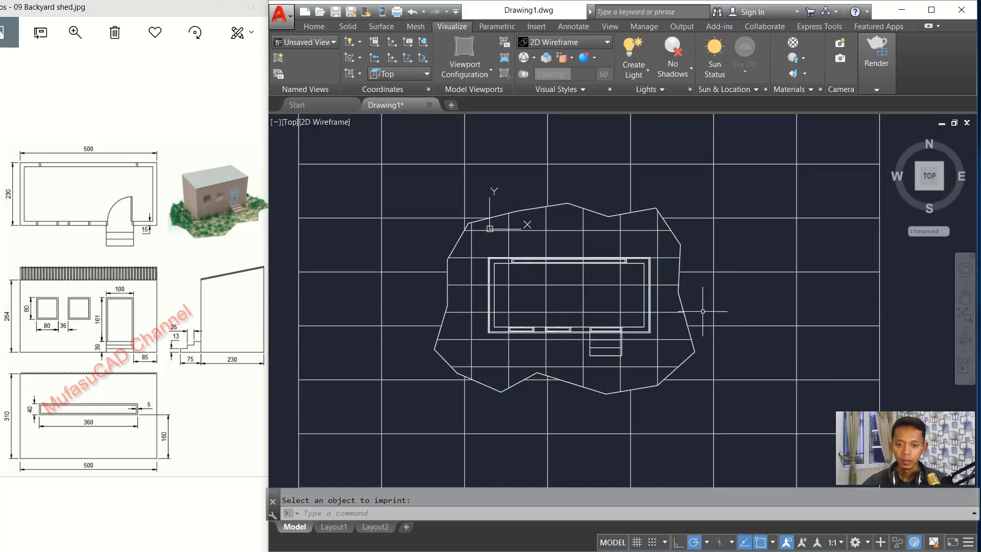
Inspect the imprinted ground surface in a 3D view, checking whether the irregular yard area selects separately from the surrounding rectangle
middle_click_drag(711, 219, 685, 335, "shift")
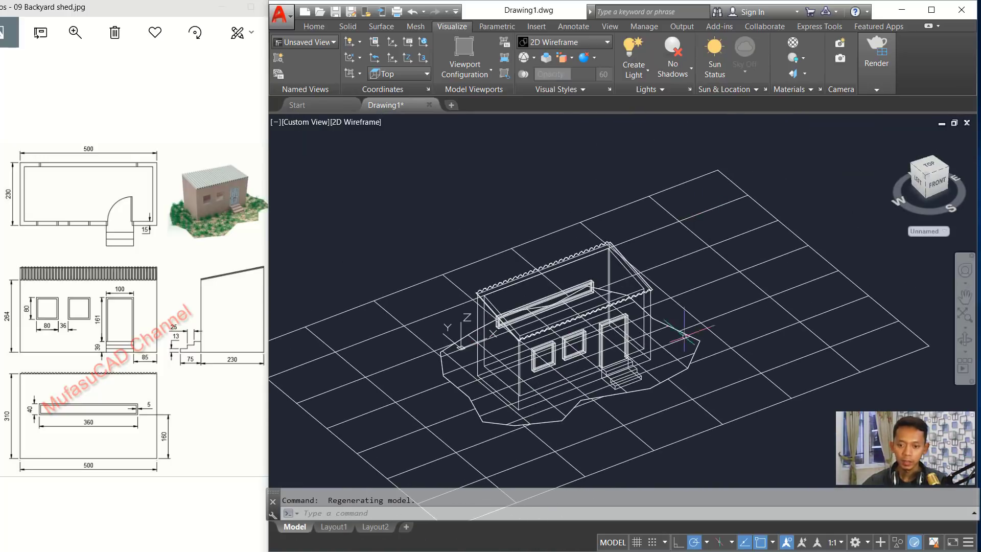
left_click(873, 259)
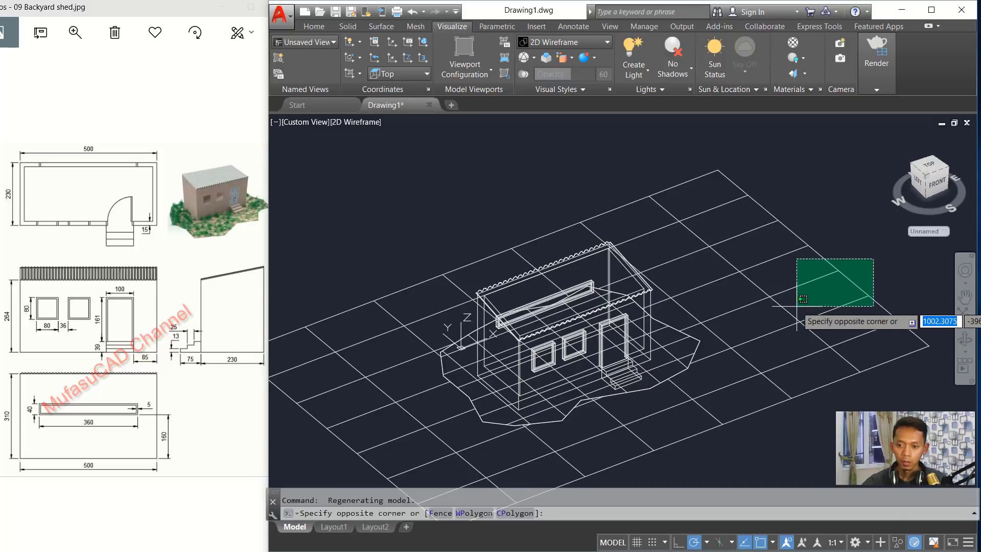
left_click(797, 305)
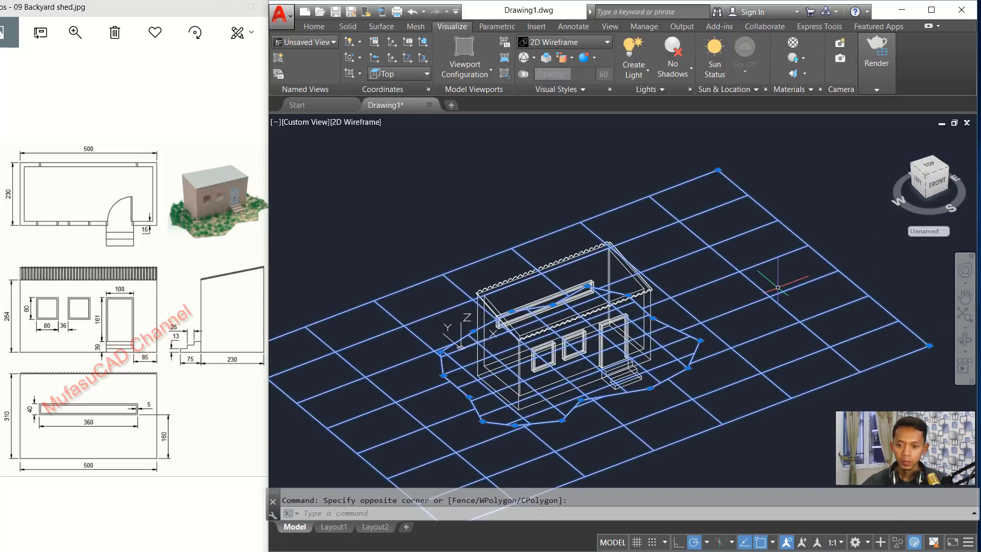
key("Escape")
left_click(666, 356)
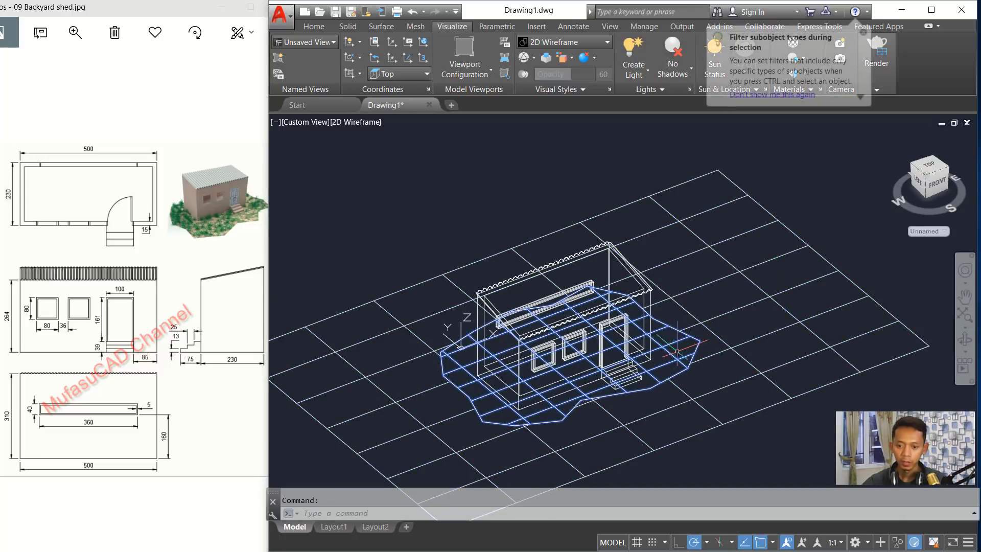
key("Escape")
middle_click_drag(703, 330, 712, 291)
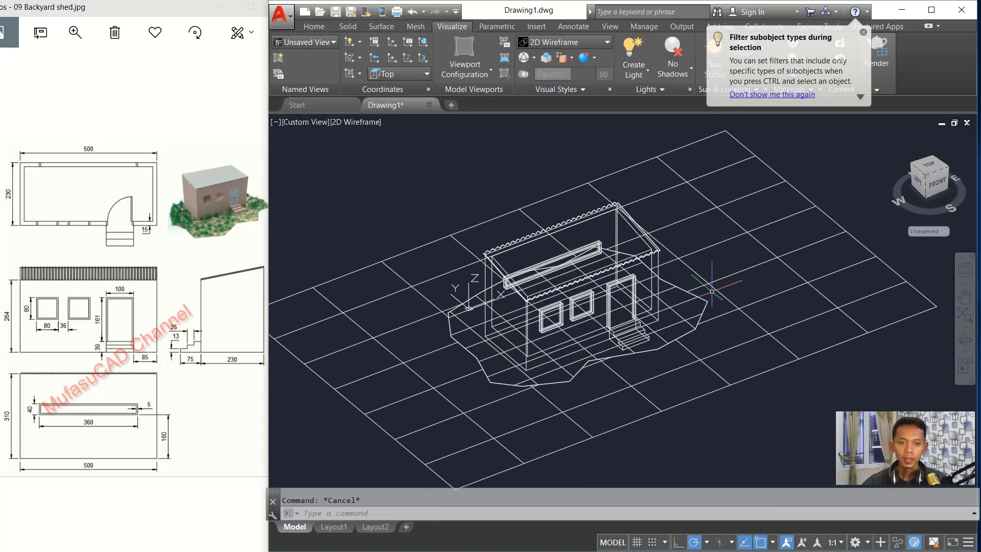
Place a camera in the top view outside the ground's front-left corner, aimed diagonally across the shed toward its rear-right side
left_click(303, 123)
left_click(327, 150)
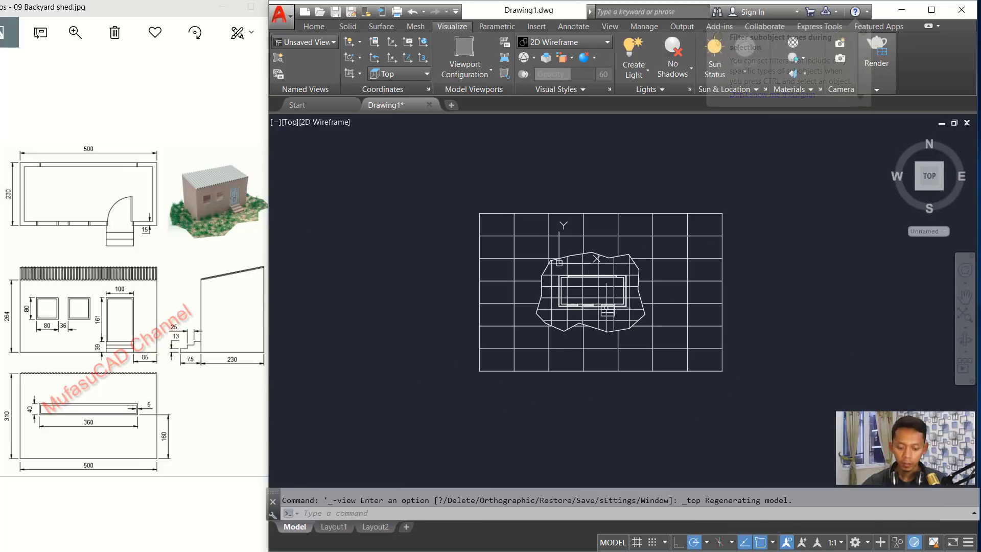
middle_click_drag(606, 307, 581, 271)
key("Return")
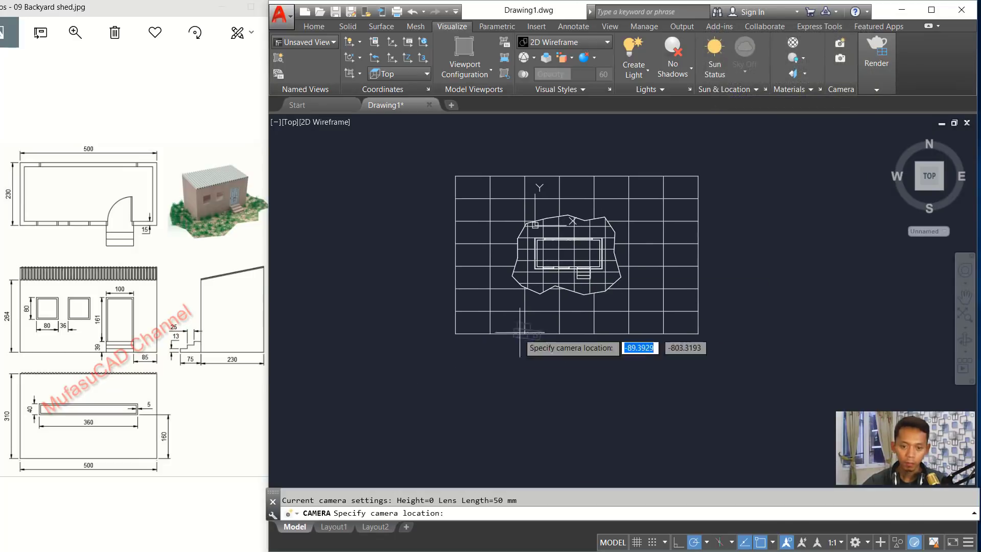
left_click(458, 363)
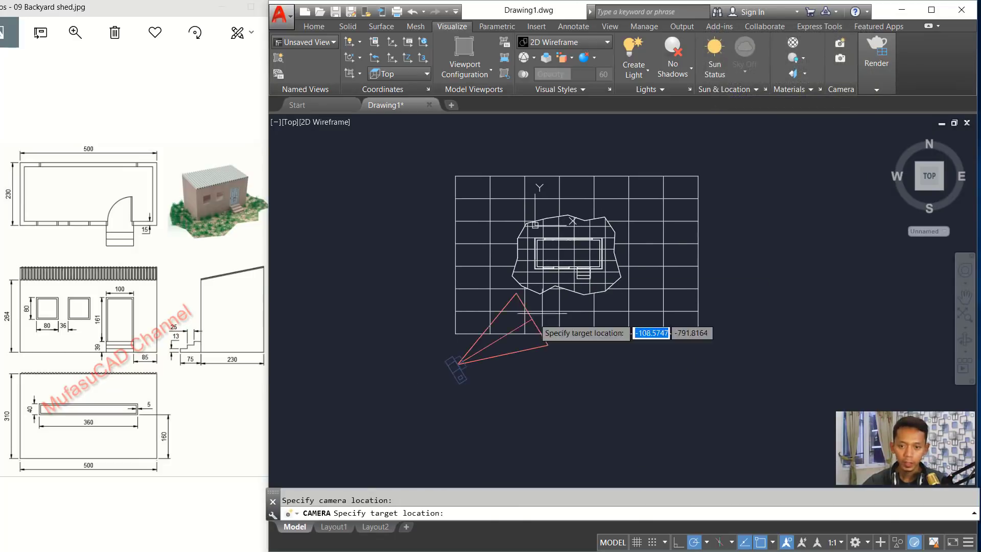
left_click(621, 212)
key("Return")
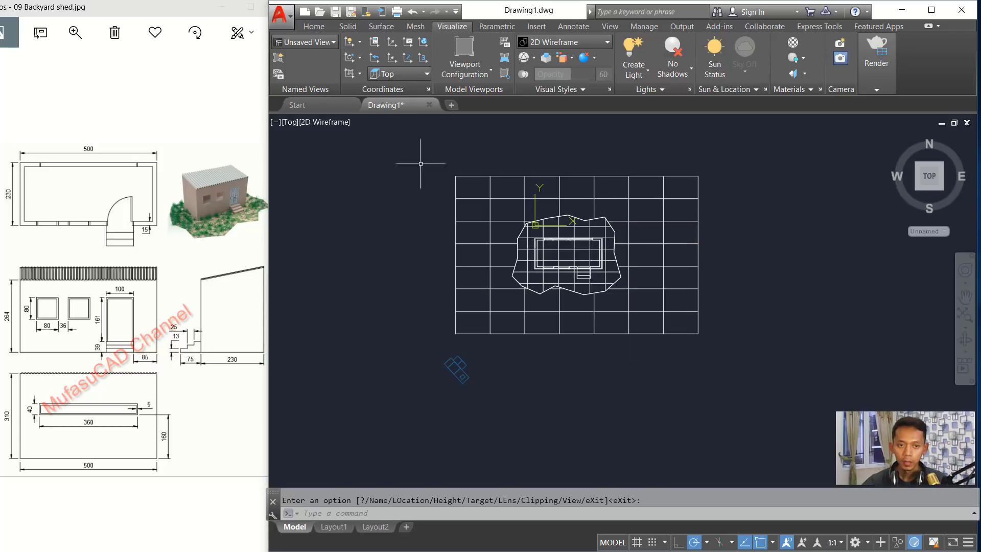
Move the entire shed with its roof, frames and stairs straight up about 52 units in the left view, so its base rests on the ground
left_click(288, 125)
left_click(332, 175)
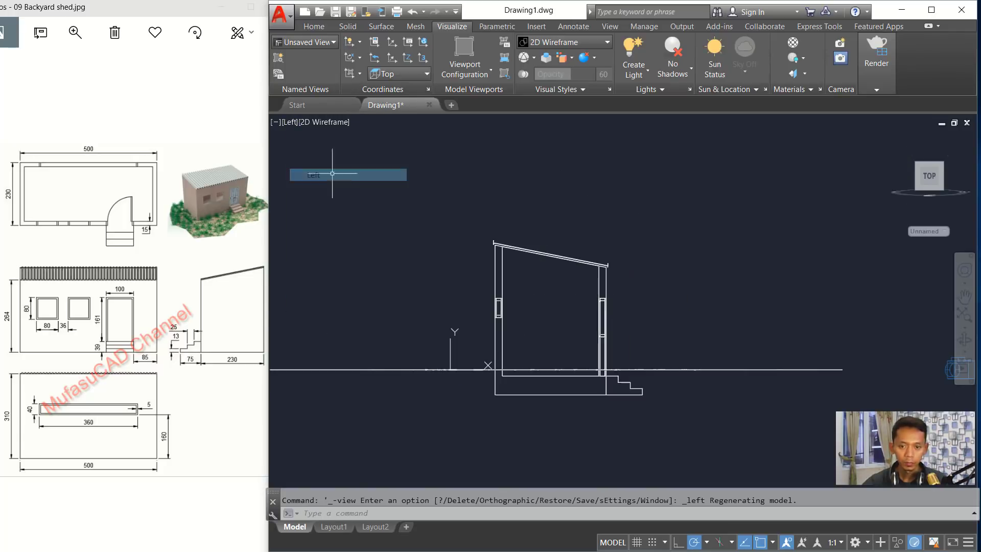
type("m")
key("Return")
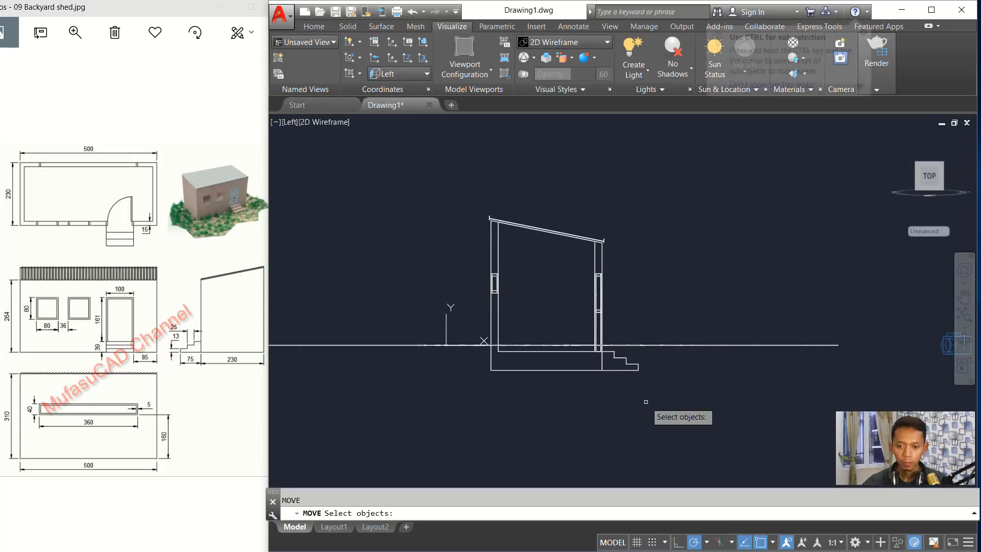
scroll(649, 406, "up", 2)
left_click(709, 384)
left_click(344, 313)
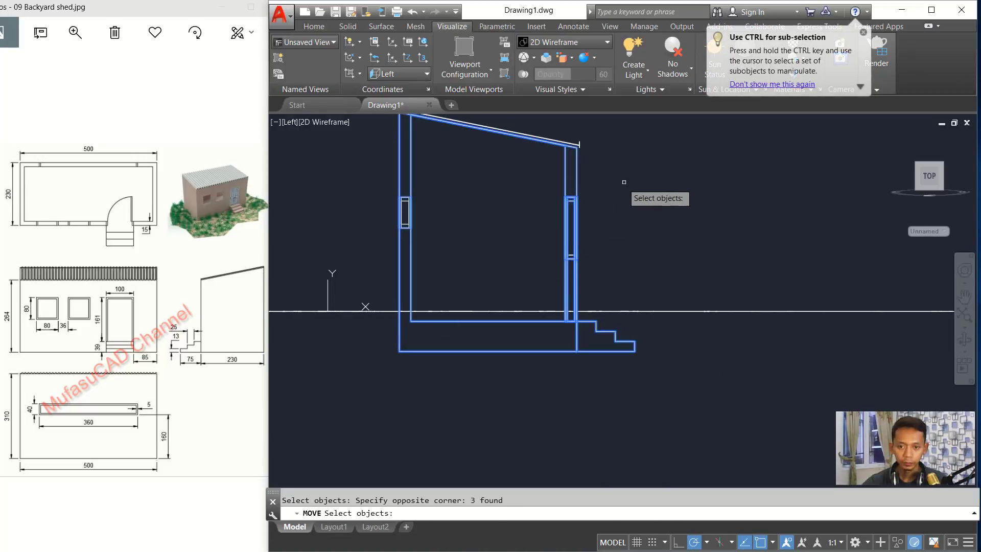
left_click(635, 132)
left_click(364, 206)
scroll(589, 215, "down", 1)
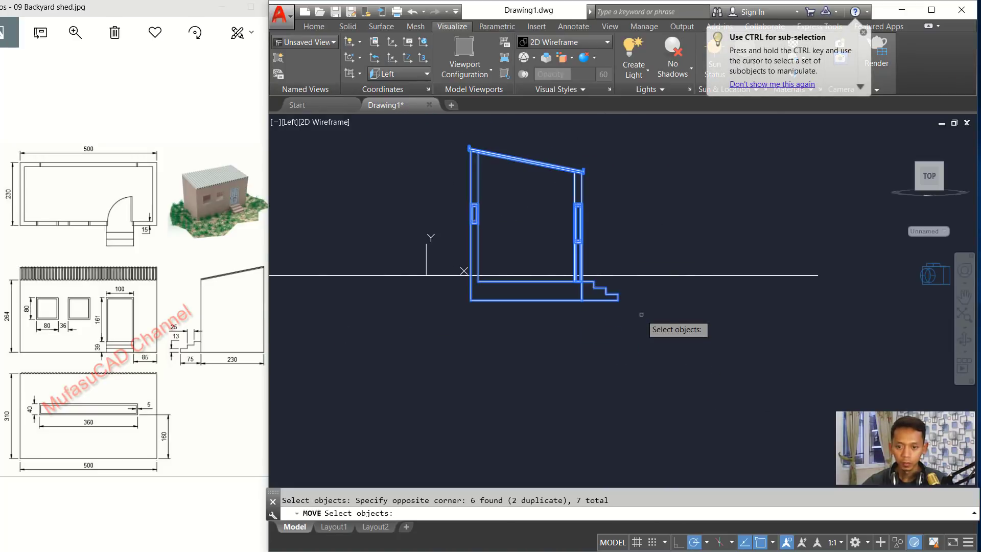
scroll(642, 313, "up", 2)
key("Return")
left_click(611, 356)
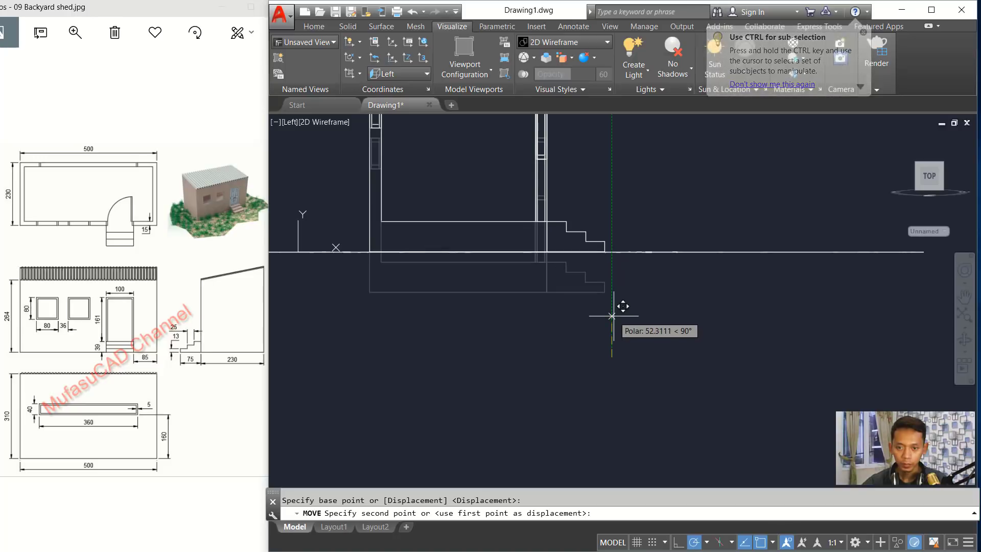
left_click(612, 315)
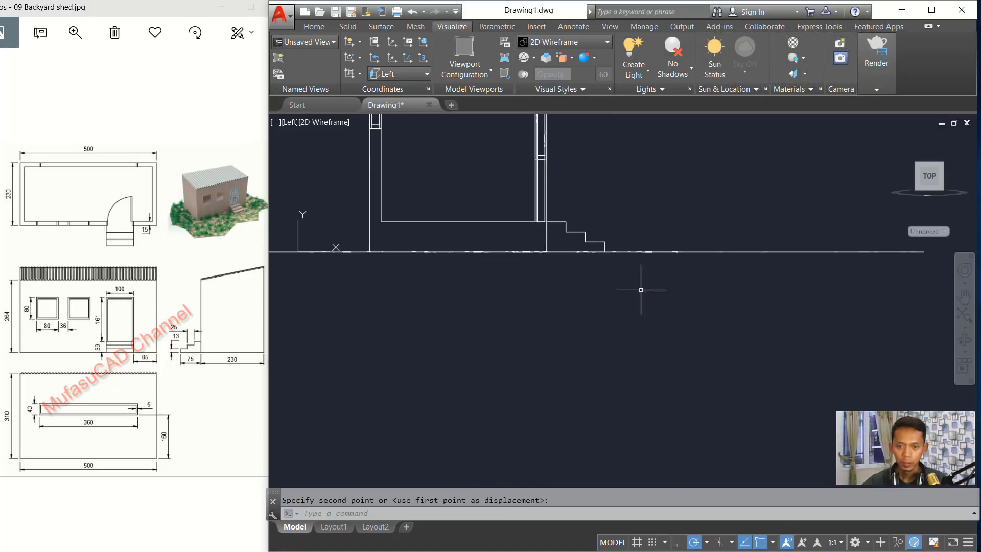
Switch to the Camera1 view, apply the Shaded with edges visual style, and frame the whole shed from the front-left
left_click(289, 123)
left_click(437, 135)
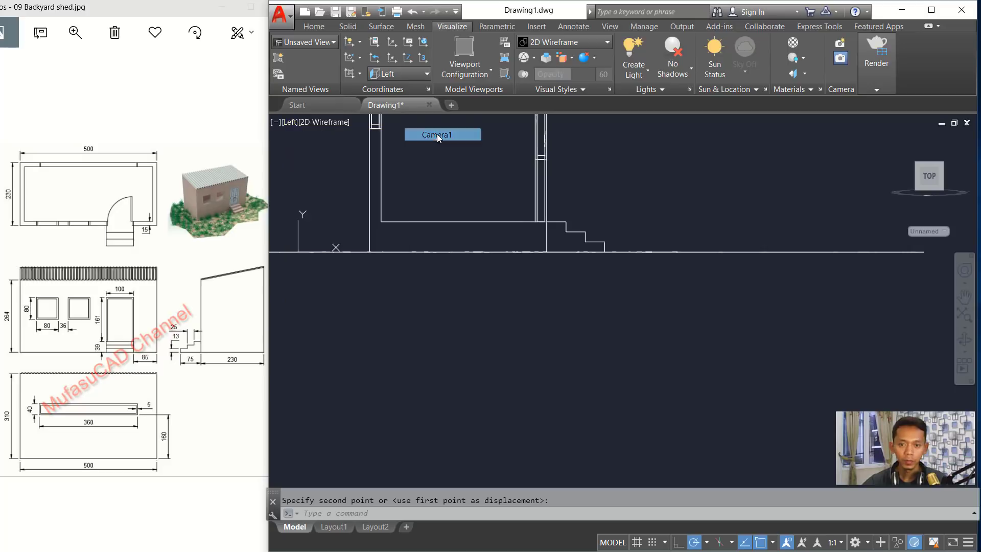
middle_click_drag(607, 221, 374, 129, "shift")
left_click(341, 121)
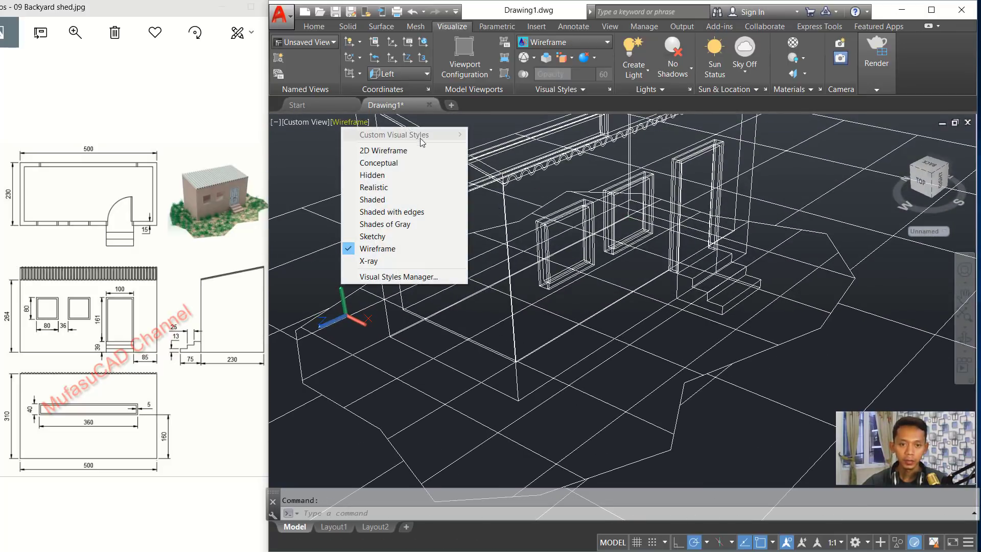
left_click(400, 211)
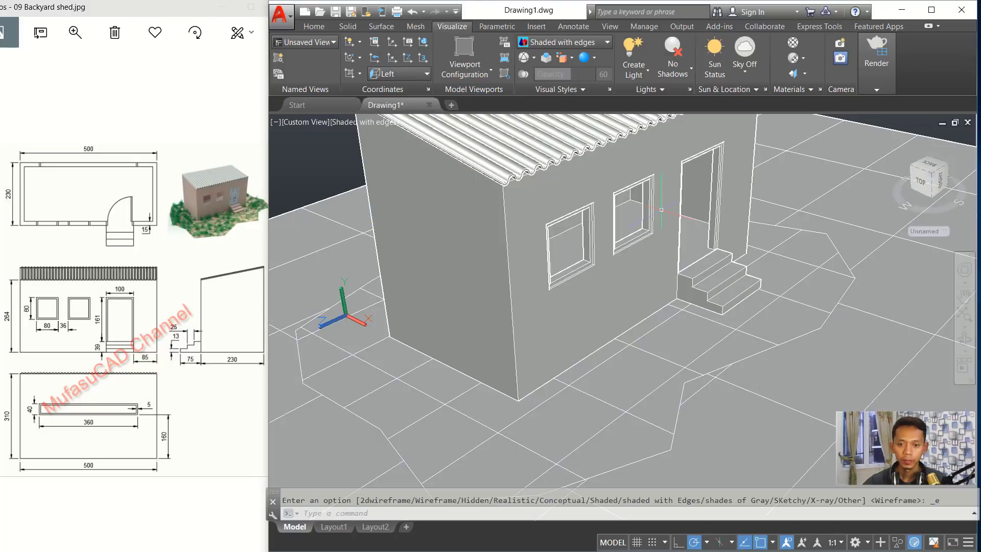
mouse_move(587, 220)
middle_mouse_down("shift")
mouse_move(689, 199)
mouse_move(697, 241)
middle_mouse_up("shift")
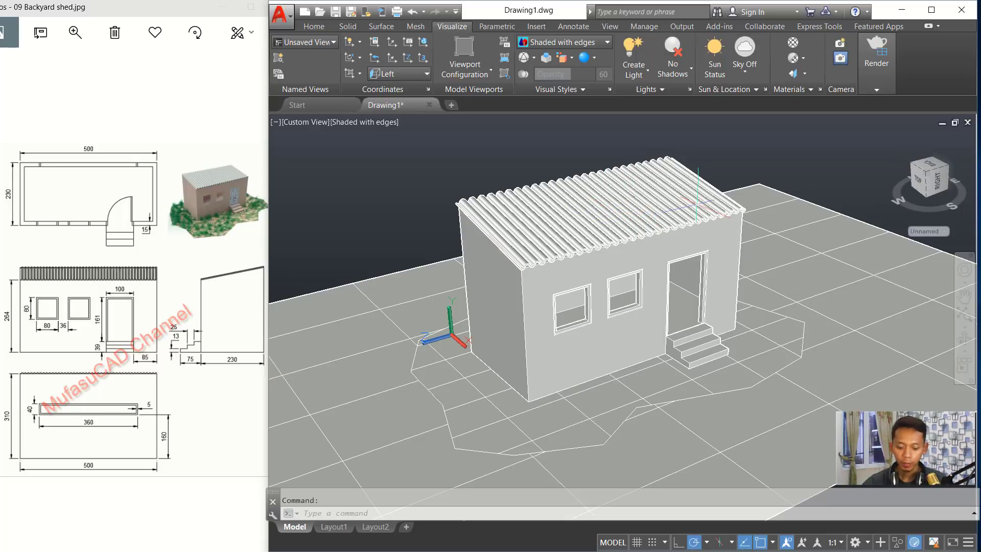
Open the materials browser with RMAT and duplicate the Global material under the name wall
type("RMAT")
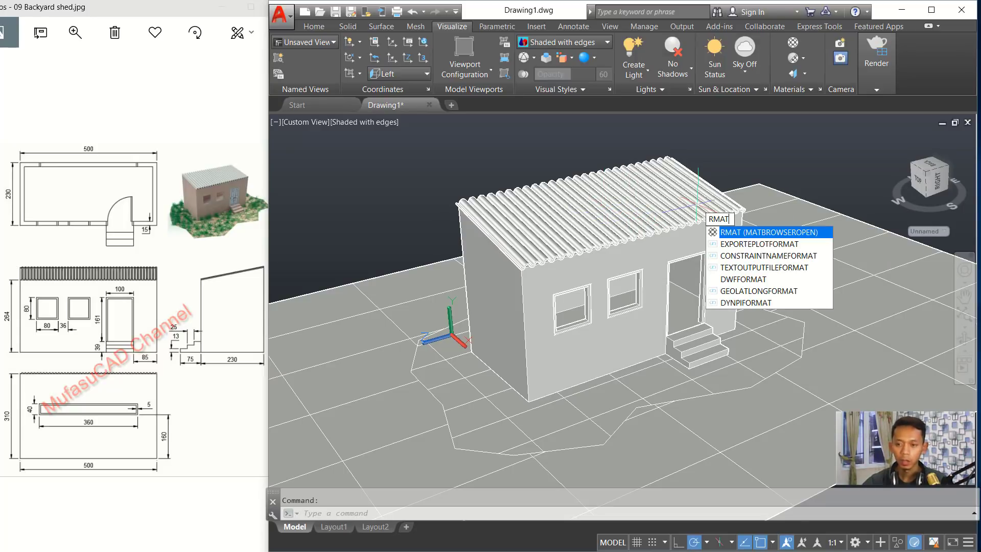
key("Return")
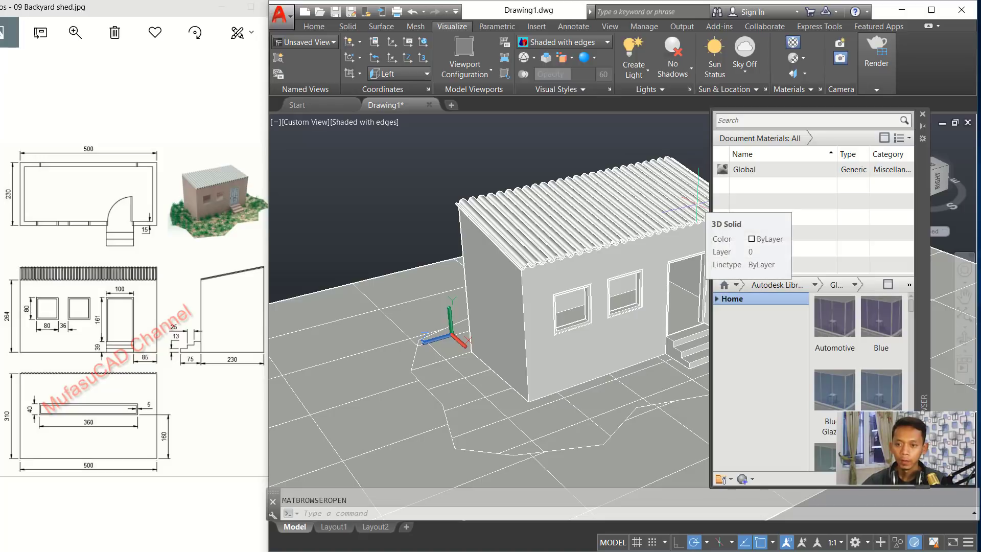
right_click(748, 168)
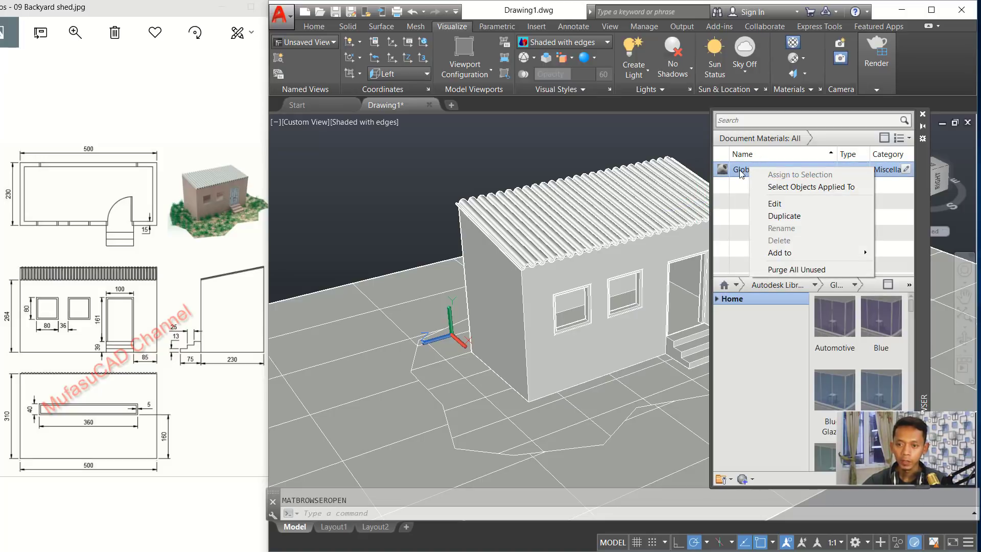
left_click(779, 216)
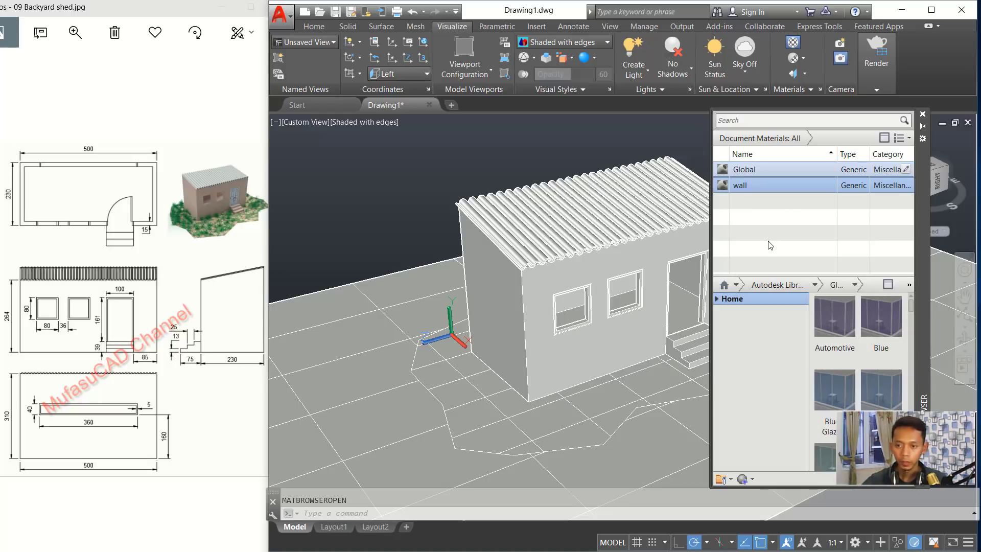
Edit the wall material and use WARNA TEMBOK.jpg from the Gambar folder as its image texture
double_click(748, 185)
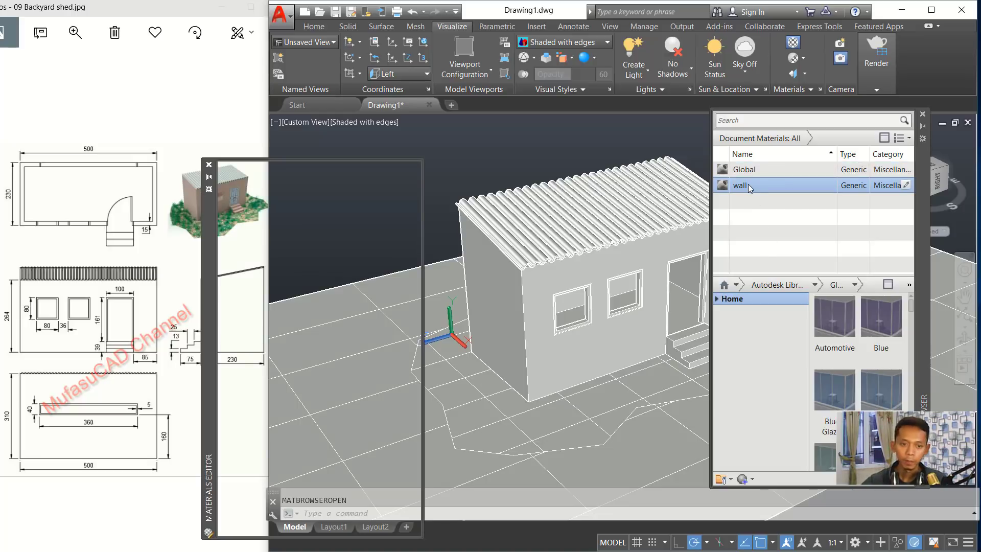
left_click_drag(203, 302, 210, 247)
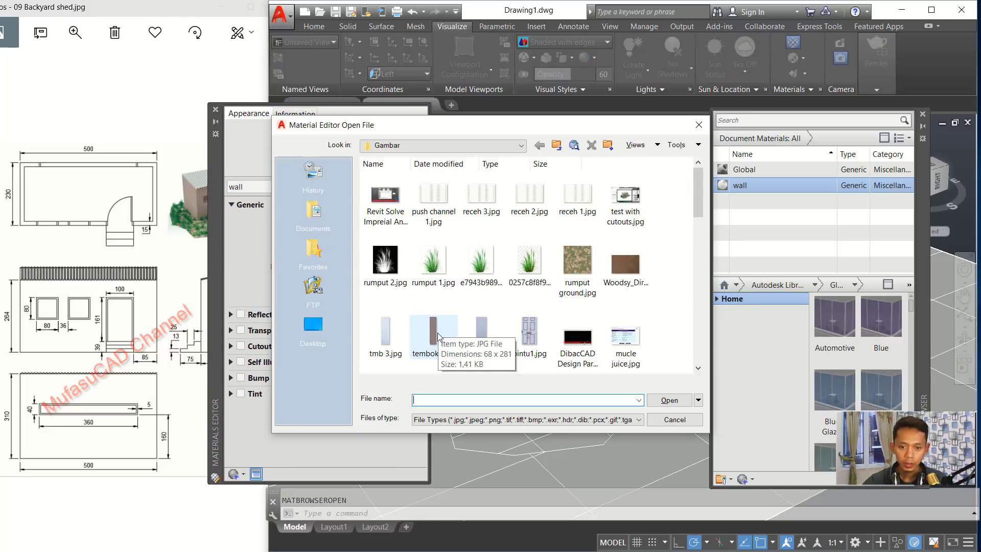
left_click_drag(696, 208, 700, 230)
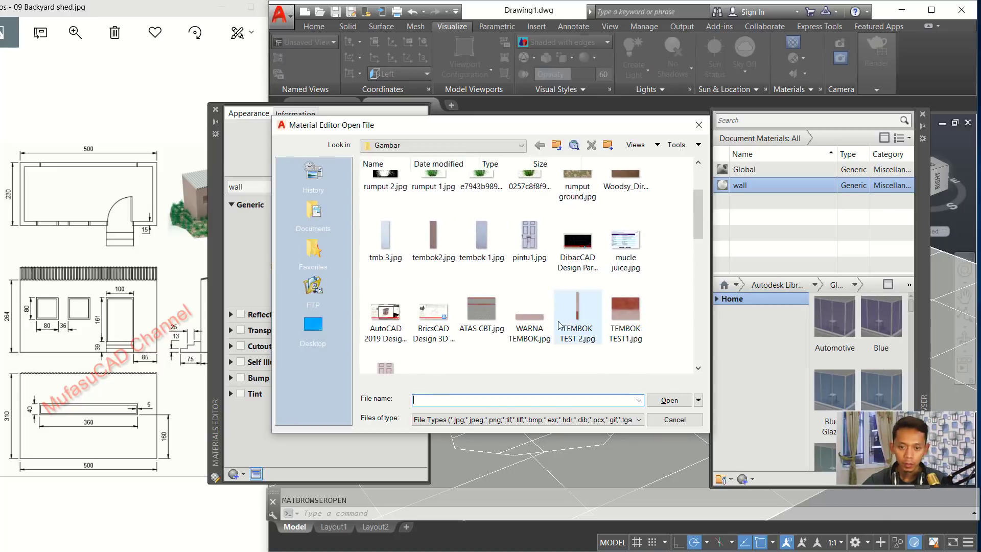
left_click(531, 326)
left_click(669, 399)
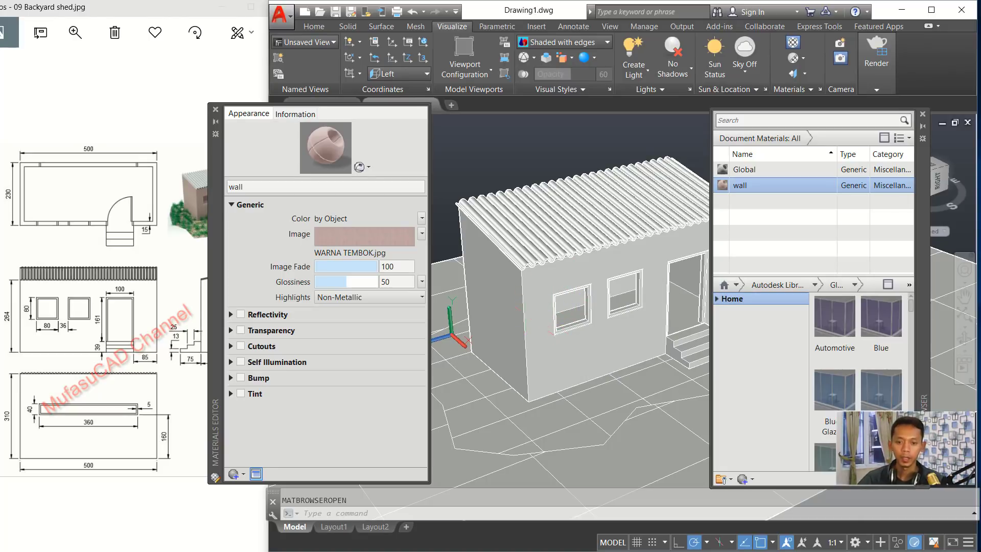
Assign the wall material to the shed's wall solid and turn on the display of materials and textures
left_click(535, 320)
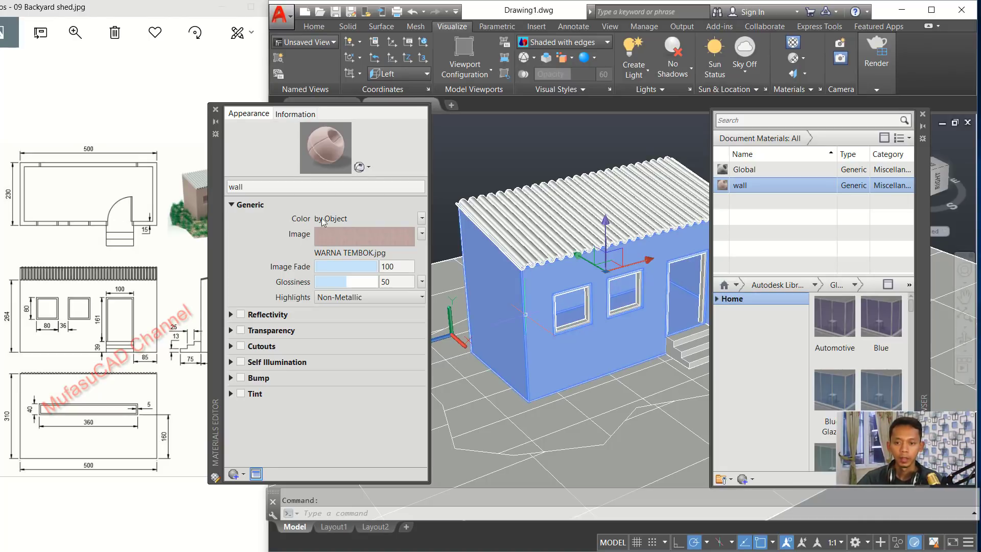
right_click(752, 186)
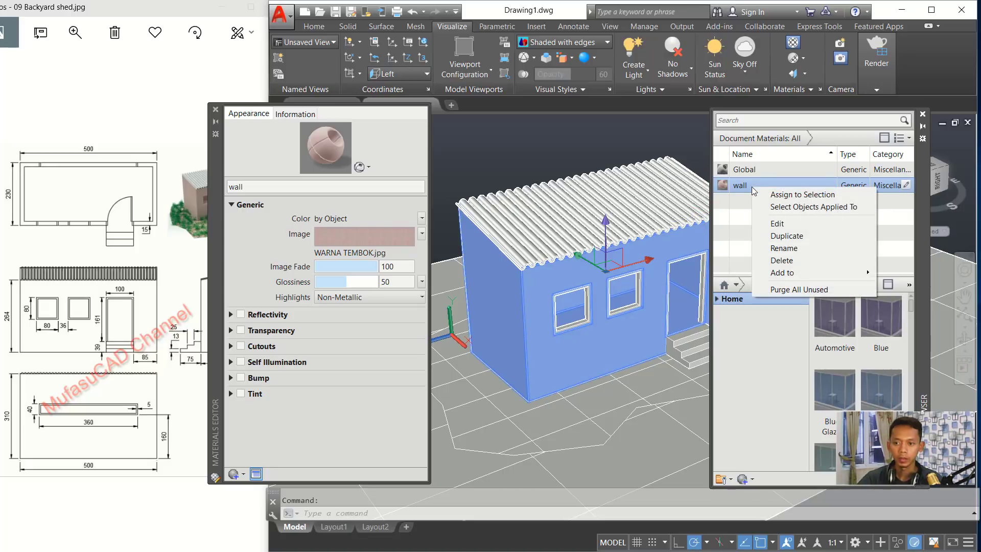
left_click(794, 197)
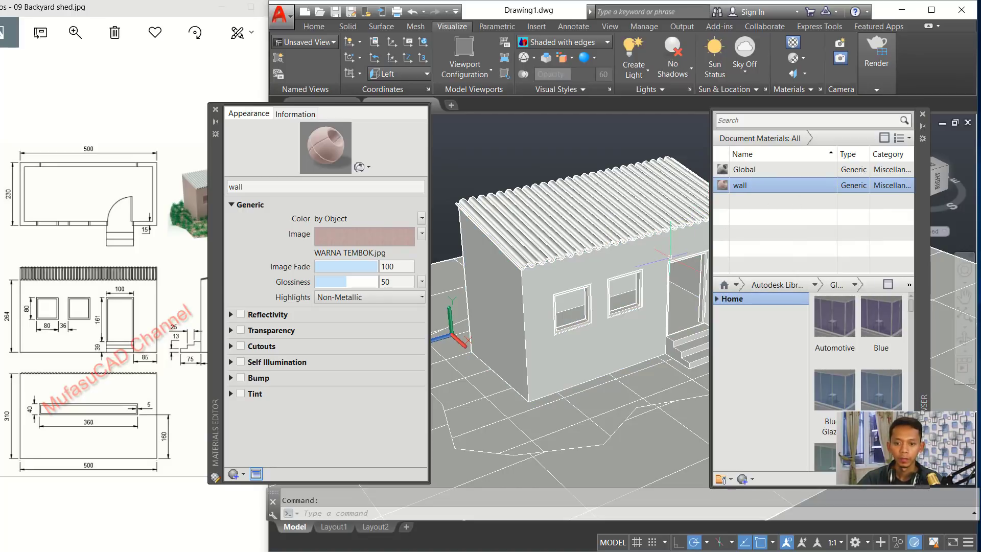
middle_click_drag(639, 252, 684, 207, "shift")
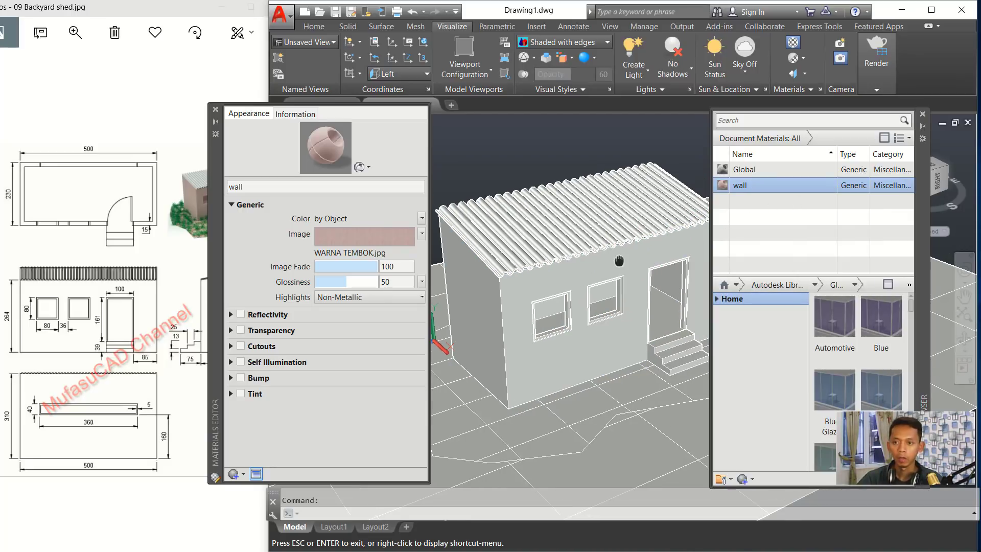
left_click(803, 60)
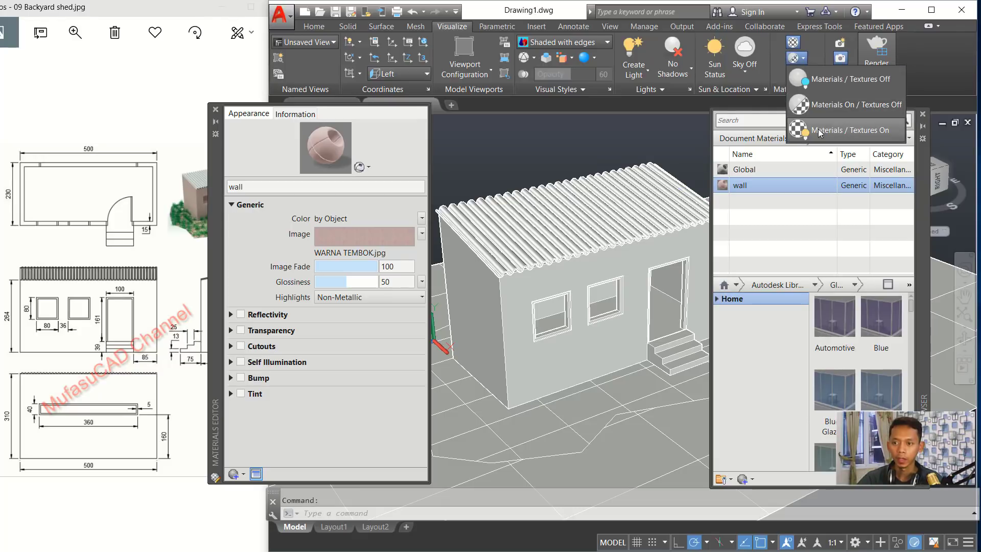
left_click(837, 131)
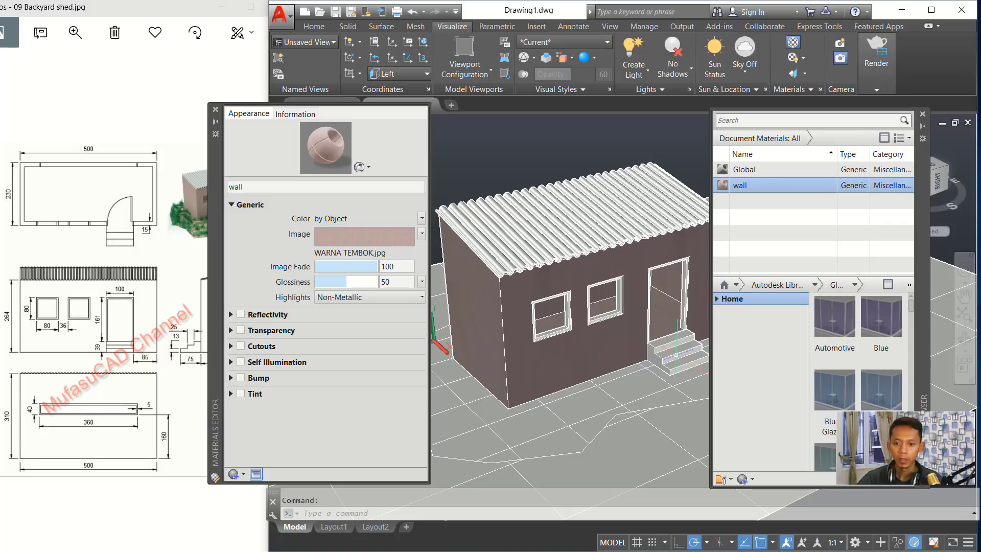
Assign the wall material to the stairs in front of the door
left_click(681, 355)
right_click(741, 185)
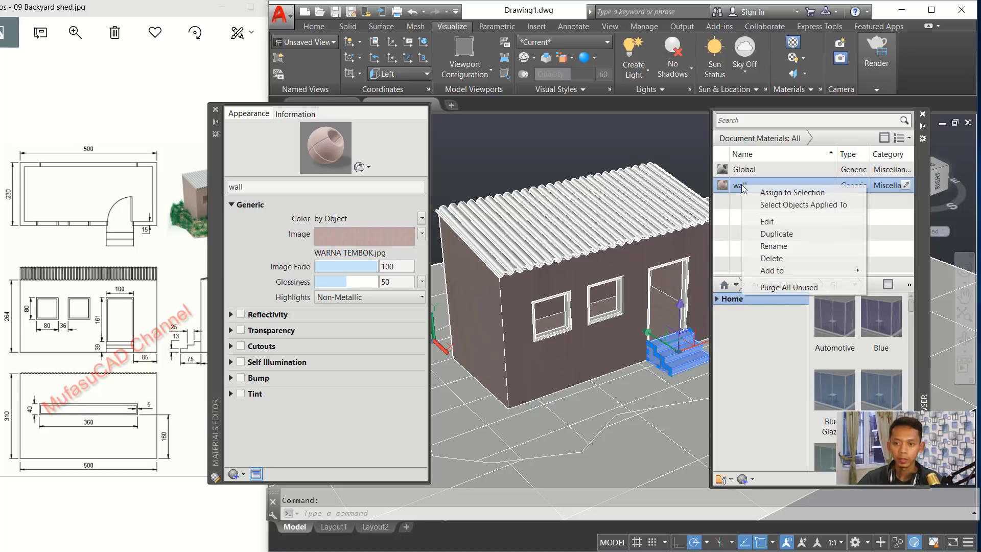
left_click(766, 190)
Start a box material mapping on the shed's wall solid
middle_click_drag(628, 215, 633, 219, "shift")
left_click(541, 353)
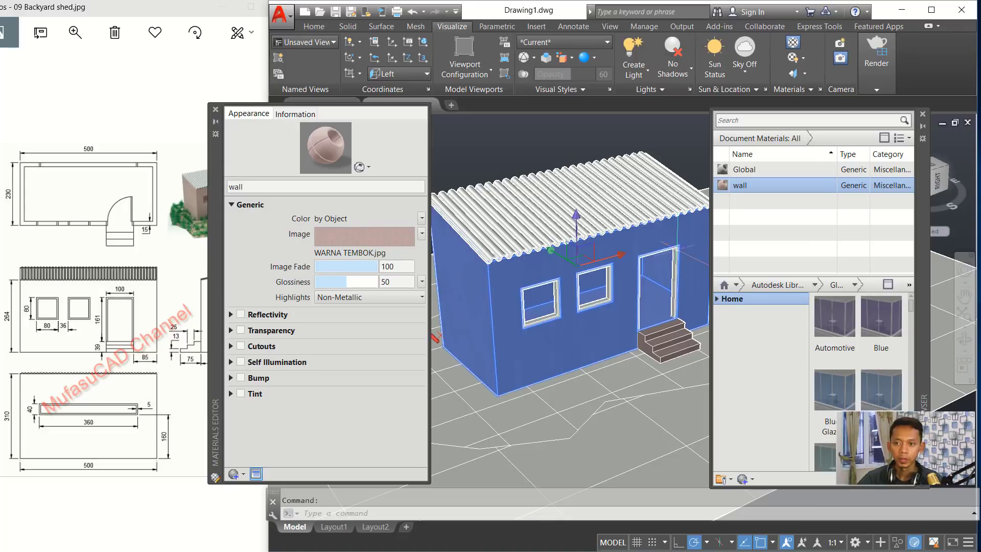
left_click(804, 75)
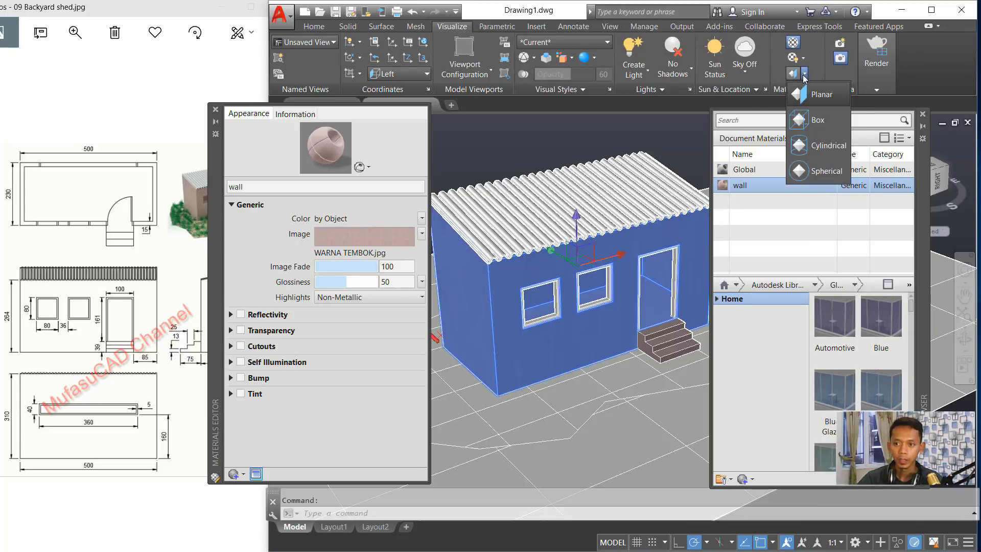
left_click(810, 119)
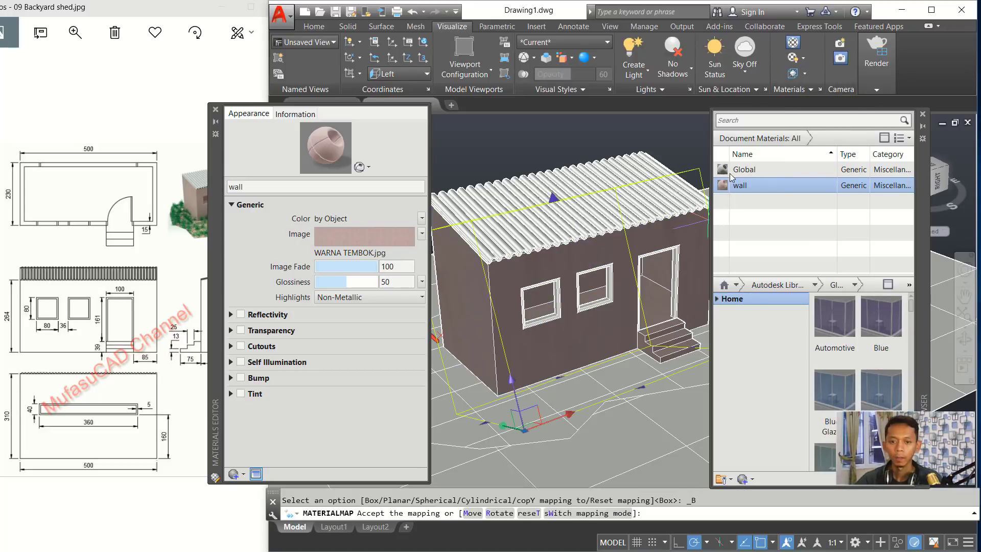
Rotate the wall's box mapping so the mapping box lines up with the shed, and leave the mapping command
middle_click_drag(586, 271, 603, 258, "shift")
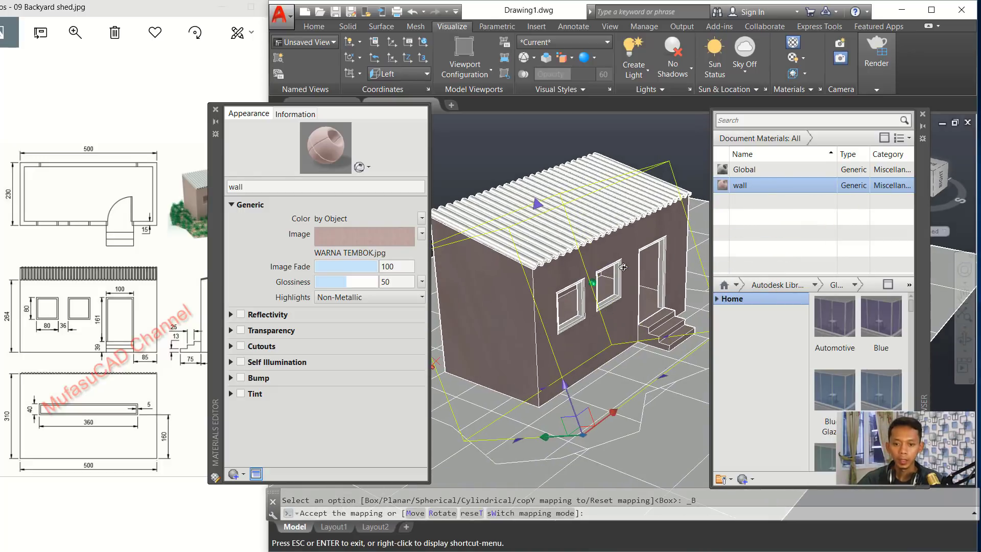
right_click(604, 257)
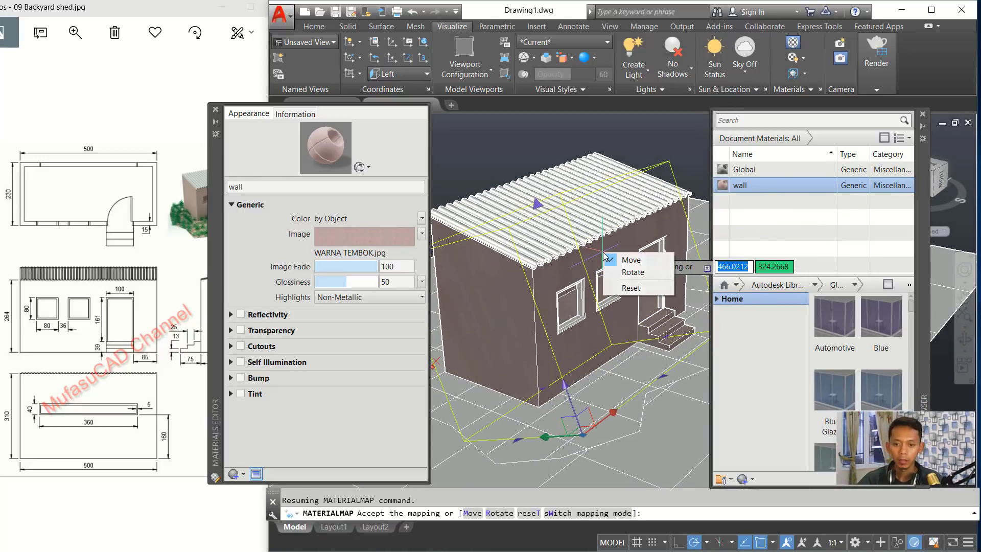
left_click(632, 272)
scroll(654, 242, "down", 3)
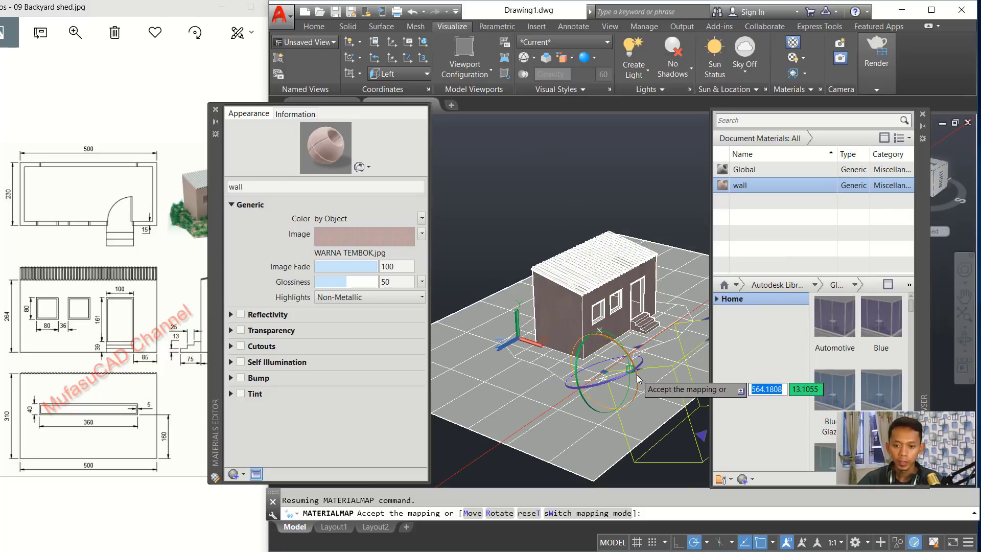
left_click_drag(636, 375, 469, 217)
scroll(495, 234, "up", 5)
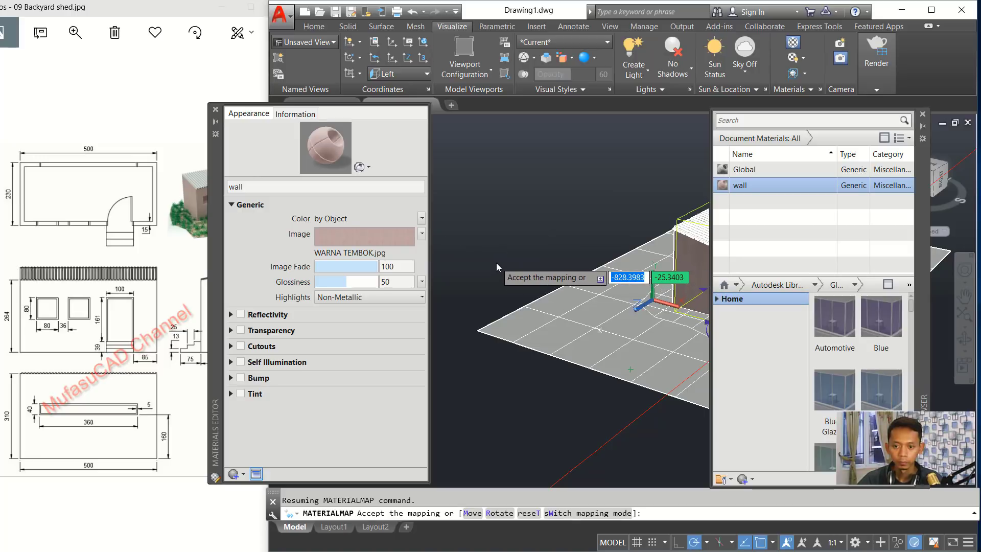
left_click(495, 262)
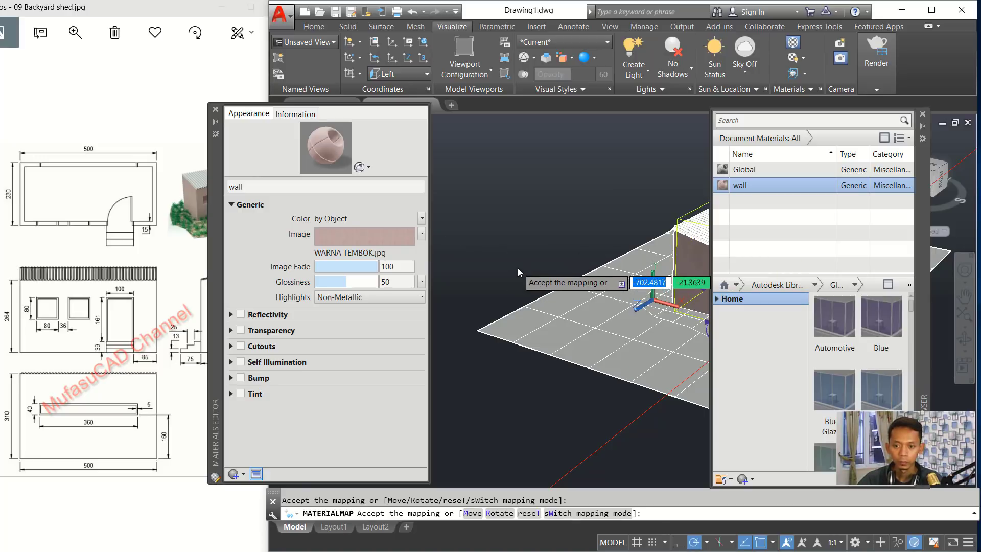
key("Escape")
Reopen the box mapping on the shed's wall solid and stretch the mapping box upward above the roof
middle_click_drag(608, 241, 444, 239)
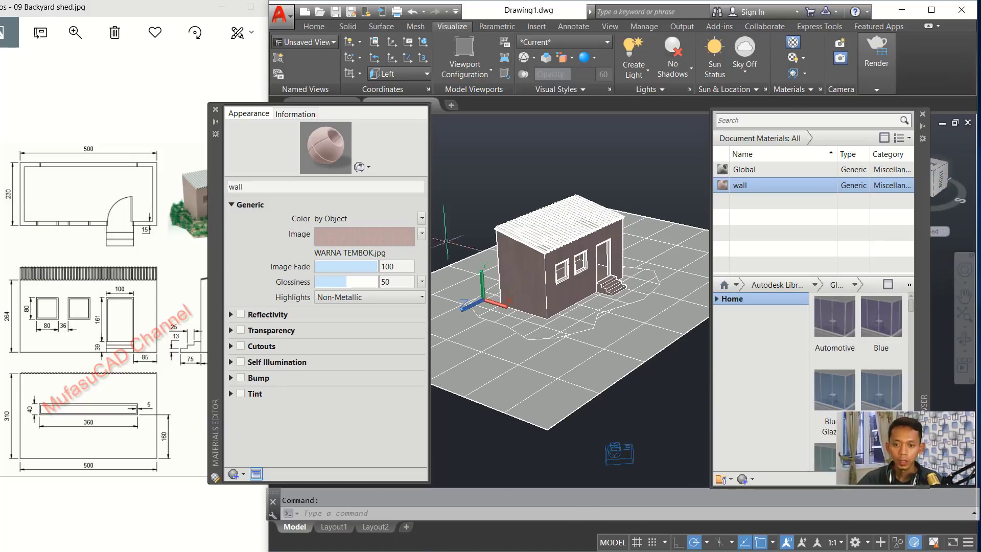
scroll(563, 259, "up", 2)
left_click(523, 289)
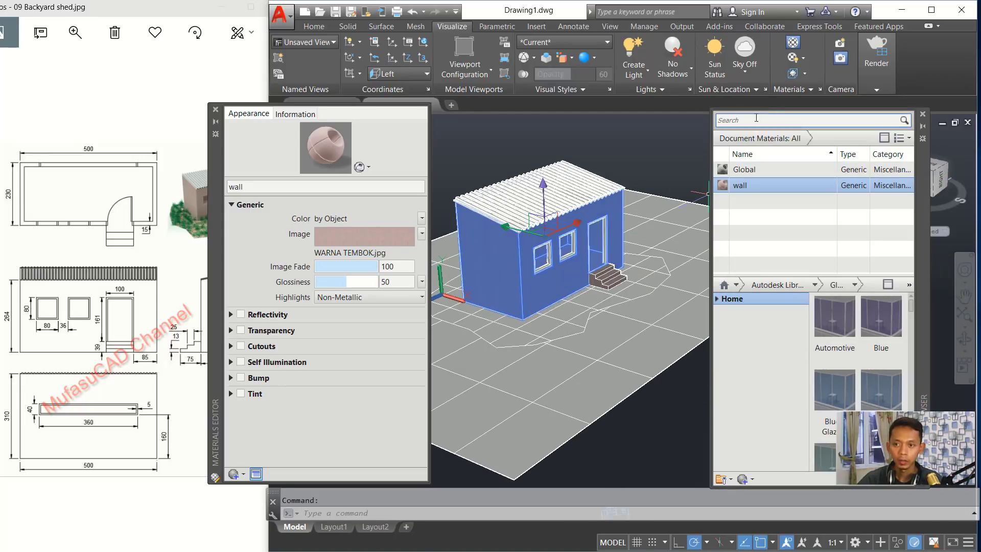
left_click(792, 73)
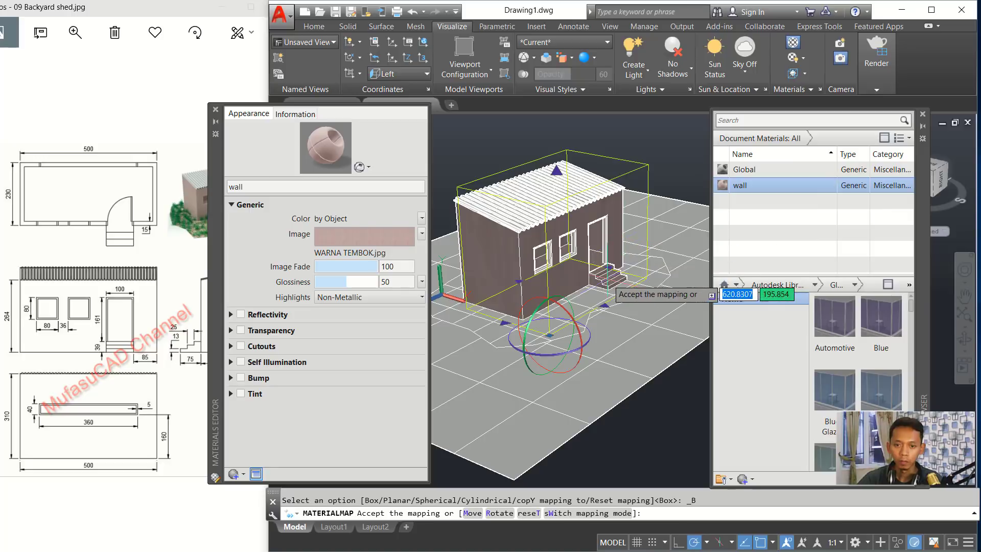
scroll(584, 205, "up", 2)
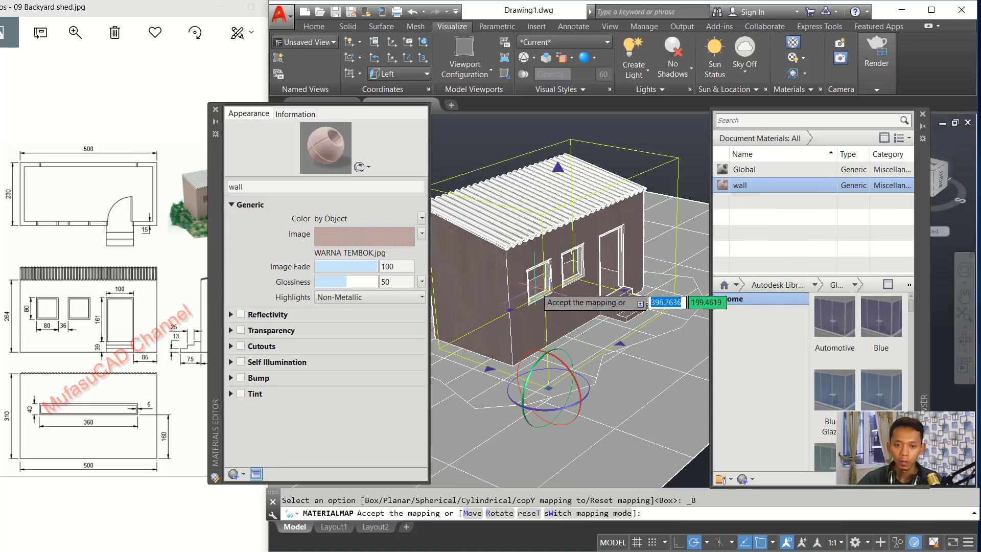
middle_click_drag(577, 254, 596, 286)
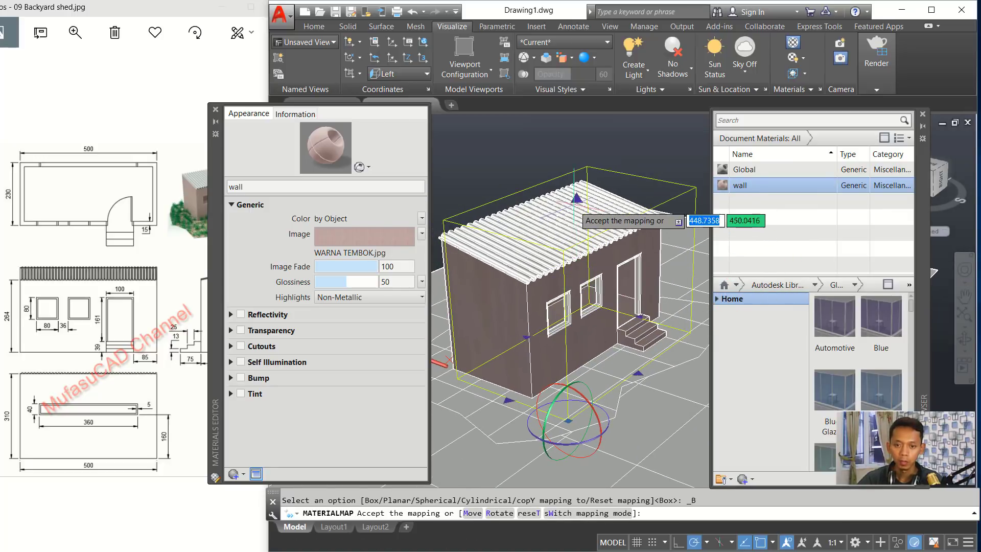
left_click(576, 198)
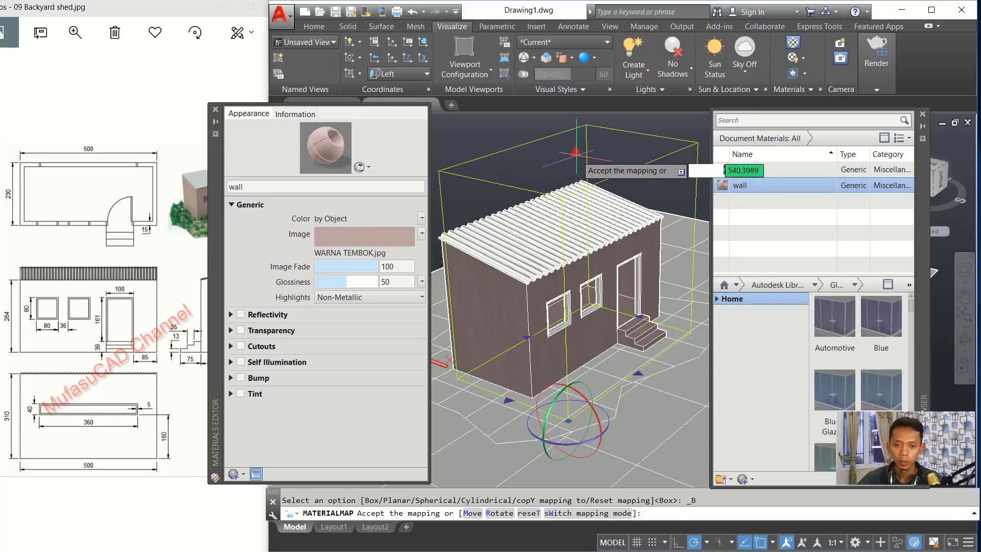
left_click(577, 154)
Stretch the wall's mapping box outward horizontally beyond the building, and end the mapping command
middle_click_drag(609, 239, 577, 229)
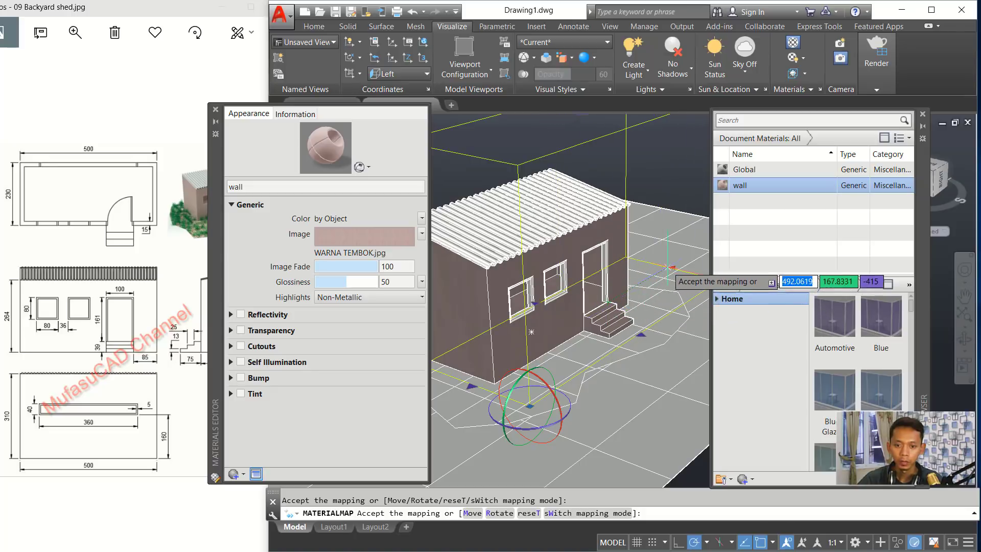
middle_click_drag(618, 271, 605, 236)
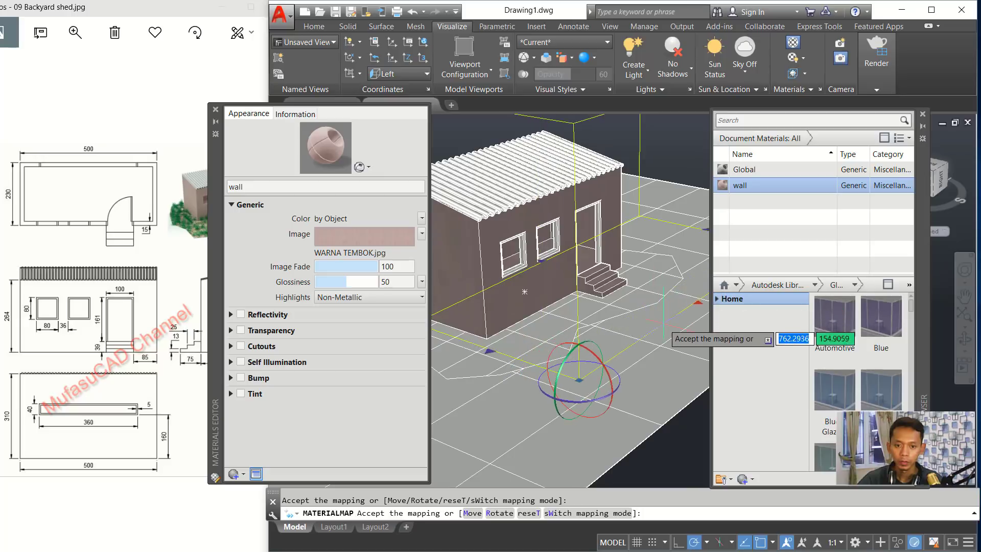
middle_click_drag(649, 329, 592, 296)
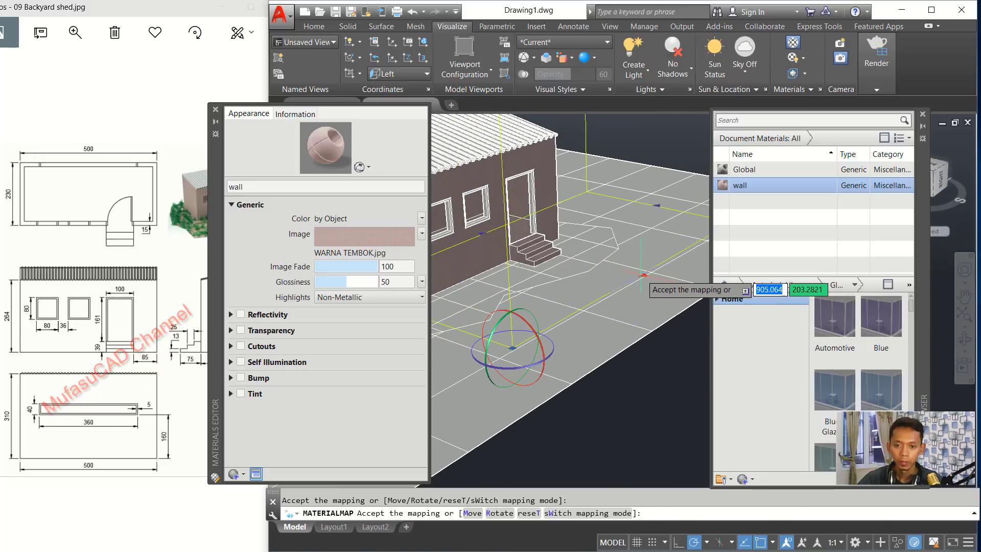
scroll(597, 272, "down", 1)
middle_click_drag(530, 238, 563, 266)
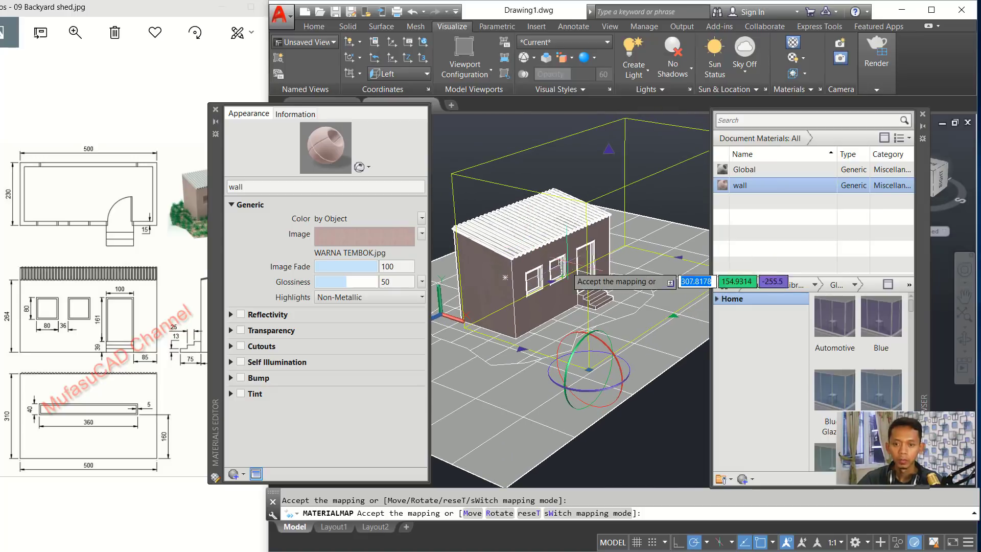
key("Escape")
middle_click_drag(527, 233, 547, 247)
scroll(576, 235, "up", 2)
left_click(551, 213)
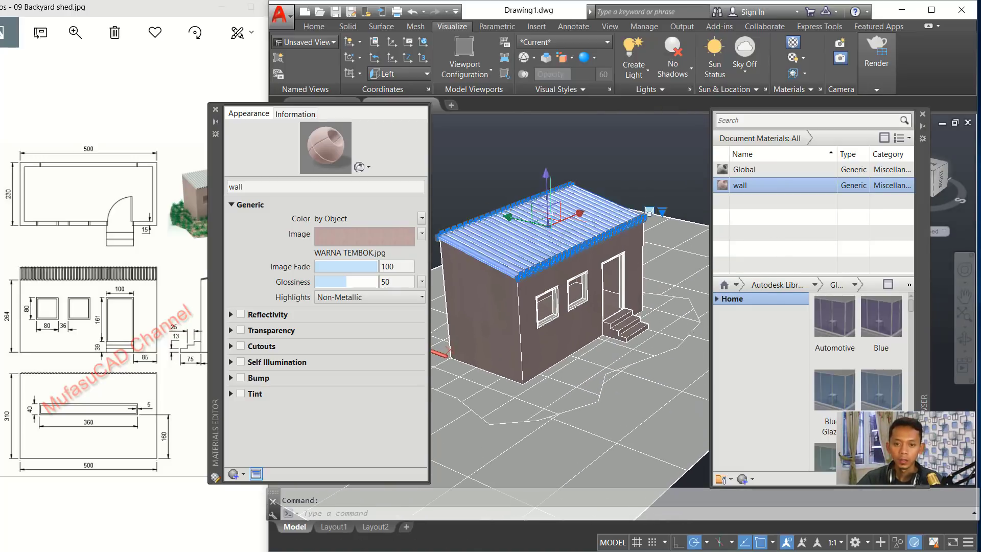
key("Escape")
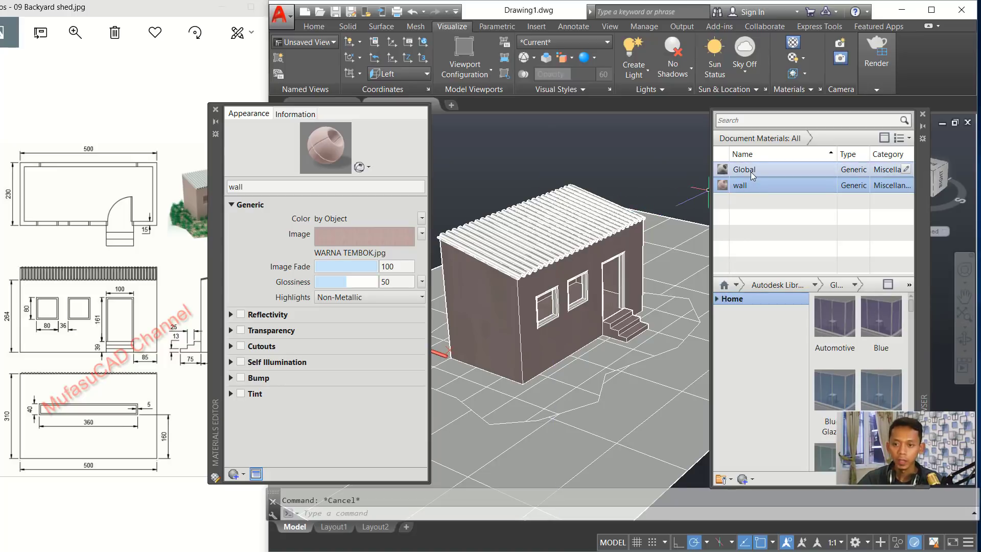
Duplicate the Global material and set the copy's color to RGB 184,184,184 instead of by object
right_click(750, 173)
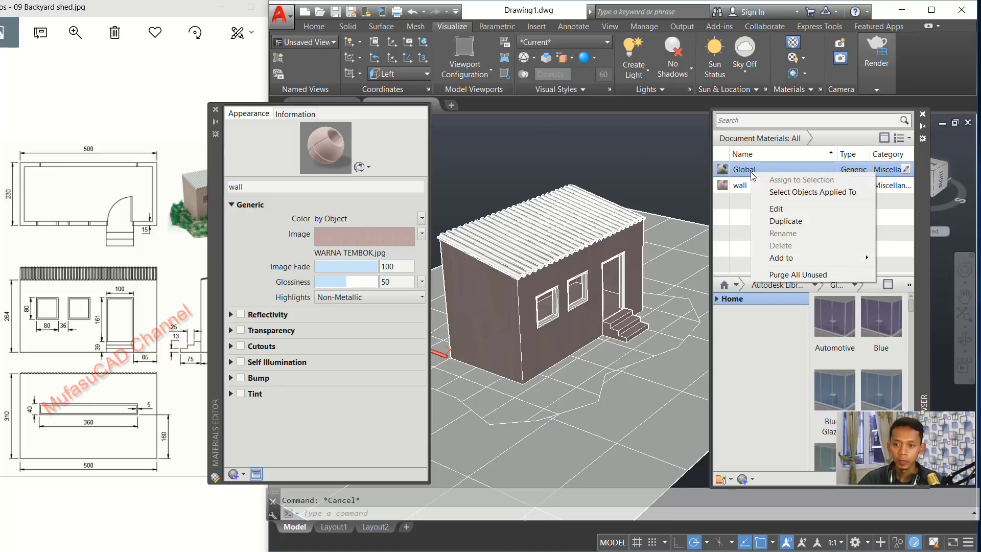
left_click(788, 222)
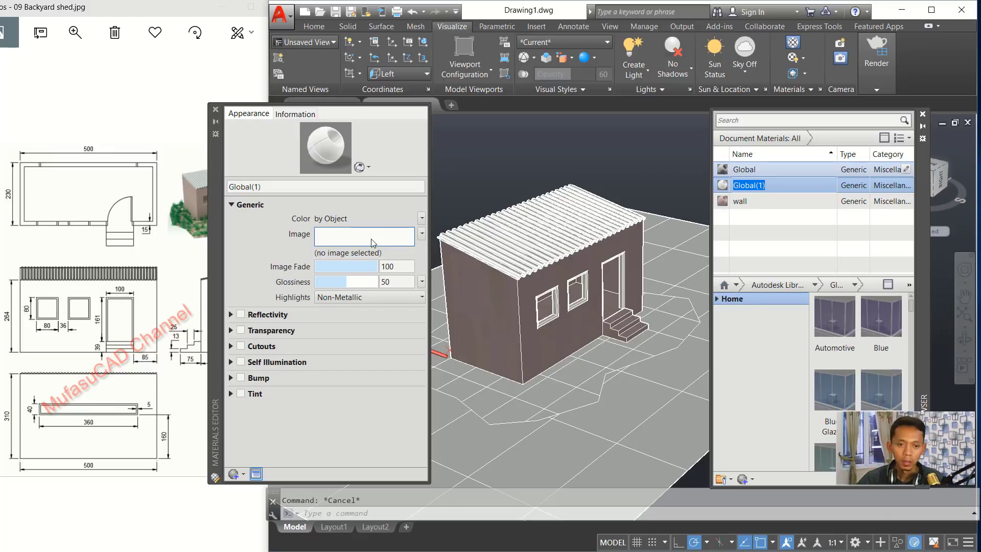
left_click(421, 218)
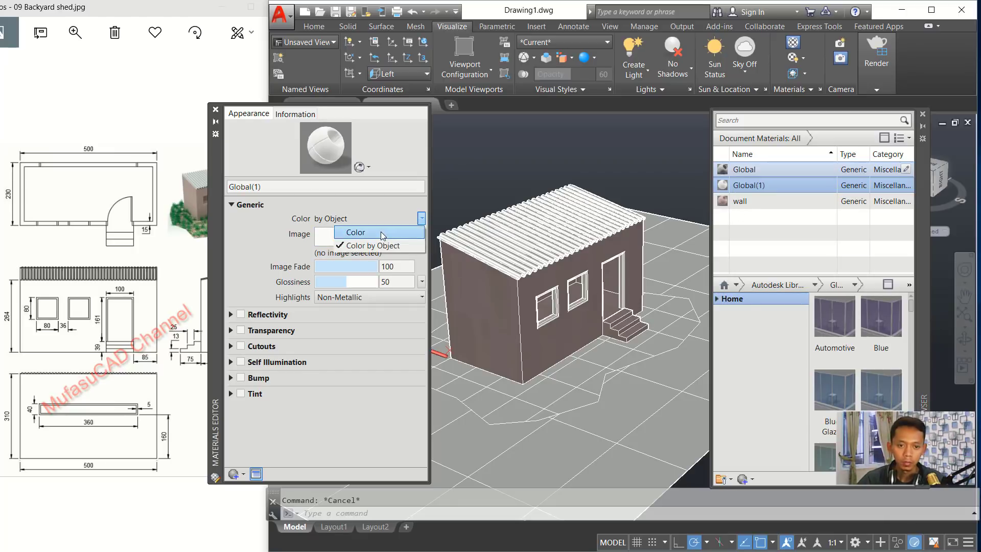
left_click(381, 232)
left_click(357, 217)
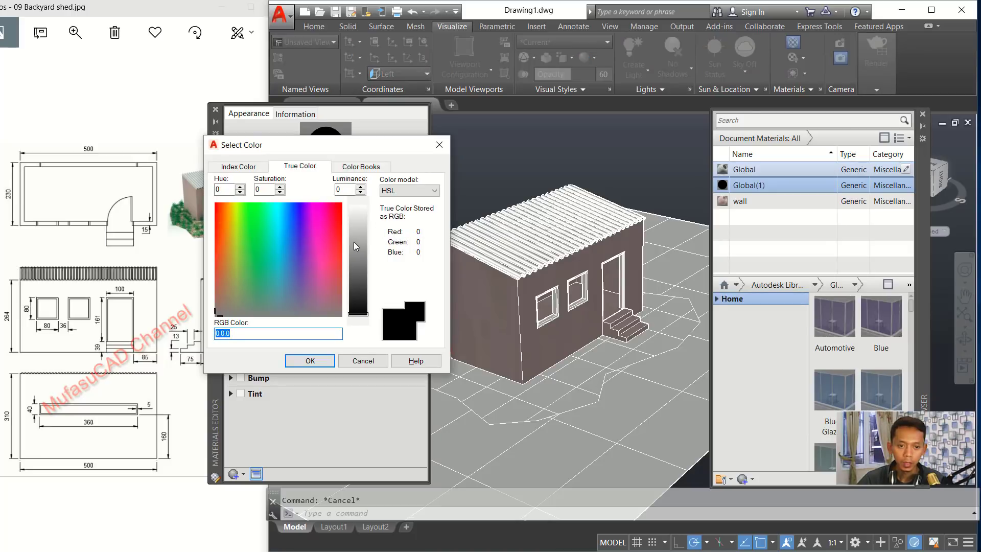
left_click_drag(353, 241, 357, 241)
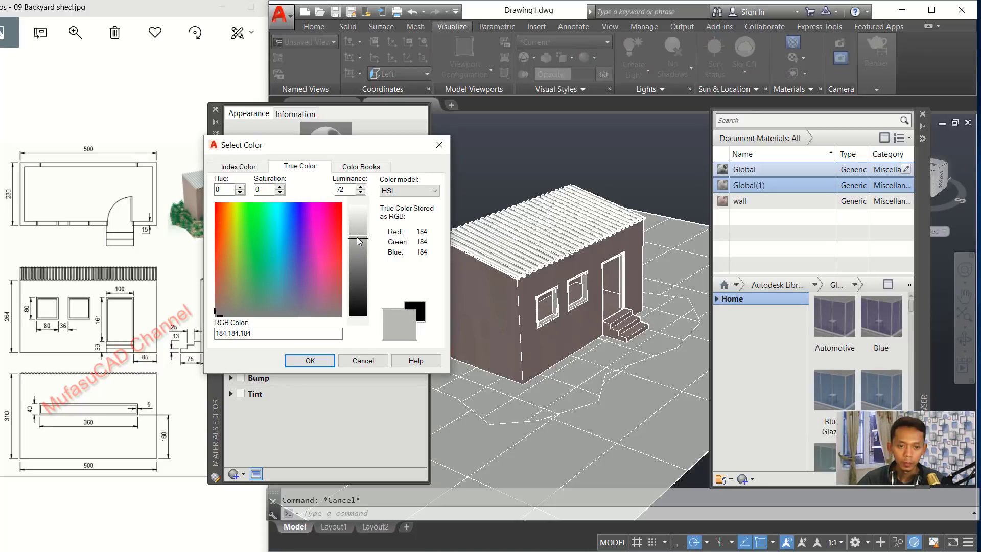
left_click(312, 361)
Rename the grey copy of the Global material to frame
right_click(750, 185)
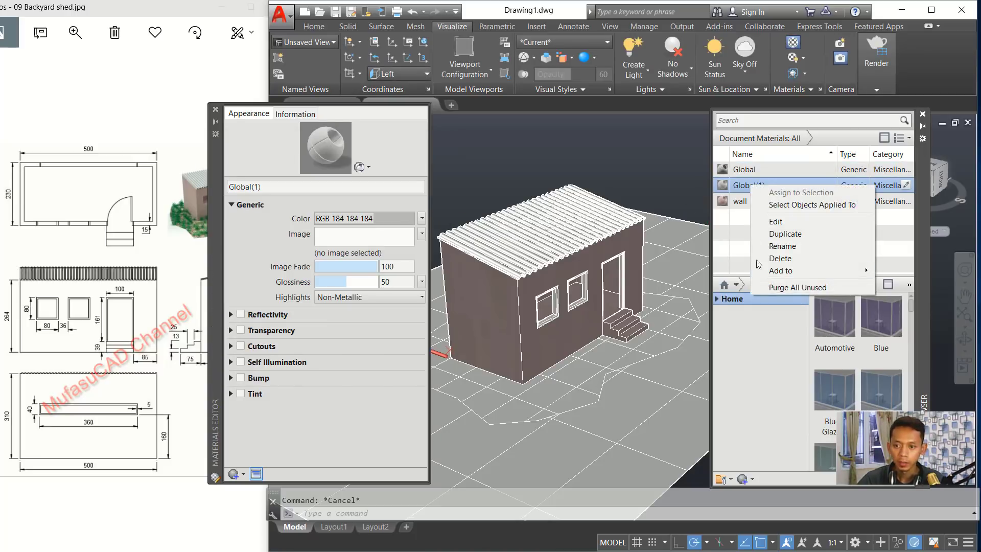
left_click(782, 246)
type("frame")
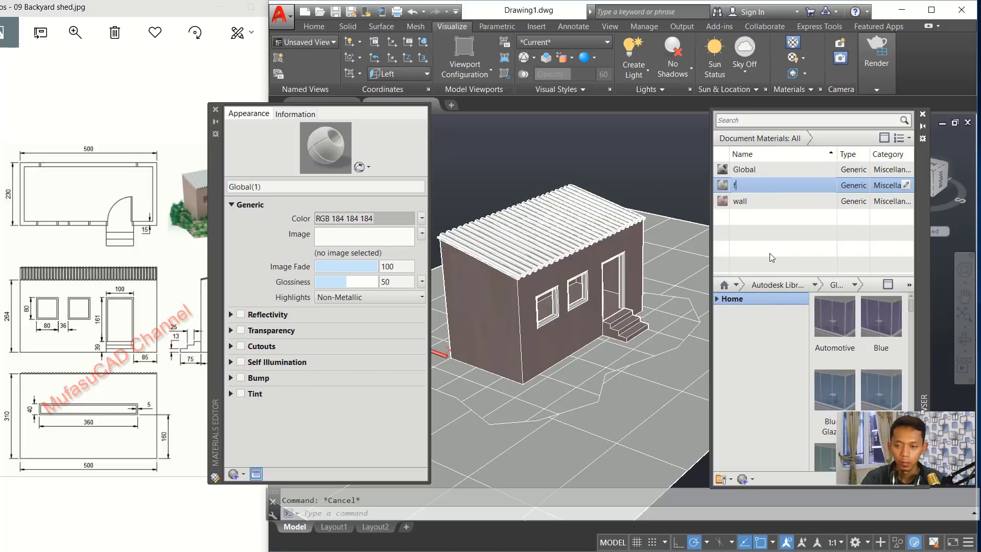
key("Return")
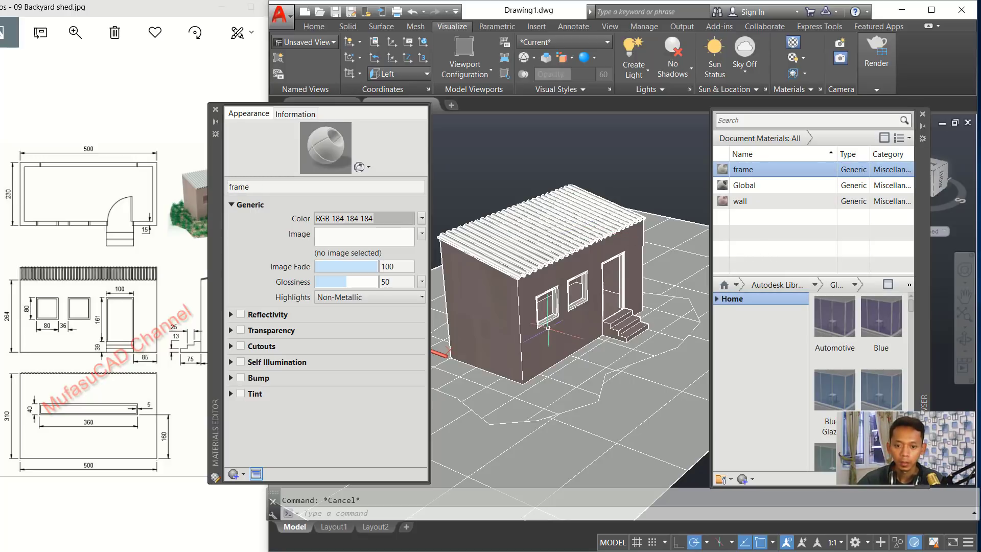
Hide the shed's wall solid so the window and door frames are exposed
left_click(554, 342)
right_click(561, 341)
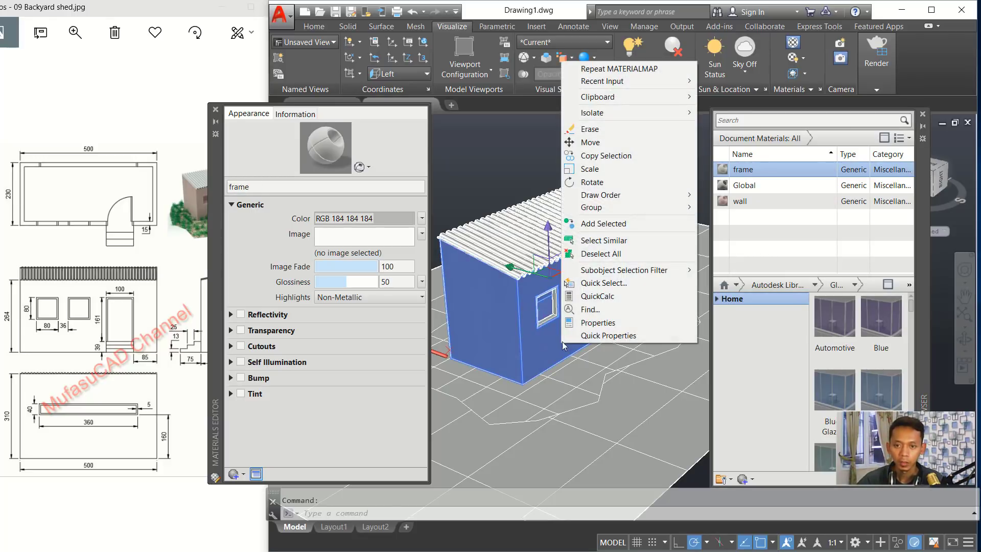
mouse_move(651, 113)
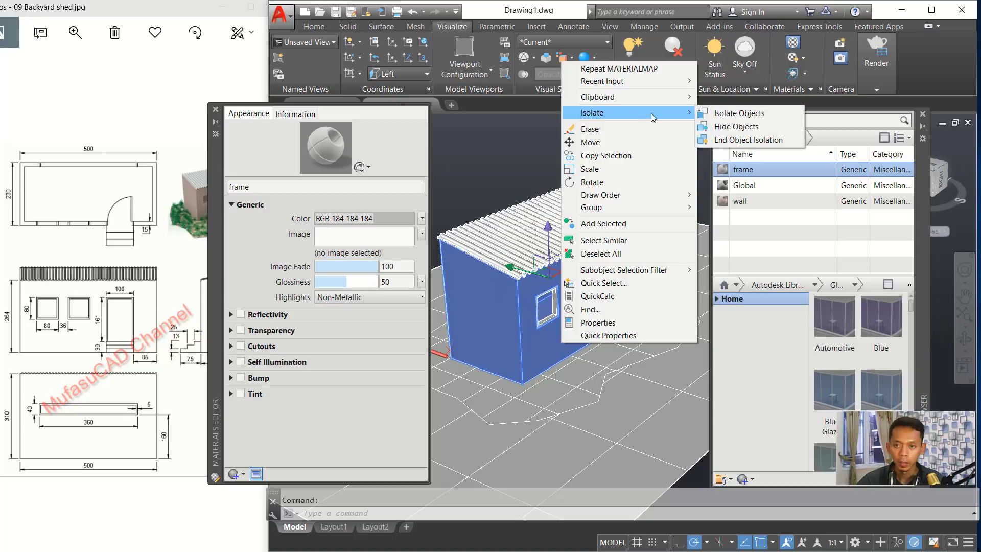
left_click(732, 128)
Assign the frame material to the roof, the front and rear window frames, and the door frame
scroll(588, 254, "up", 2)
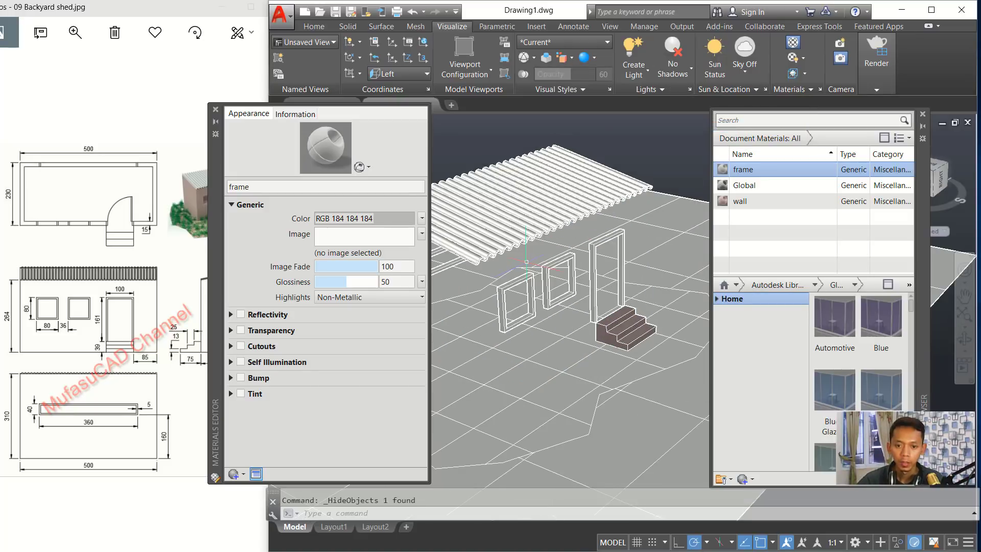
left_click(551, 230)
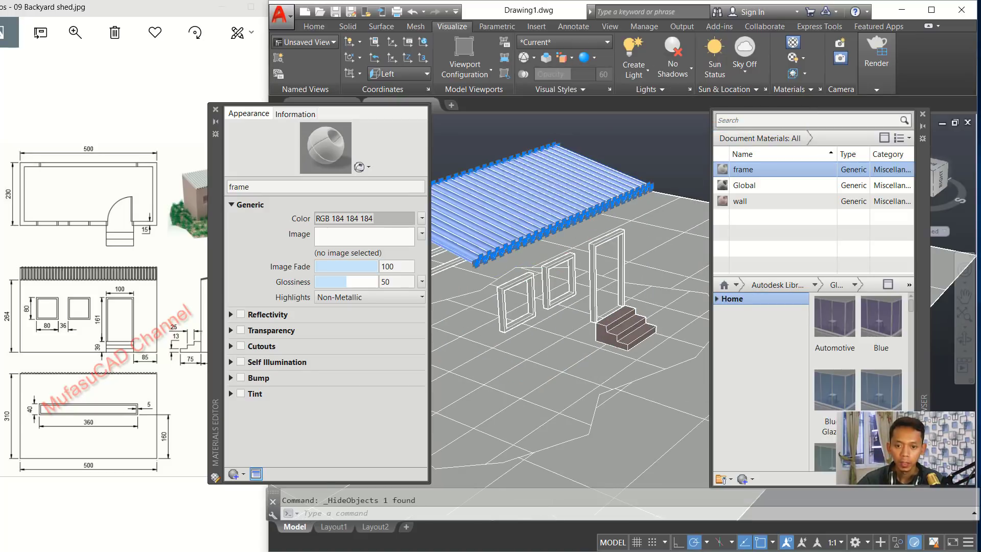
left_click(559, 259)
left_click(523, 277)
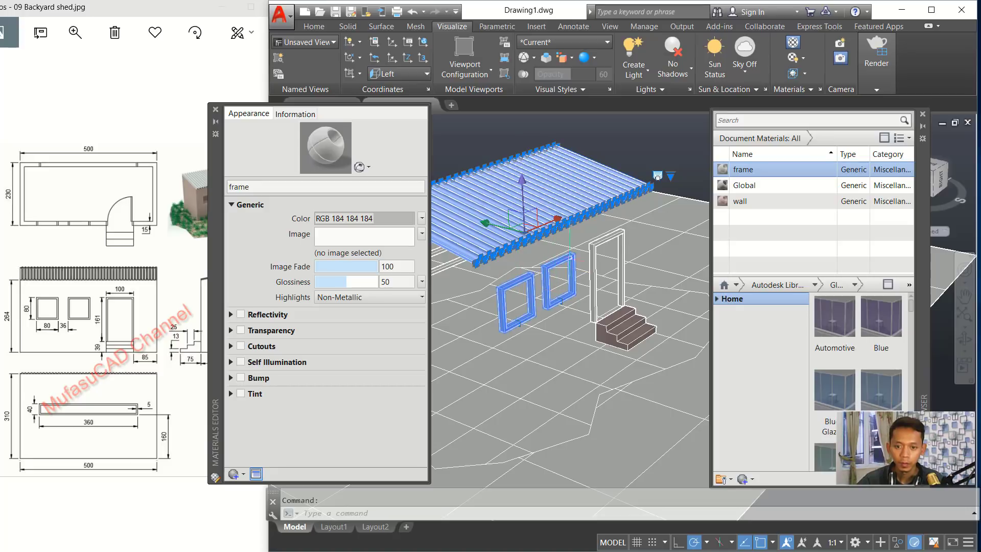
left_click(603, 239)
middle_click_drag(562, 255, 569, 232, "shift")
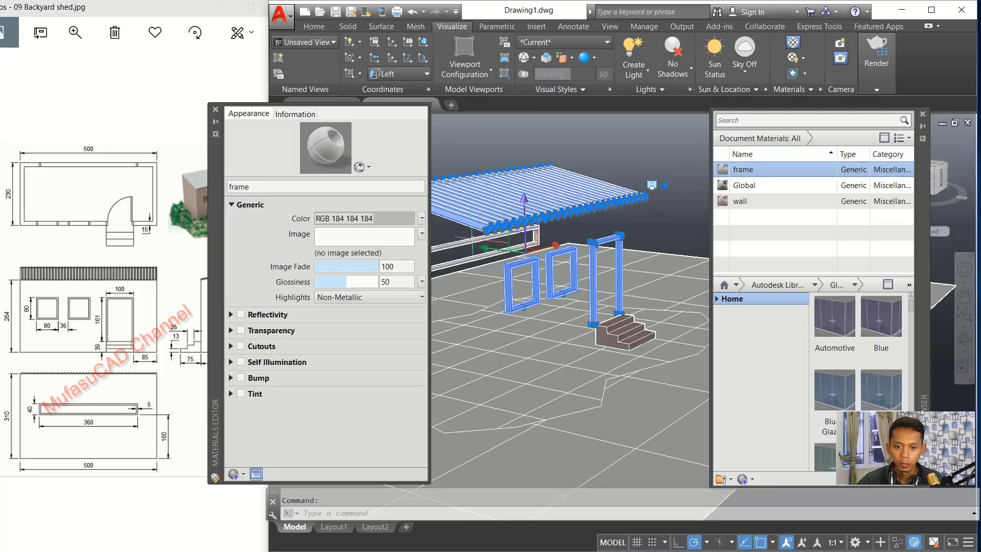
left_click(752, 184)
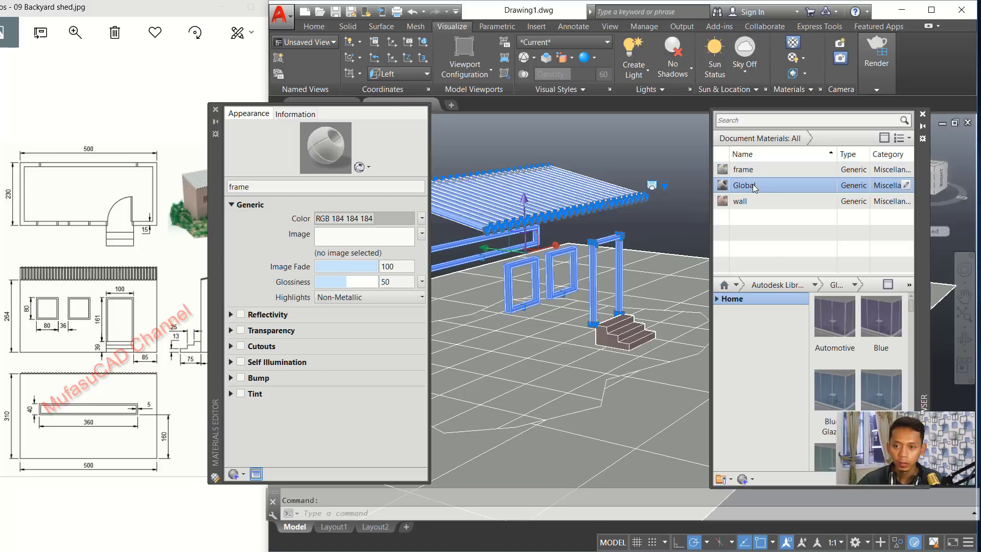
right_click(752, 184)
left_click(752, 173)
left_click(741, 170)
right_click(735, 170)
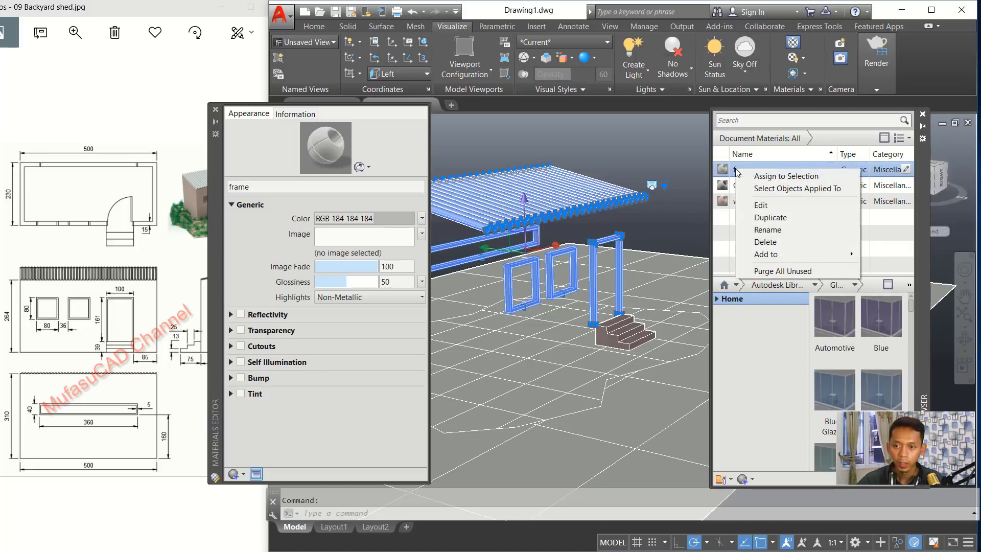
left_click(778, 177)
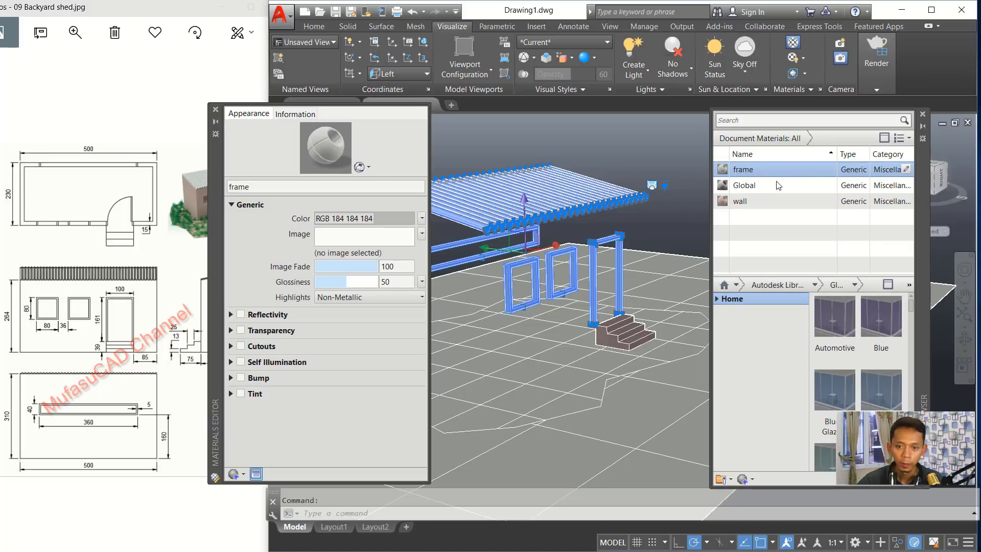
key("Escape")
End the object isolation to bring back the shed's hidden wall solid
middle_click_drag(626, 245, 652, 257, "shift")
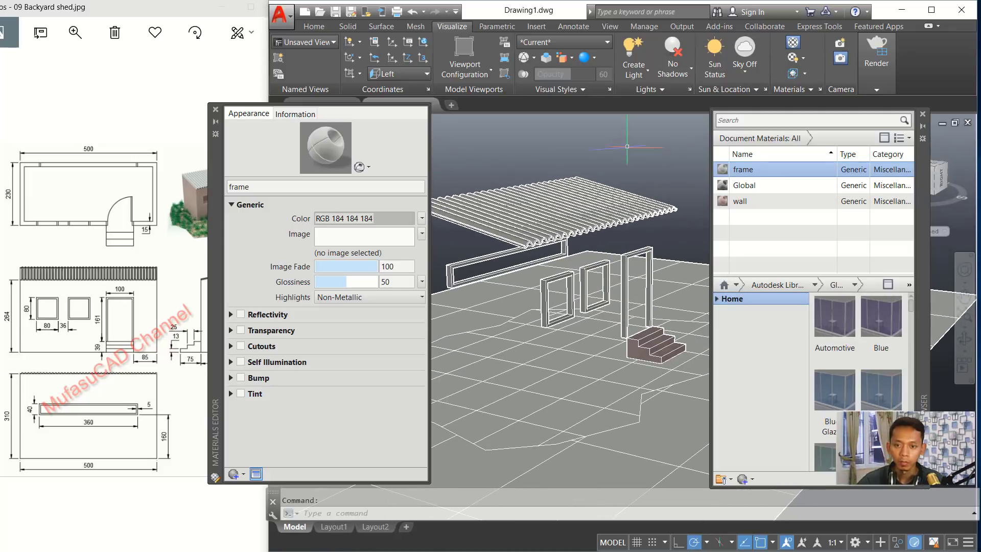
right_click(616, 163)
mouse_move(694, 191)
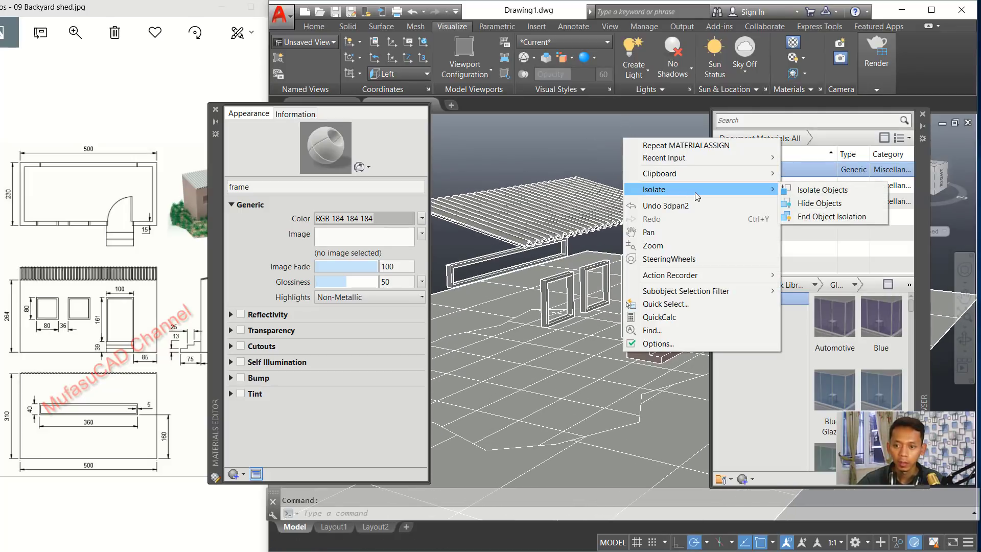
left_click(786, 219)
key("super")
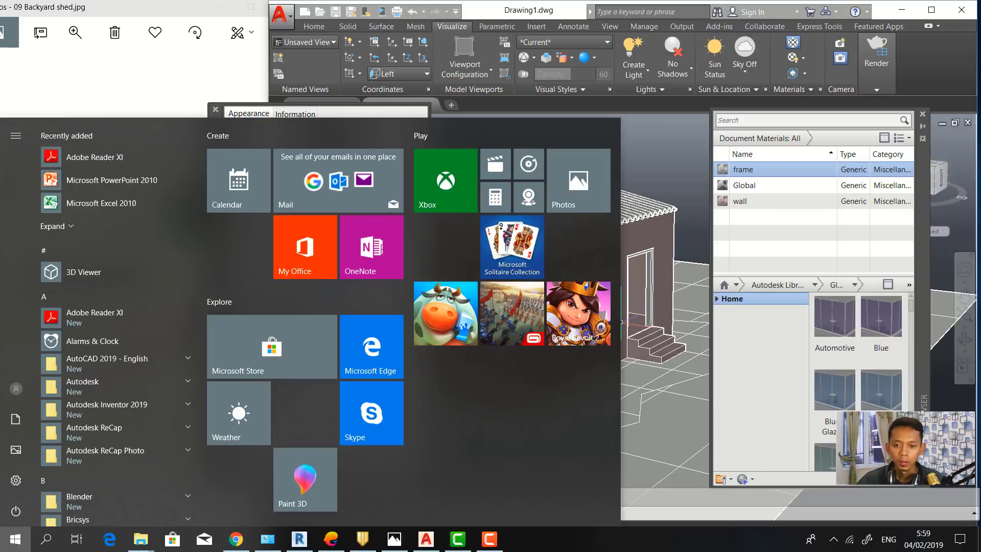
key("super")
Duplicate the Global material, name the copy ground, and load rumput ground.jpg as its image
middle_click_drag(637, 253, 587, 257)
middle_click_drag(640, 258, 607, 299, "shift")
middle_click_drag(599, 287, 656, 258)
left_click(741, 185)
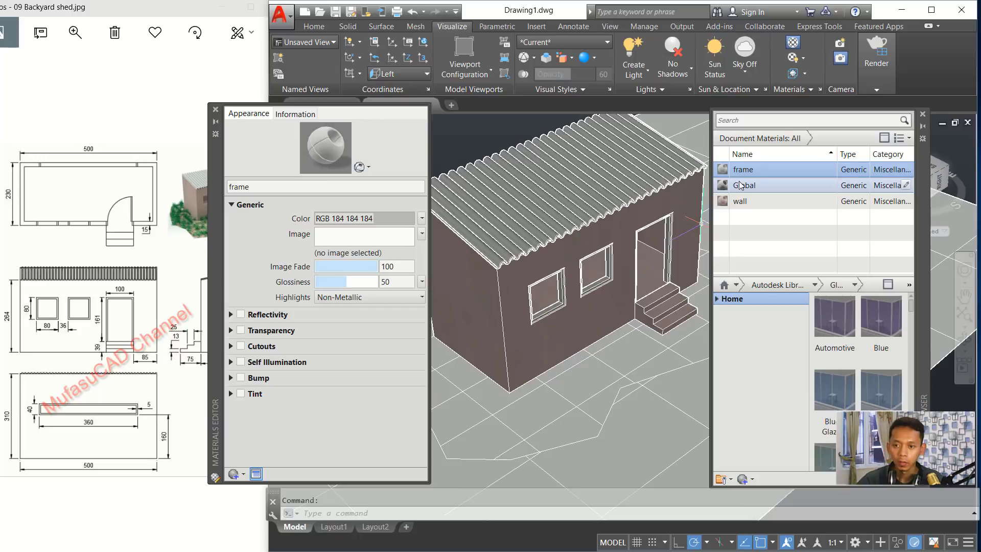
right_click(740, 184)
left_click(774, 230)
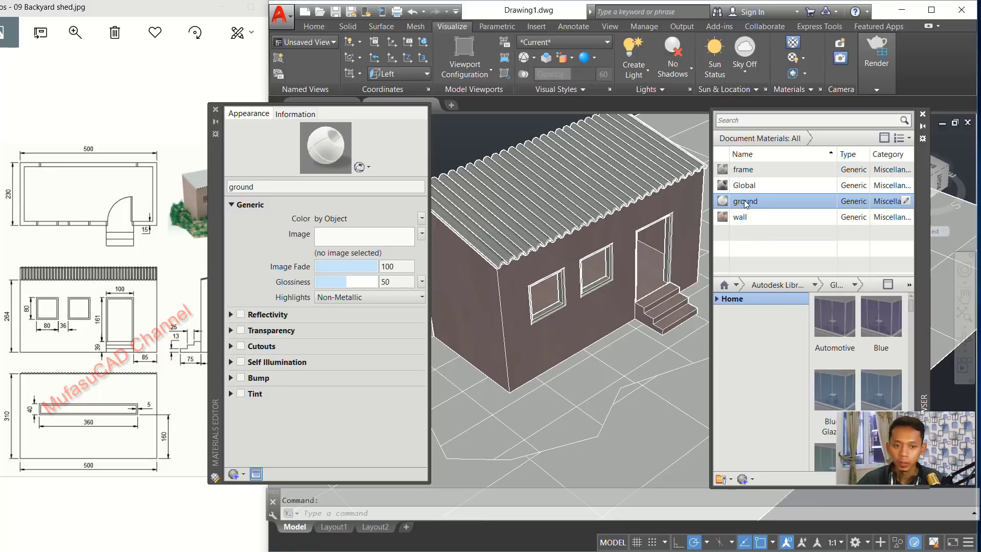
left_click(350, 237)
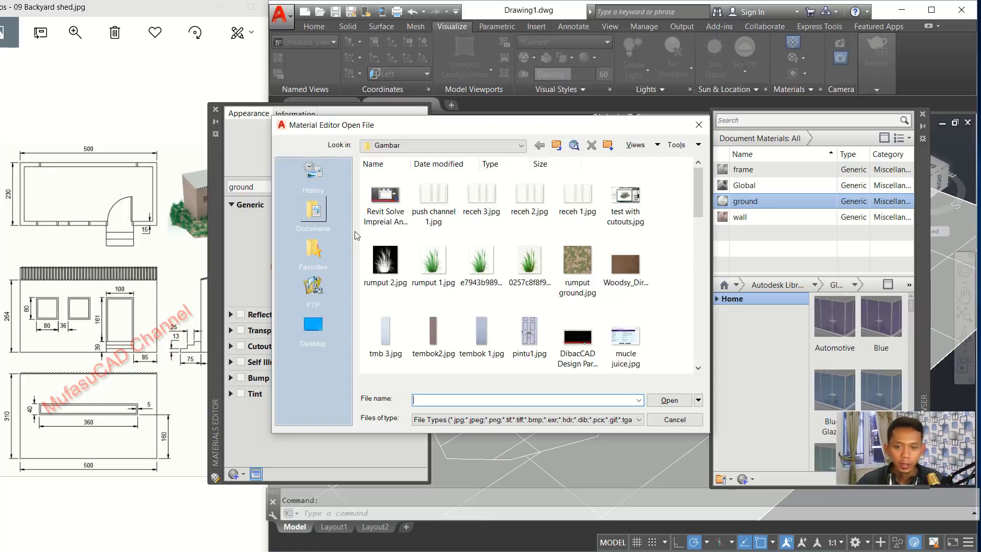
left_click(583, 260)
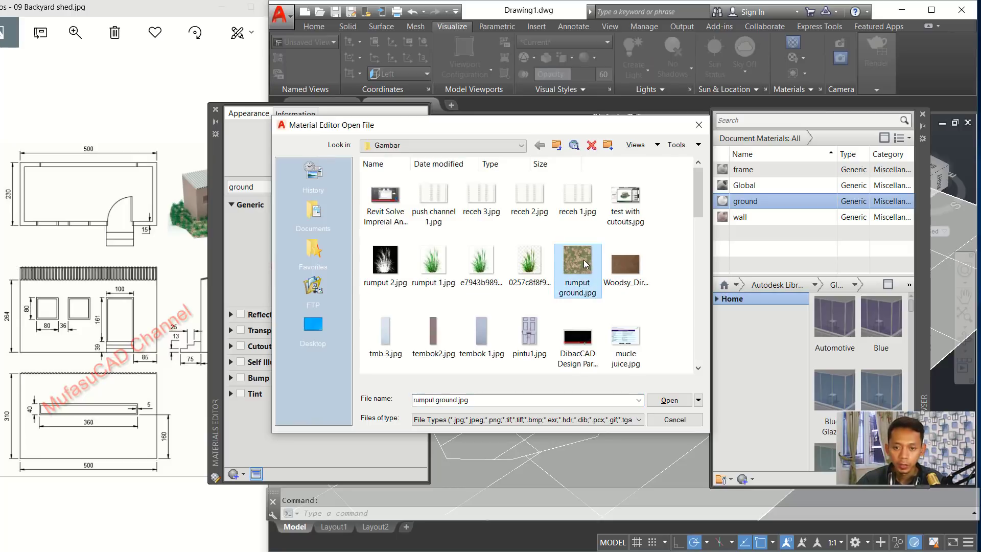
left_click(669, 400)
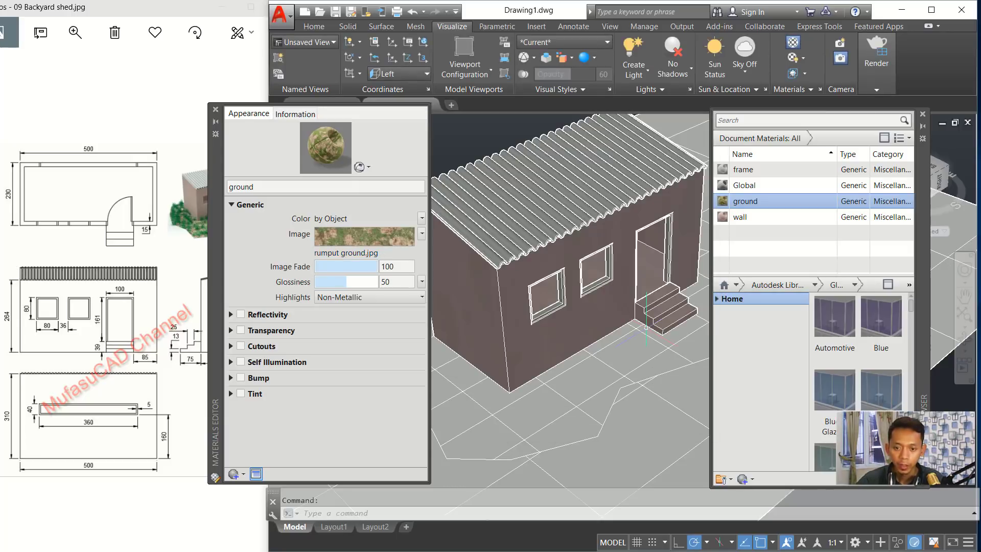
Assign the ground material to the irregular ground patch around the shed
middle_click_drag(609, 332, 605, 301)
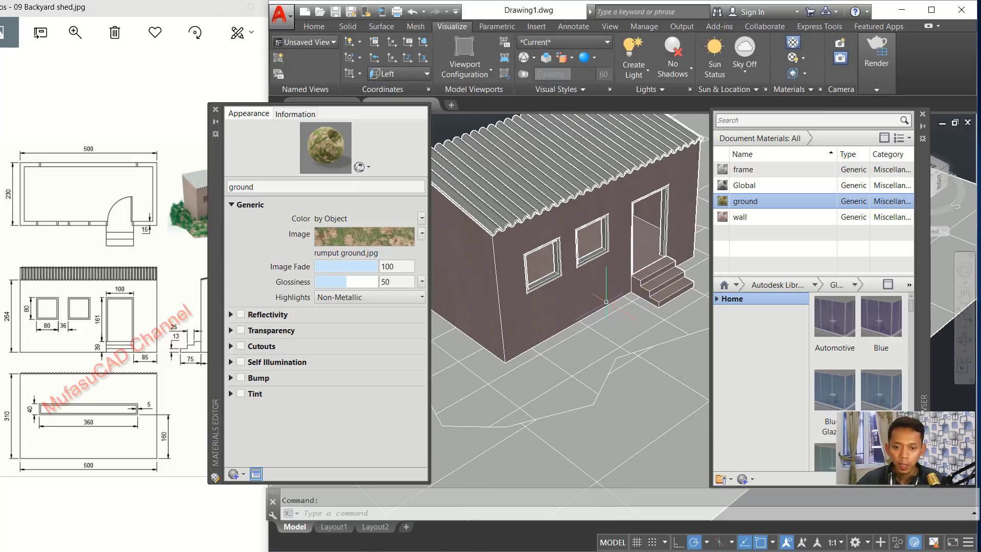
left_click(581, 343)
right_click(738, 201)
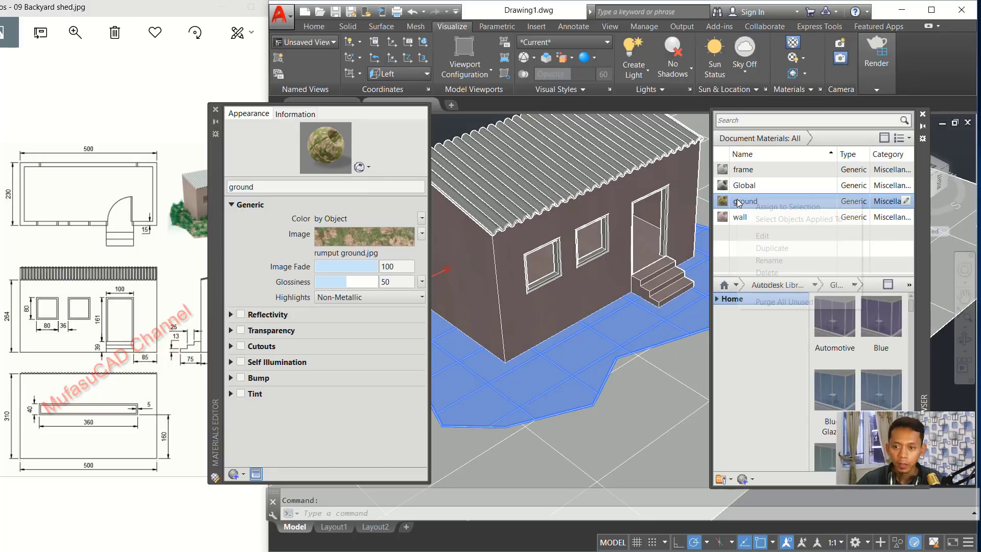
left_click(780, 208)
scroll(553, 302, "down", 2)
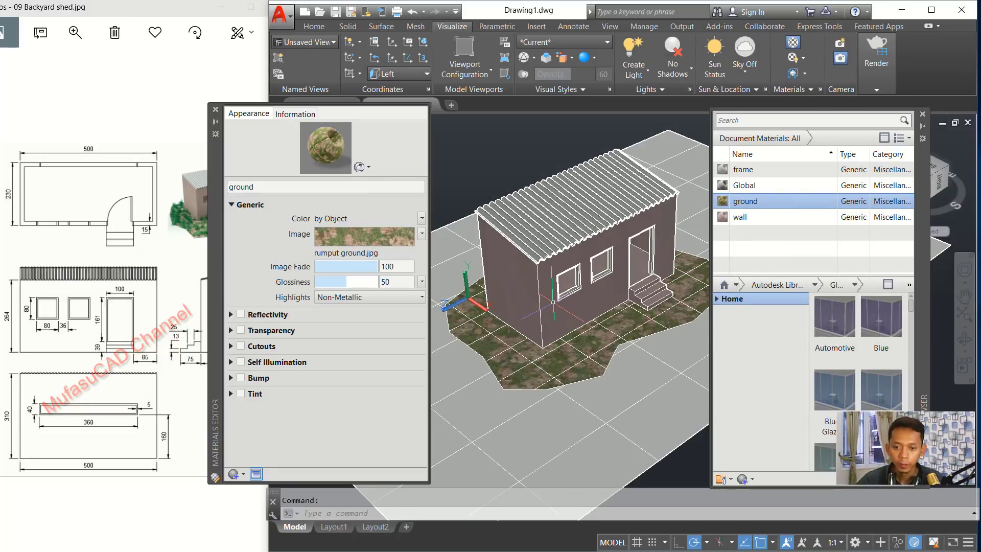
Duplicate the Global material, name the copy grass, and load rumput 1.jpg as its image
middle_click_drag(574, 287, 552, 289)
right_click(748, 186)
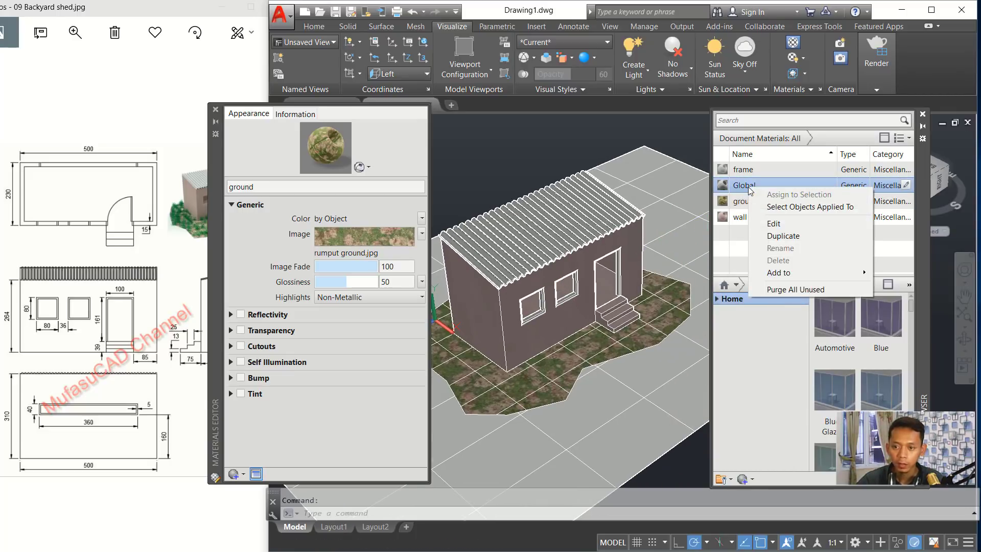
left_click(783, 235)
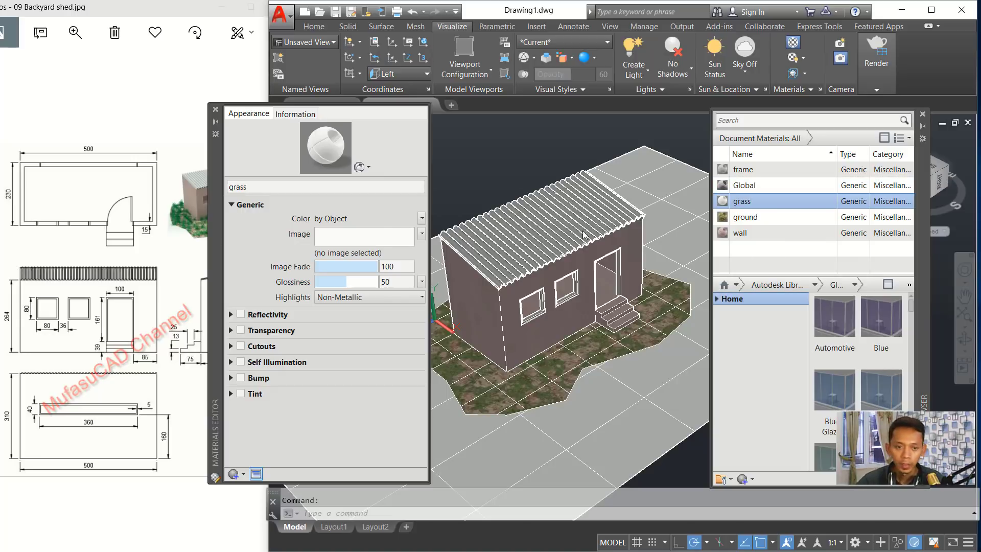
left_click(348, 236)
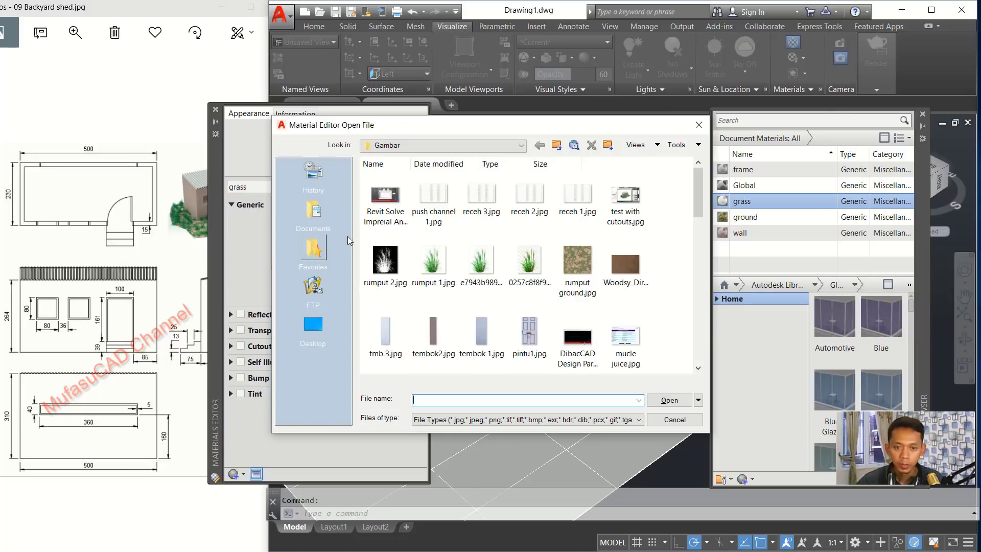
left_click(434, 265)
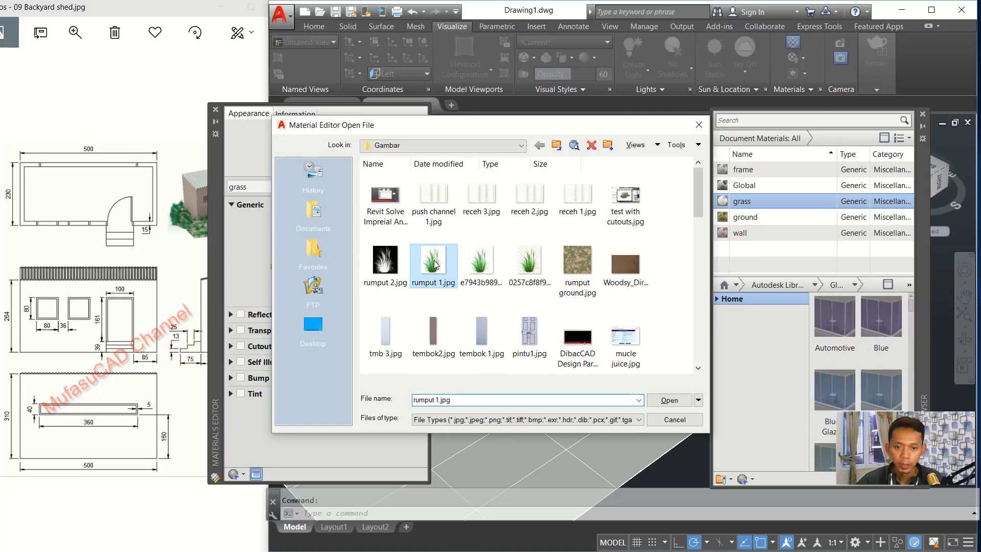
left_click(669, 400)
Close the material editor and show the model from the Front in the 2D Wireframe visual style
middle_click_drag(554, 301, 634, 284)
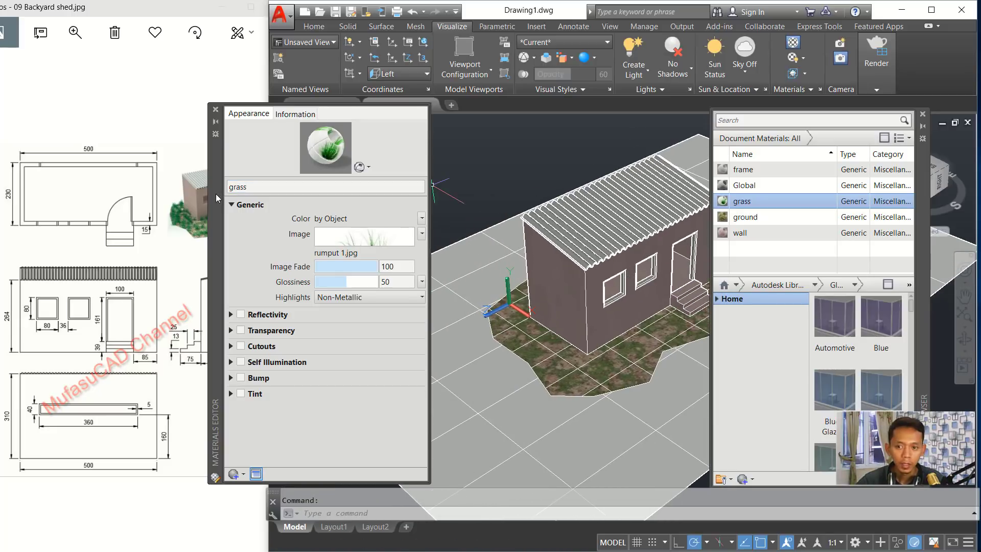
left_click(215, 109)
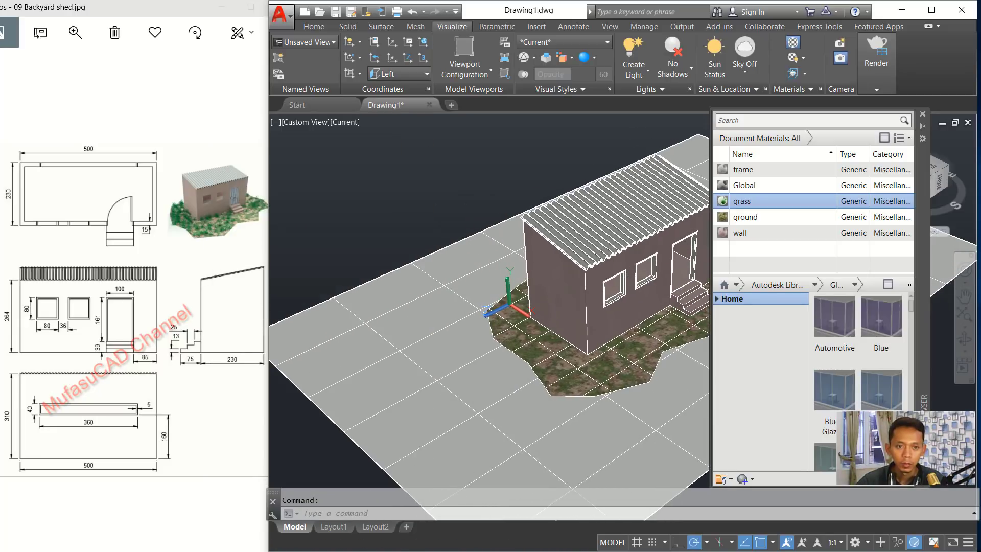
left_click(299, 121)
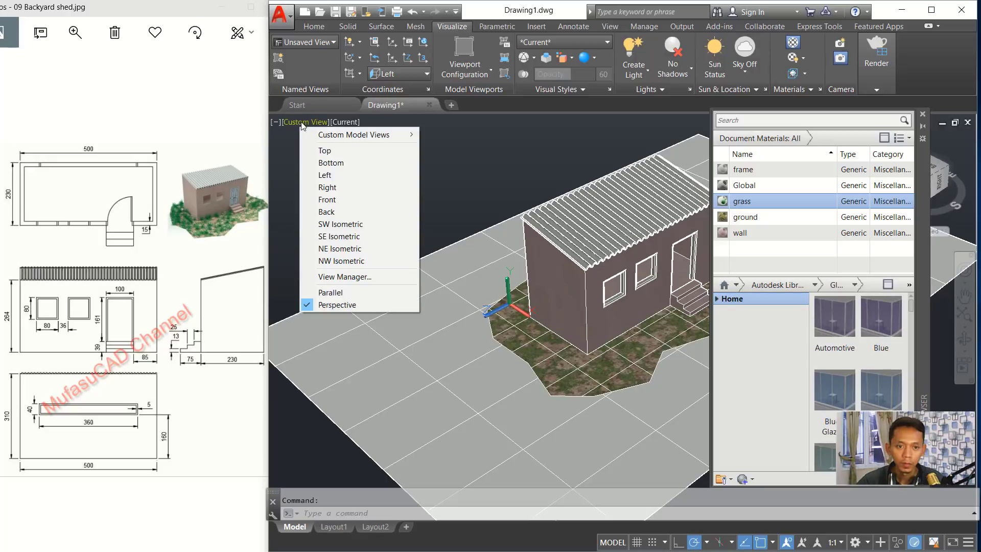
left_click(333, 202)
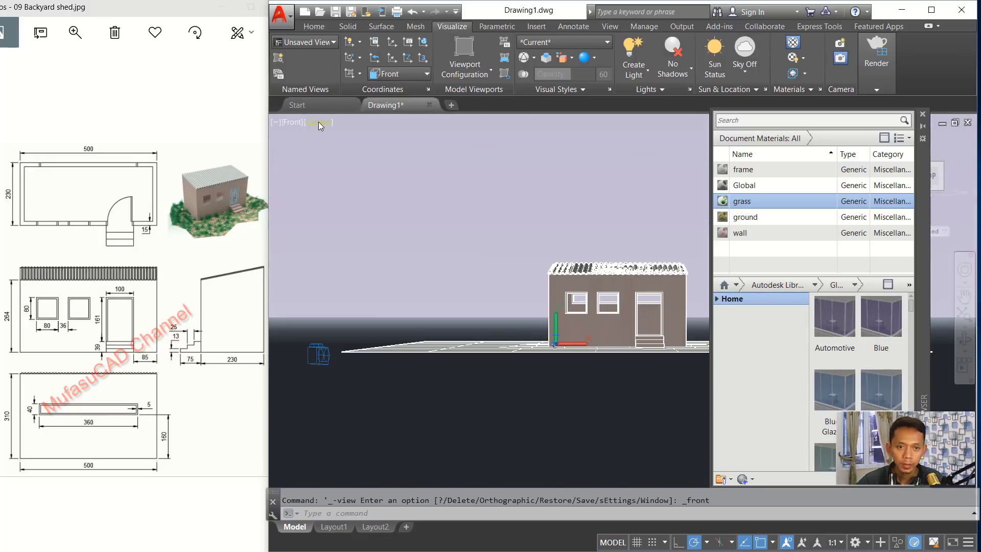
left_click(318, 121)
left_click(352, 150)
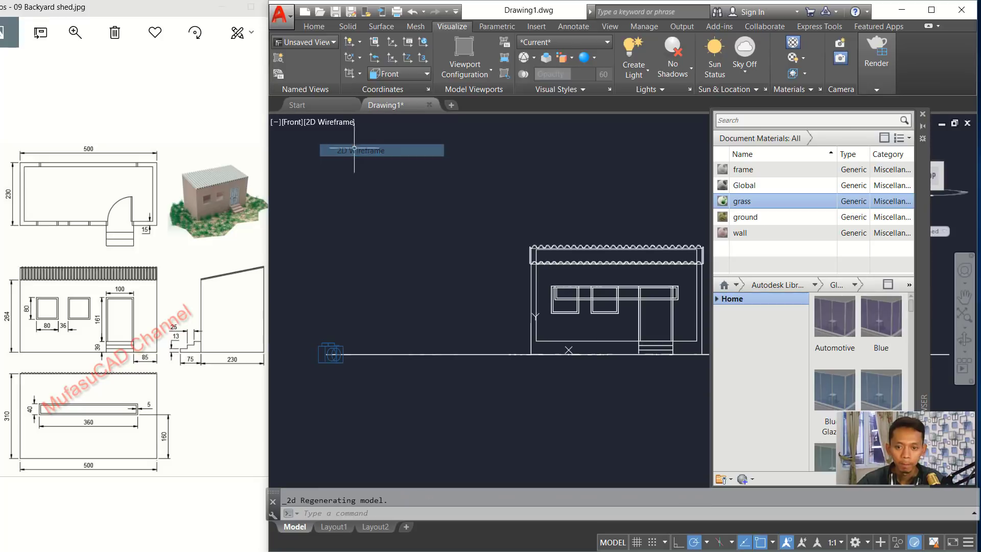
Draw a rectangular planar surface, about 102 units across its diagonal, just above ground level beside the shed's left wall
scroll(525, 291, "up", 5)
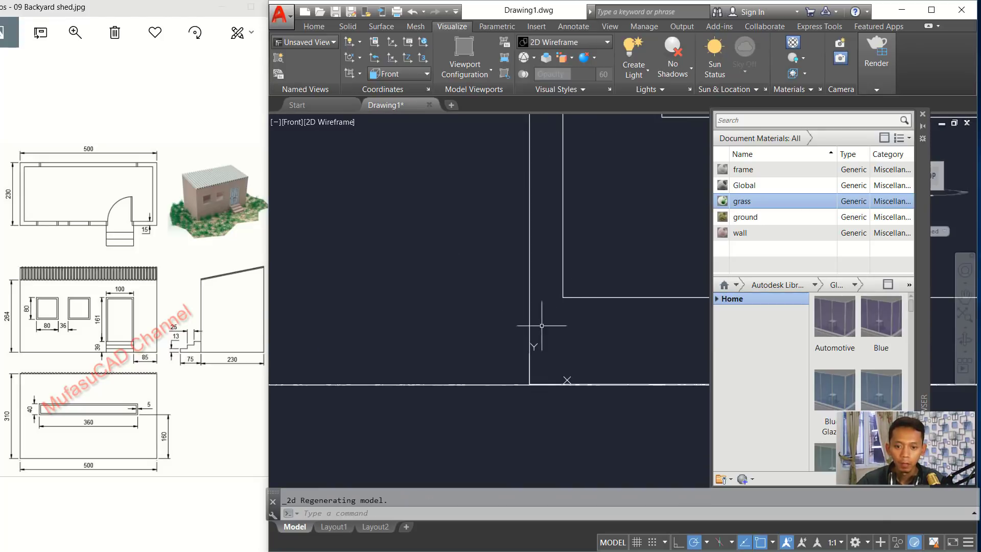
middle_click_drag(477, 298, 523, 302)
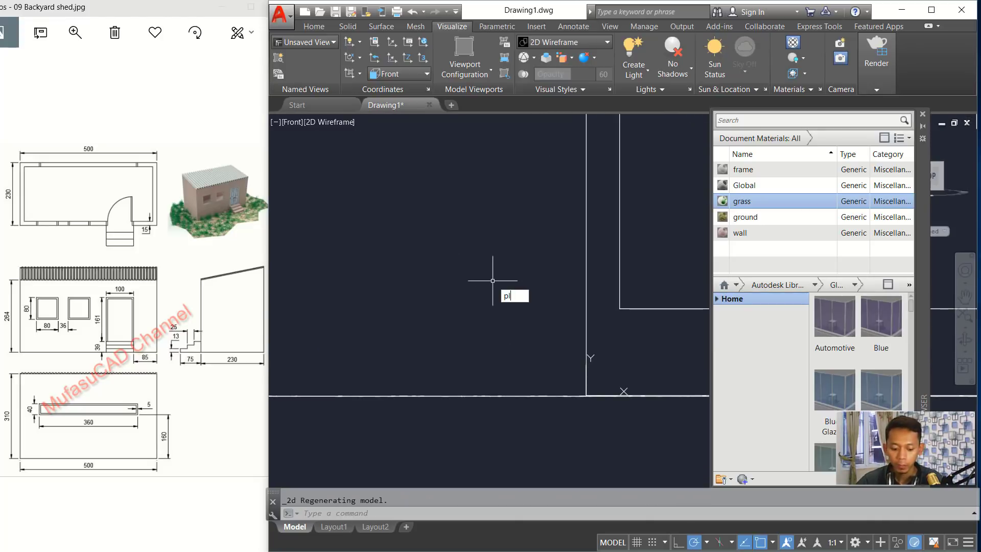
type("an")
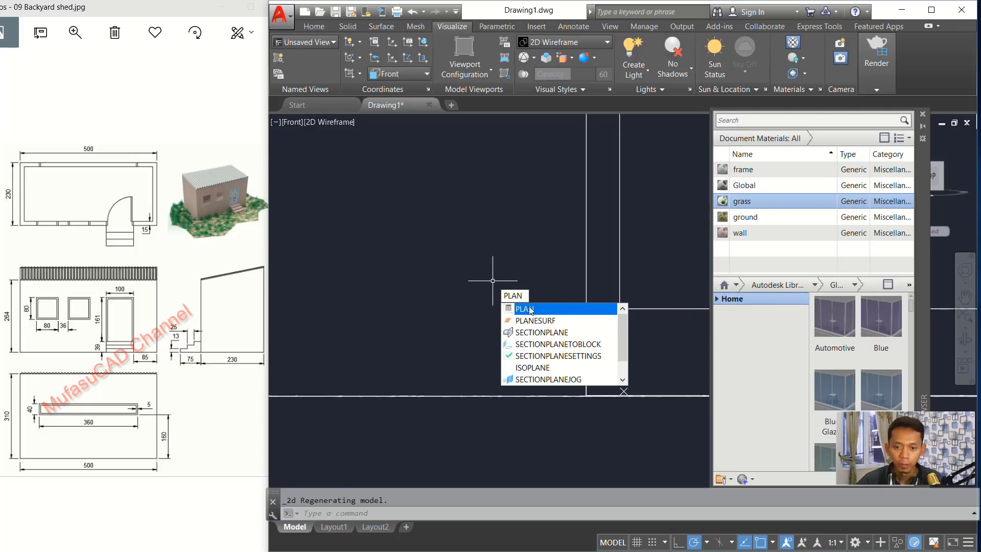
left_click(532, 319)
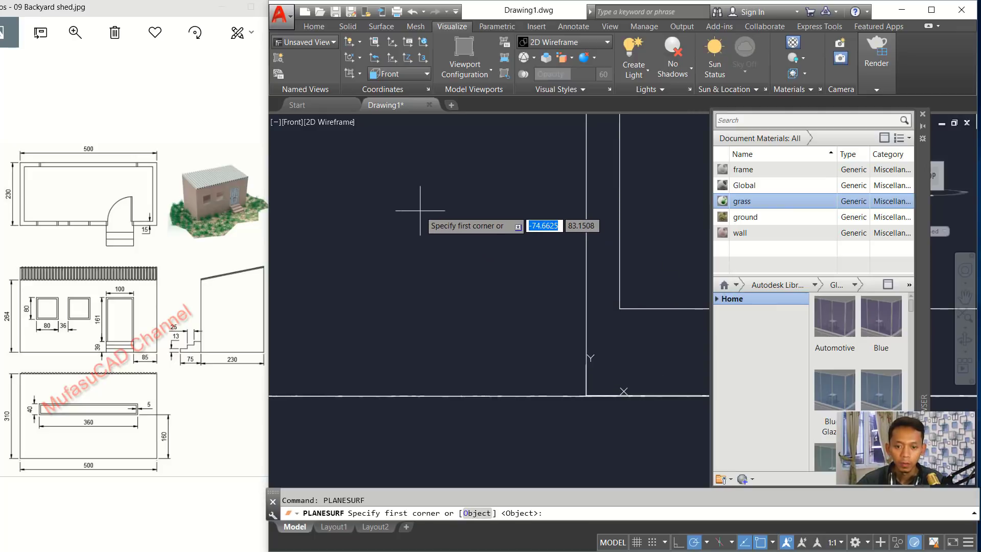
left_click(420, 210)
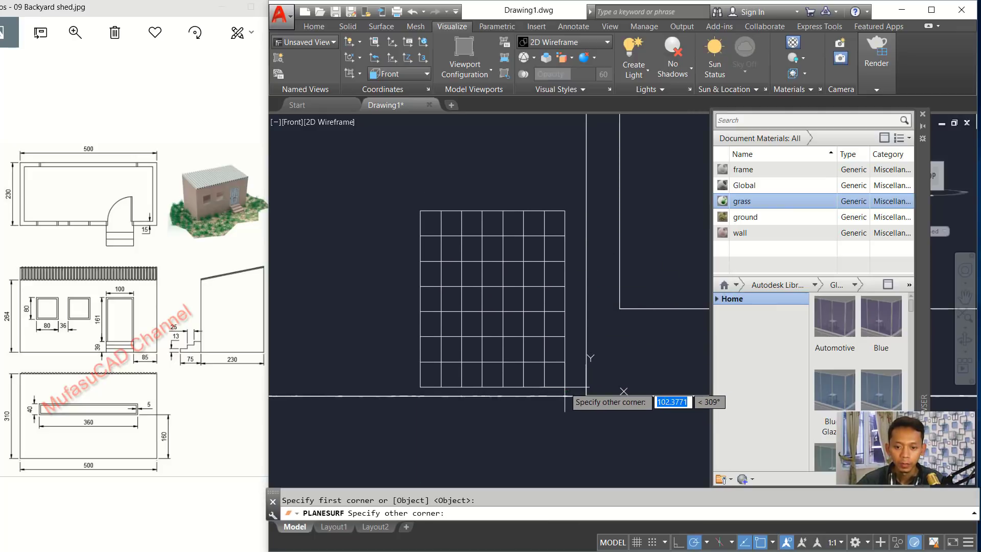
left_click(564, 386)
Switch the visual style to Shaded with edges and select the planar surface beside the shed
left_click(500, 177)
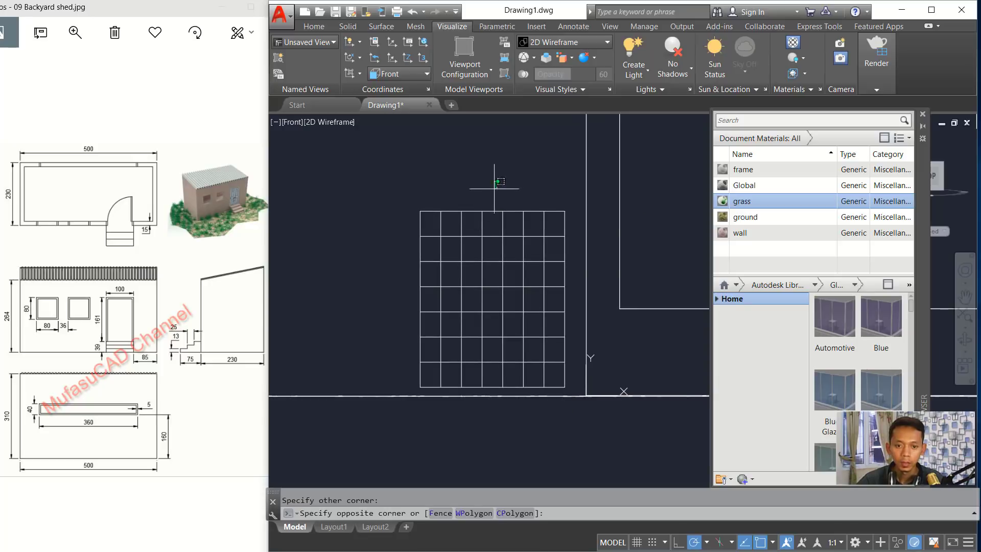
left_click(330, 121)
left_click(391, 212)
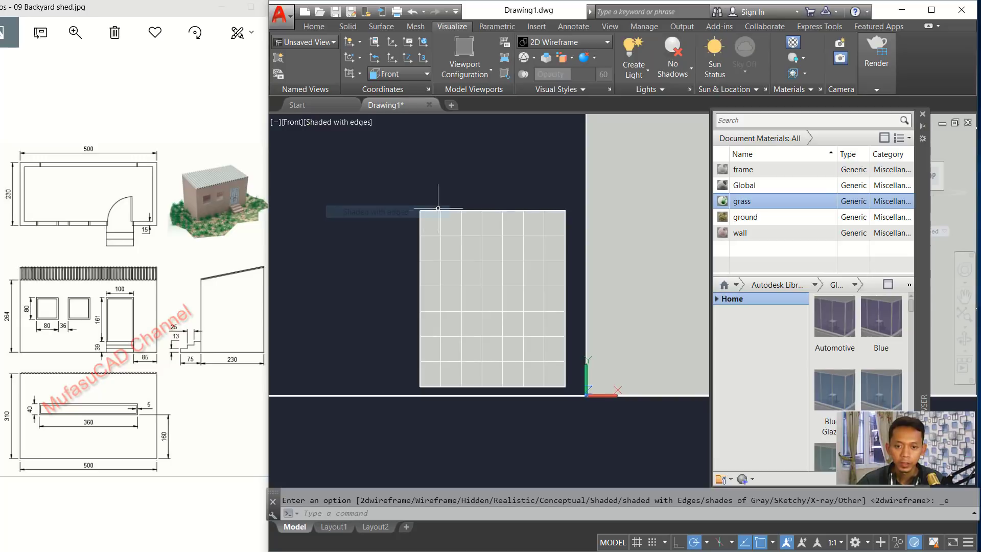
left_click(498, 255)
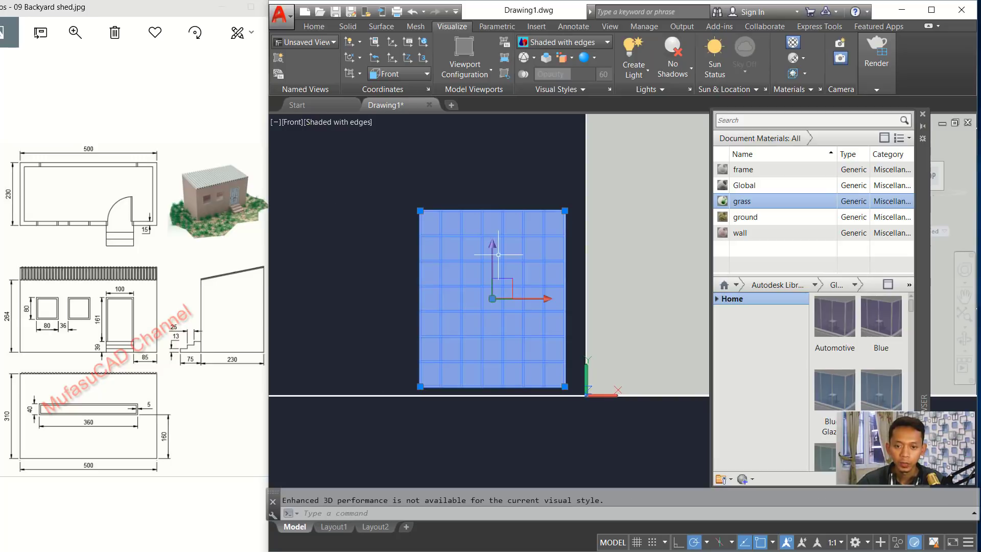
Assign the grass material to the selected planar surface beside the shed
right_click(751, 201)
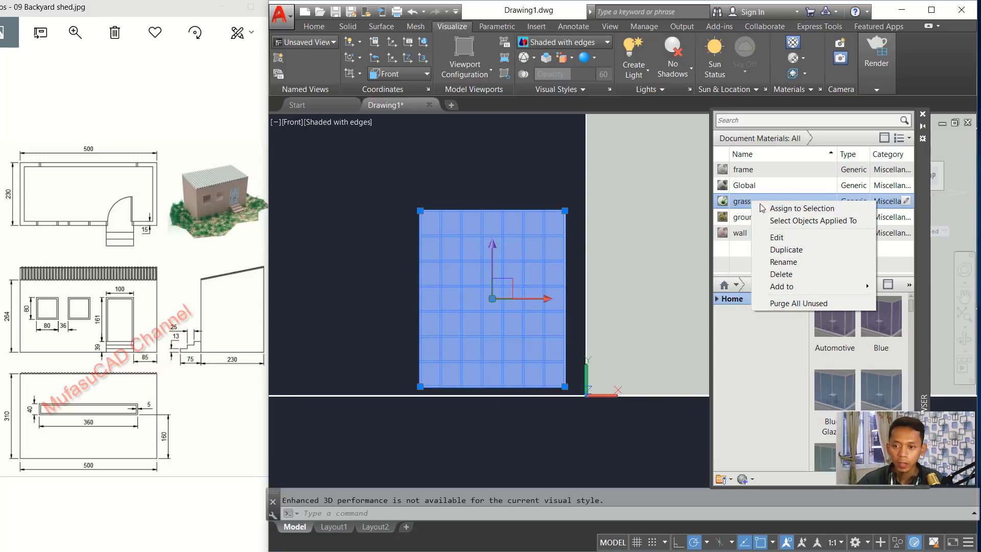
left_click(803, 208)
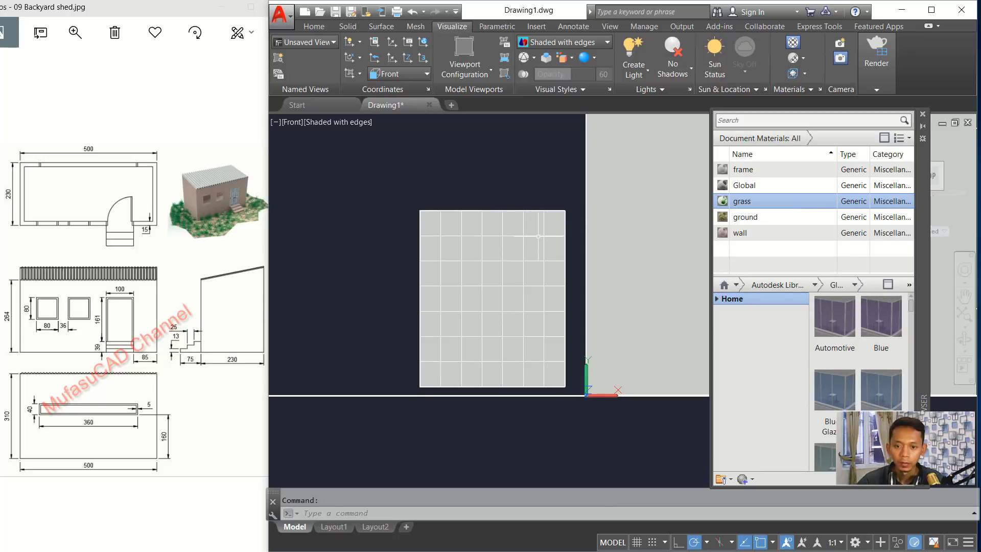
left_click(804, 74)
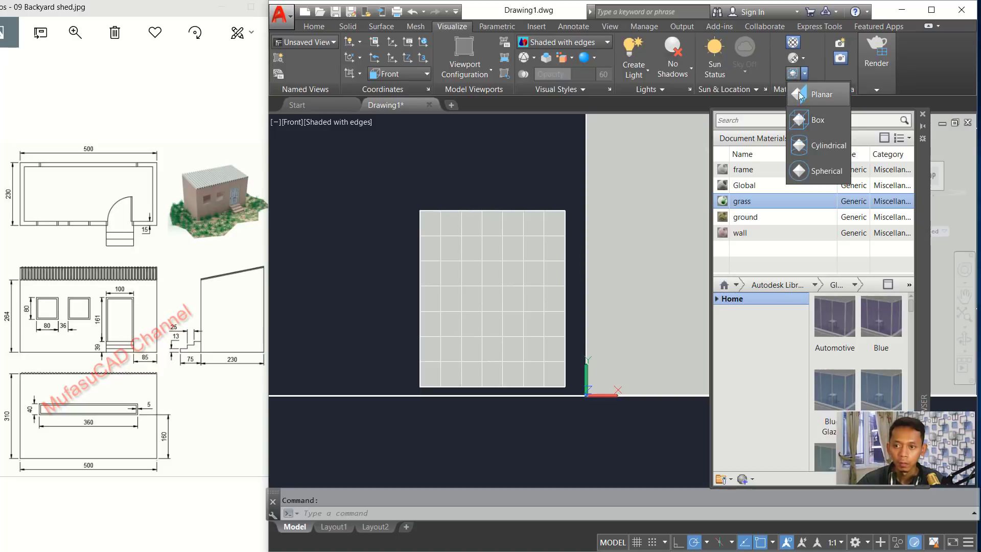
left_click(808, 95)
left_click(492, 268)
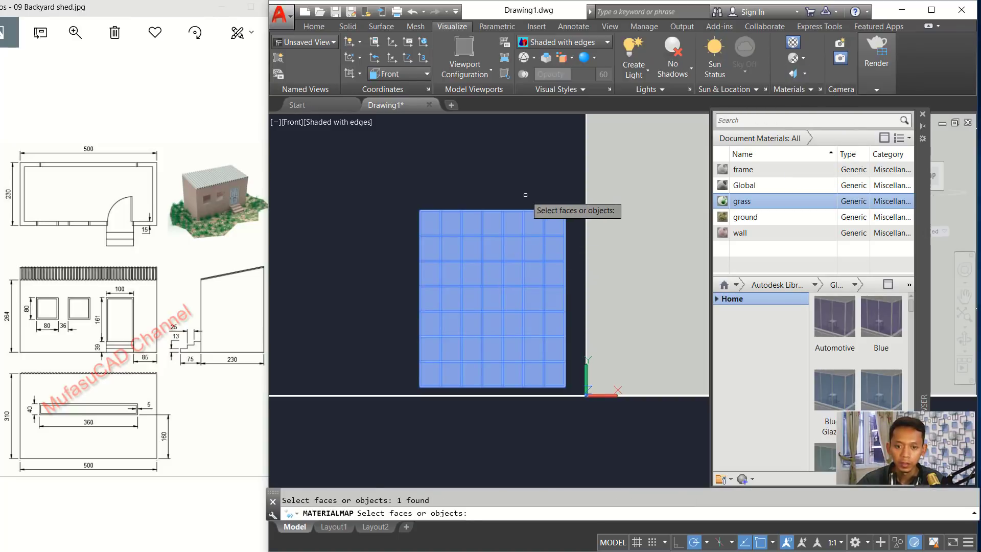
key("Return")
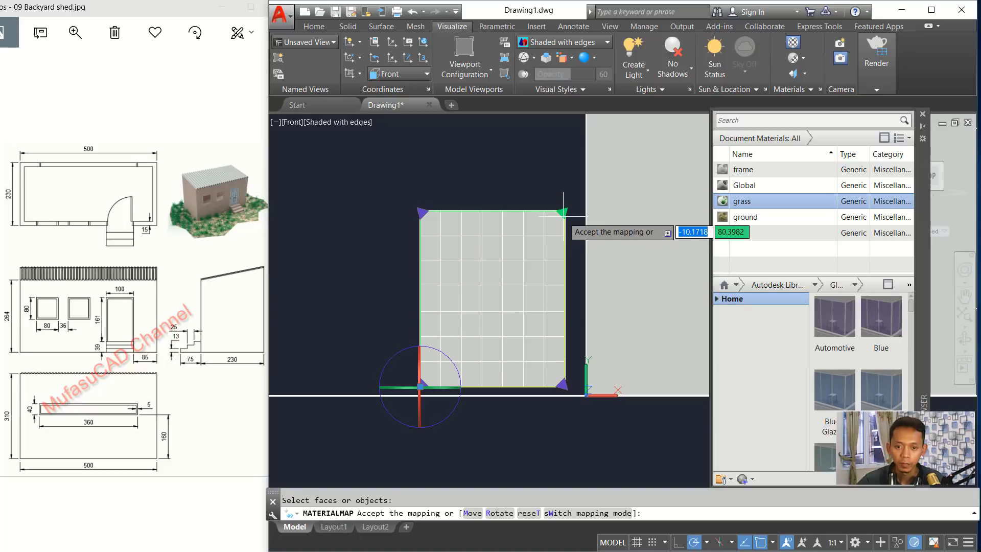
left_click(561, 212)
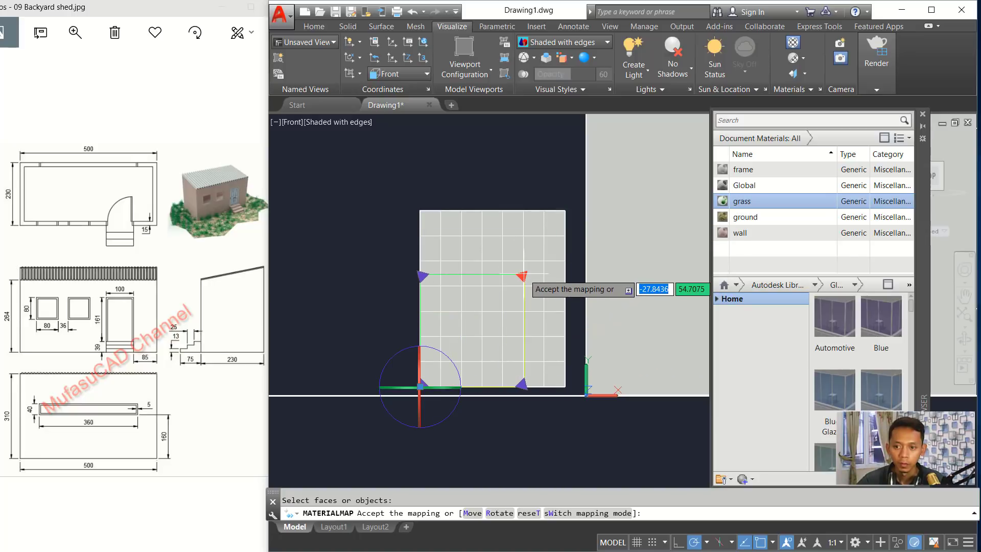
key("Return")
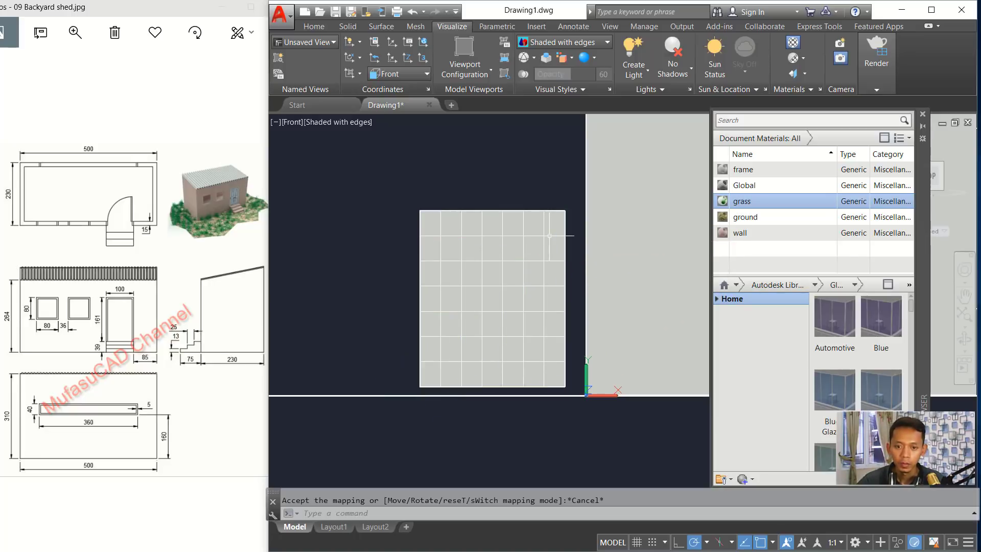
Turn on the display of materials and textures in the viewport
left_click(547, 232)
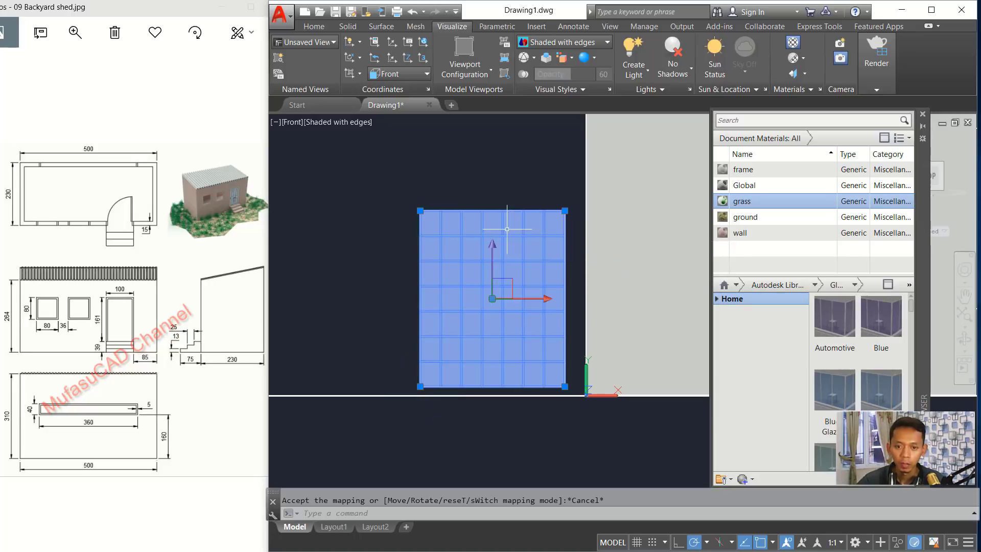
left_click(806, 74)
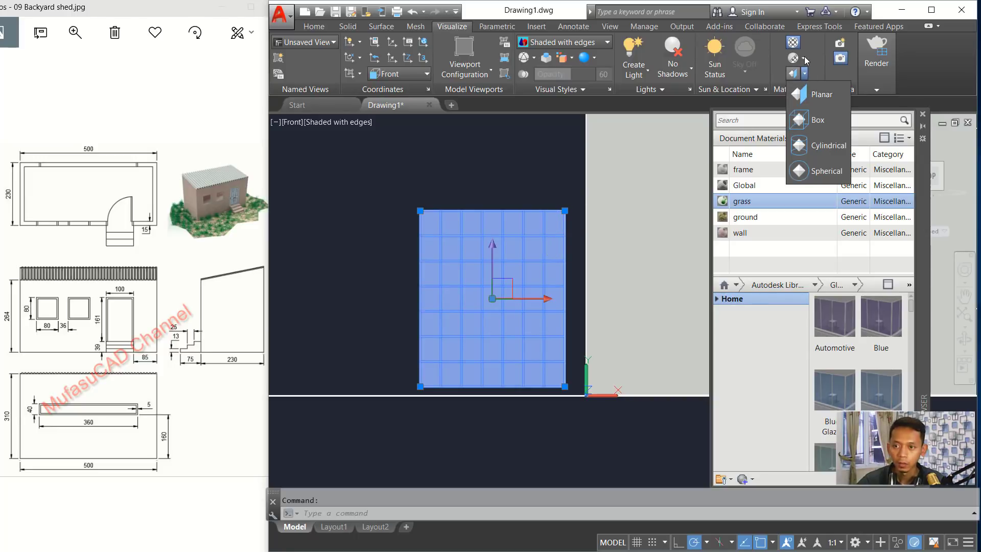
left_click(803, 58)
left_click(825, 130)
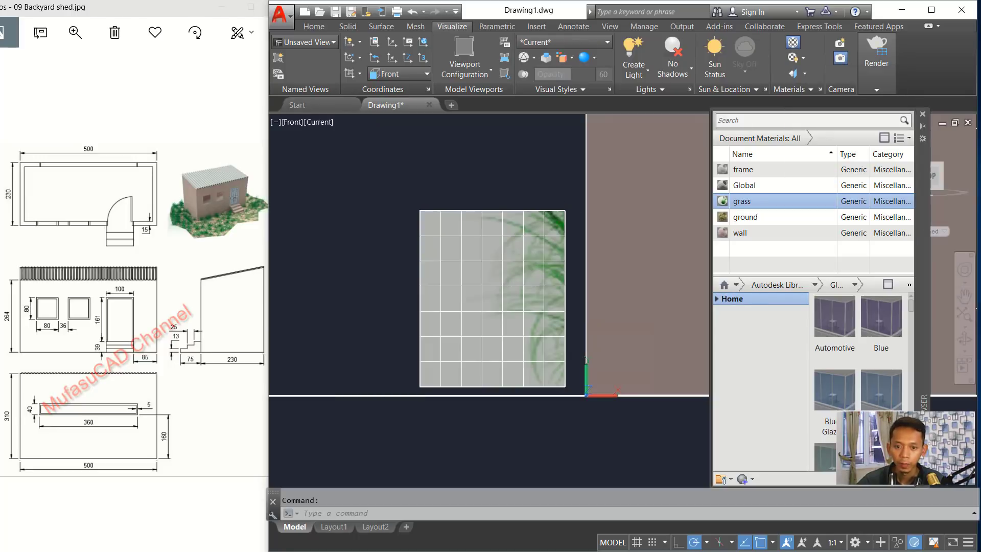
Apply planar material mapping to the grass surface and adjust it so the whole grass tuft fits inside the rectangle
left_click(501, 272)
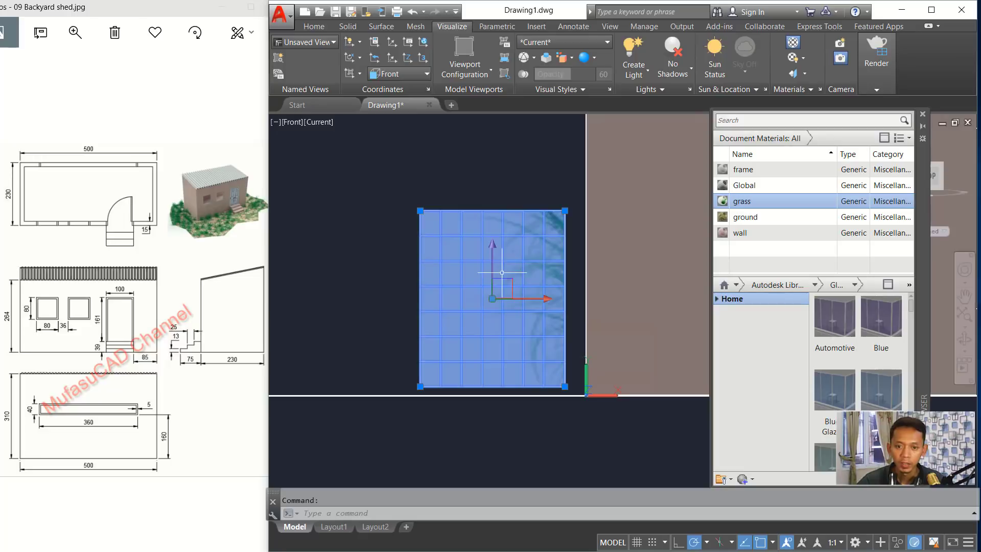
left_click(793, 74)
left_click_drag(551, 230, 451, 343)
key("Return")
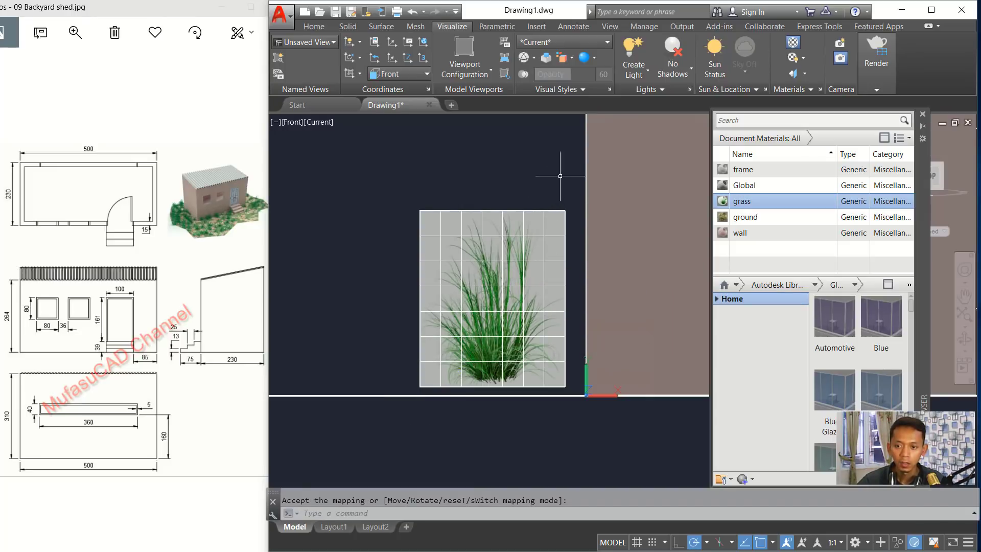
Enable Cutouts on the grass material and load rumput 2.jpg as the cutout image
double_click(748, 204)
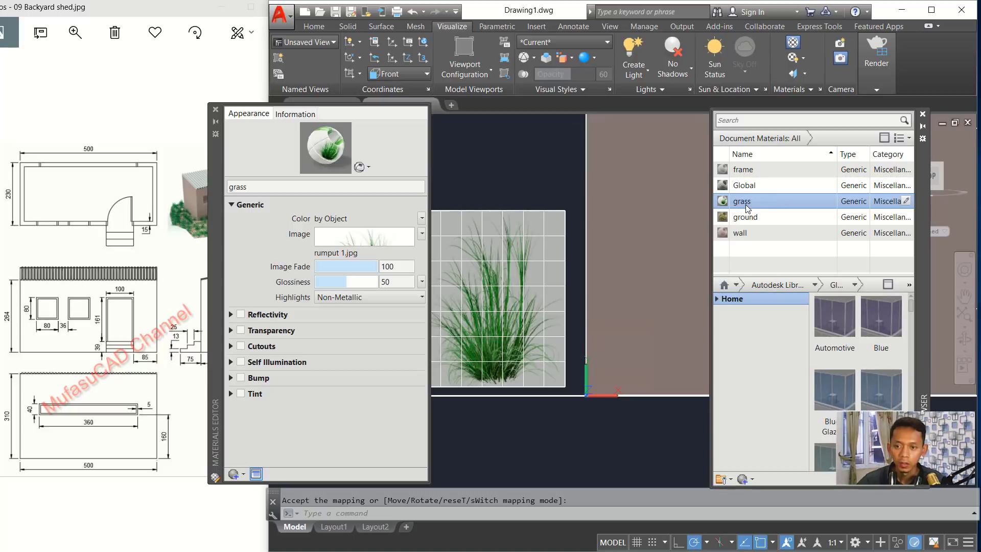
left_click(241, 346)
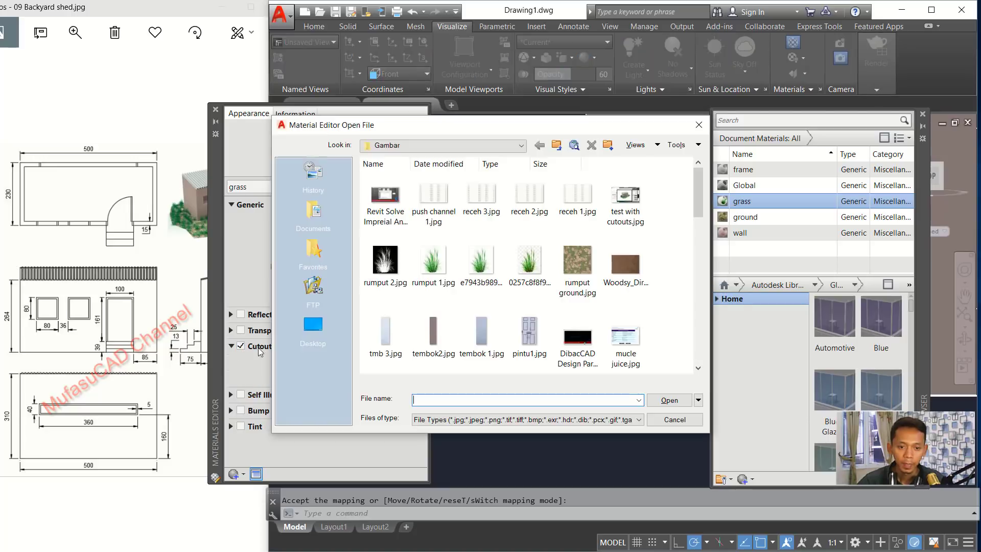
left_click(391, 266)
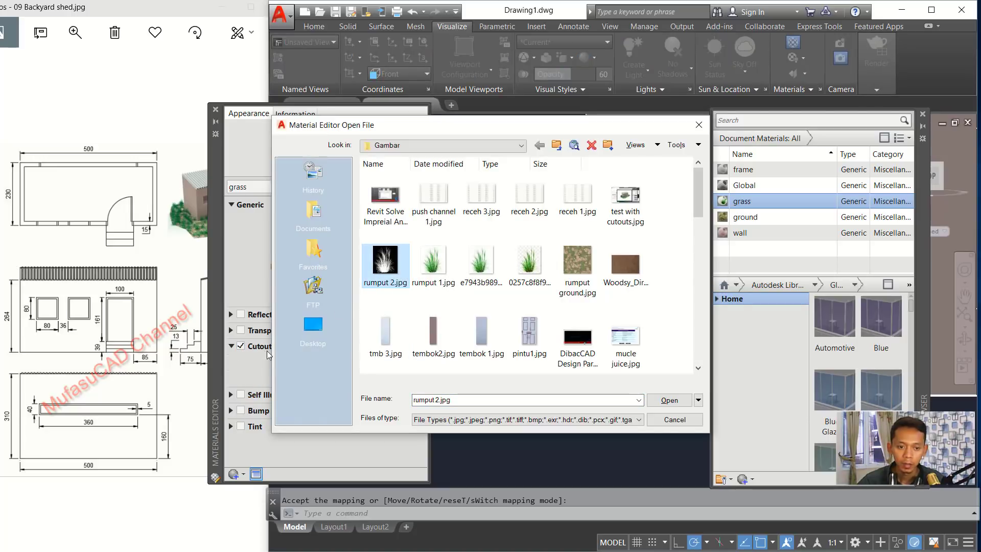
left_click(672, 401)
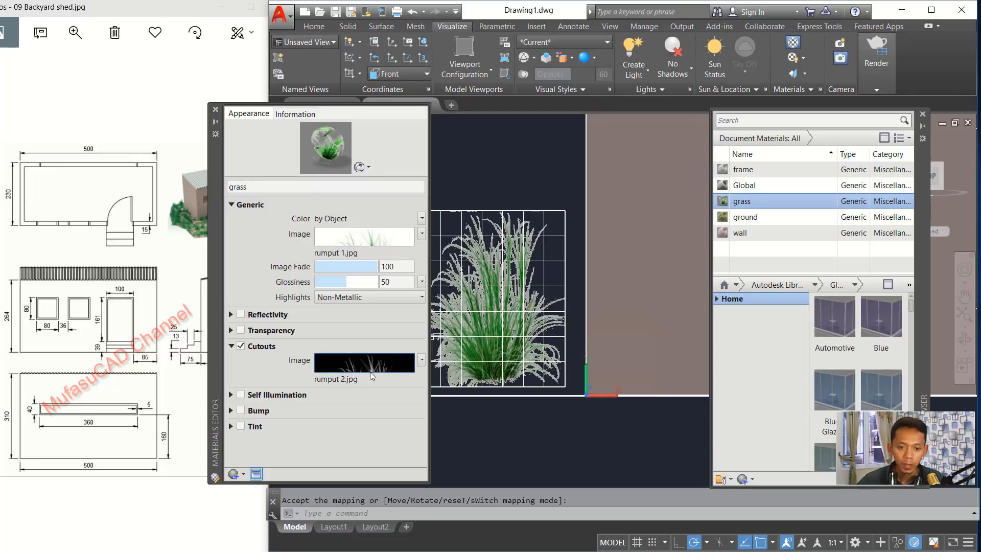
Enable Tint on the grass material and set the tint color to light green, RGB 175 197 155
left_click(240, 428)
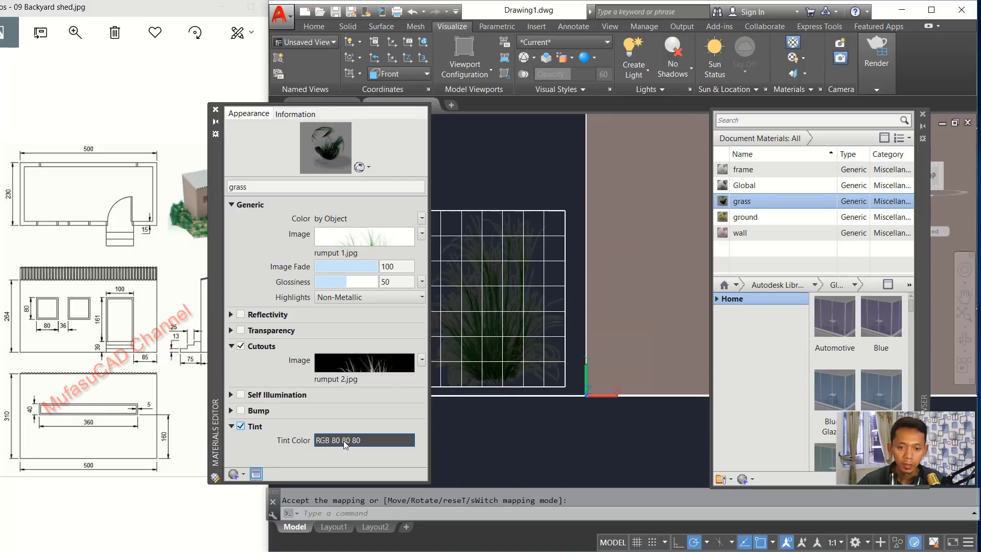
left_click(345, 443)
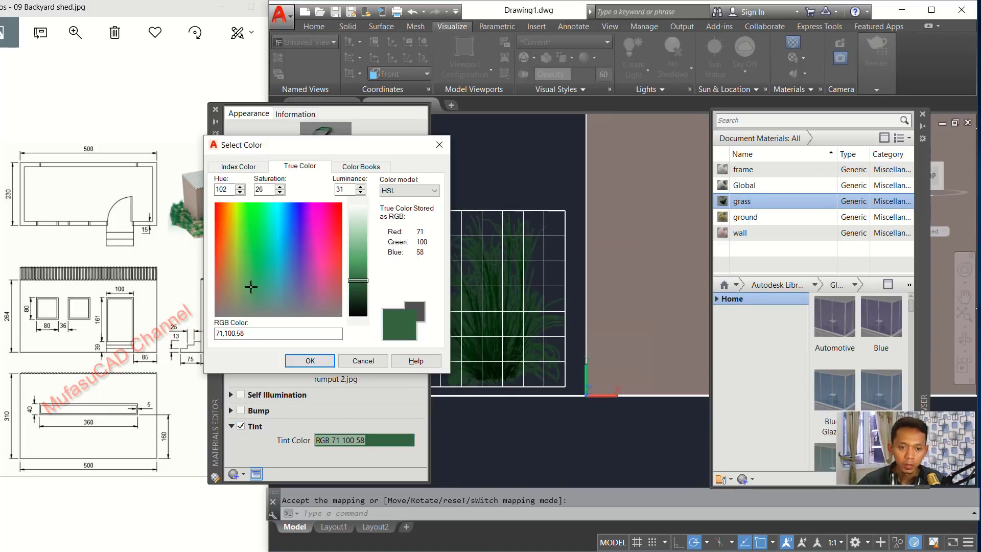
left_click(360, 245)
left_click(310, 361)
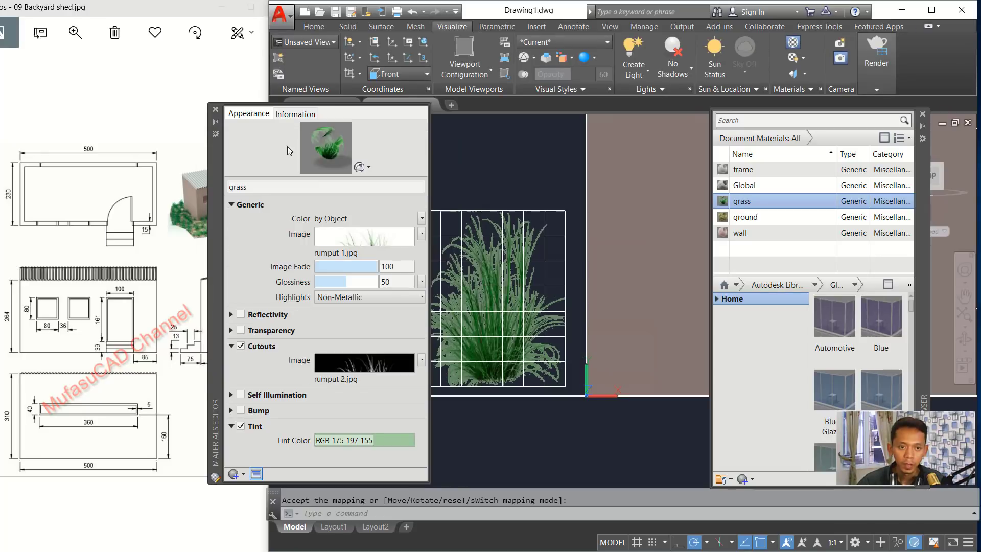
Close the material editor and the materials browser
left_click(217, 110)
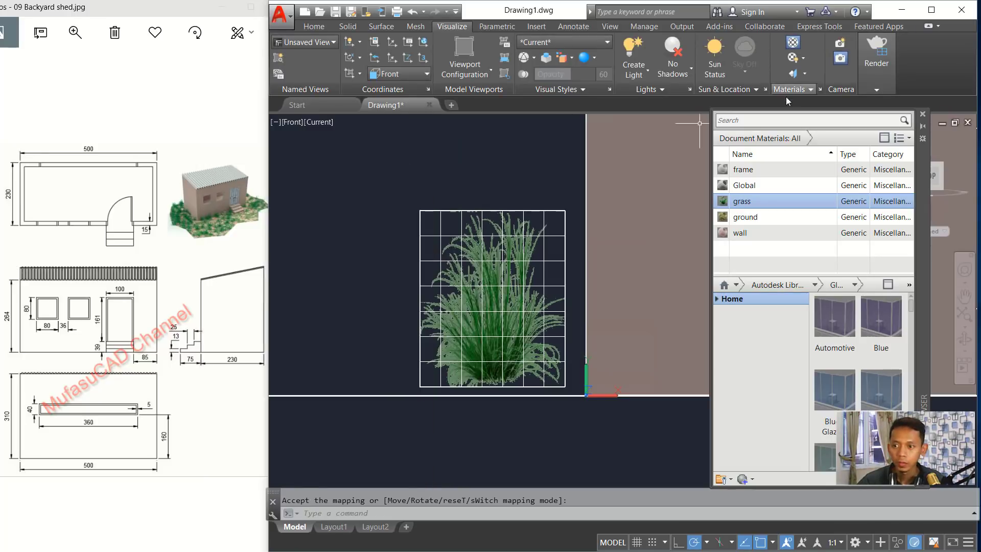
key("super")
key("super")
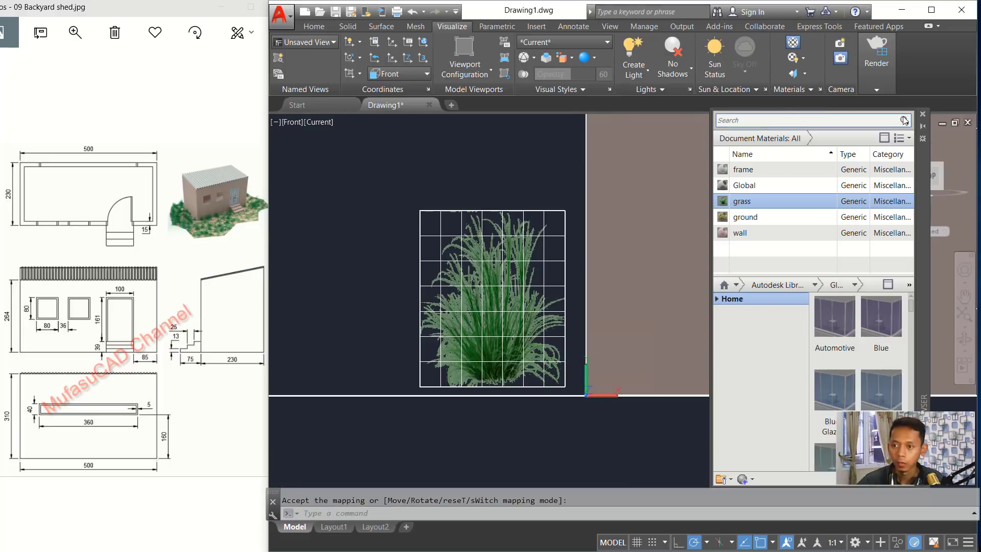
left_click(922, 114)
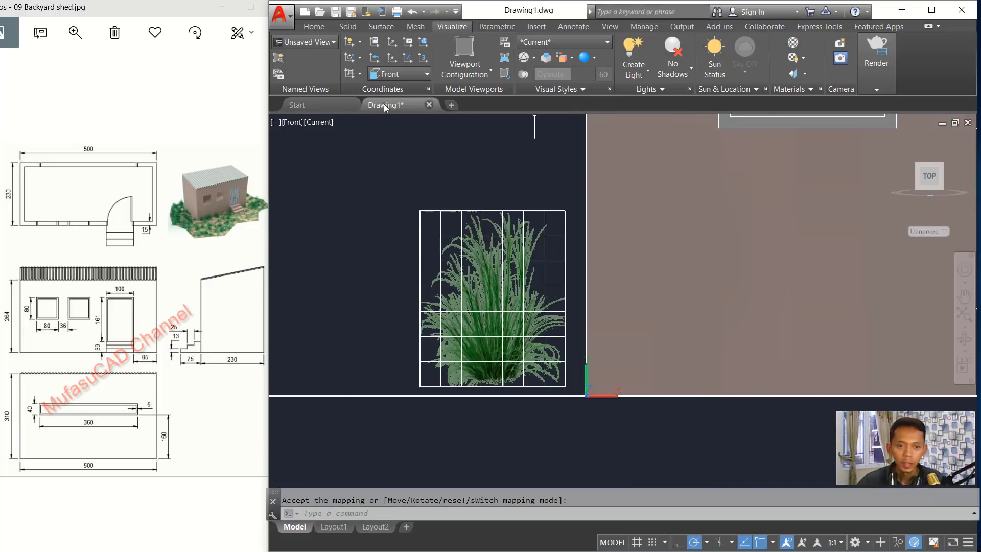
Show the model through Camera1 in the Realistic visual style and examine the grass beside the shed
left_click(293, 122)
mouse_move(335, 136)
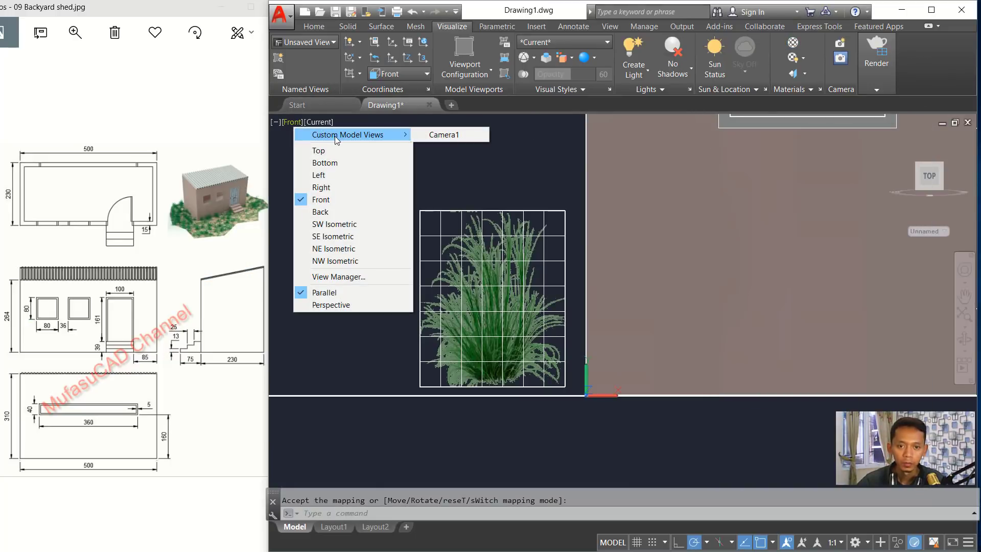
left_click(471, 136)
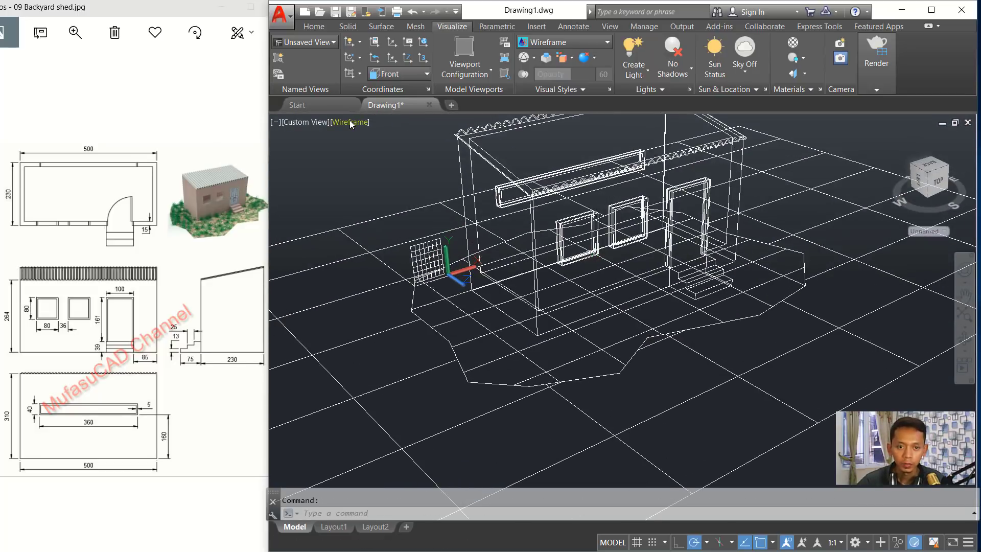
left_click(350, 122)
left_click(393, 187)
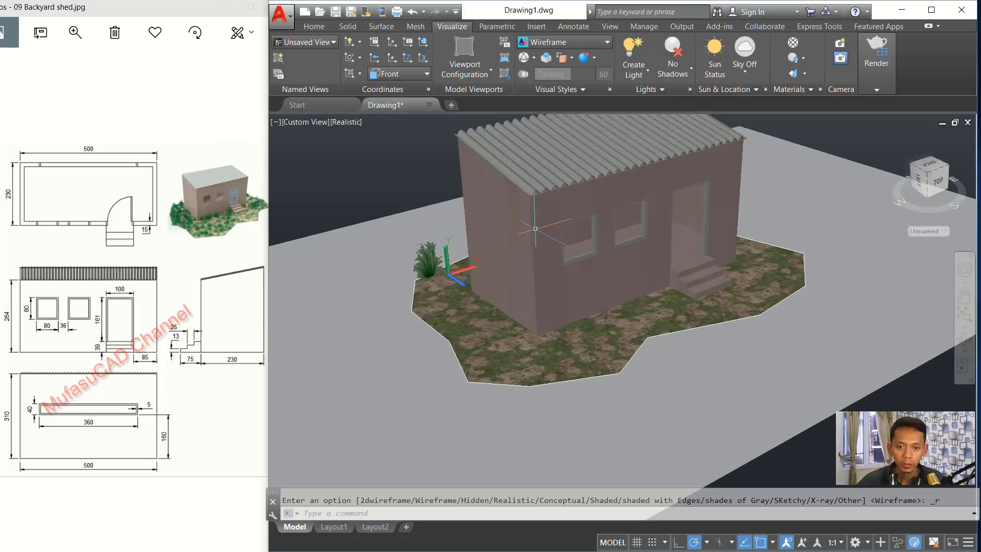
middle_click_drag(659, 263, 599, 263, "shift")
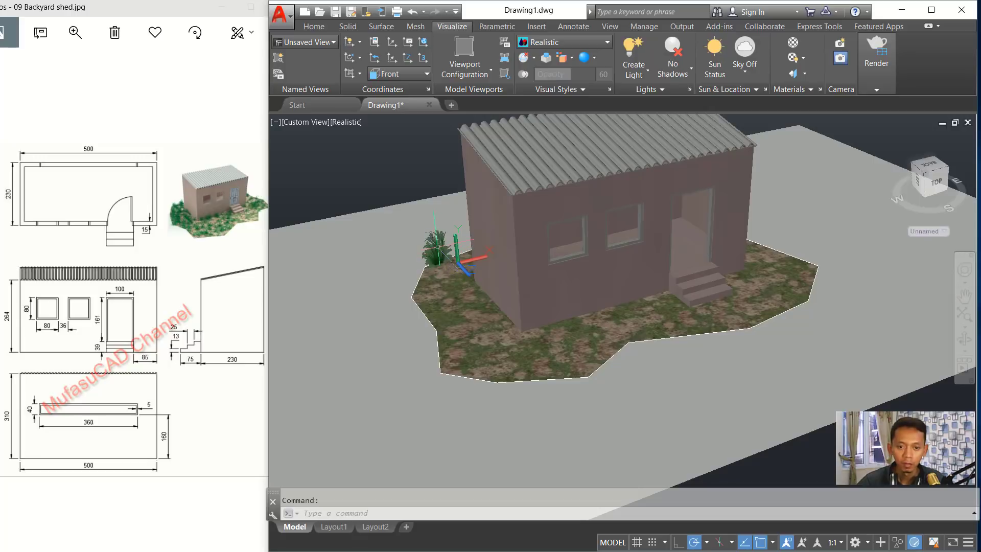
middle_click_drag(586, 278, 604, 283, "shift")
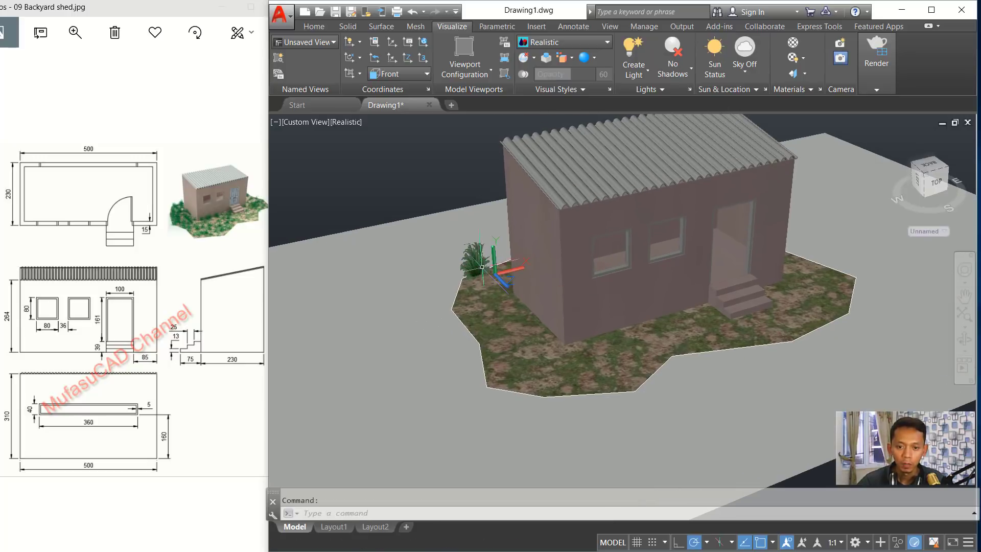
Switch to the 2D Wireframe visual style and show the model from the Top
left_click(336, 123)
left_click(355, 150)
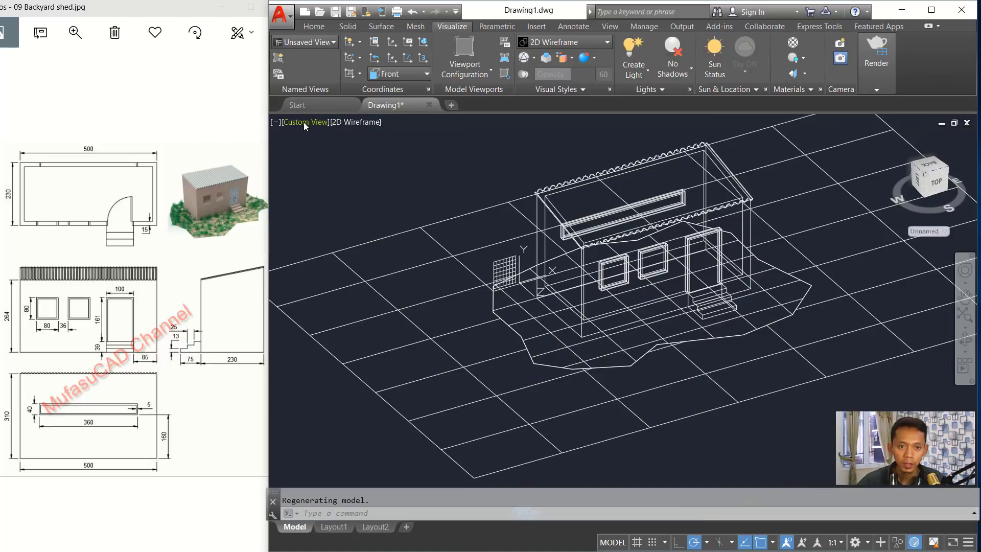
left_click(303, 122)
left_click(334, 148)
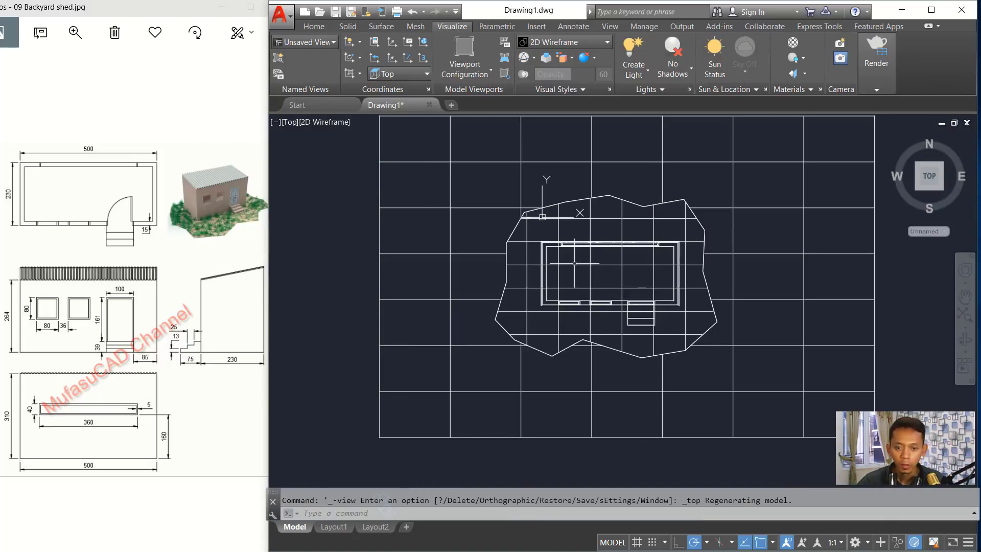
Move the grass plane about 438 units in the 270° direction, to the front edge of the ground area
type("m")
key("Return")
scroll(531, 220, "up", 7)
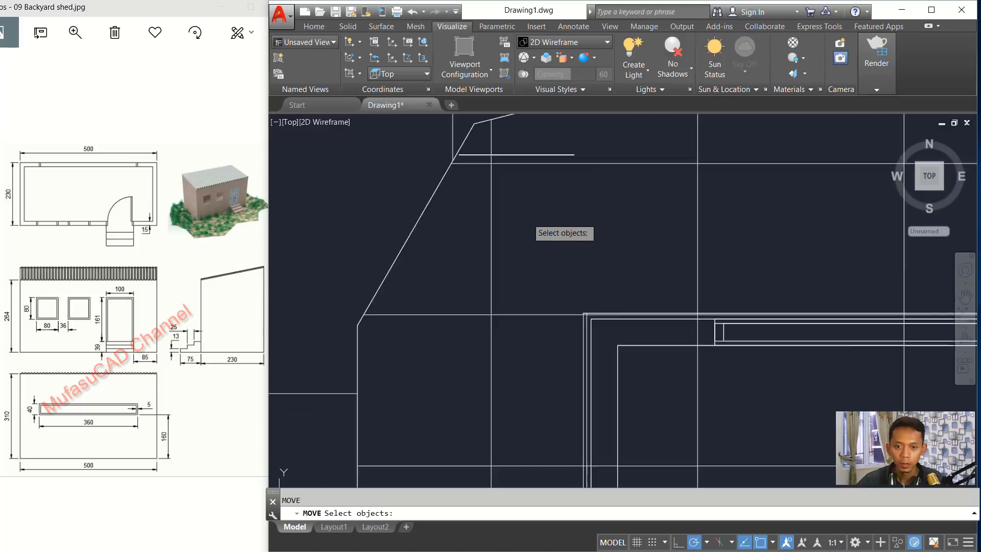
left_click(566, 116)
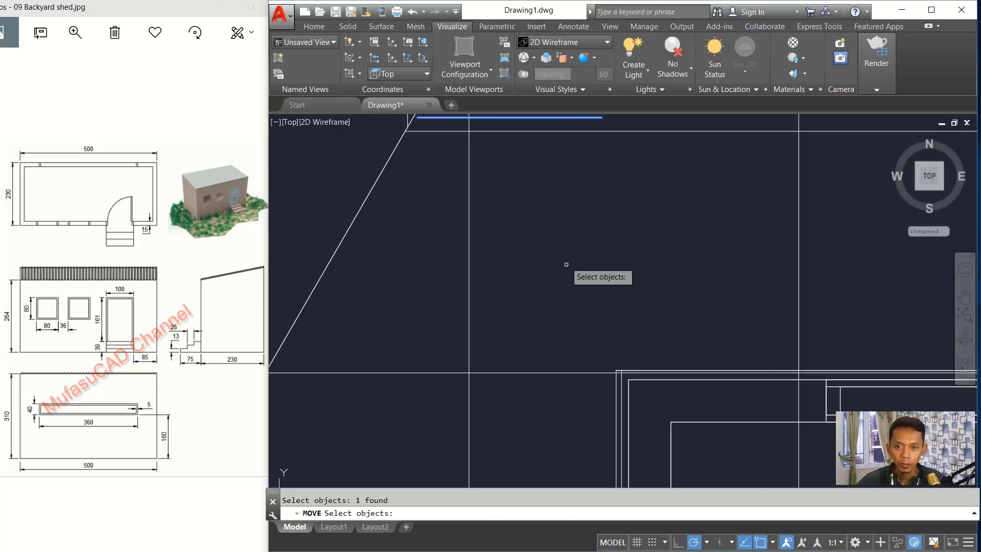
key("Return")
scroll(577, 270, "down", 5)
scroll(567, 286, "down", 2)
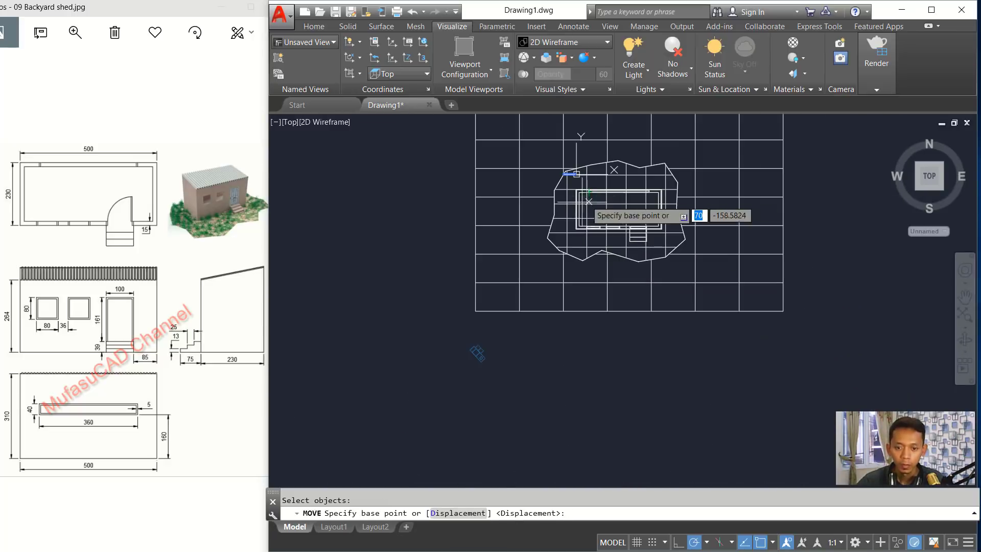
left_click(365, 192)
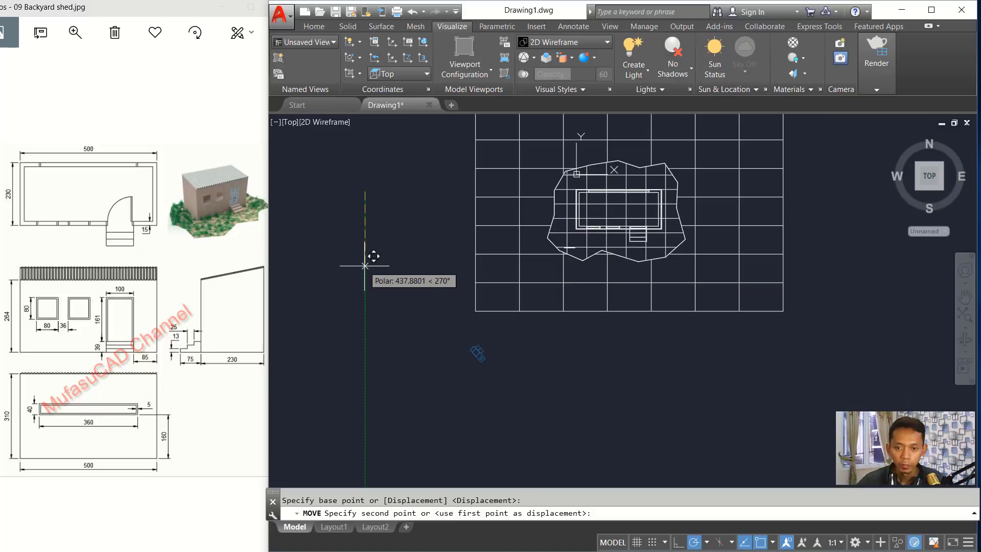
left_click(364, 265)
Rotate the grass plane about its midpoint to a 45° diagonal in plan, facing the camera
scroll(572, 251, "up", 4)
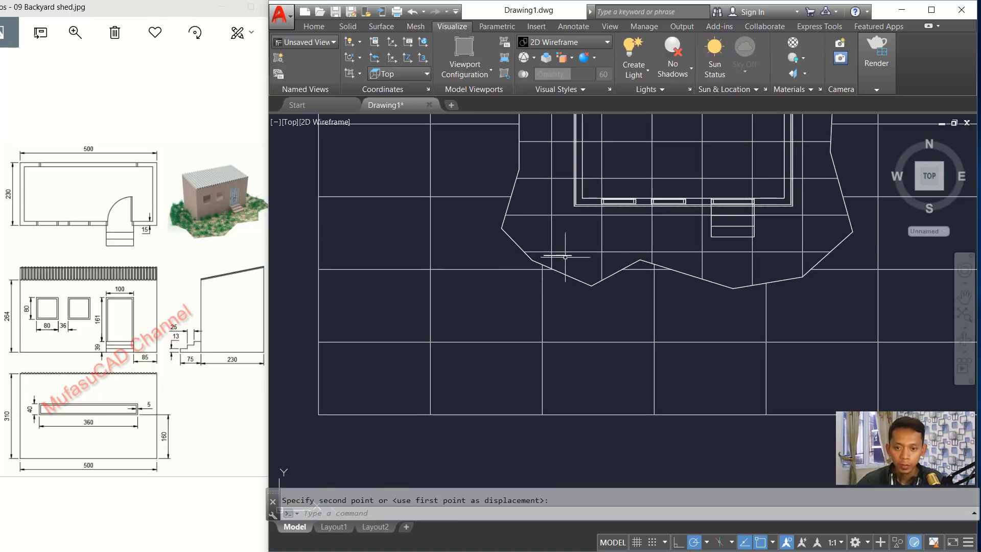
scroll(565, 257, "up", 4)
key("Escape")
type("ro")
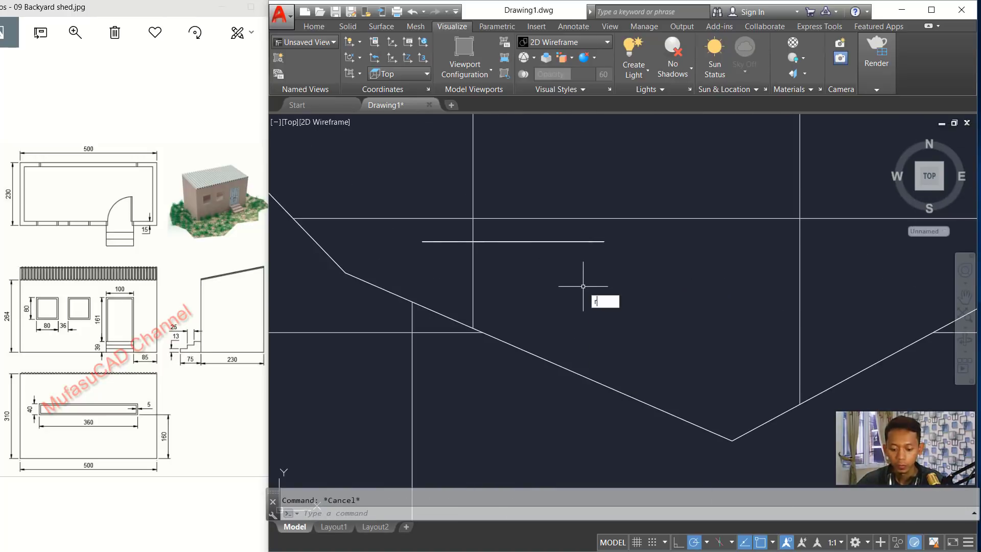
key("Return")
left_click(562, 234)
left_click(534, 281)
key("Return")
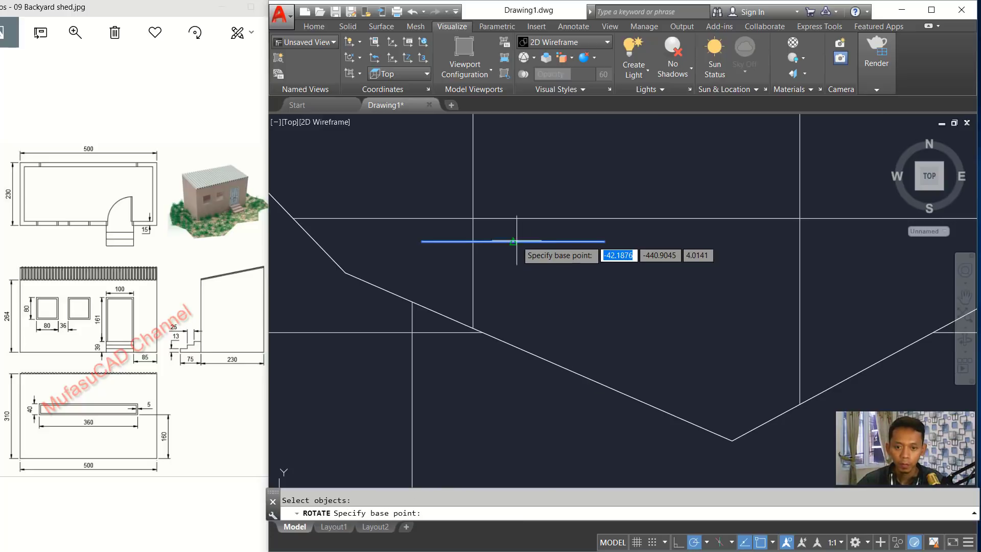
left_click(516, 240)
scroll(650, 332, "down", 6)
scroll(652, 341, "down", 4)
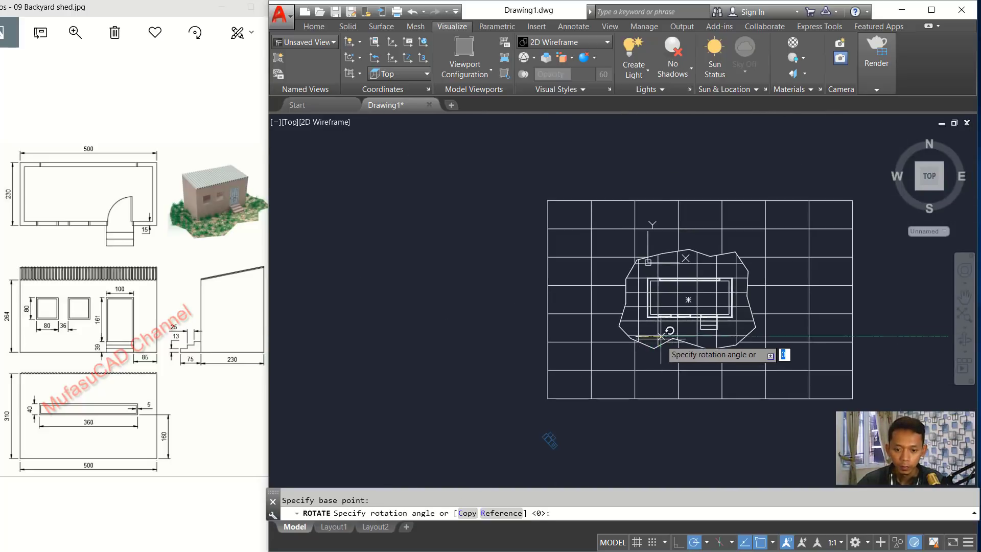
left_click(743, 437)
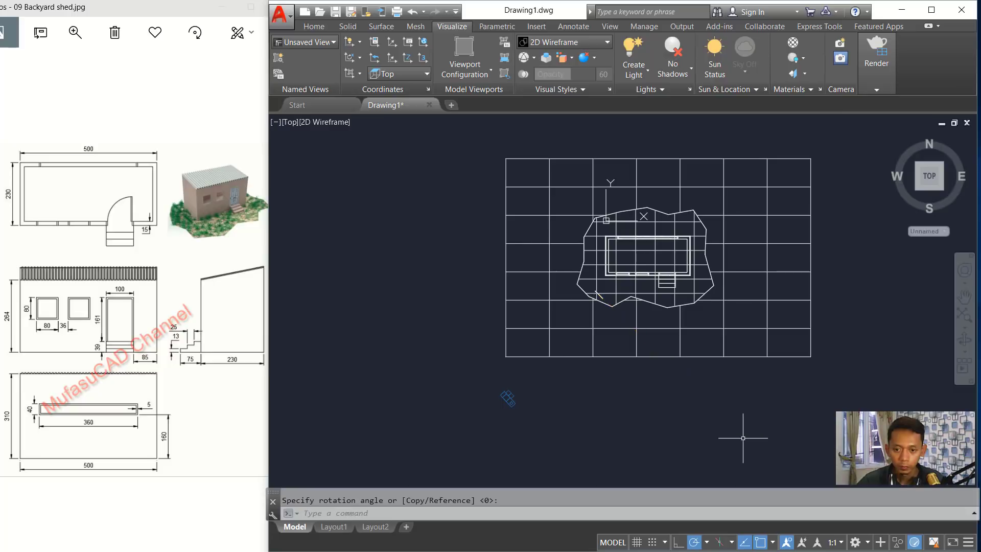
middle_click_drag(620, 297, 602, 312)
middle_click_drag(698, 327, 639, 298)
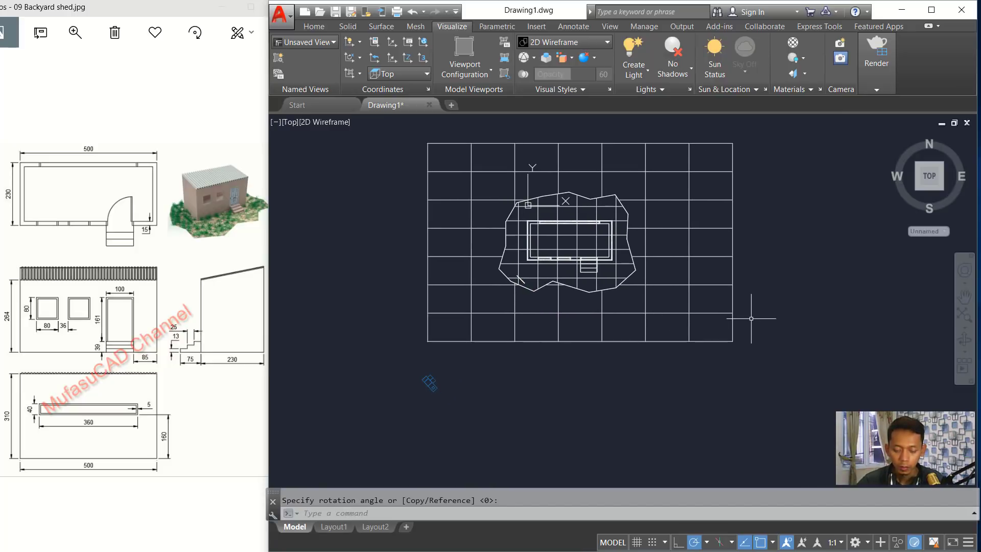
Move the grass plane down about 41 units along the negative Z direction, to ground level
key("Return")
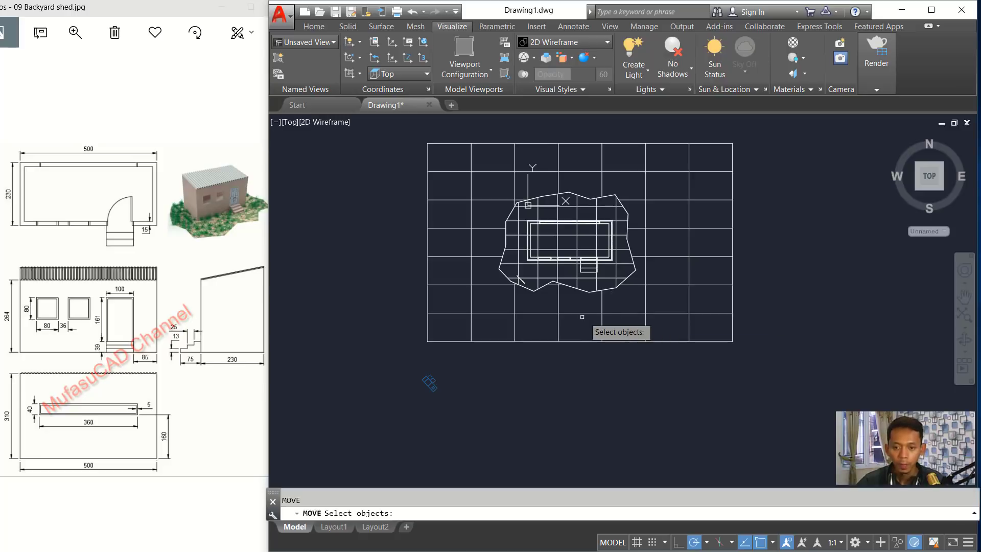
middle_click_drag(564, 312, 524, 332, "shift")
scroll(524, 333, "up", 3)
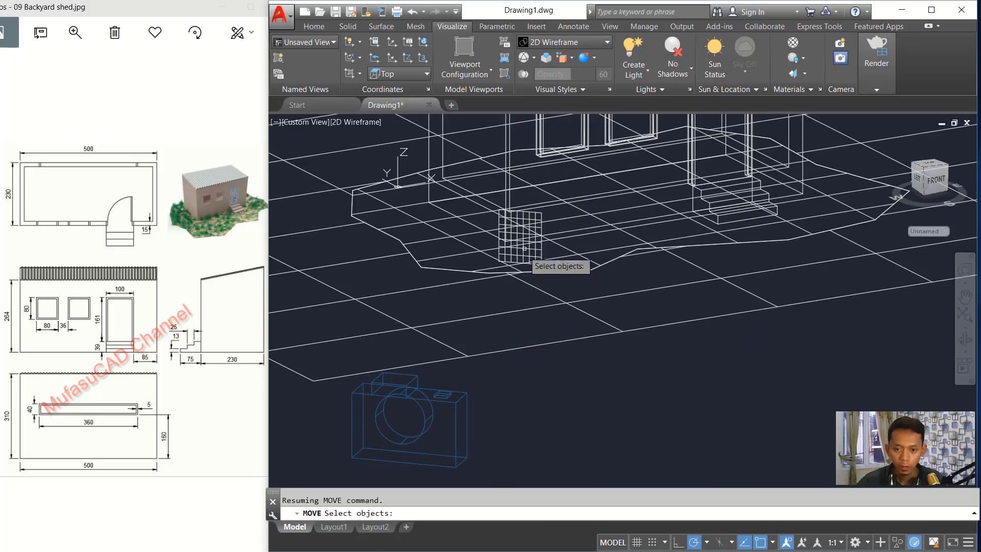
left_click(541, 217)
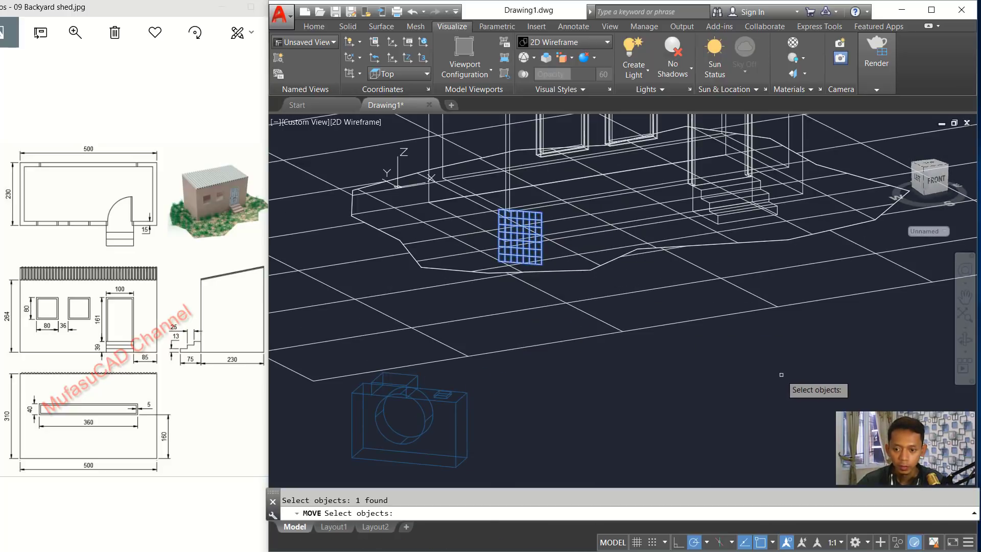
key("Return")
left_click(782, 339)
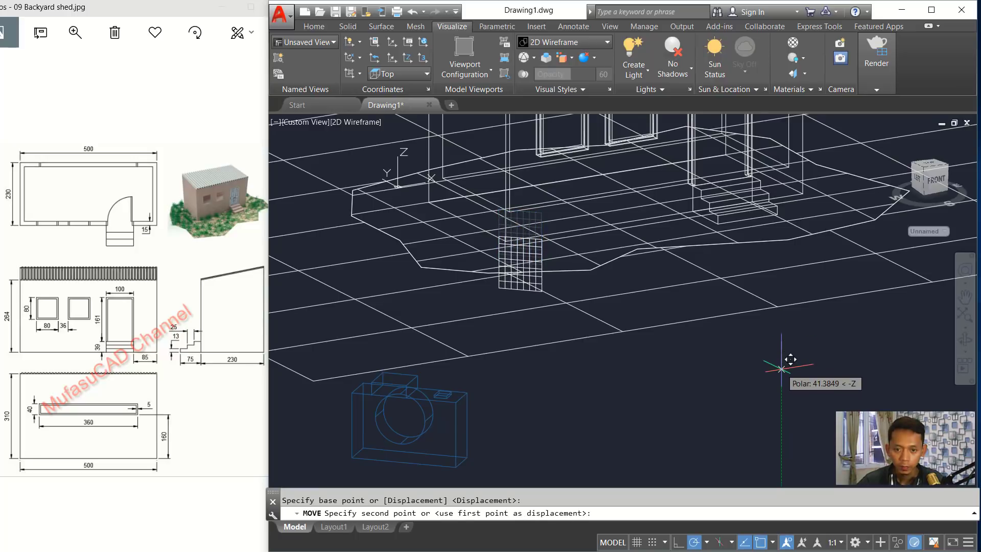
left_click(781, 369)
Check the lowered grass in the Realistic visual style, and return to the Top view in 2D Wireframe
left_click(353, 122)
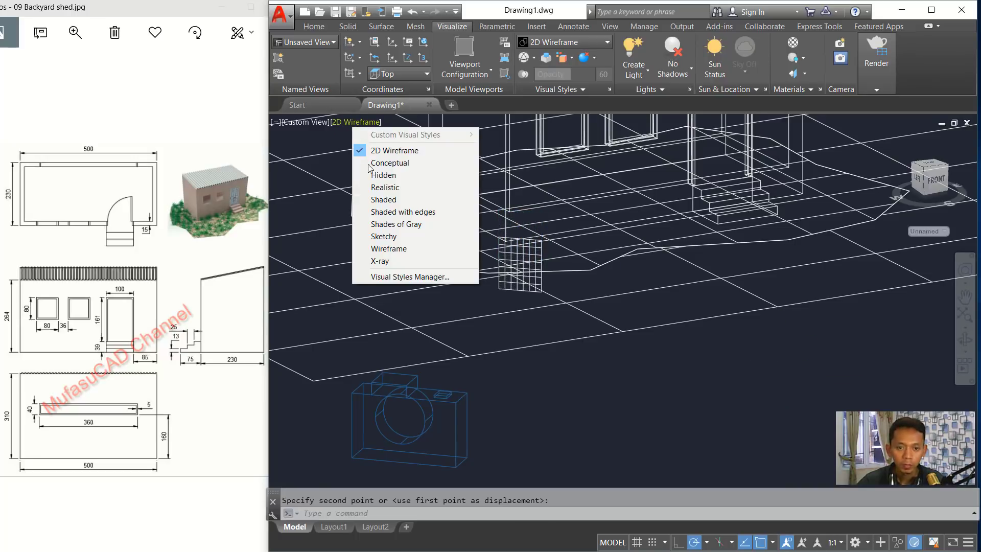
left_click(388, 187)
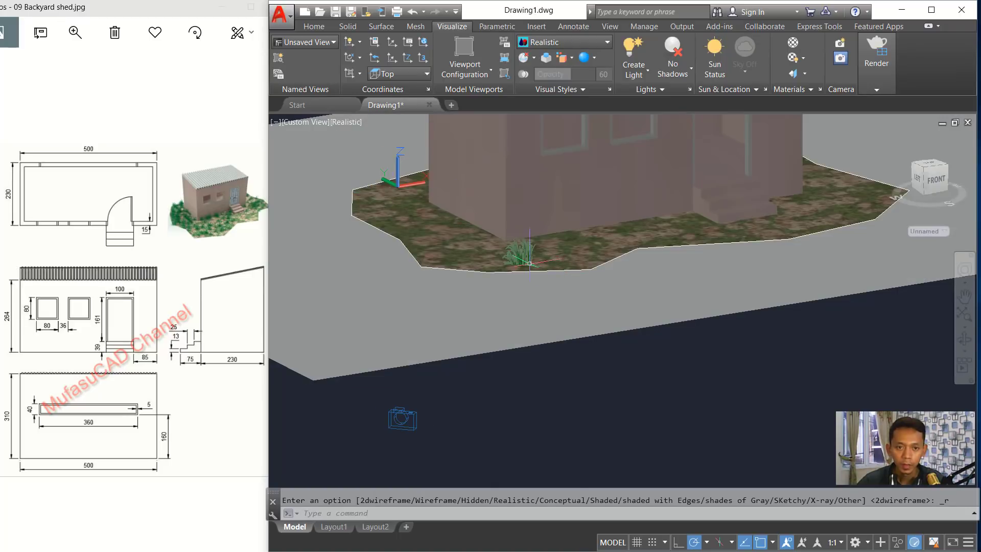
left_click(353, 122)
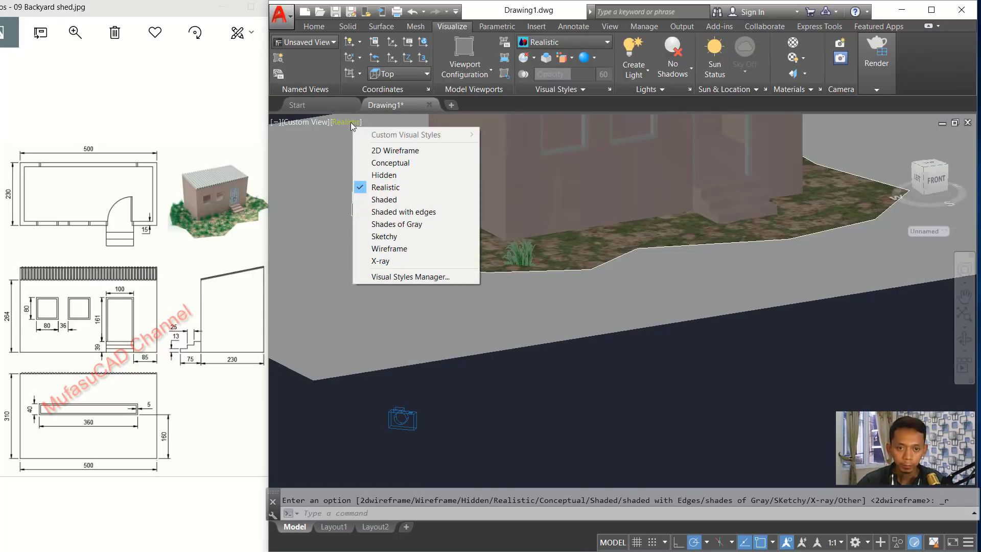
left_click(391, 150)
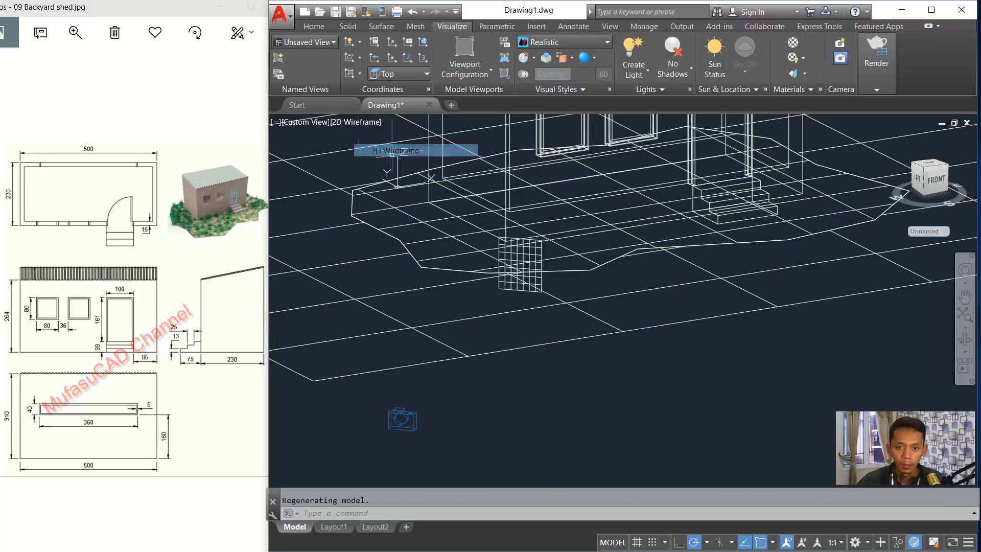
left_click(302, 124)
left_click(313, 149)
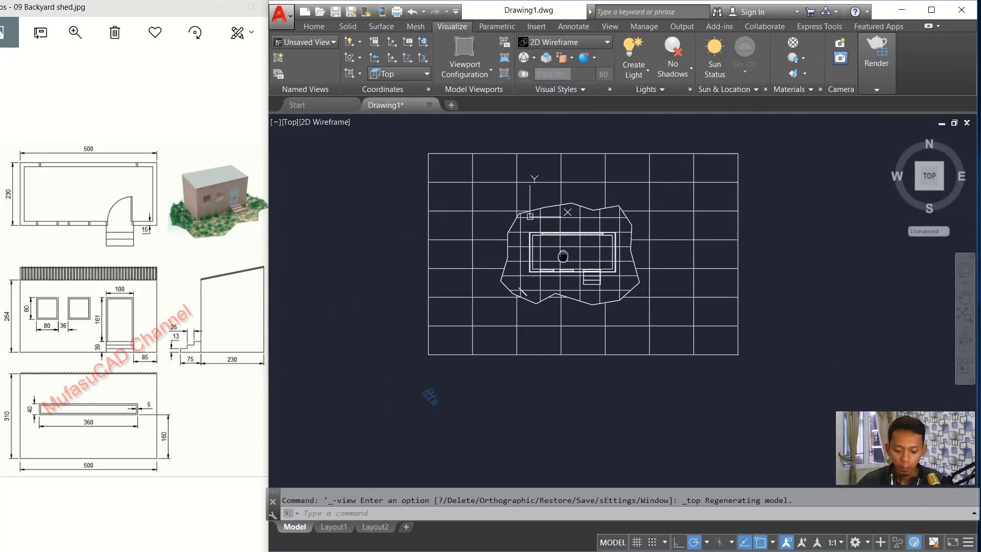
Copy the grass plane many times over the ground along the shed's left side and behind the shed
middle_click_drag(562, 255, 551, 249)
type("co")
key("Return")
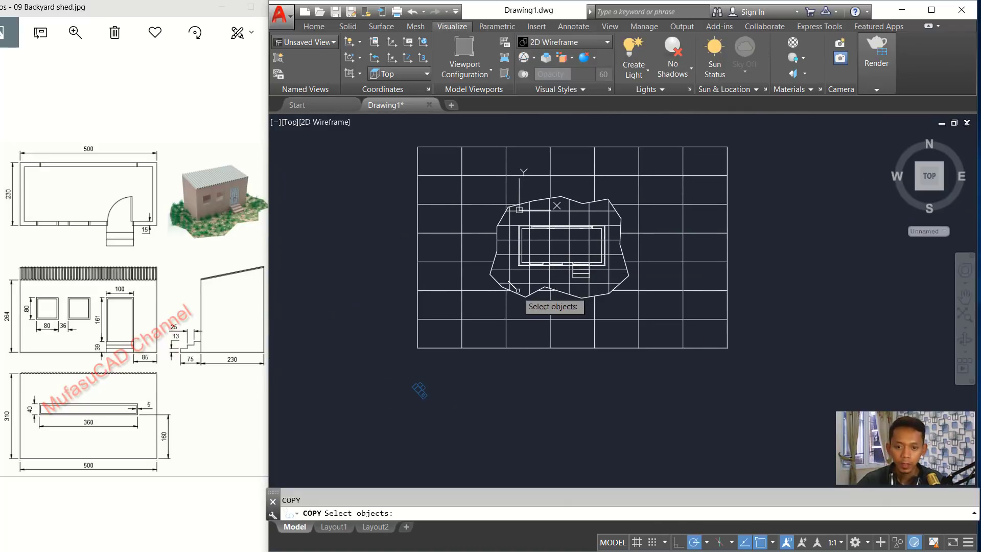
key("Return")
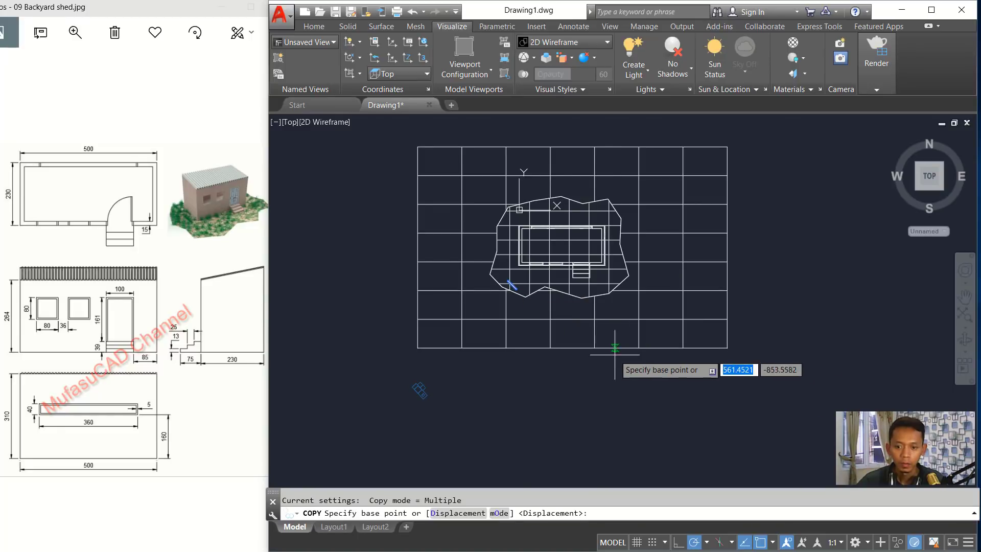
scroll(616, 351, "up", 2)
scroll(790, 367, "down", 2)
middle_click_drag(789, 367, 687, 364)
left_click(773, 395)
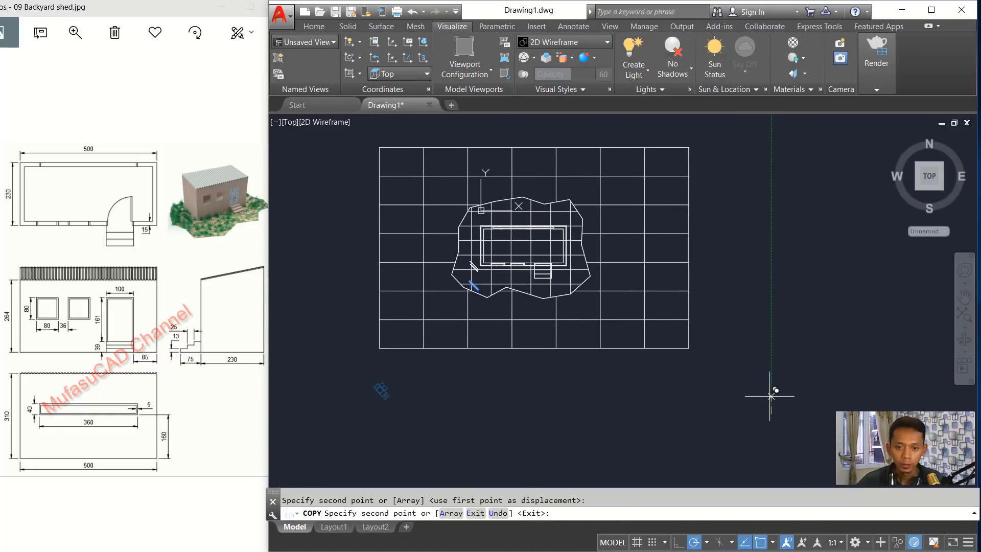
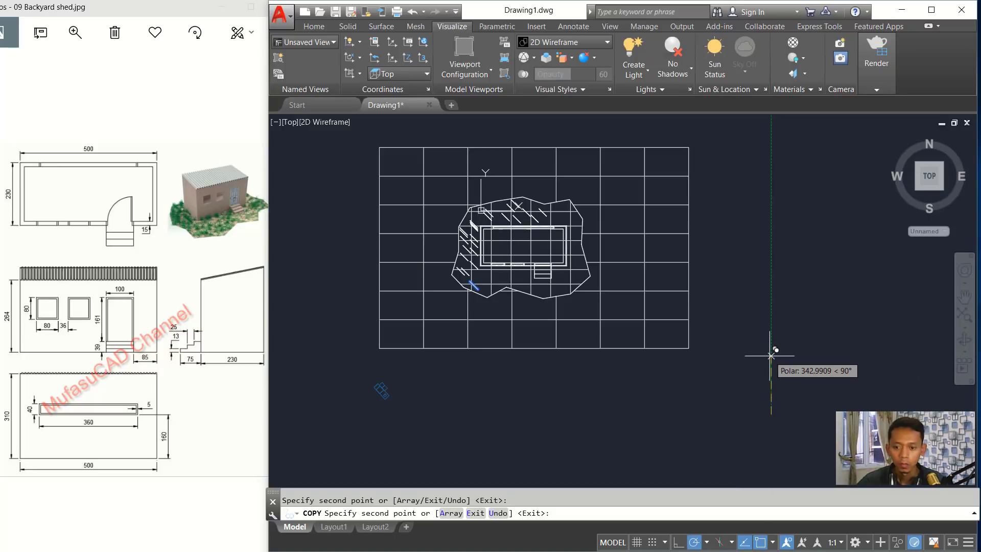
key("Escape")
Copy the front-left grass plane to several scattered positions around the front-left corner of the ground
scroll(544, 250, "up", 5)
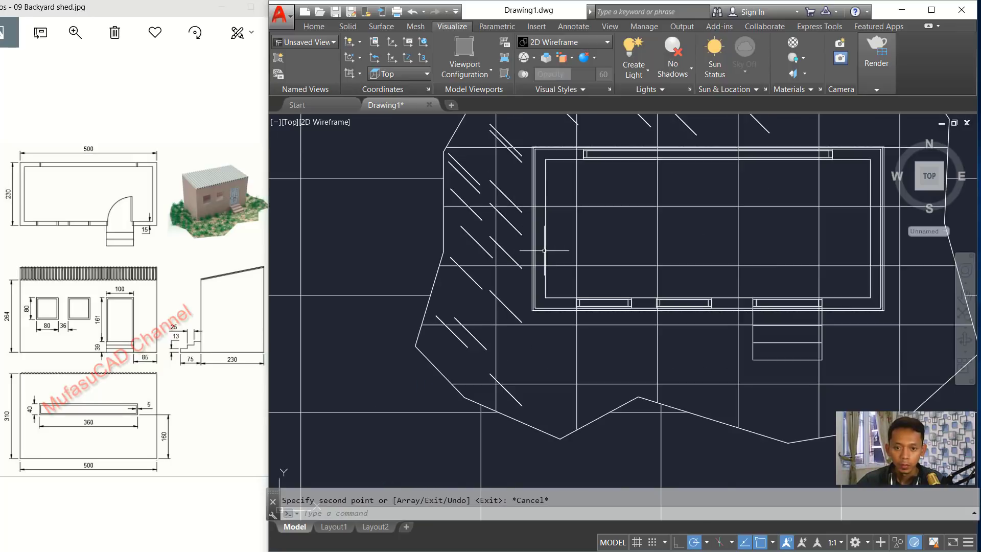
scroll(561, 250, "down", 4)
mouse_move(578, 297)
middle_mouse_down()
mouse_move(591, 291)
mouse_move(580, 292)
middle_mouse_up()
type("co")
key("Return")
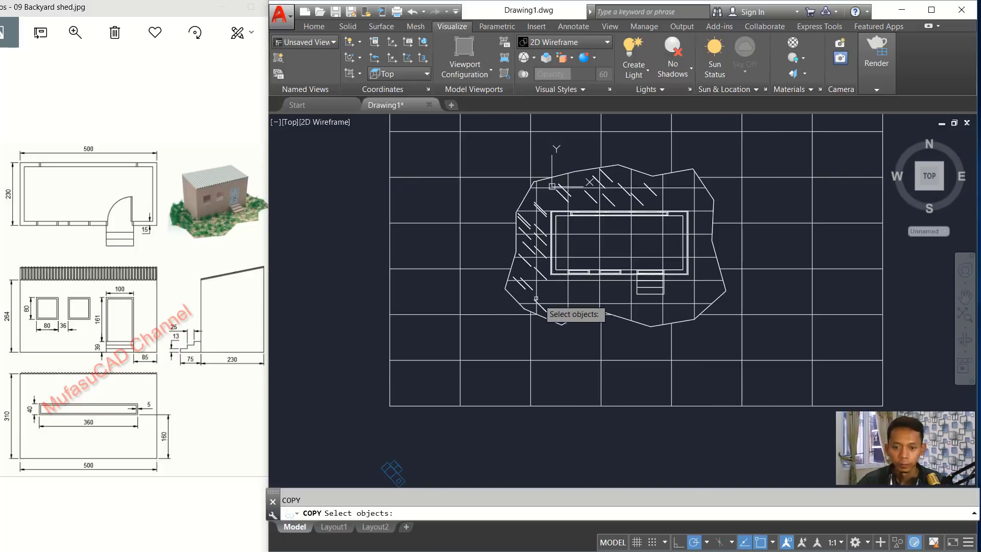
scroll(565, 308, "up", 5)
left_click(590, 338)
left_click(562, 354)
key("Return")
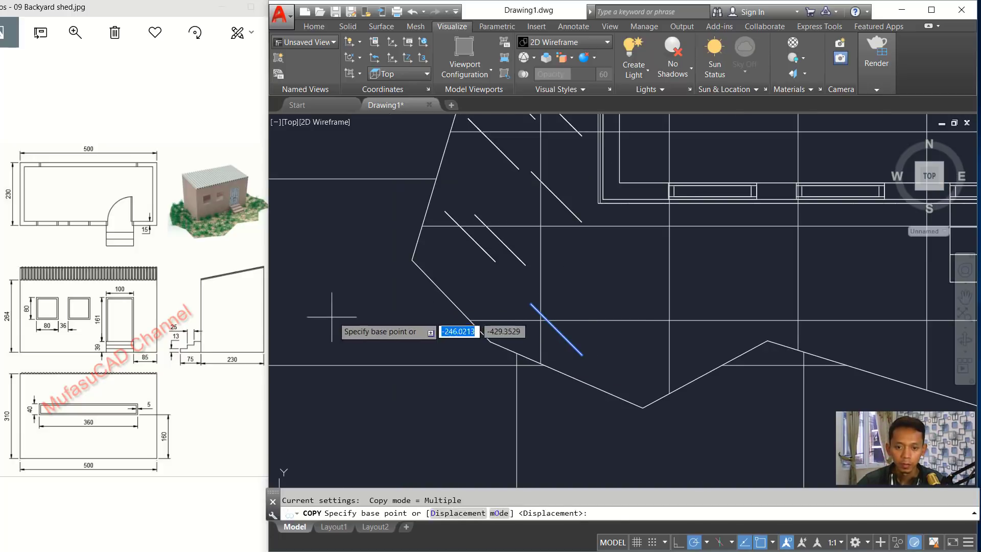
left_click(330, 317)
left_click(363, 297)
left_click(313, 257)
left_click(341, 229)
left_click(302, 218)
left_click(312, 179)
left_click(272, 186)
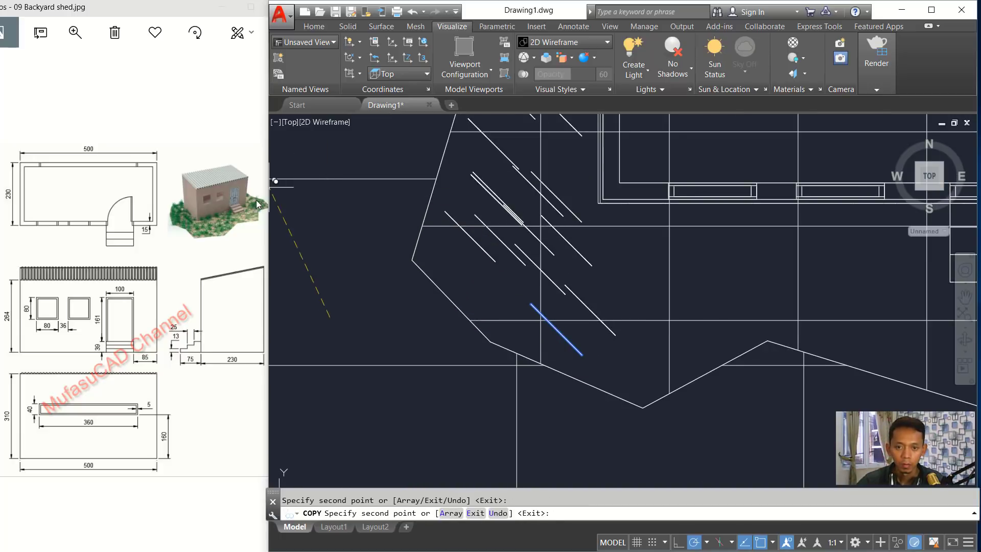
left_click(255, 217)
left_click(248, 259)
left_click(330, 260)
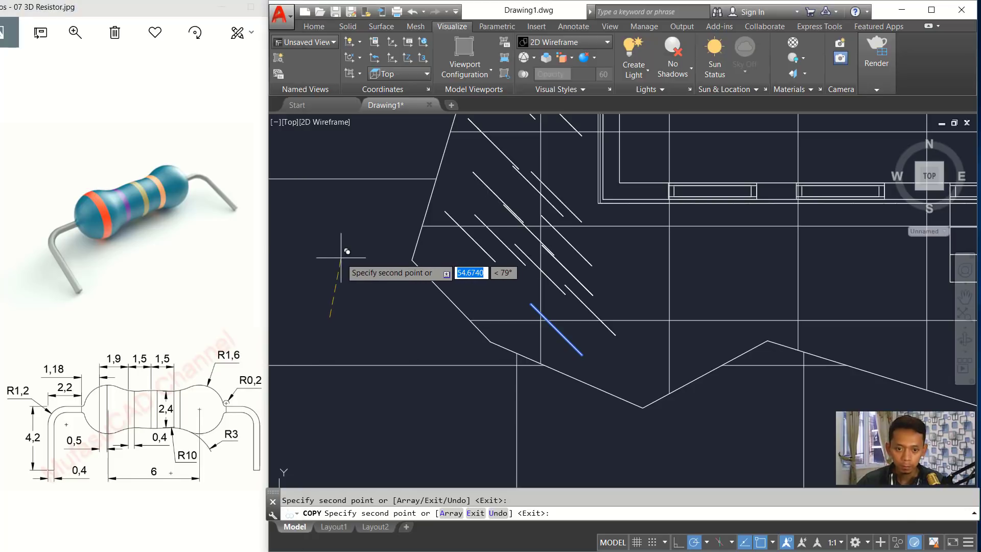
key("Escape")
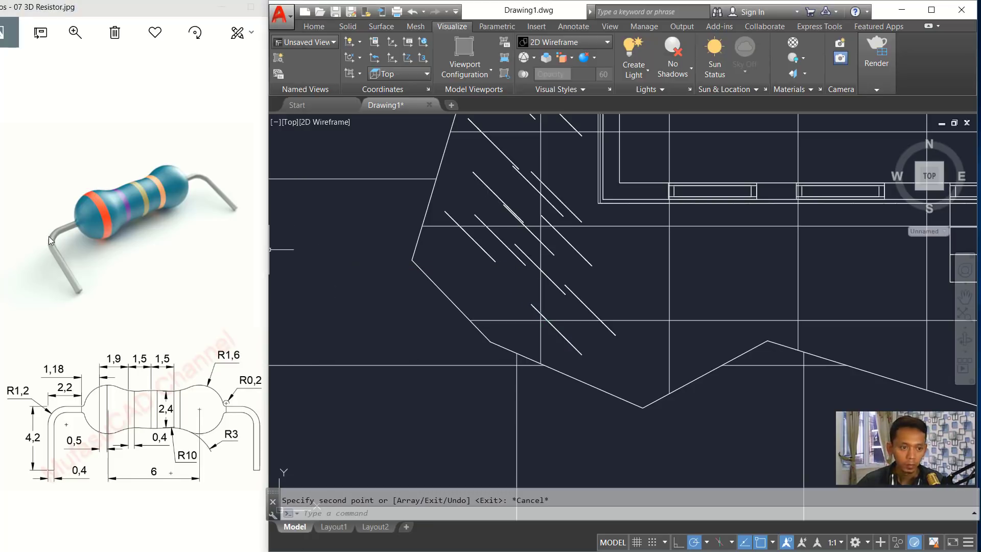
Bring the reference image back to 09 Backyard shed.jpg and return to the AutoCAD drawing
left_click(9, 309)
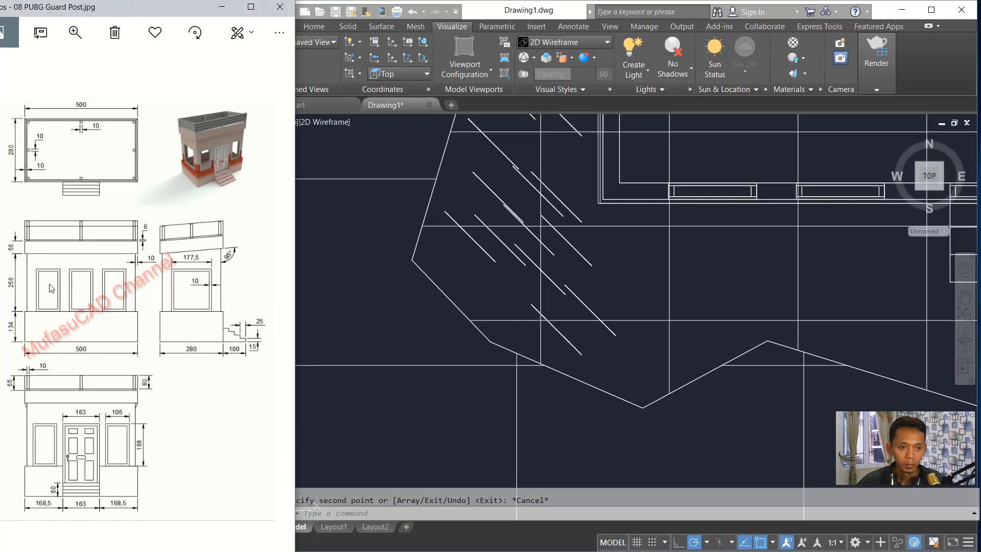
left_click(7, 309)
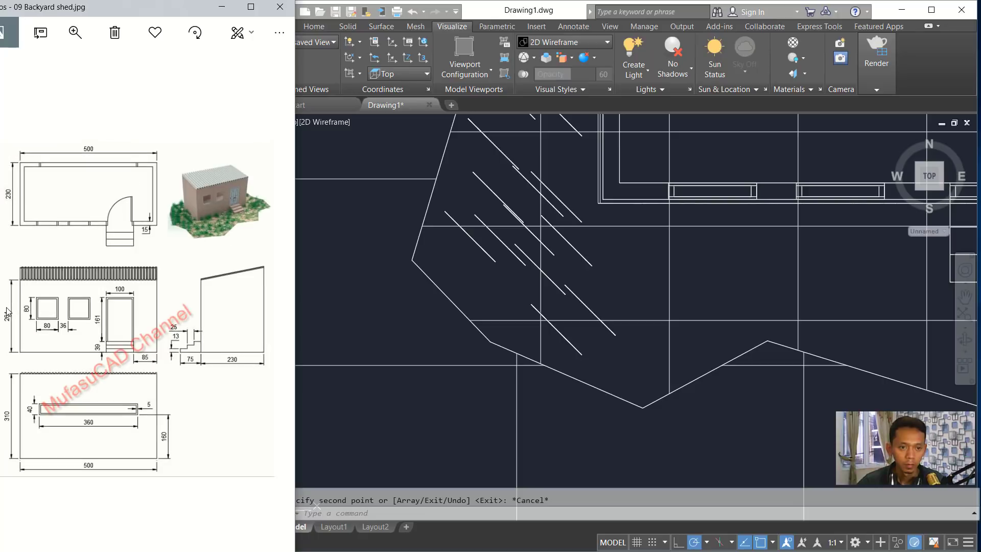
left_click(311, 258)
Copy the grass plane at the ground's left edge repeatedly to thicken the grass along the shed's left side
middle_click_drag(370, 246, 457, 235)
type("Cop")
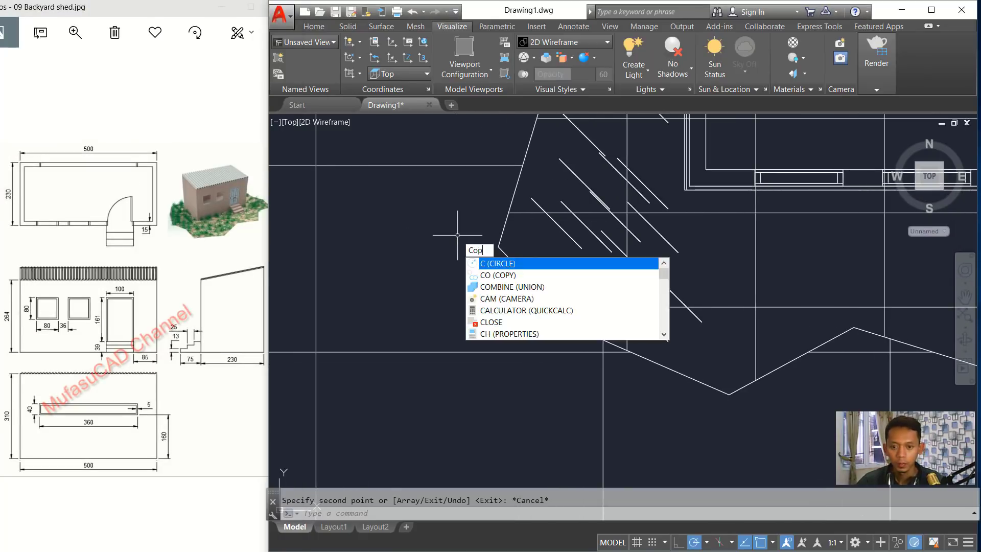
type("y")
key("Return")
left_click(571, 238)
key("Return")
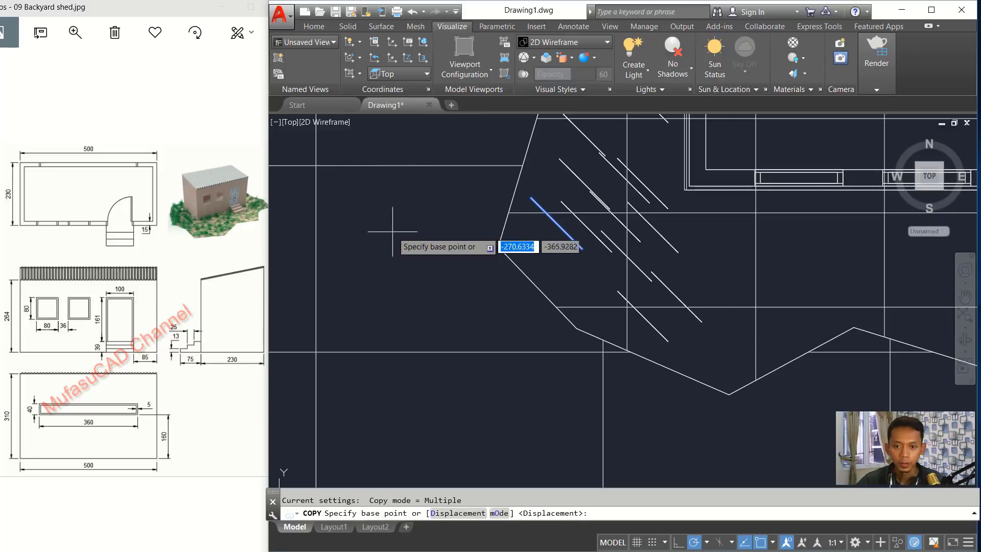
scroll(392, 232, "down", 4)
left_click(386, 263)
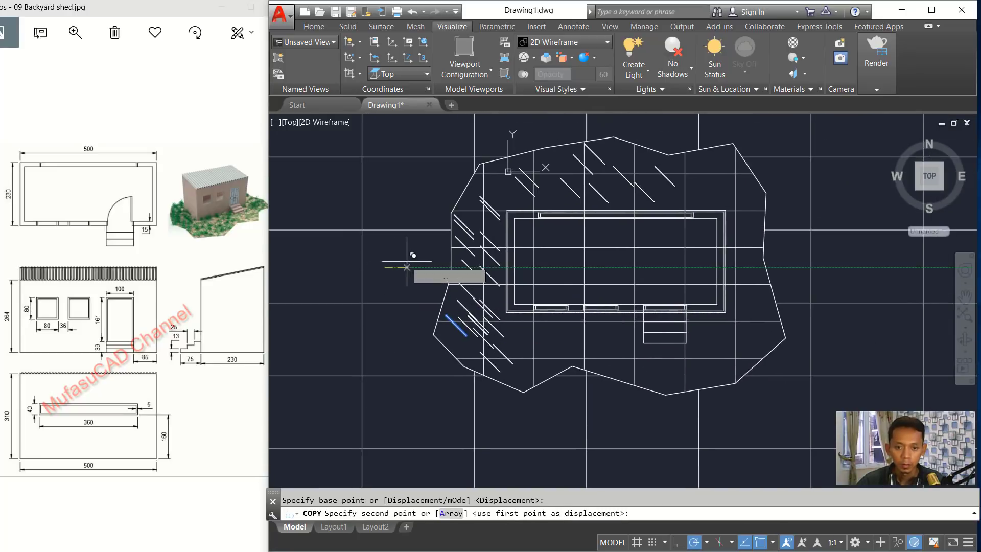
left_click(414, 229)
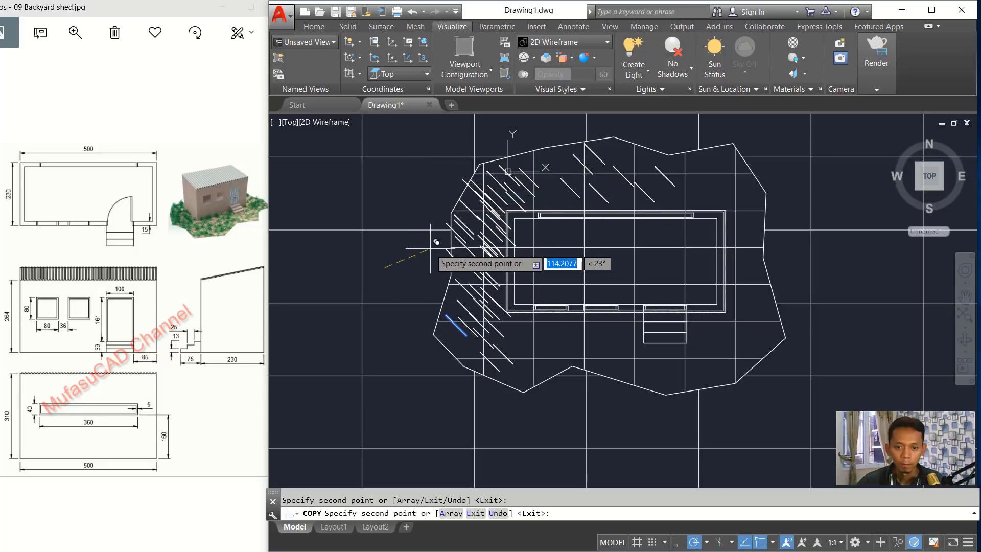
middle_click_drag(424, 254, 348, 173)
key("Return")
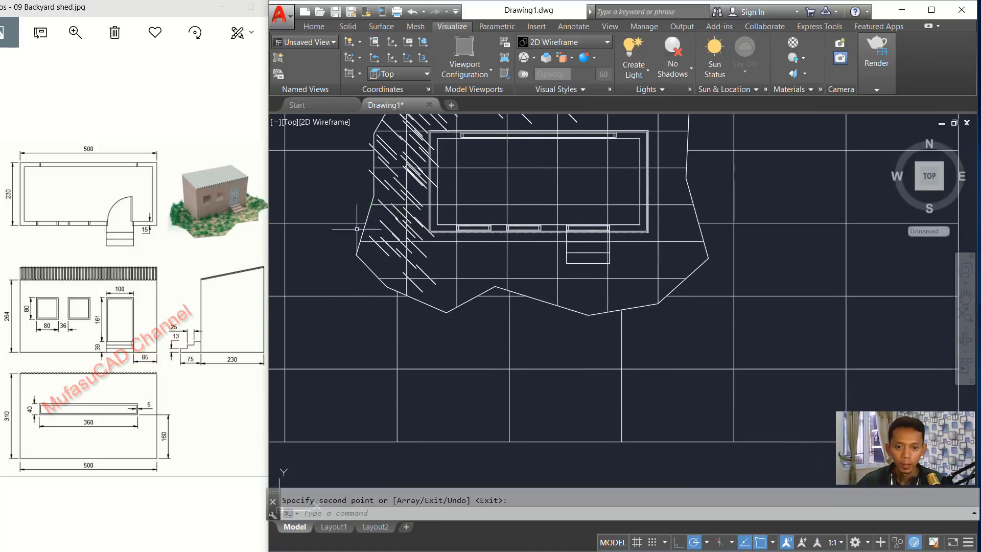
Copy the front-left grass plane to several positions along the shed's front wall, from the front-left corner to the steps
key("Return")
left_click(419, 290)
key("Return")
middle_click_drag(509, 272, 502, 202)
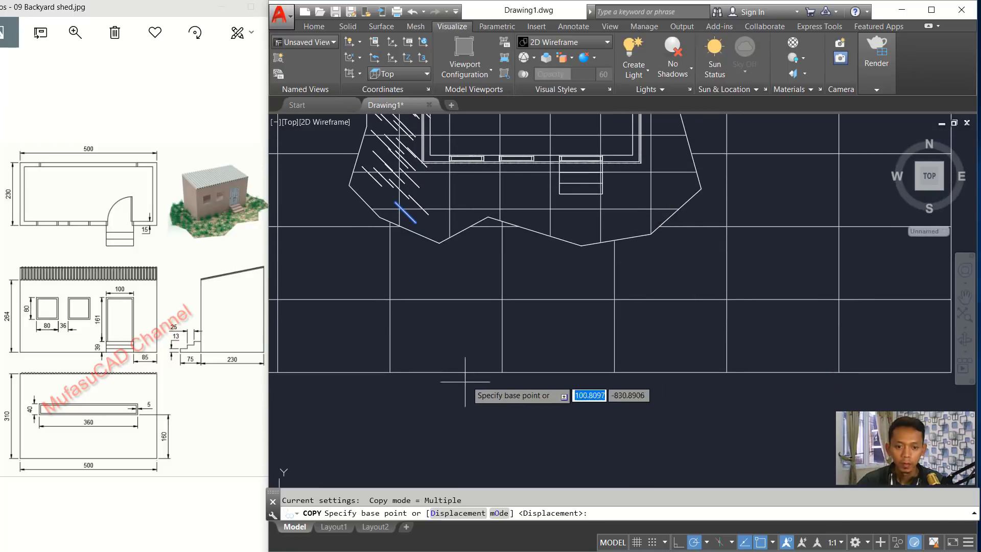
left_click(425, 399)
left_click(457, 372)
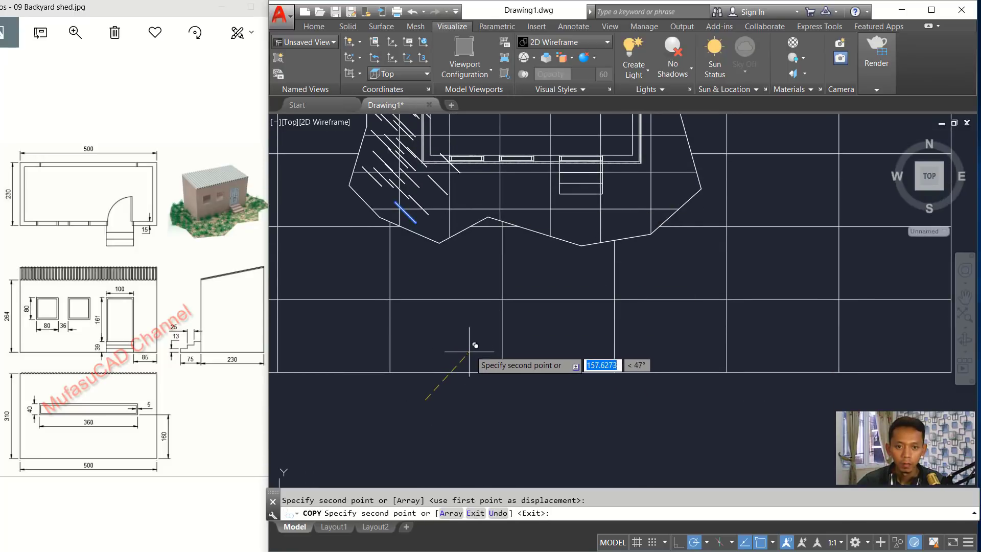
left_click(480, 357)
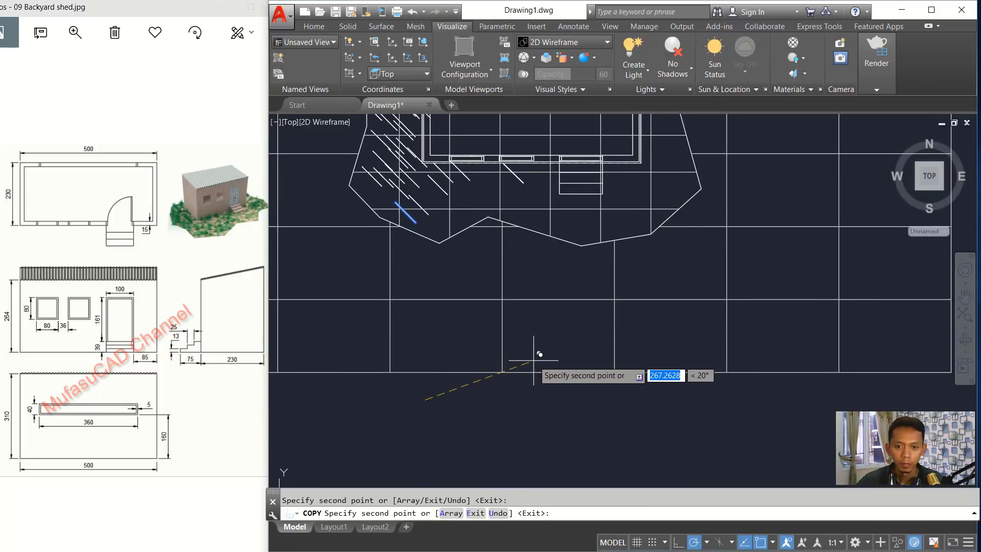
left_click(534, 361)
left_click(546, 359)
left_click(553, 358)
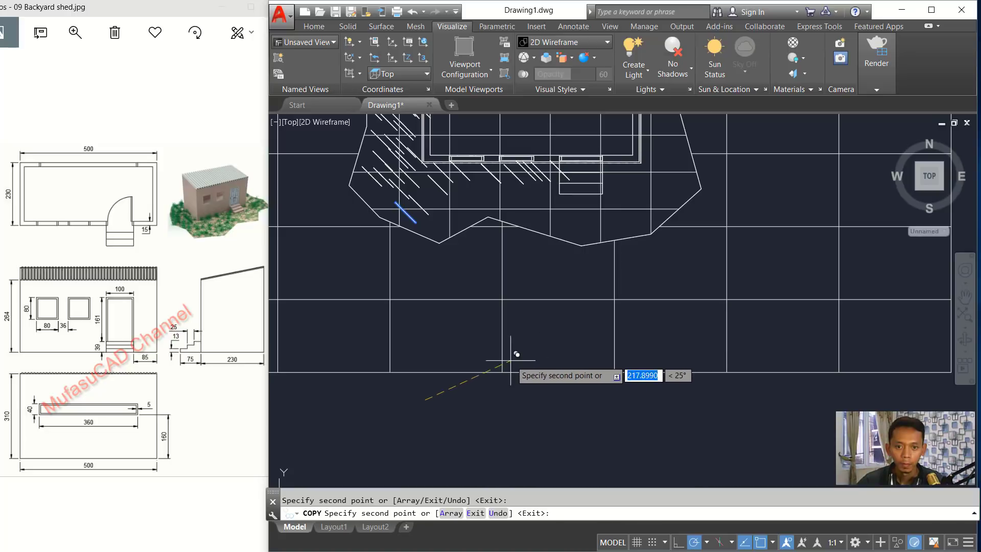
middle_click_drag(491, 387, 477, 312)
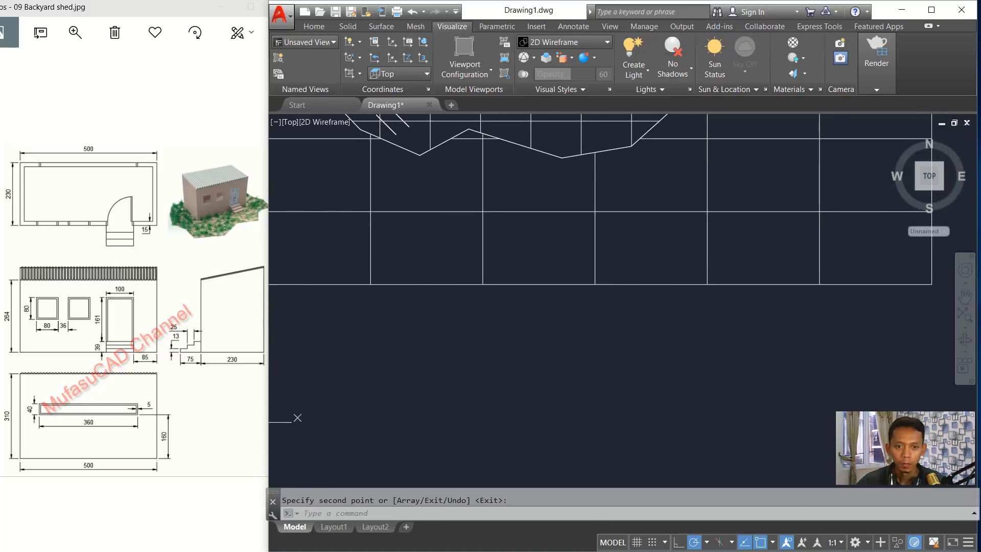
key("Return")
Copy the front-left grass plane to scattered positions over the front ground between the front-left corner and the steps
key("Return")
left_click(391, 138)
key("Return")
middle_click_drag(522, 215, 514, 263)
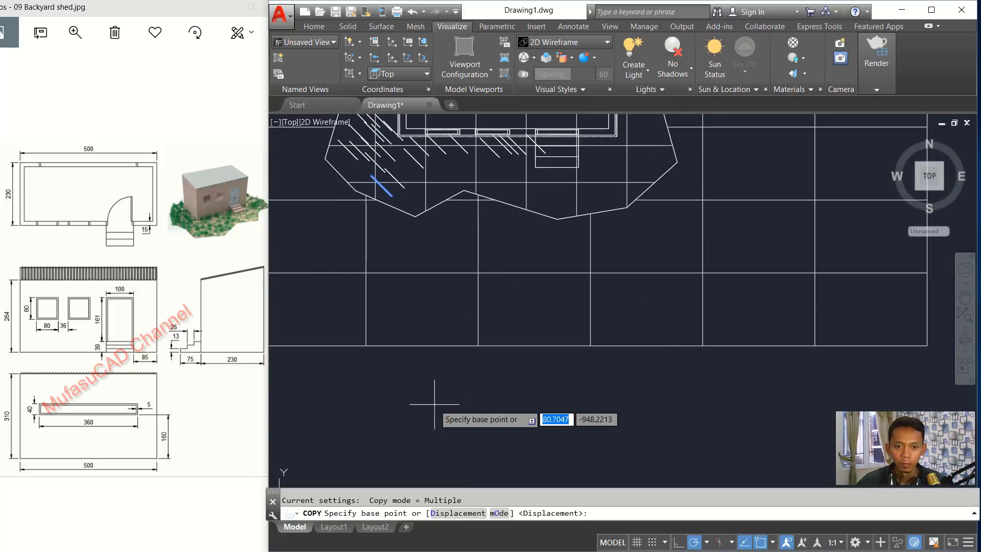
left_click(431, 404)
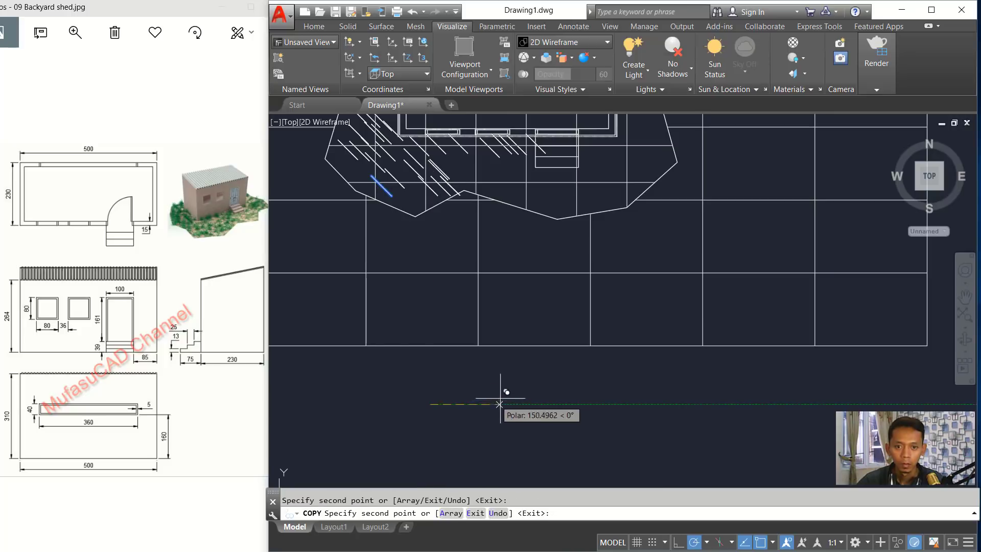
left_click(548, 403)
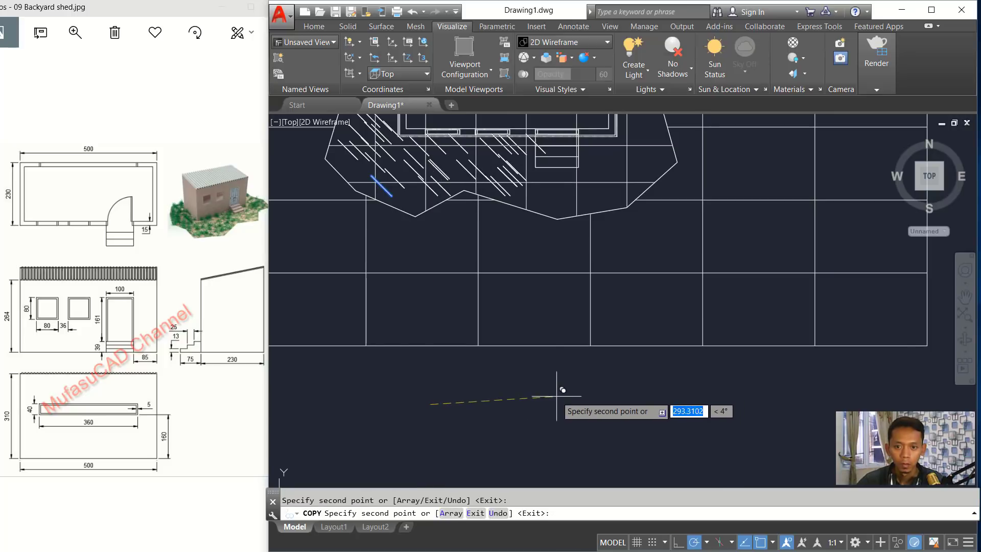
Copy the grass plane repeatedly over the ground in front of the steps and around the shed's front-right corner
scroll(485, 381, "up", 1)
scroll(532, 373, "down", 3)
middle_click_drag(531, 373, 499, 382)
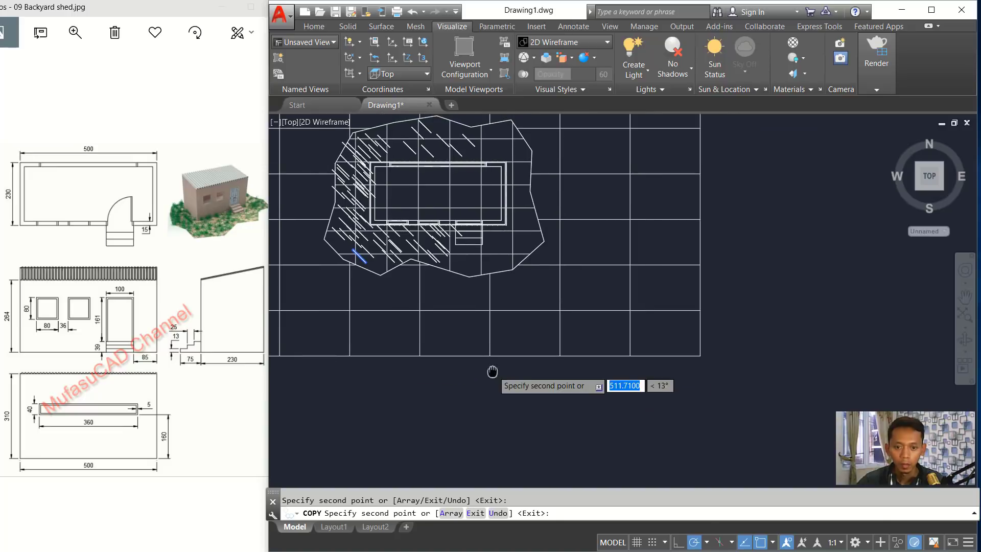
left_click(514, 402)
left_click(524, 402)
left_click(522, 393)
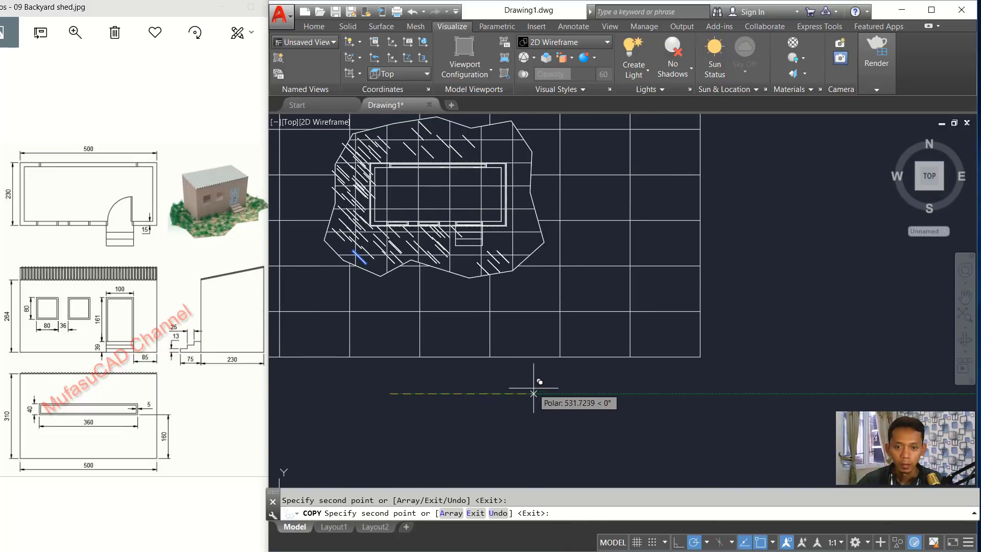
left_click(534, 390)
left_click(529, 389)
left_click(536, 376)
left_click(525, 375)
left_click(528, 366)
left_click(540, 373)
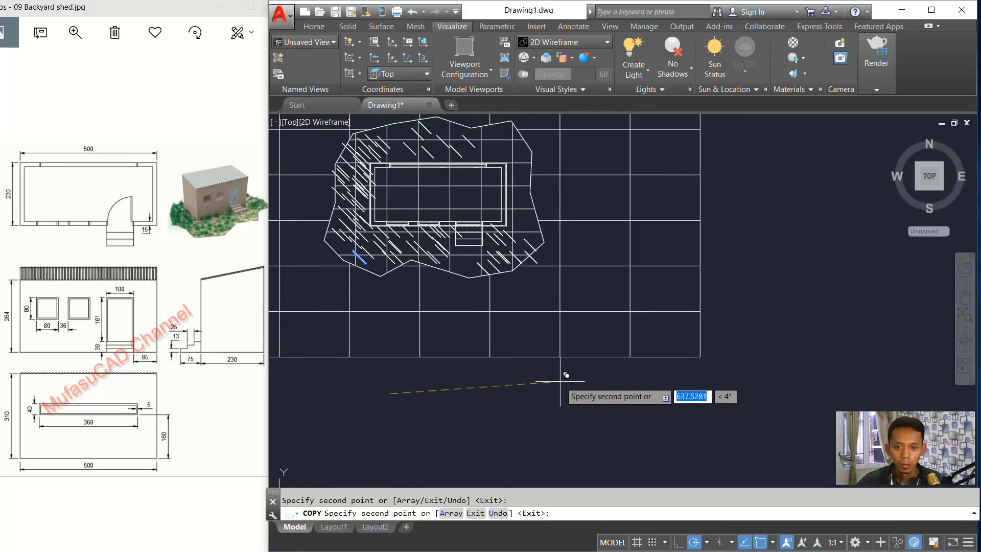
left_click(553, 357)
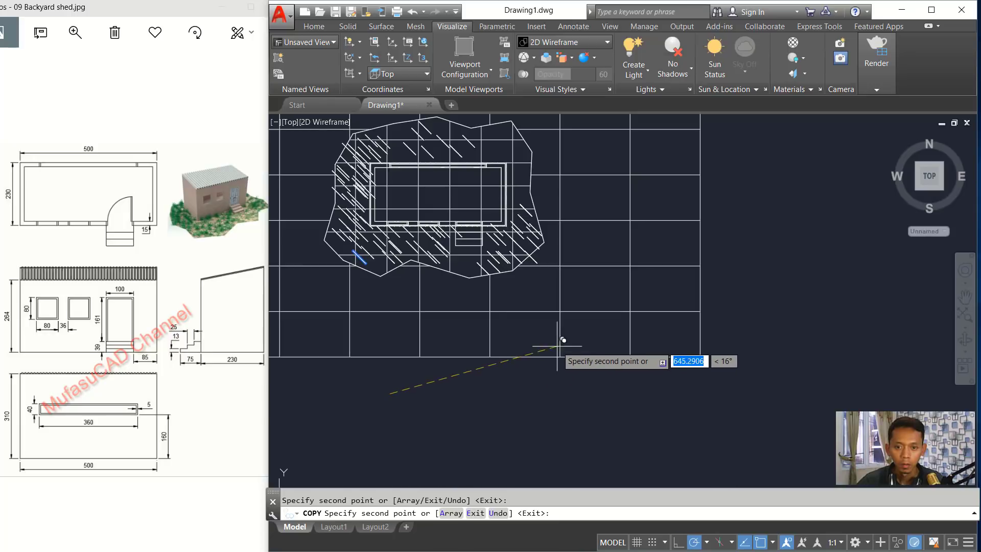
left_click(490, 406)
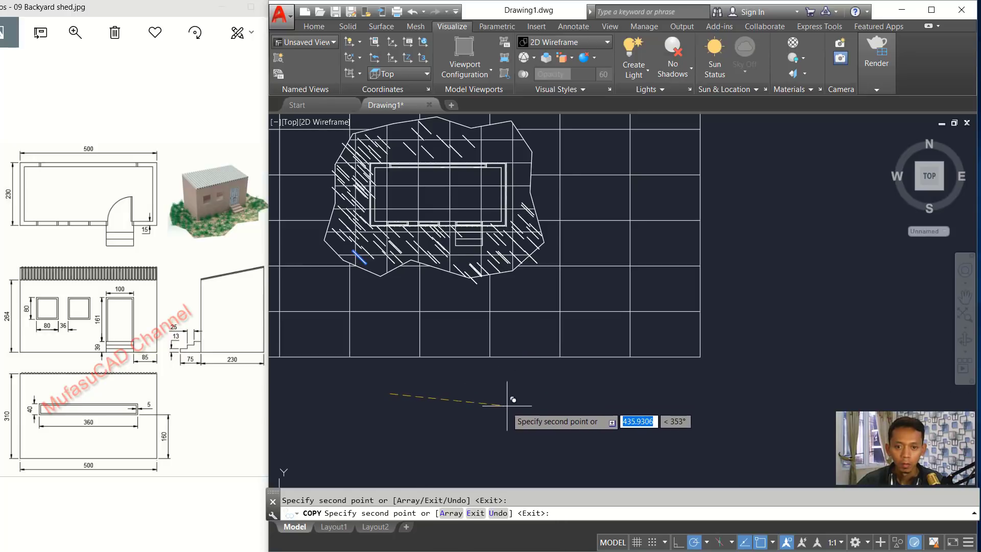
key("Return")
Restore the Camera1 view with the Shaded with edges visual style and orbit to see the shed's front from above
middle_click_drag(376, 215, 451, 243)
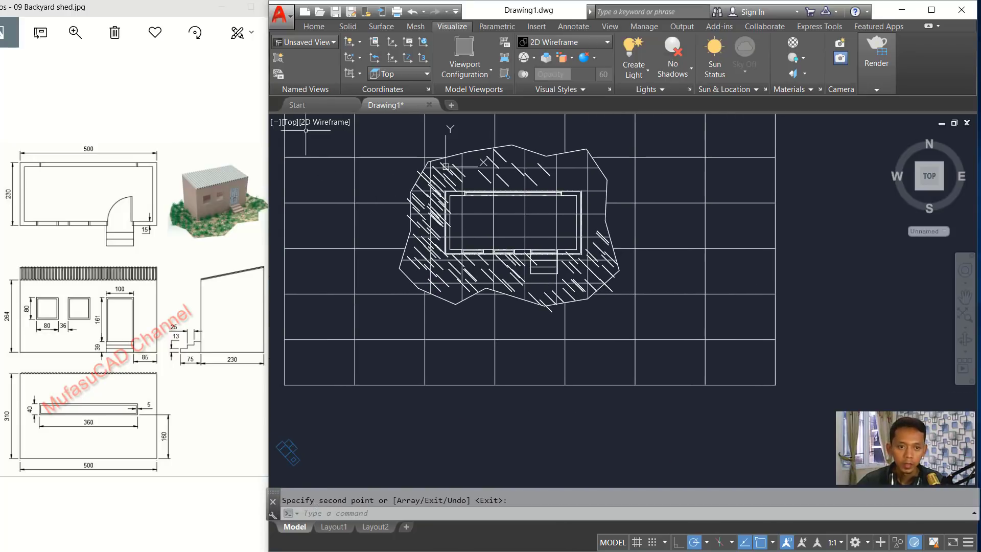
left_click(292, 122)
mouse_move(335, 134)
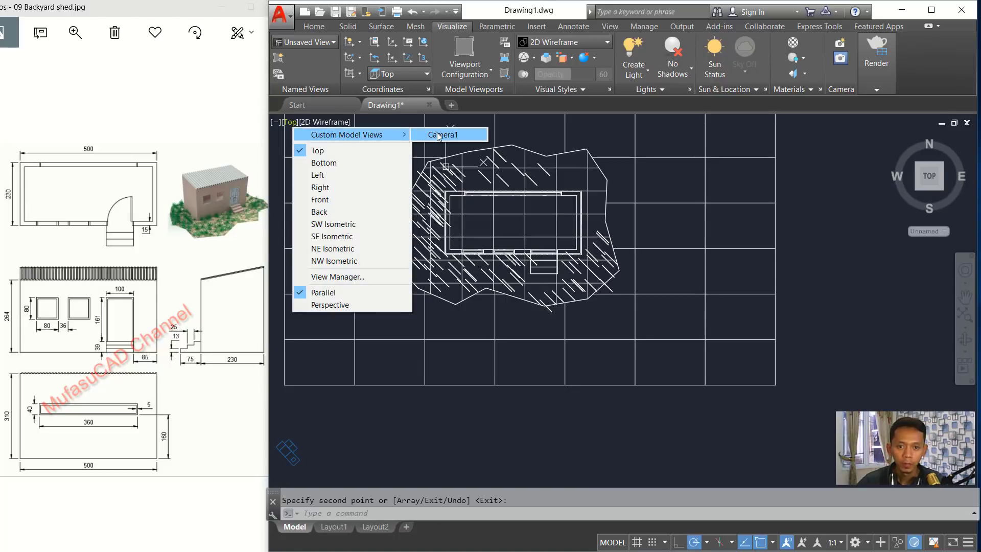
left_click(439, 136)
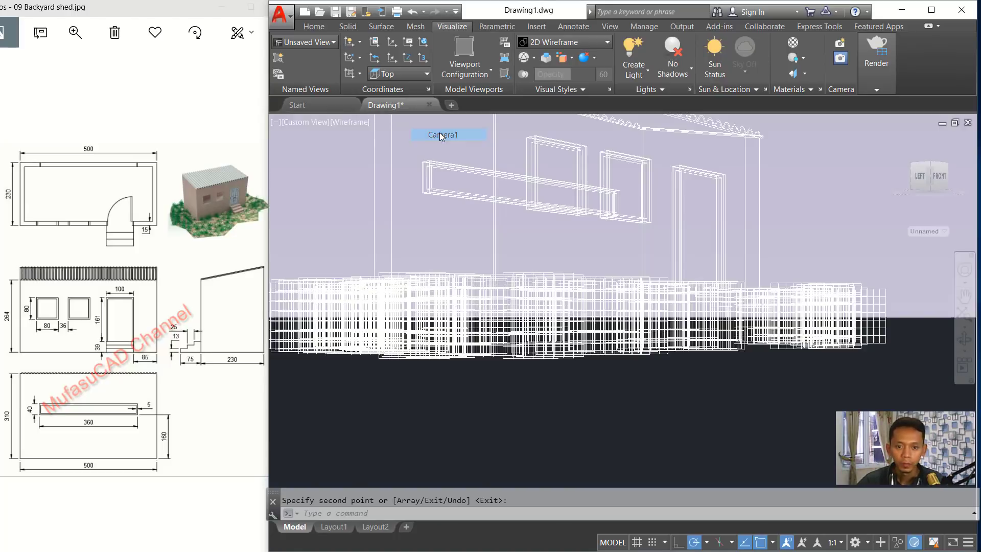
left_click(346, 124)
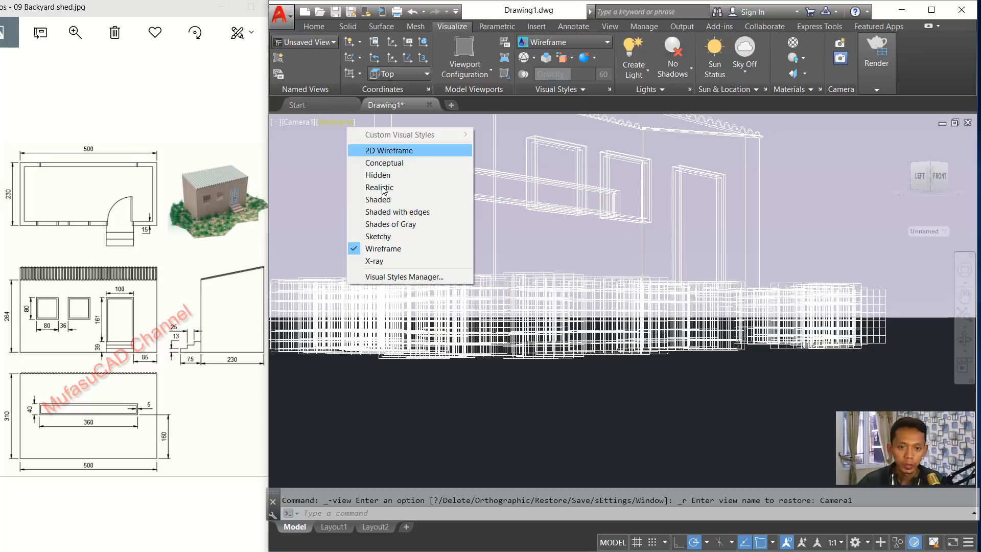
left_click(404, 213)
middle_click_drag(586, 214, 574, 256, "shift")
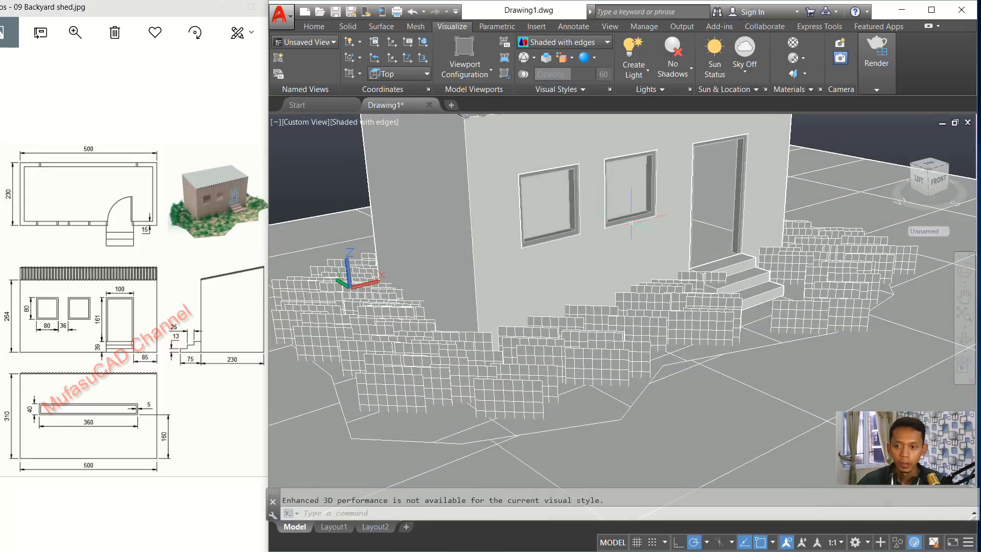
middle_click_drag(648, 209, 642, 256)
Turn materials and textures on and display the shed in the Realistic visual style
left_click(805, 56)
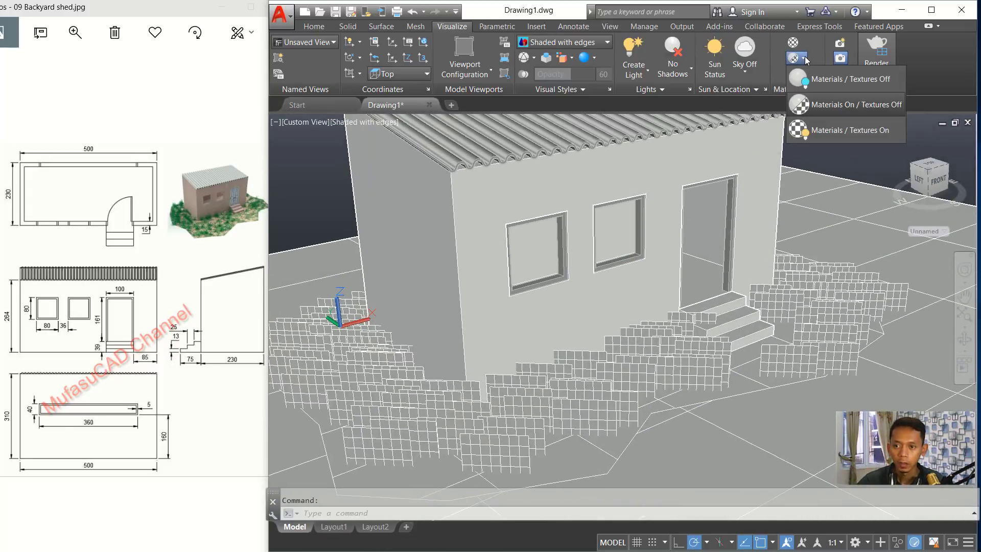
left_click(836, 127)
scroll(639, 222, "down", 2)
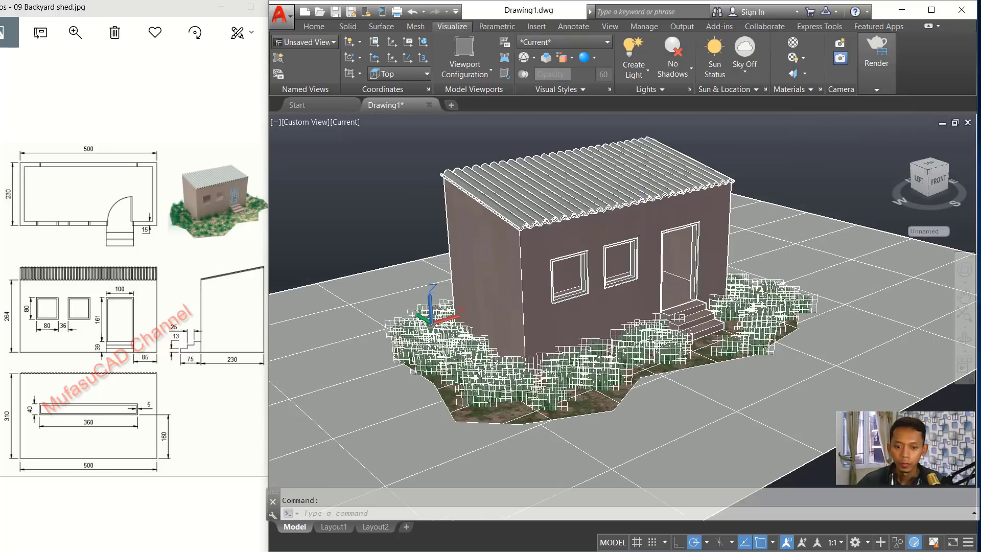
middle_click_drag(627, 232, 629, 221, "shift")
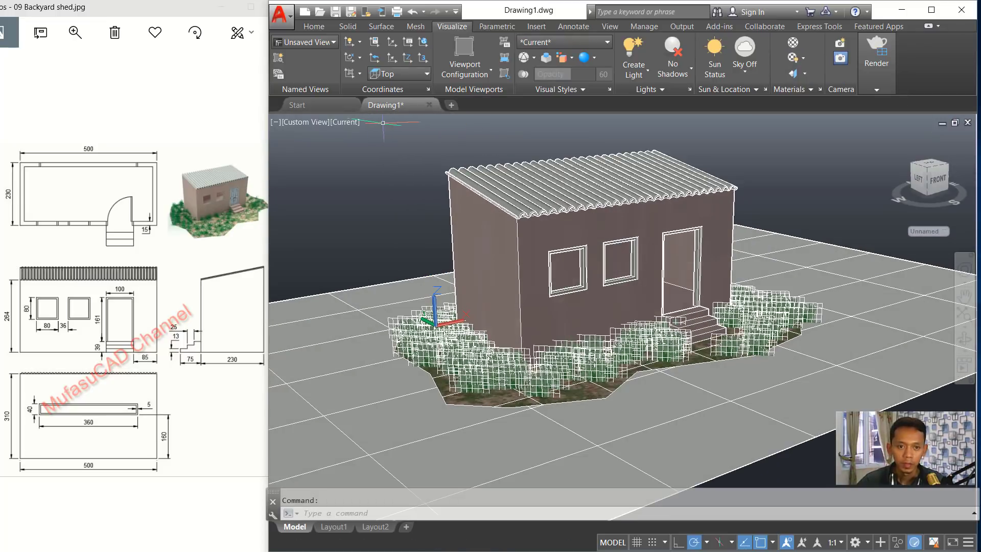
left_click(345, 123)
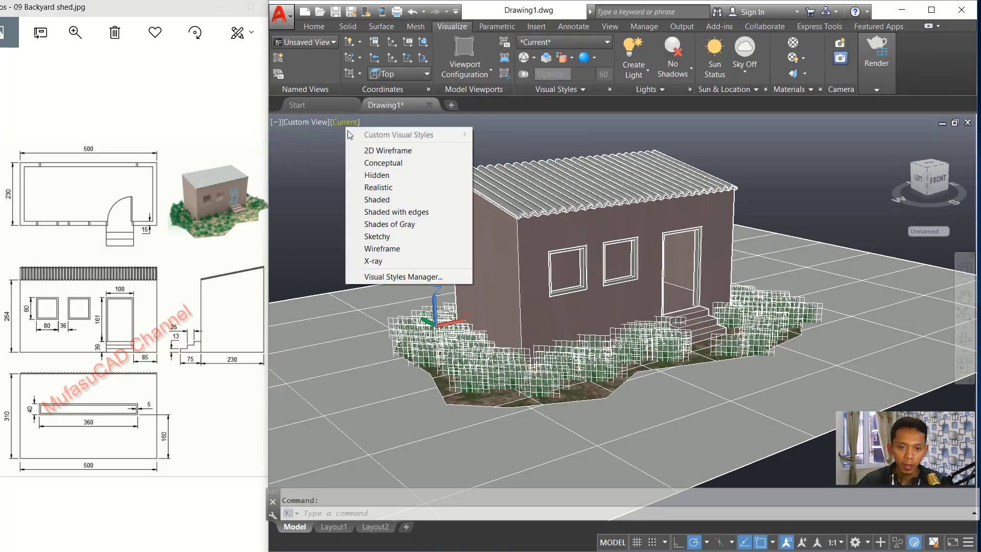
left_click(400, 186)
middle_click_drag(639, 263, 687, 296, "shift")
scroll(695, 318, "up", 3)
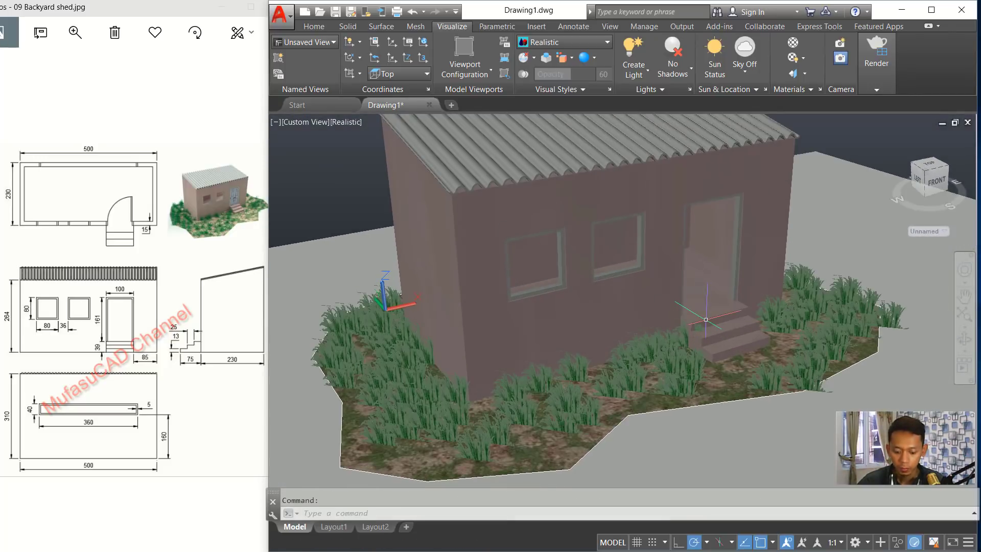
Move the grass plane beside the entrance steps slightly down along Z
key("Return")
left_click(701, 326)
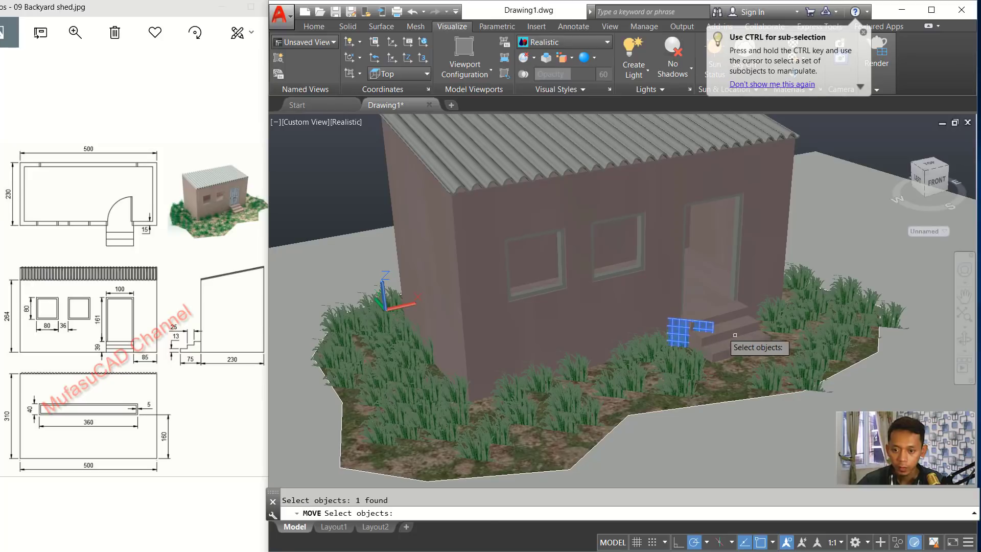
key("Return")
scroll(780, 328, "down", 4)
left_click(816, 368)
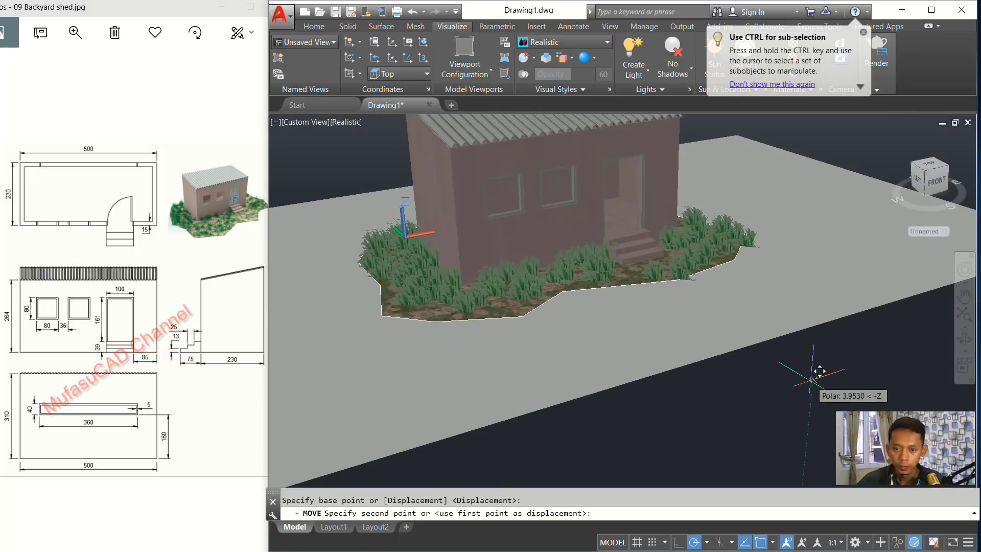
left_click(807, 380)
Move the grass plane in front of the shed's front-left corner up along Z by about 13 units
middle_click_drag(807, 380, 646, 307, "shift")
key("Return")
left_click(559, 279)
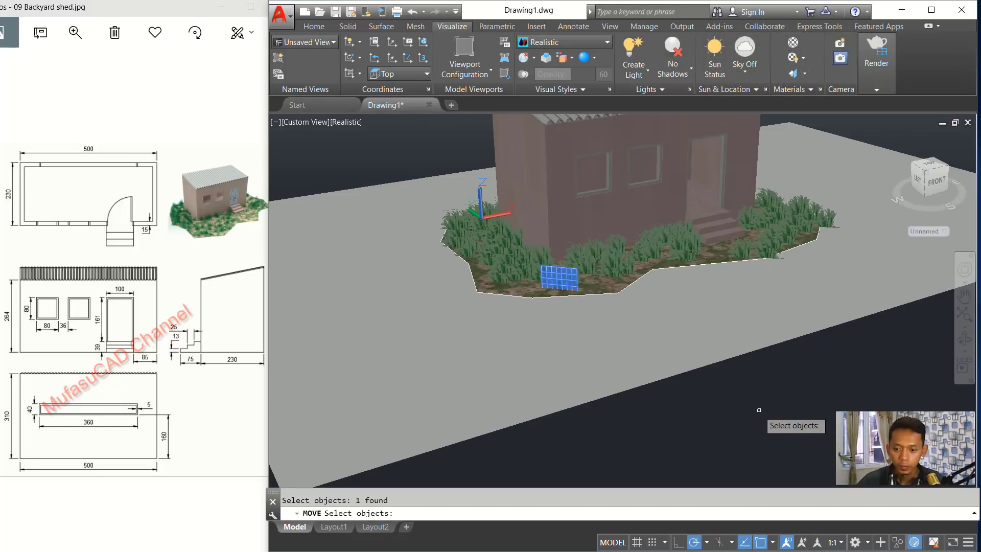
key("Return")
left_click(761, 408)
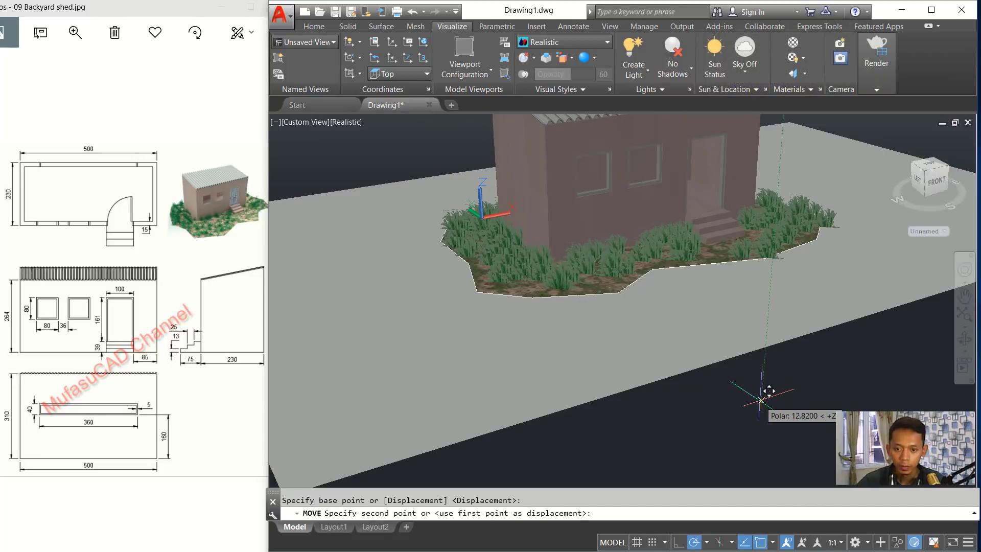
left_click(761, 400)
Move a grass plane midway along the shed's left side slightly up along Z
key("Return")
left_click(488, 247)
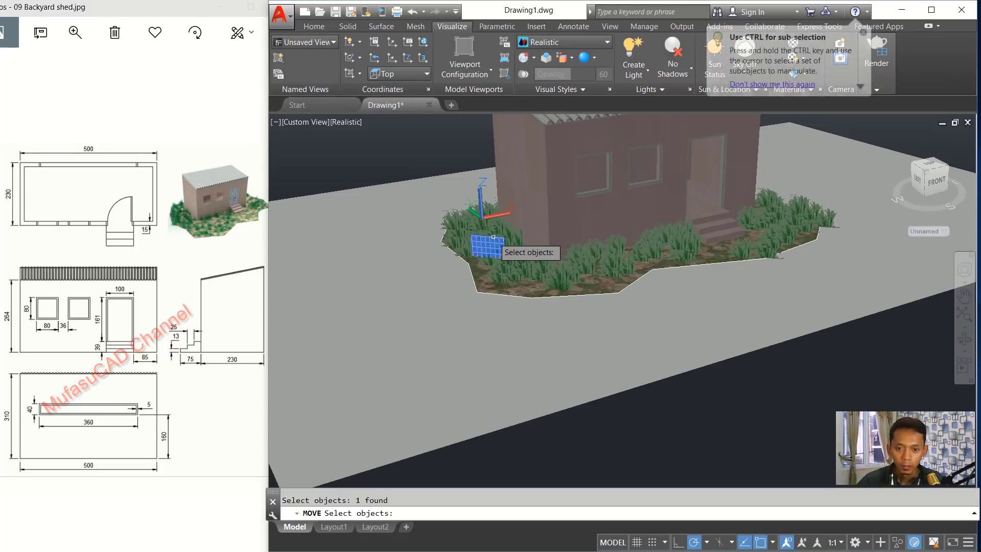
key("Return")
left_click(740, 407)
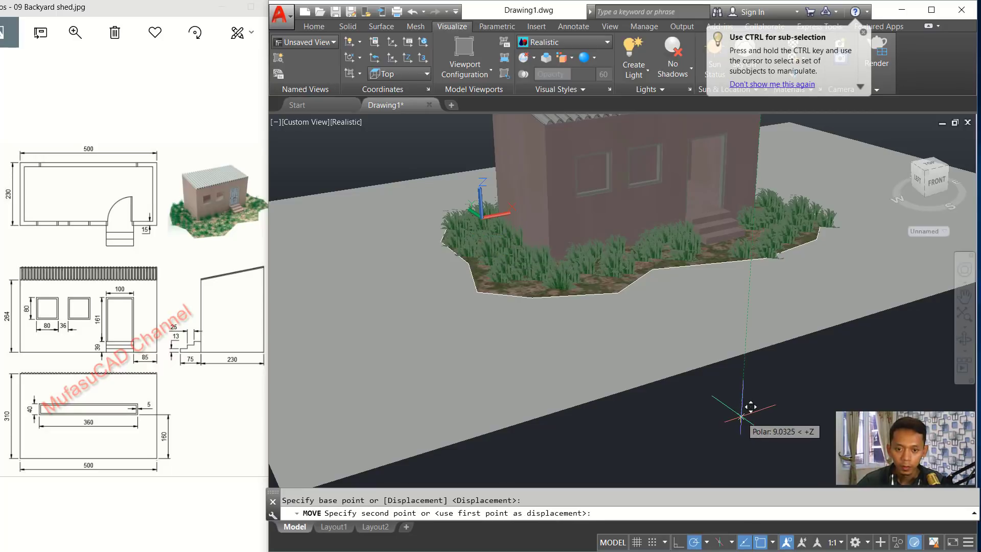
left_click(739, 409)
Move a grass plane near the rear of the shed's left side up along Z
key("Return")
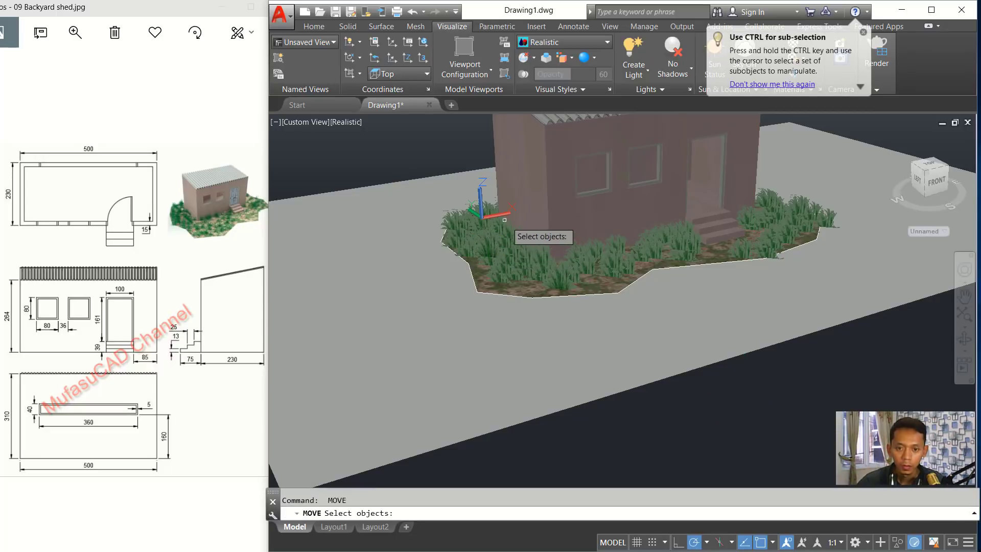
left_click(491, 214)
key("Return")
left_click(715, 399)
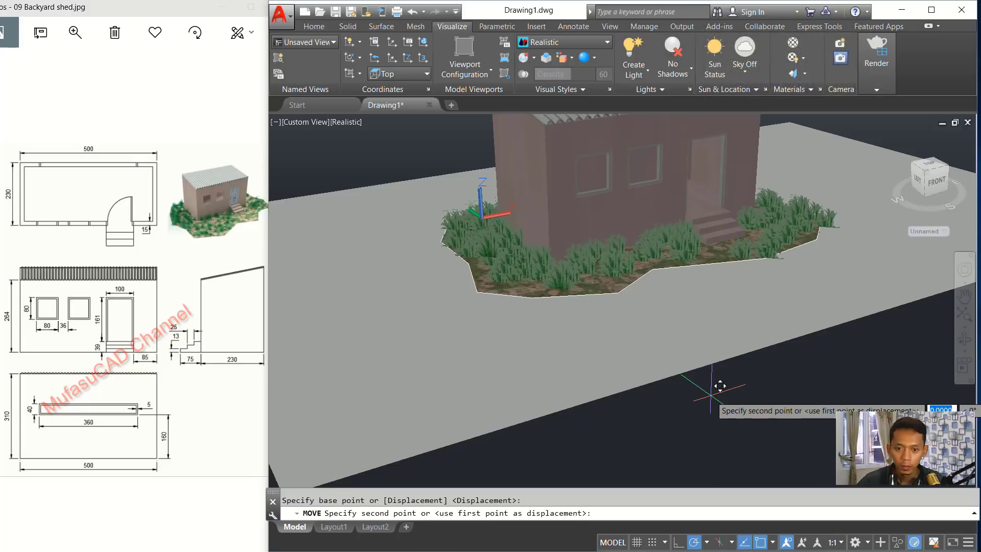
left_click(710, 383)
Move a grass plane on the ground to the right of the entrance steps up along Z
key("Return")
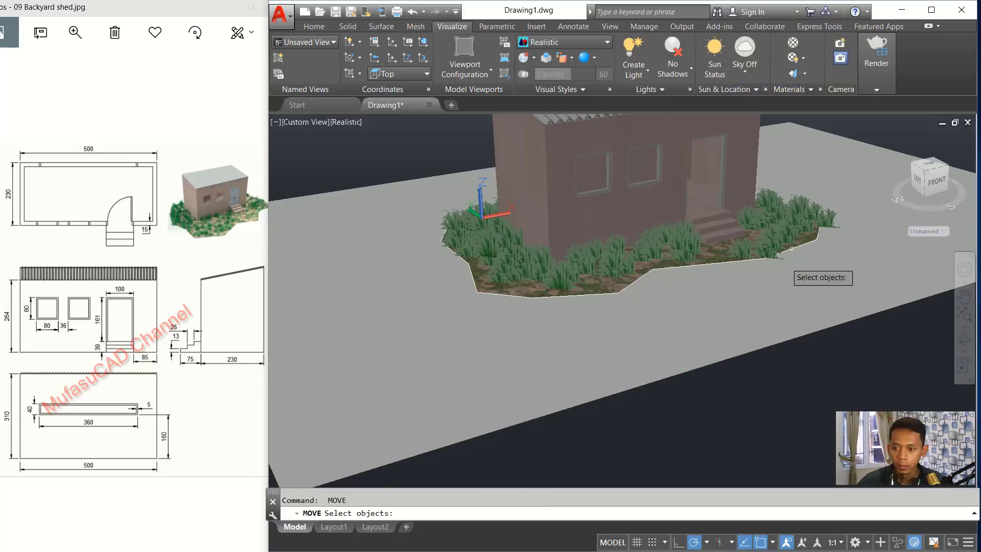
left_click(787, 234)
key("Return")
left_click(805, 365)
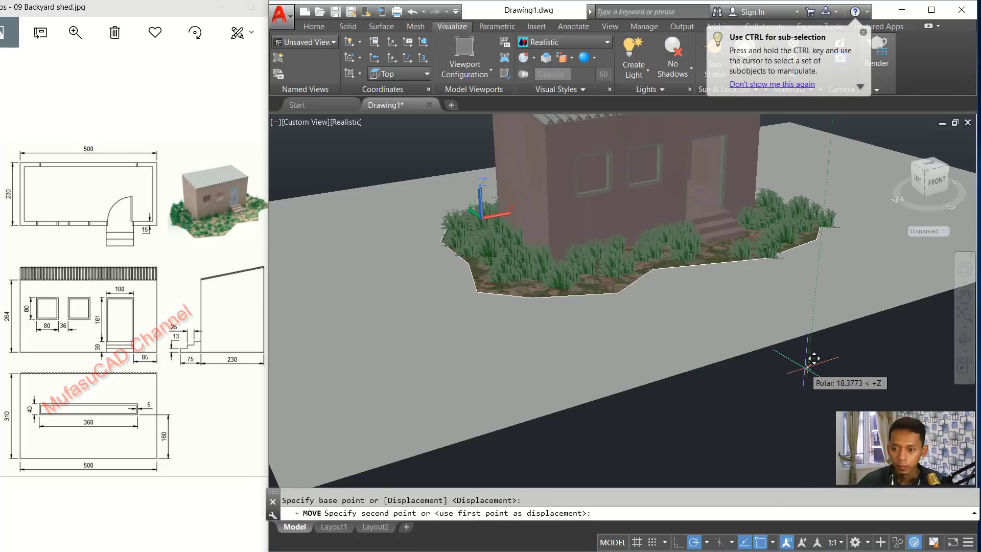
left_click(805, 363)
Draw a rectangle on the door threshold spanning the inside of the door frame from one side to the other
middle_click_drag(754, 288, 606, 350)
scroll(581, 340, "up", 4)
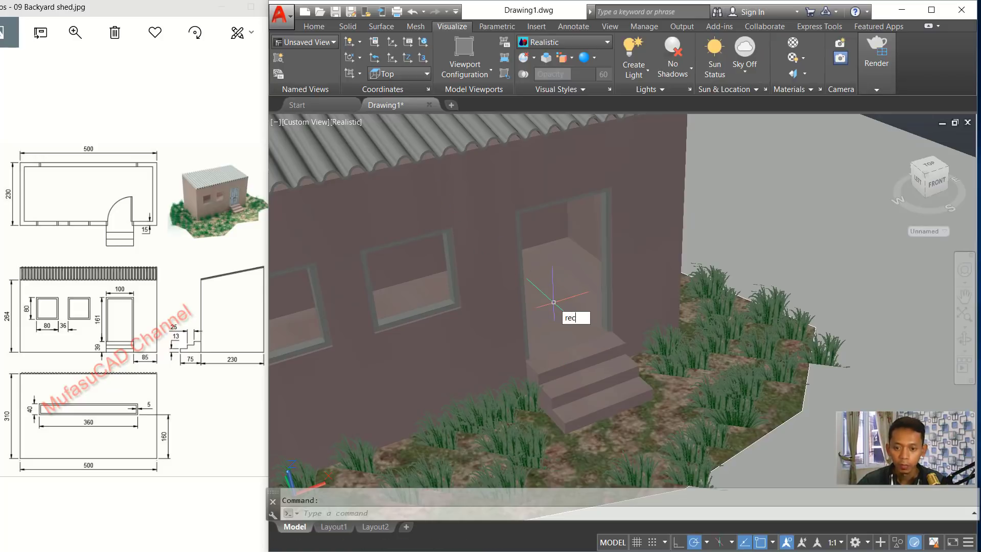
key("Return")
scroll(569, 352, "up", 5)
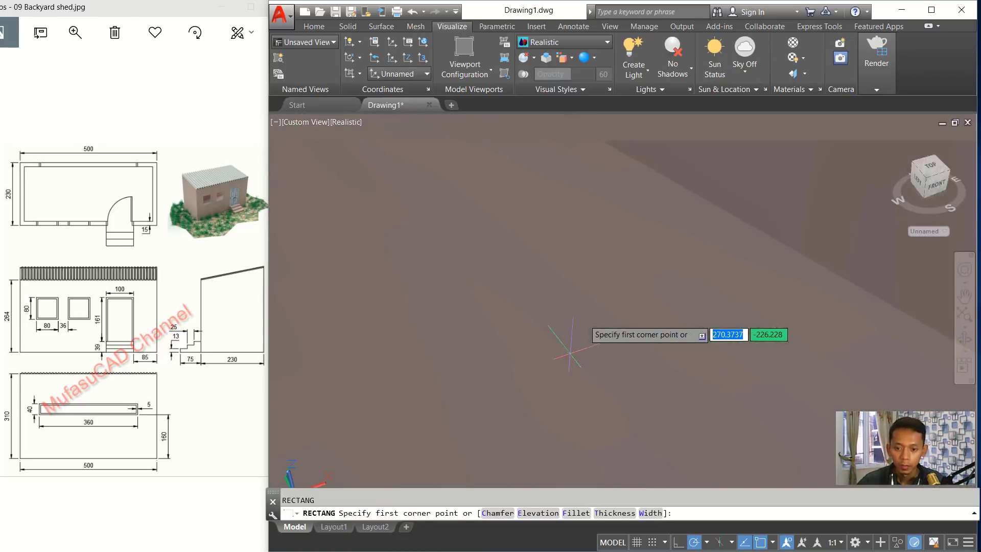
scroll(572, 352, "down", 4)
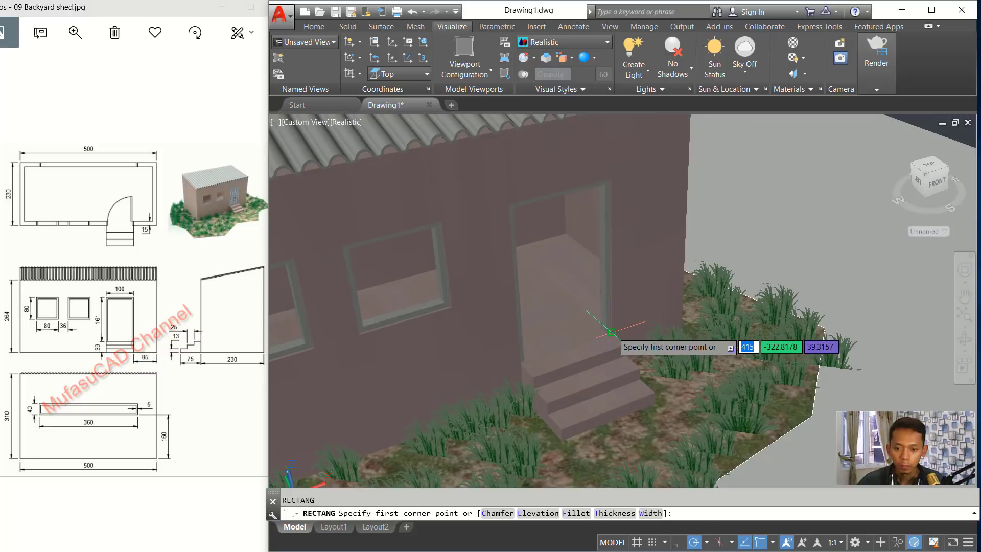
left_click(611, 333)
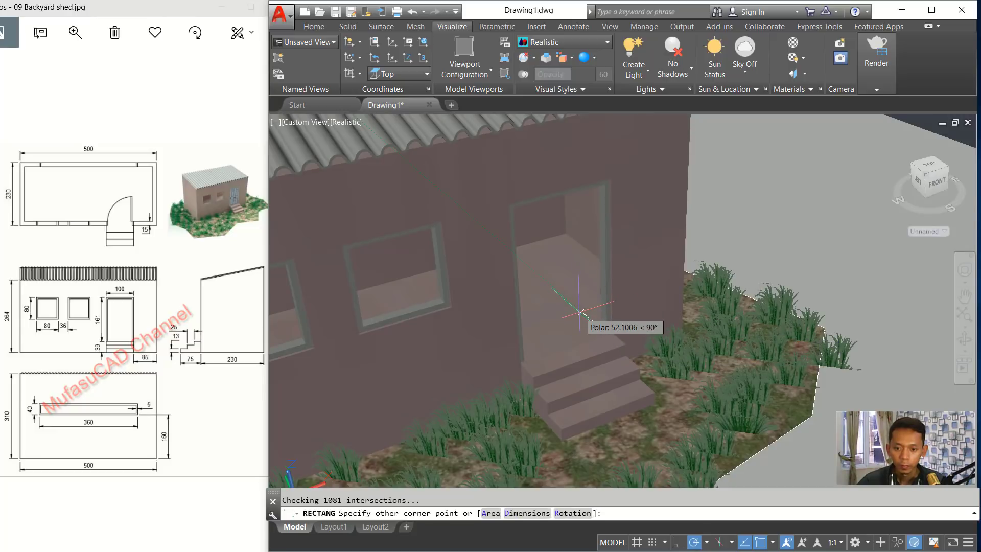
middle_click_drag(544, 344, 493, 343)
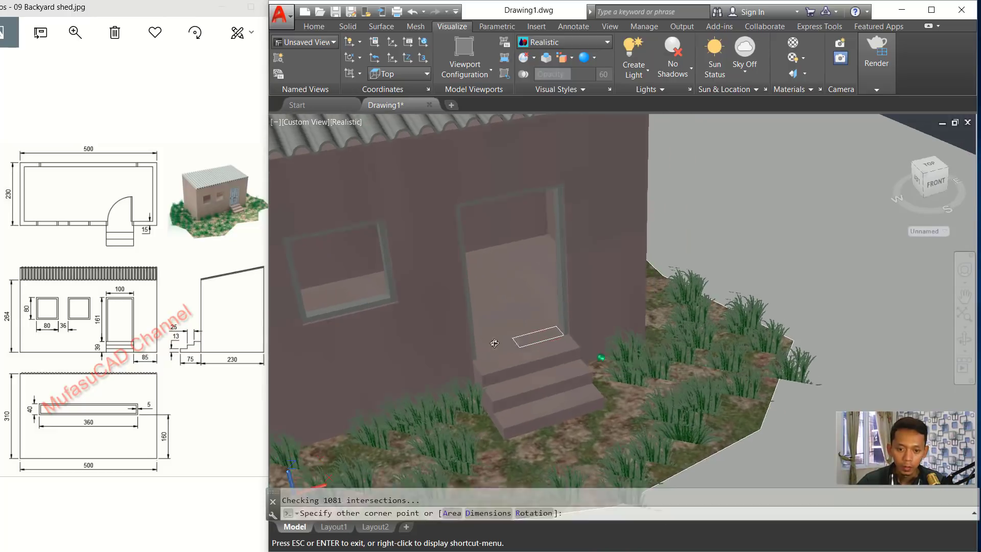
left_click_drag(494, 343, 423, 339, "shift")
scroll(533, 292, "up", 5)
middle_click_drag(311, 289, 605, 353)
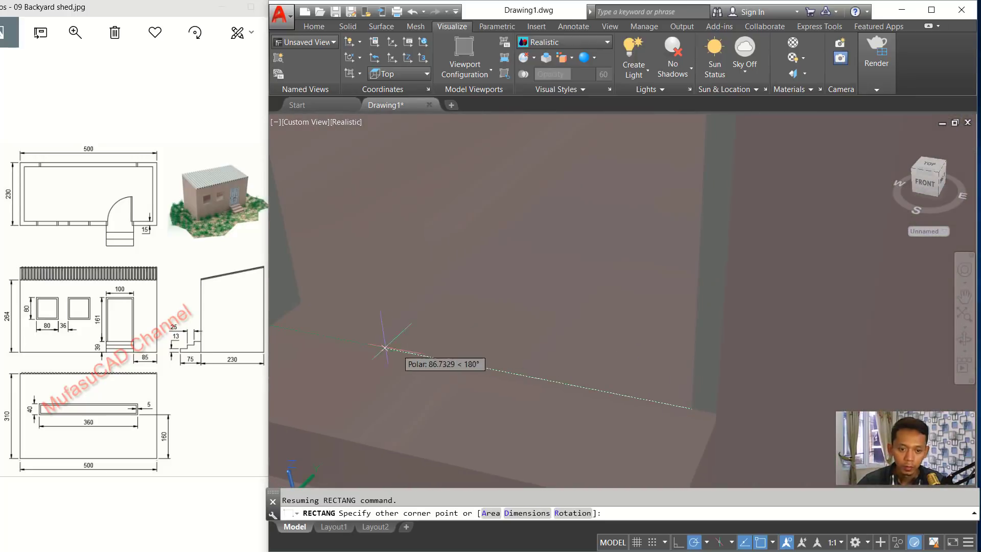
left_click(302, 303)
Extrude the threshold rectangle up to the top of the door frame to form the door panel
scroll(424, 297, "down", 5)
middle_click_drag(437, 302, 510, 337)
type("ex")
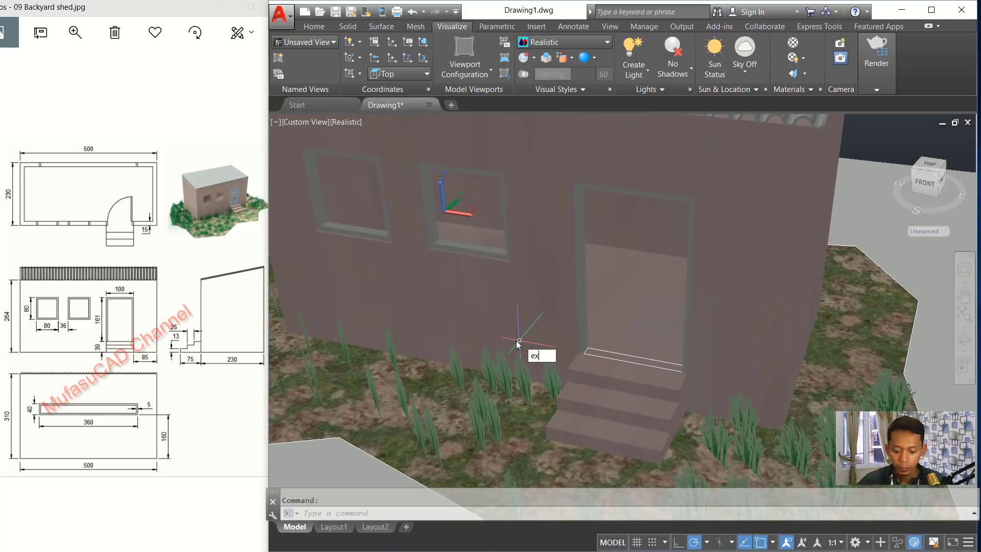
type("t")
key("Return")
type("l")
key("Return")
key("Return")
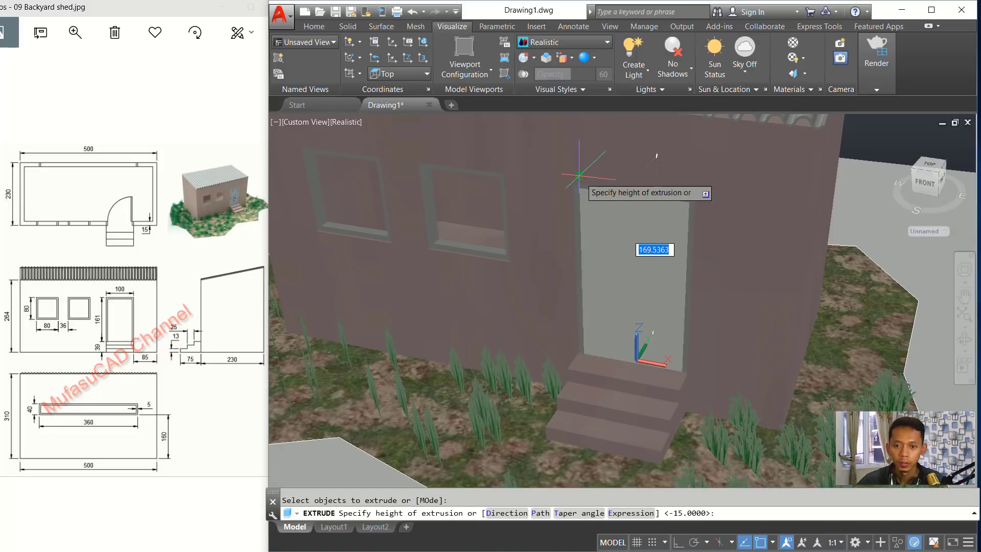
key("Return")
scroll(611, 278, "down", 3)
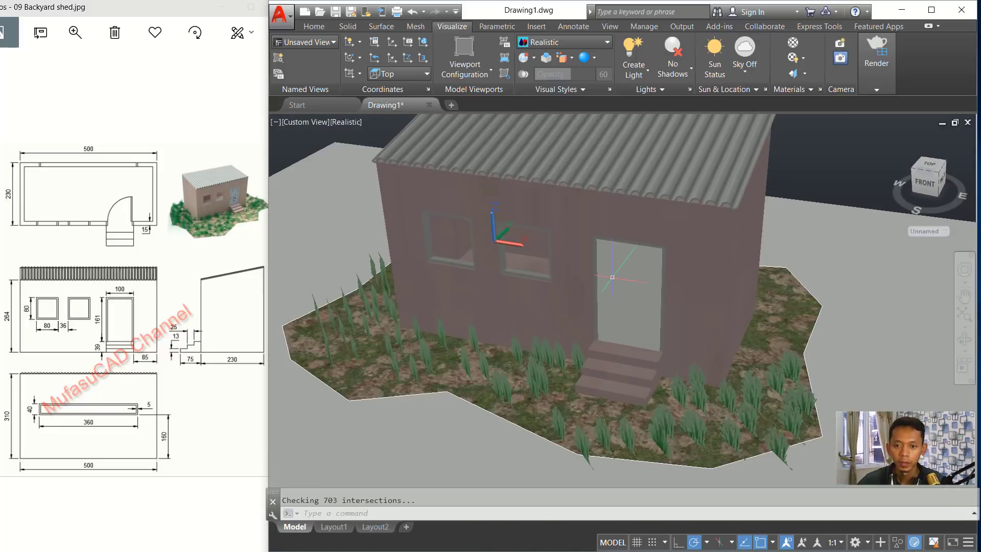
Duplicate the Global material in the document materials and name the copy "door"
middle_click_drag(508, 322, 675, 316, "shift")
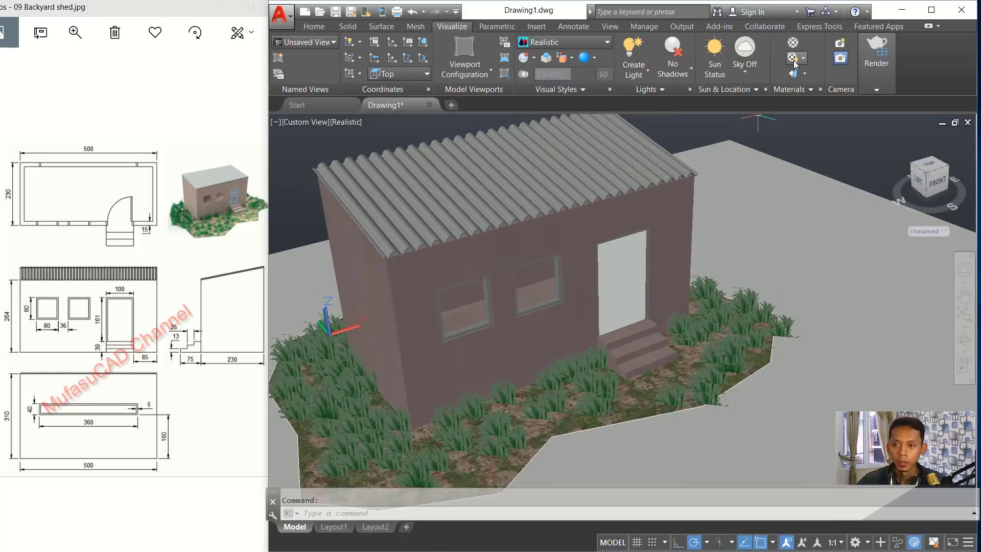
left_click(797, 46)
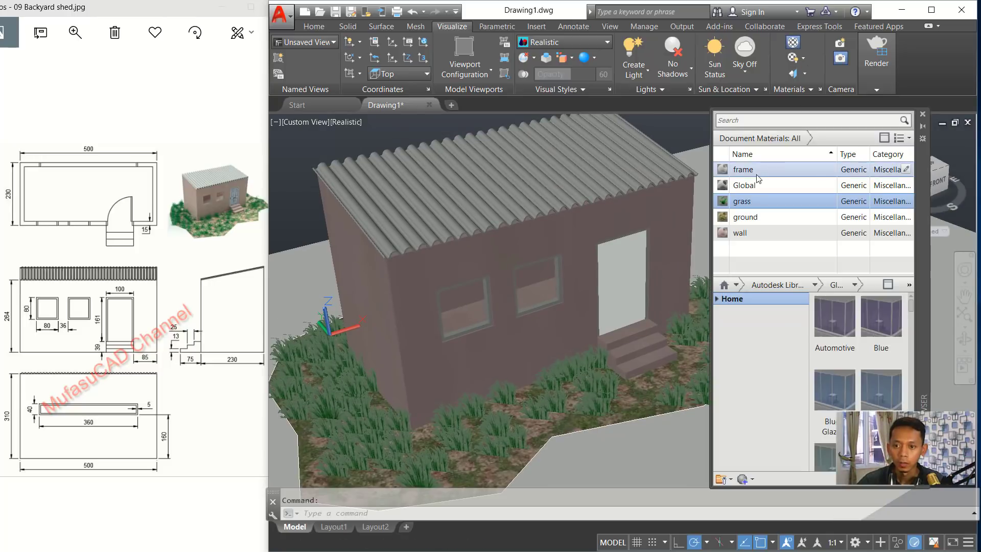
right_click(748, 188)
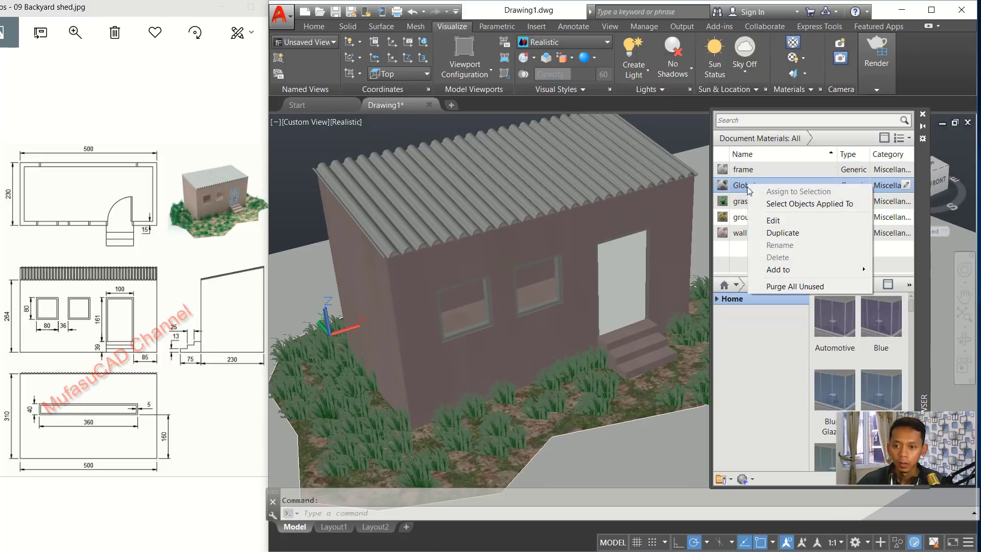
left_click(789, 234)
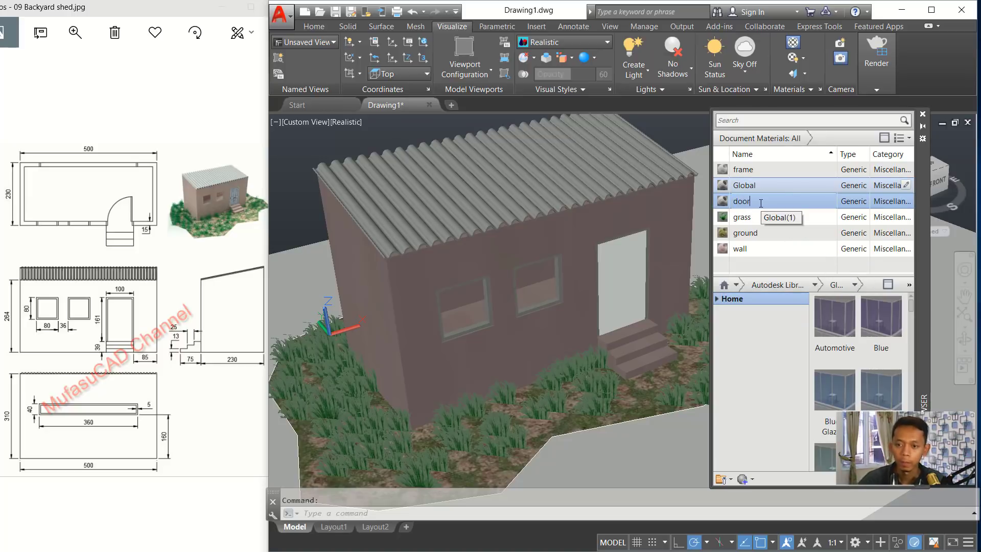
key("Return")
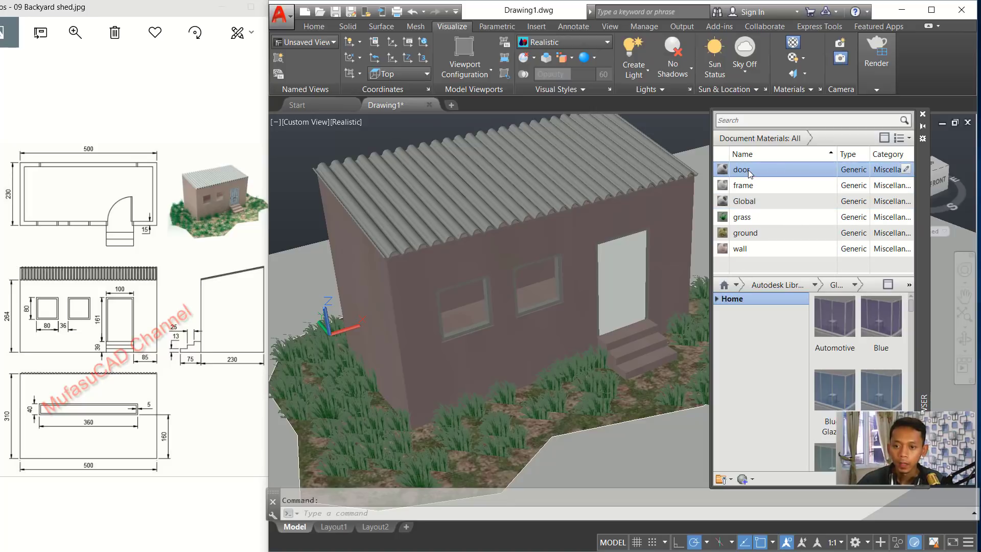
Open the door material for editing and load pintu1.jpg as its generic image
double_click(748, 169)
left_click(384, 234)
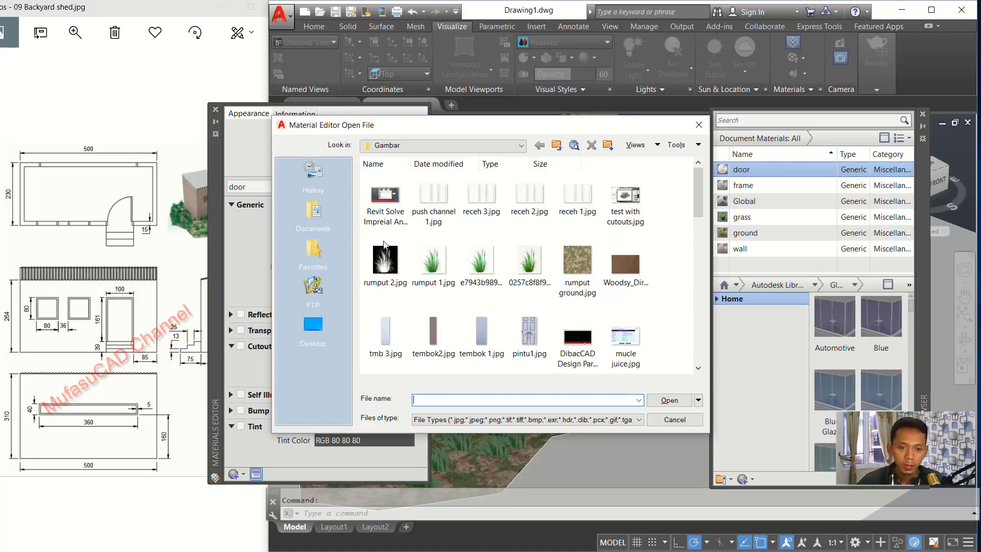
left_click(530, 329)
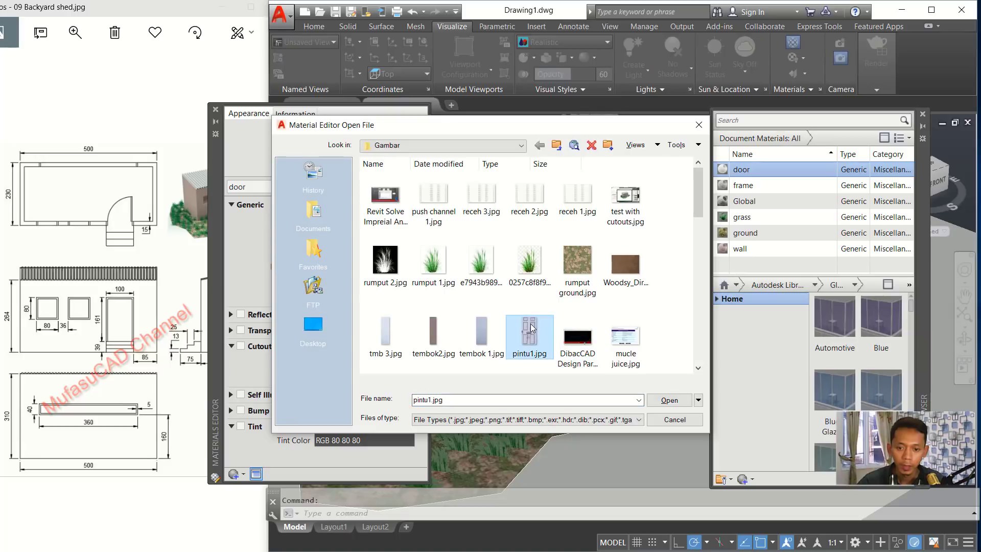
left_click(664, 401)
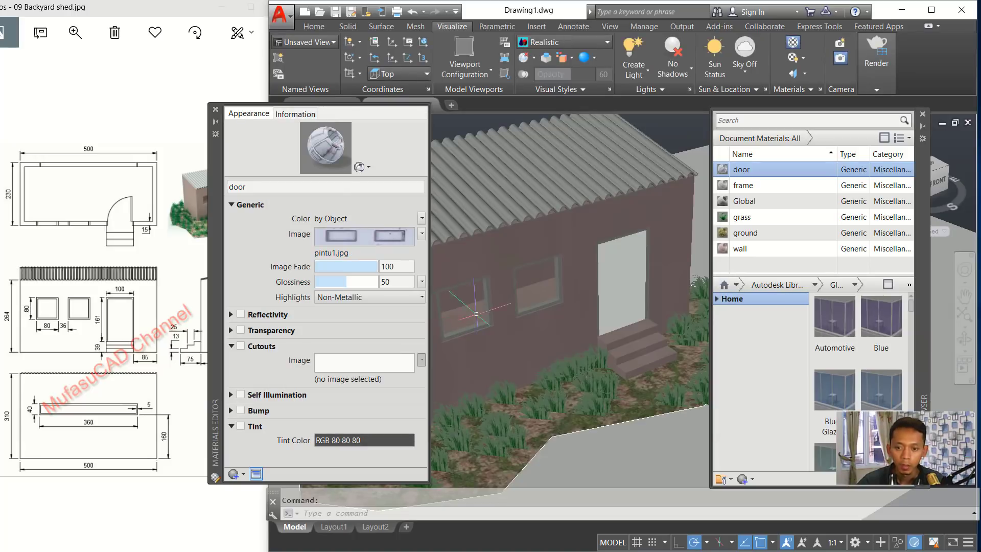
Assign the door material to the extruded door panel
left_click(625, 303)
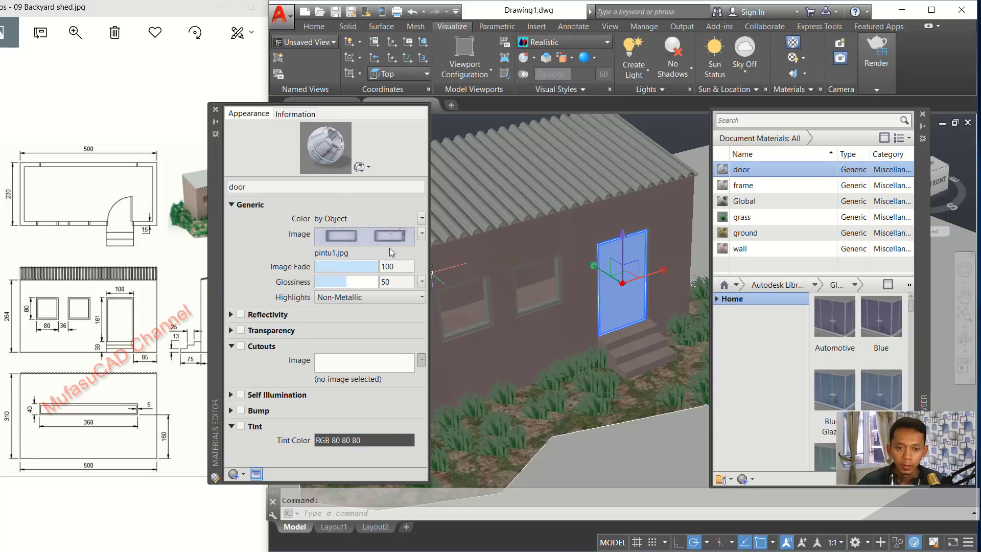
right_click(374, 237)
left_click(742, 171)
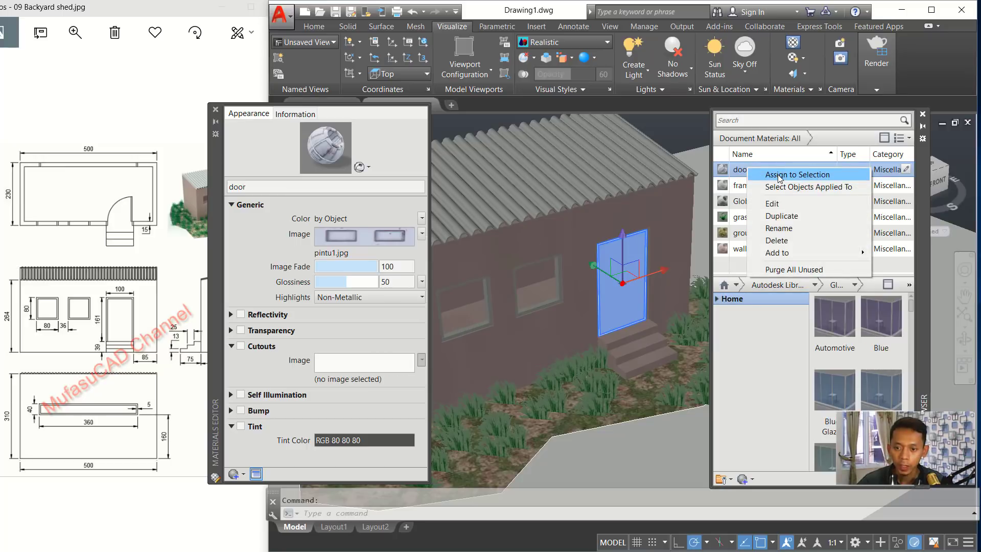
left_click(778, 175)
Apply planar mapping to the door panel, resize it so one door image fits the panel, and close the material palettes
left_click(622, 283, "ctrl")
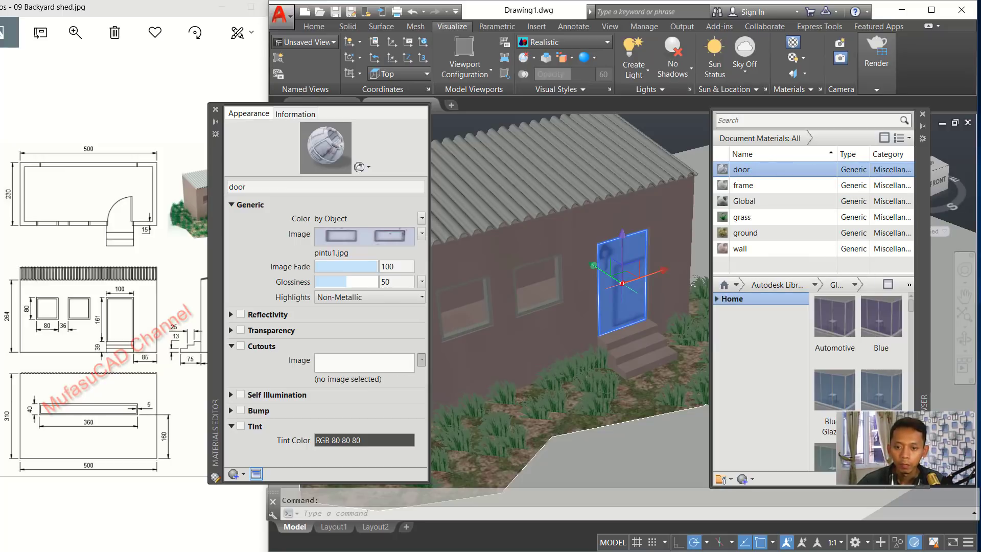
left_click(791, 74)
scroll(641, 246, "up", 4)
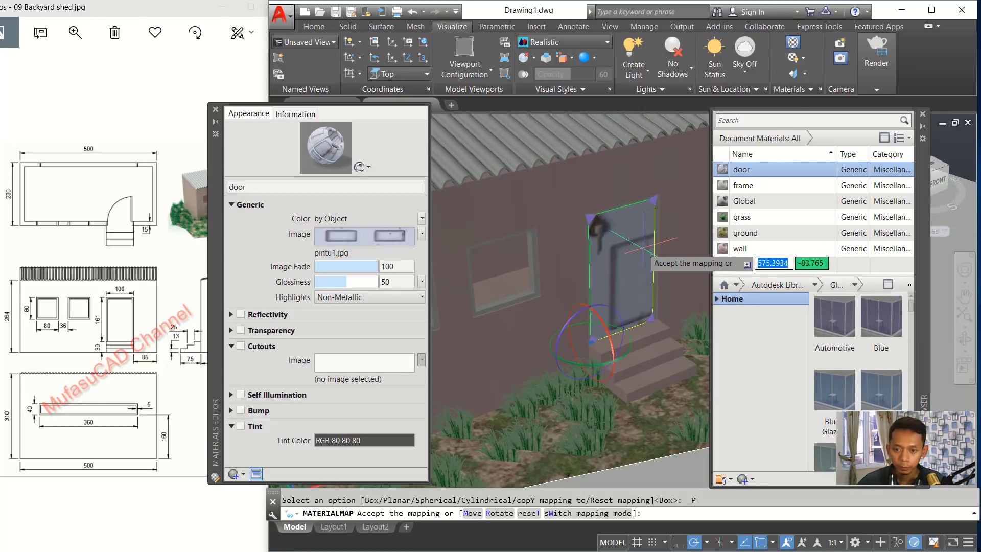
left_click(667, 148)
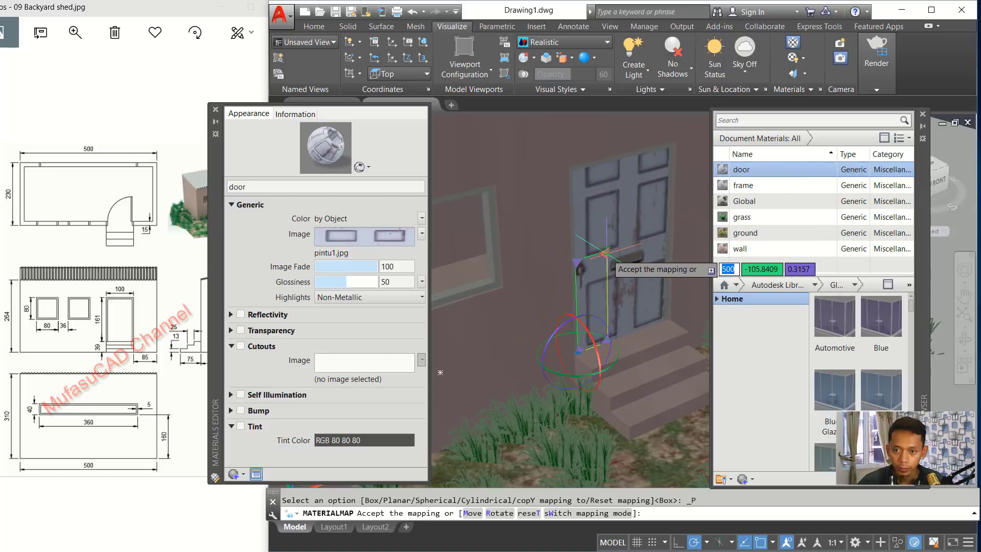
left_click(607, 254)
scroll(630, 208, "up", 3)
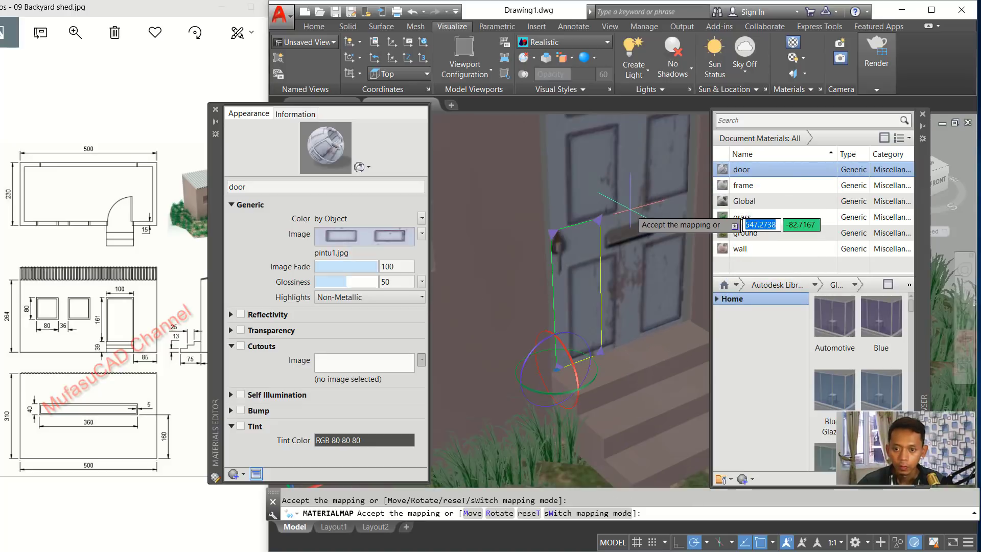
middle_click_drag(630, 208, 582, 317)
left_click(556, 308)
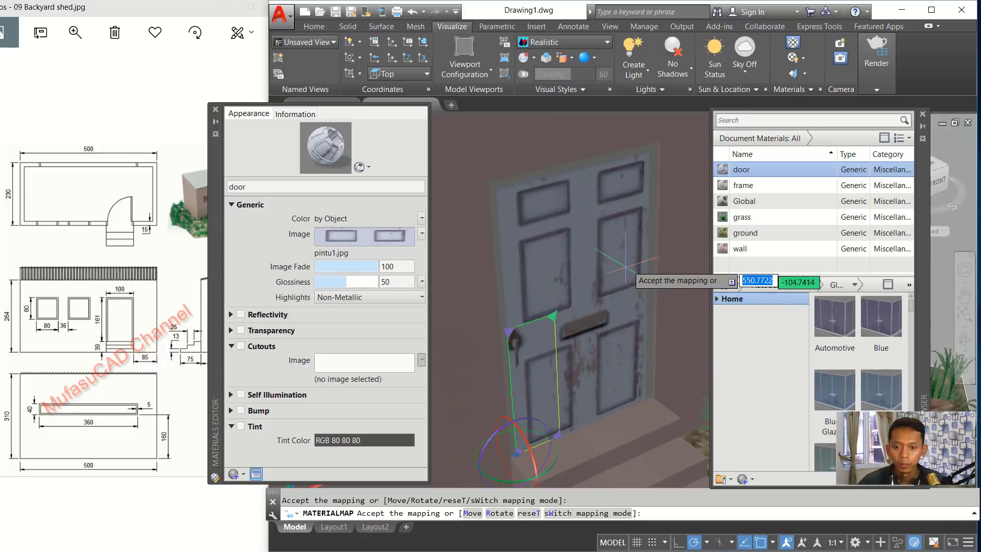
key("Return")
scroll(634, 260, "down", 8)
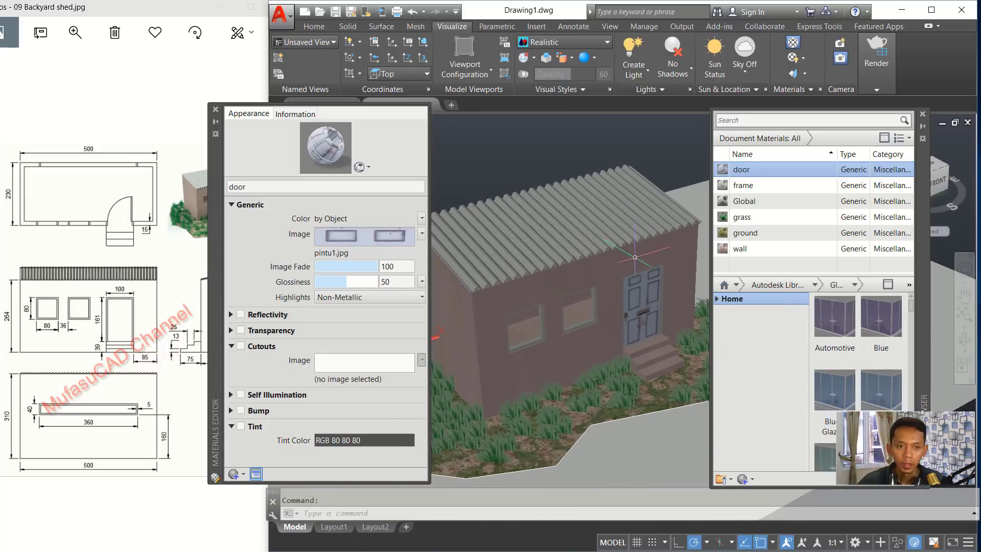
left_click(215, 110)
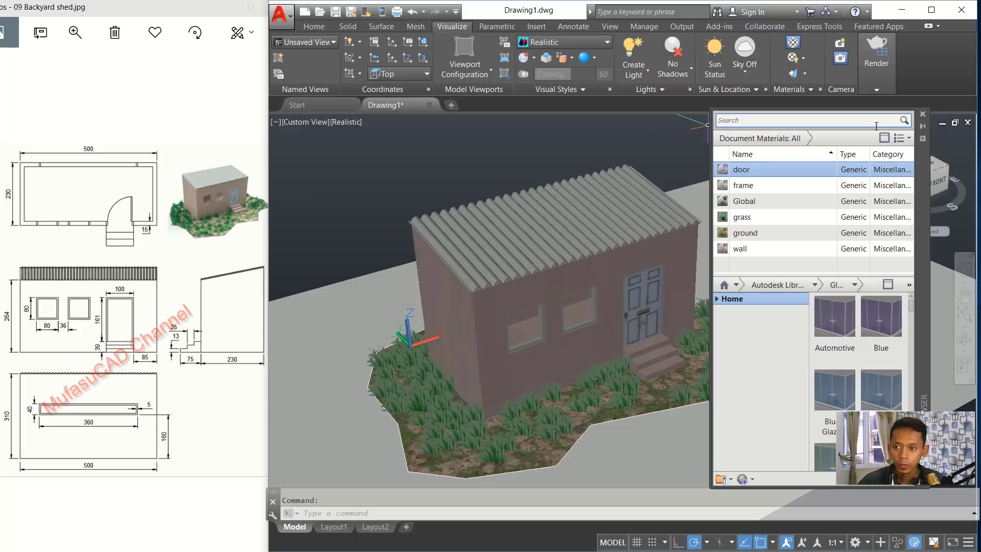
left_click(923, 115)
Turn on full shadows for the viewport and set the render preset to High
middle_click_drag(663, 239, 707, 233, "shift")
scroll(718, 228, "down", 3)
scroll(712, 245, "up", 4)
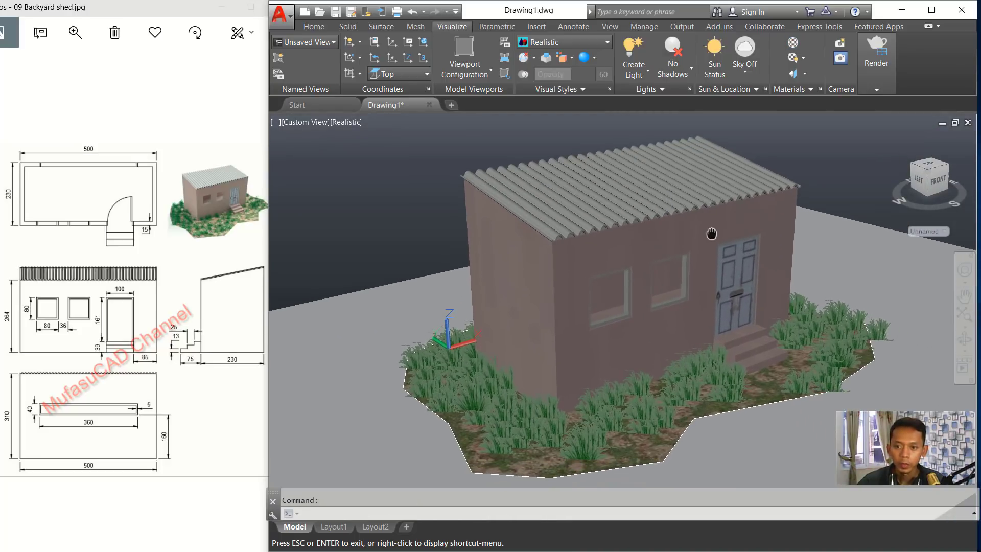
left_click(673, 60)
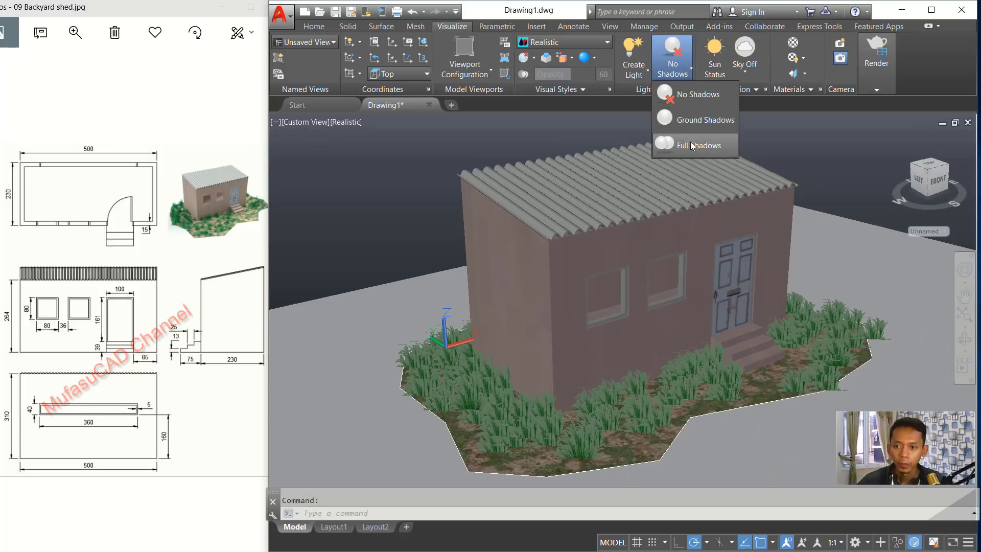
left_click(687, 203)
left_click(883, 90)
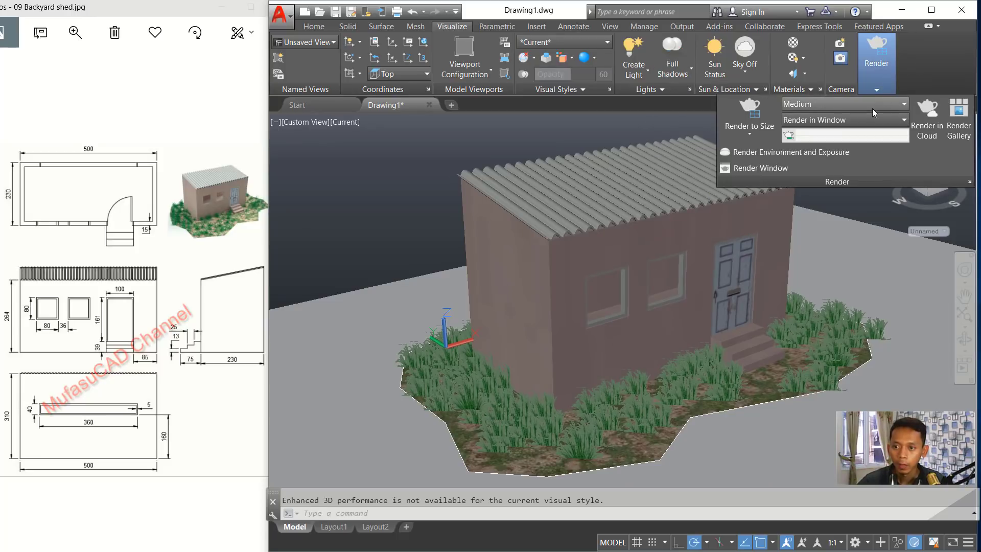
left_click(872, 106)
left_click(833, 142)
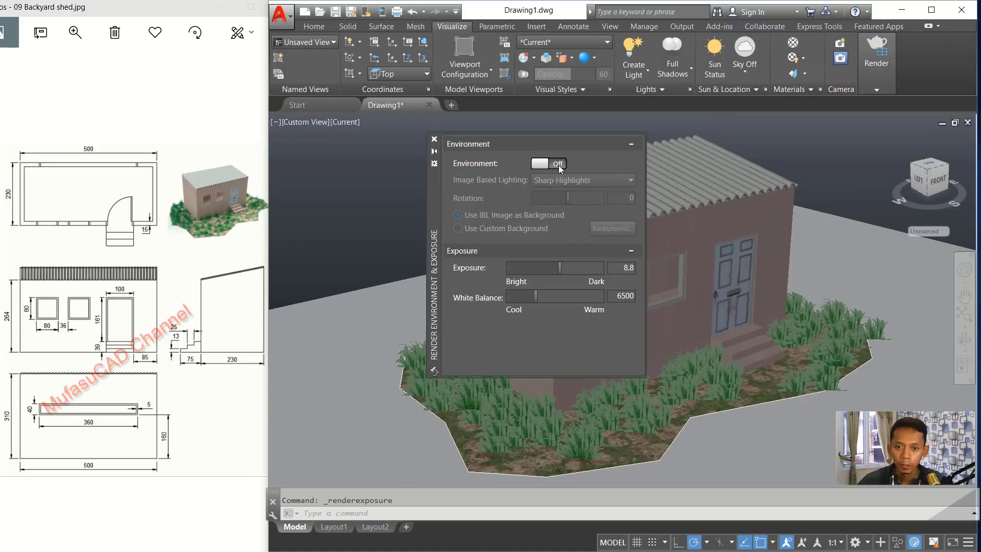
Enable the render environment with a custom solid background in white (RGB 255,255,255)
left_click(503, 228)
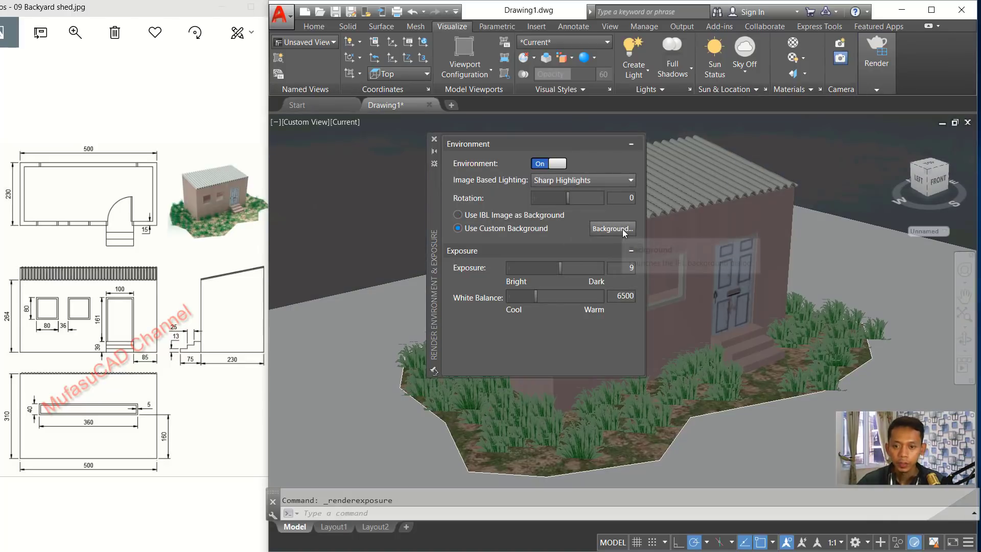
left_click(612, 227)
left_click(590, 188)
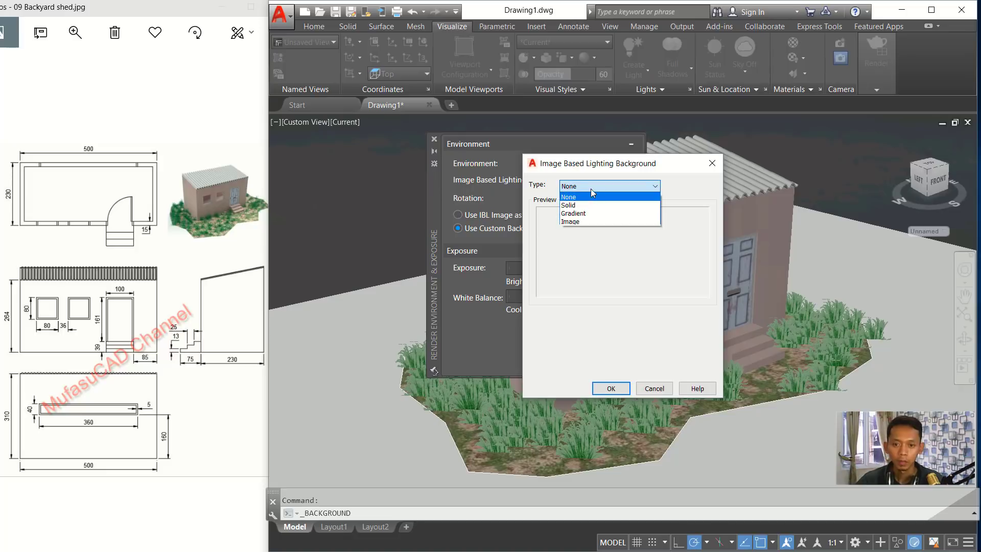
left_click(592, 200)
left_click(577, 350)
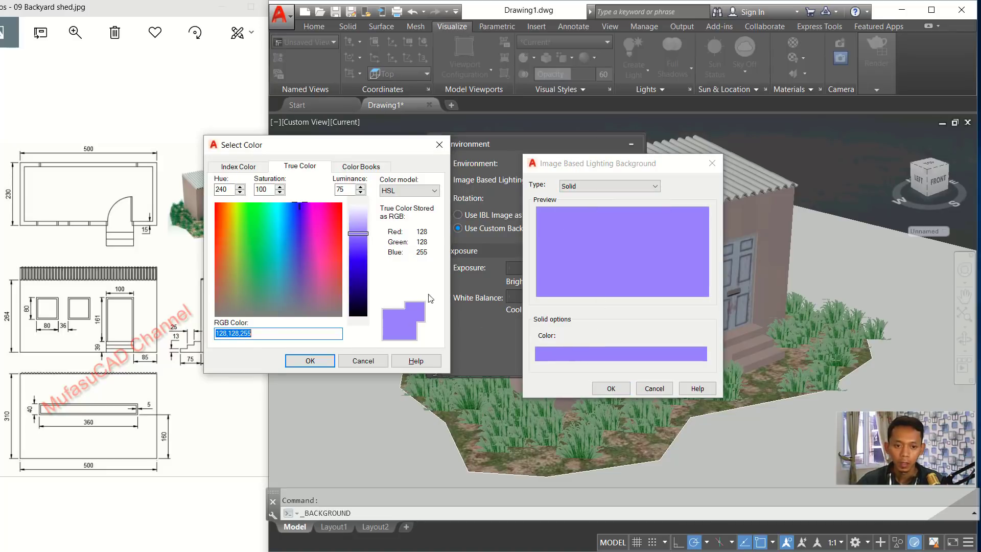
left_click_drag(359, 237, 361, 205)
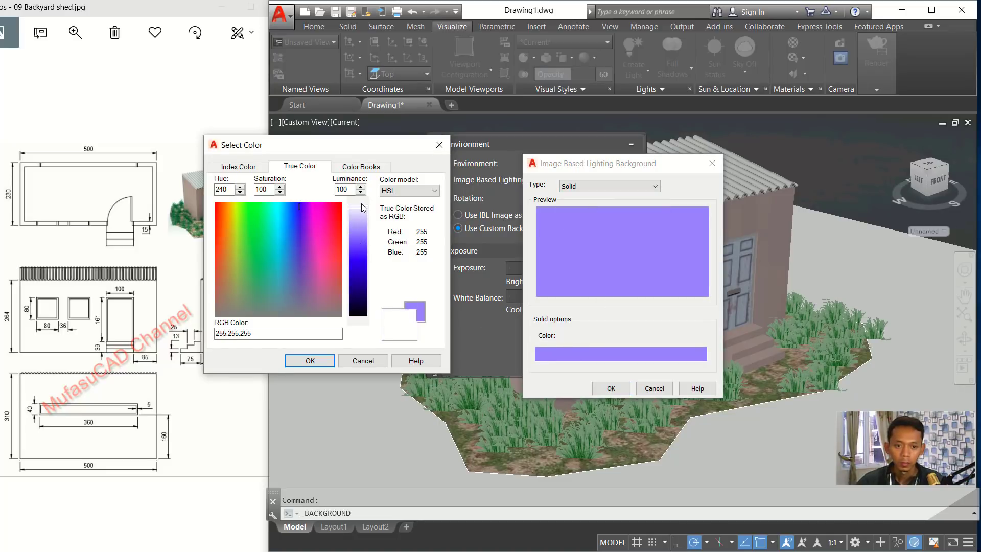
left_click(310, 360)
left_click(610, 388)
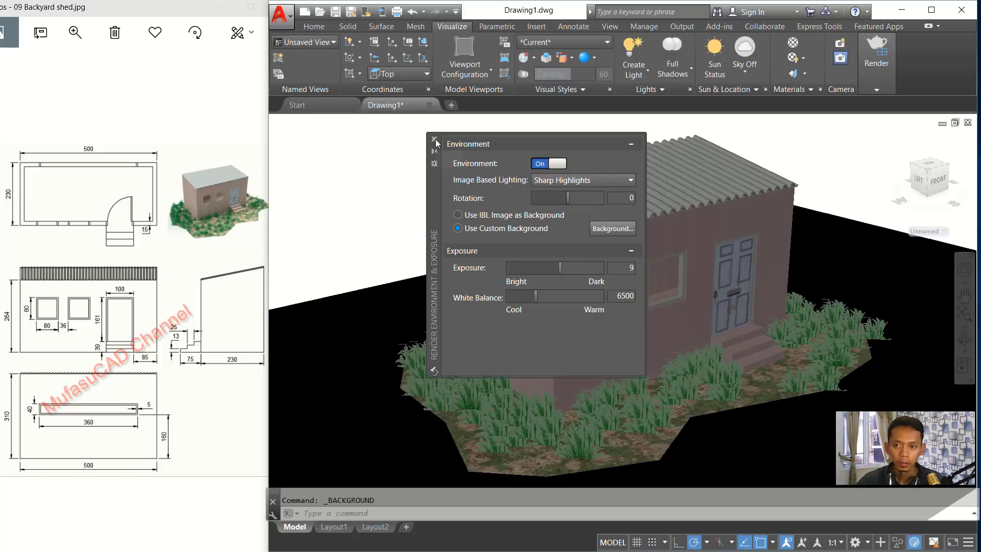
left_click(434, 139)
Start a Render to Size of the shed scene in the render window
key("super")
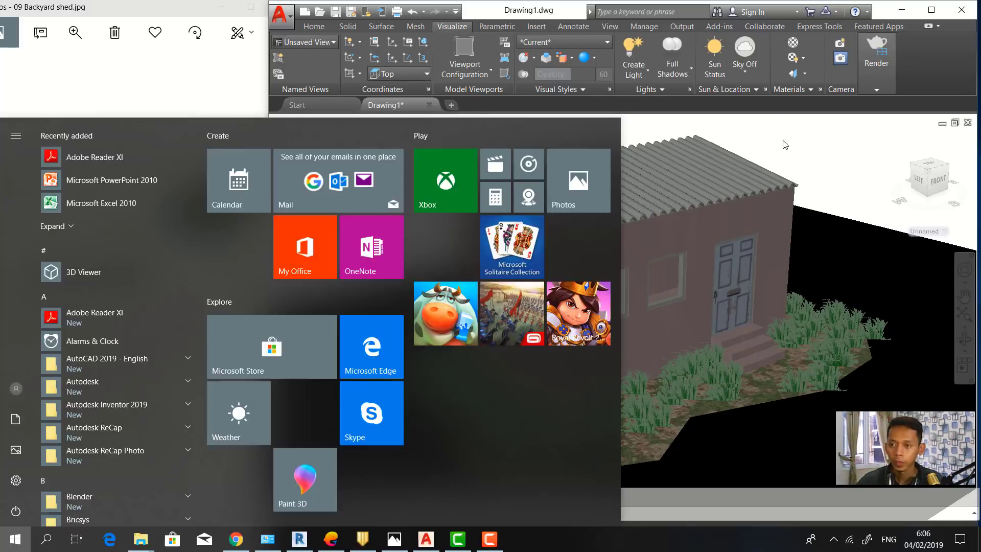
key("super")
left_click(890, 82)
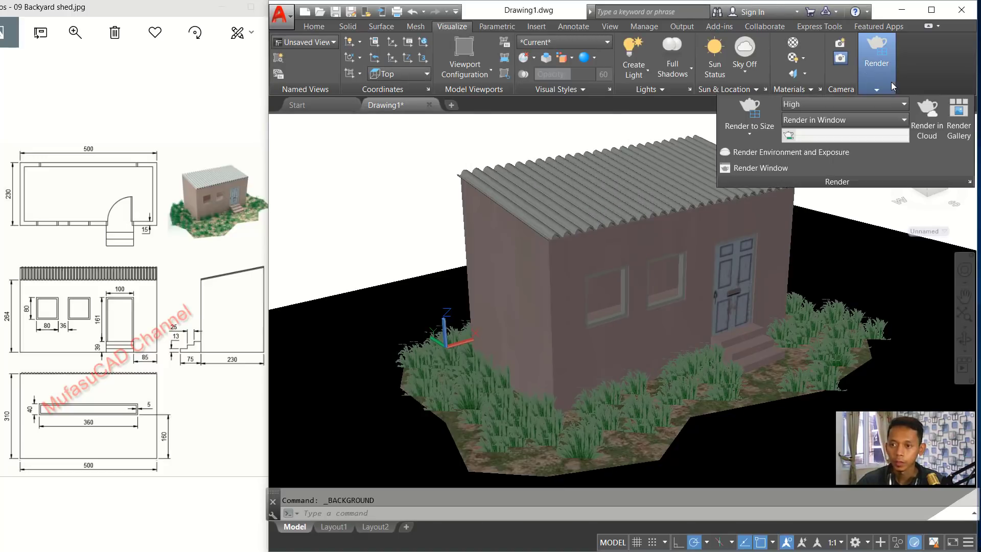
left_click(752, 118)
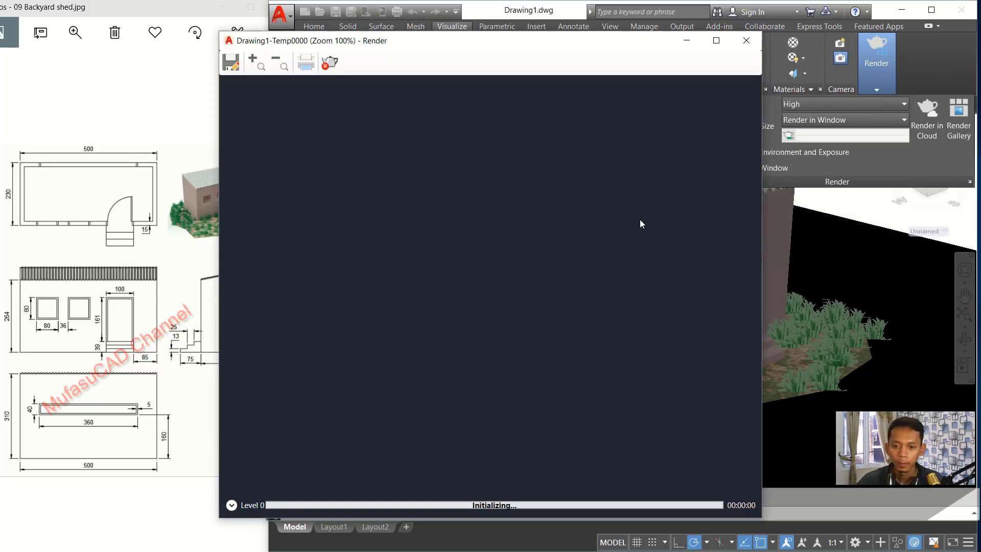